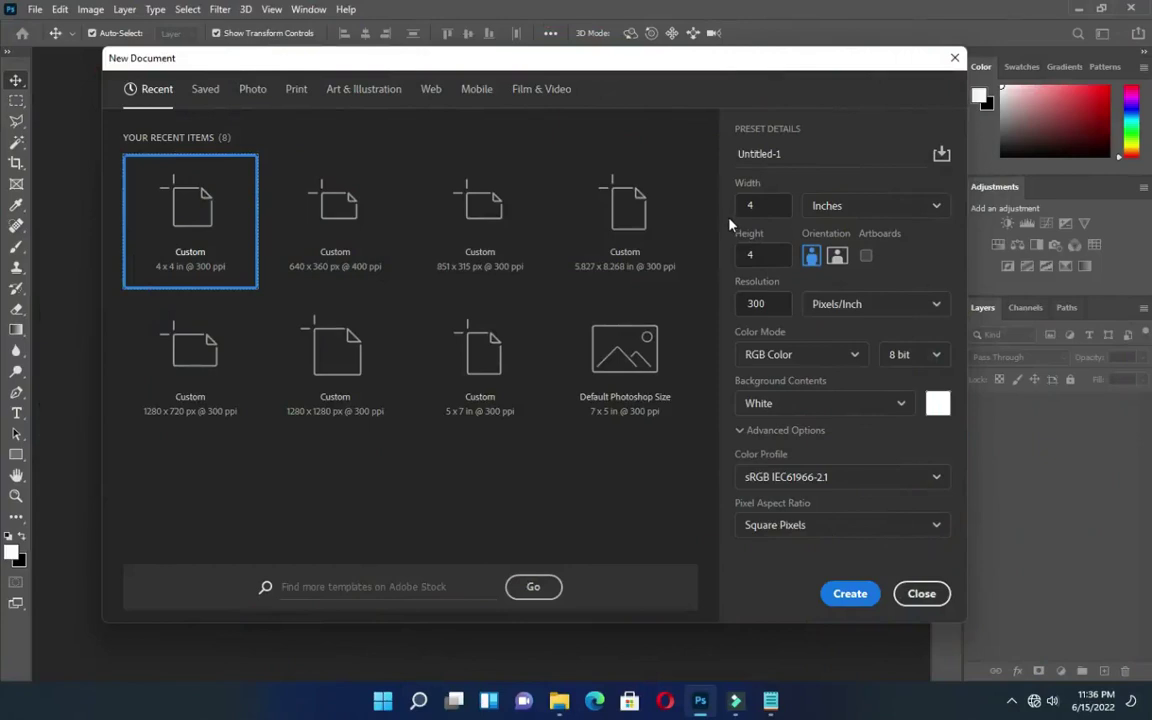
Create a 4 x 4 in, 300 ppi document and place the red corridor image from the PRAYER folder, enlarged to cover the canvas.
left_click(849, 595)
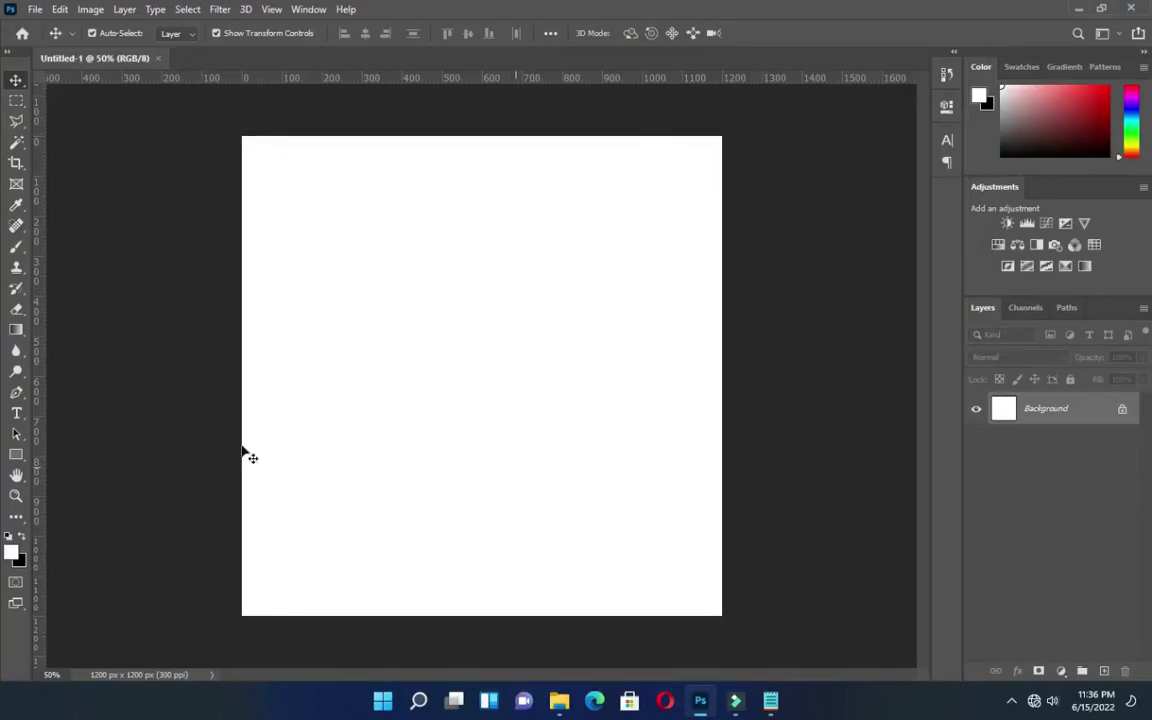
scroll(482, 413, "up", 1)
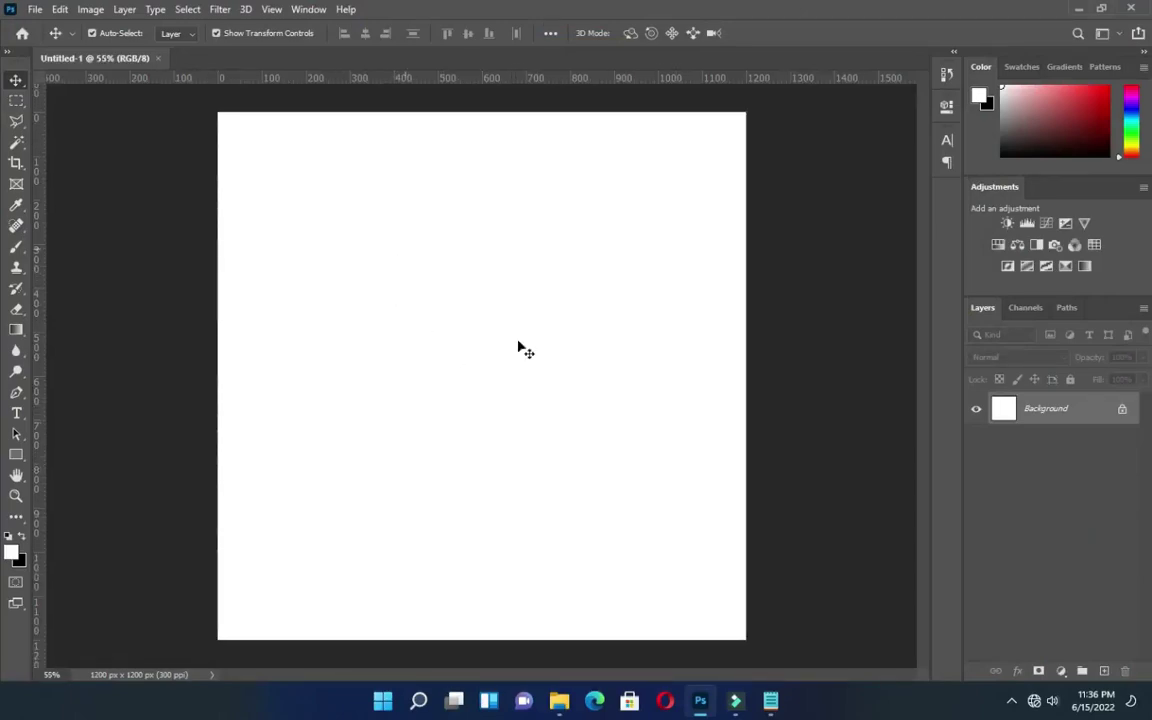
left_click(560, 703)
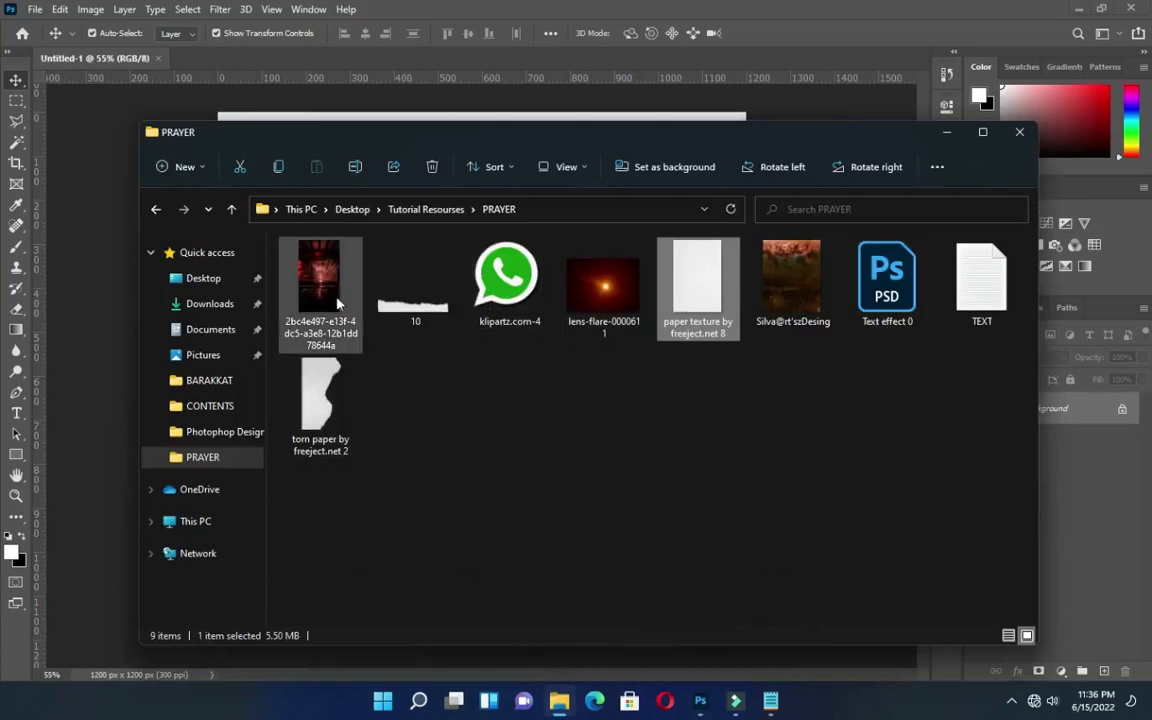
mouse_move(322, 298)
left_mouse_down()
mouse_move(95, 329)
mouse_move(319, 273)
left_mouse_up()
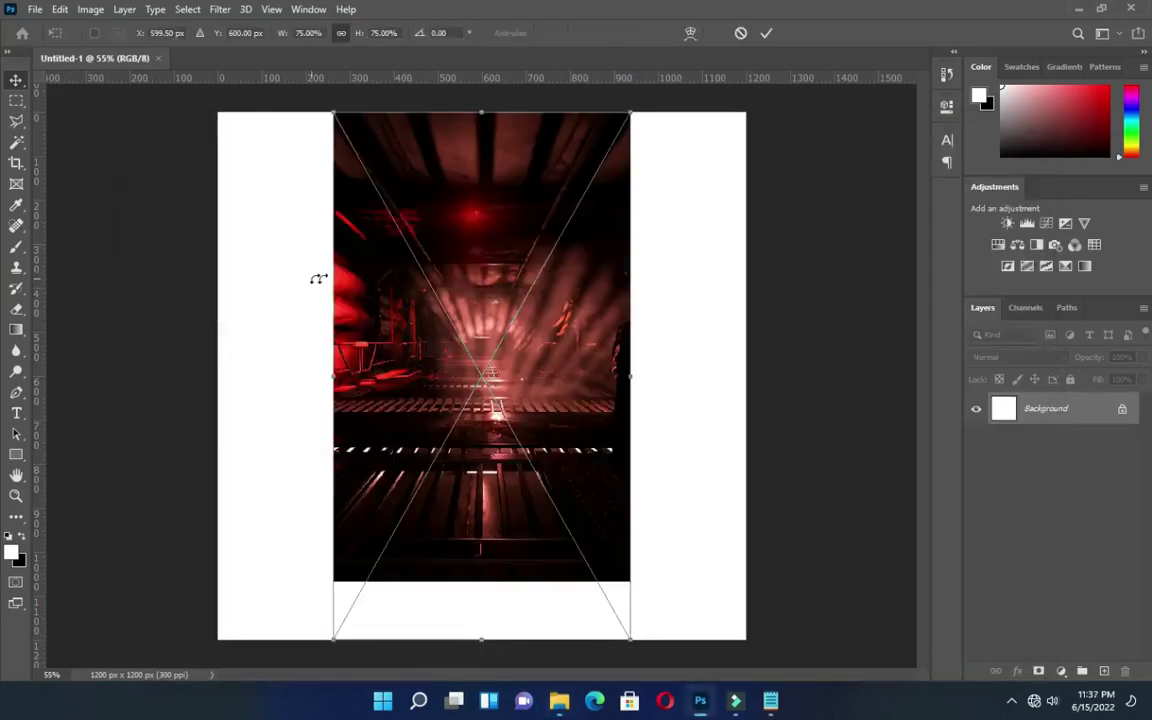
left_click_drag(632, 377, 761, 377)
left_click_drag(332, 377, 205, 377)
left_click(767, 35)
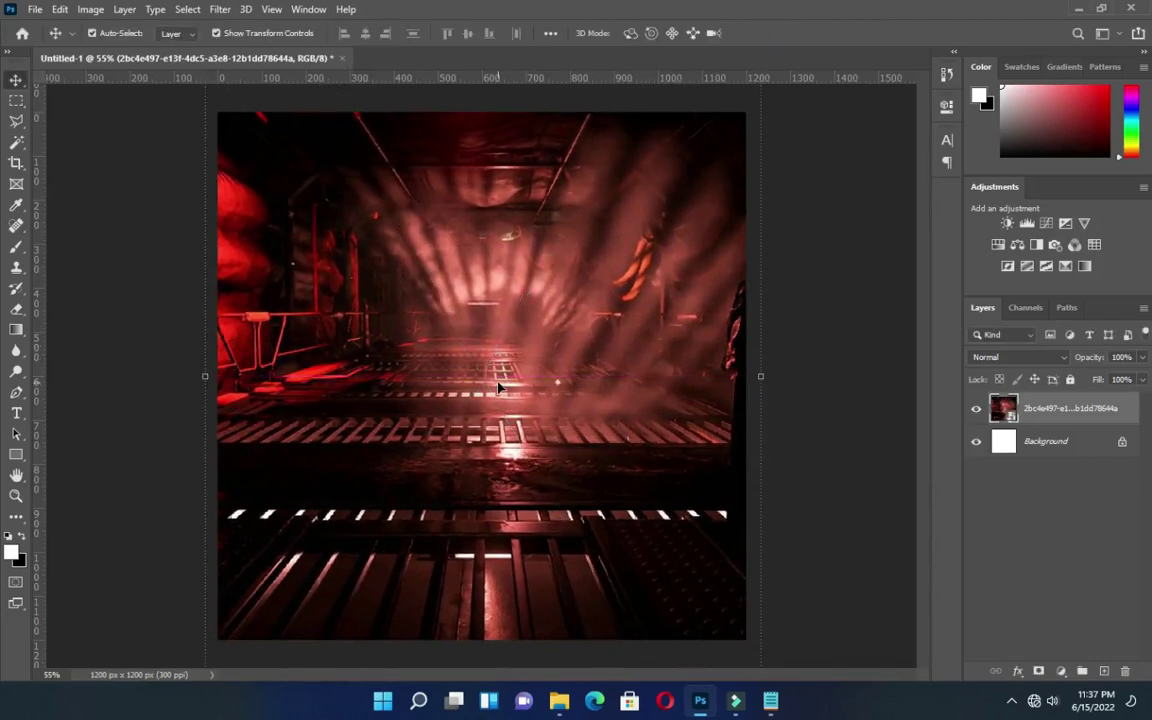
Apply a Gaussian Blur with a 19.4 px radius to the red corridor image.
left_click(219, 10)
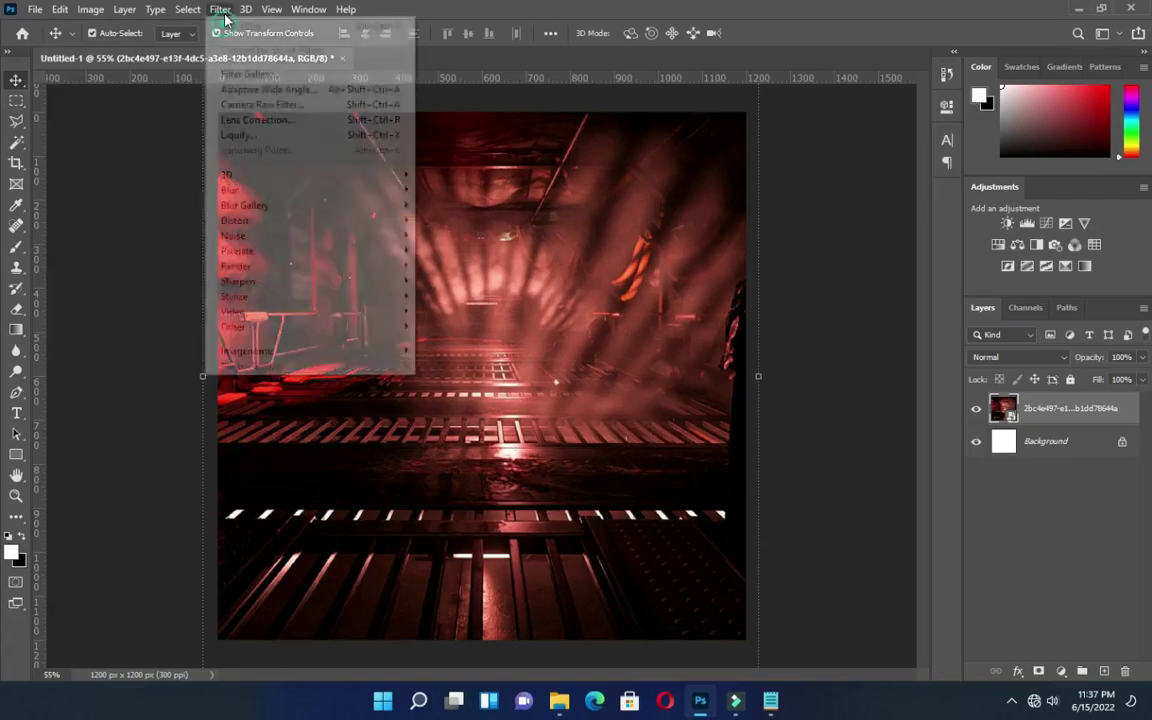
mouse_move(292, 190)
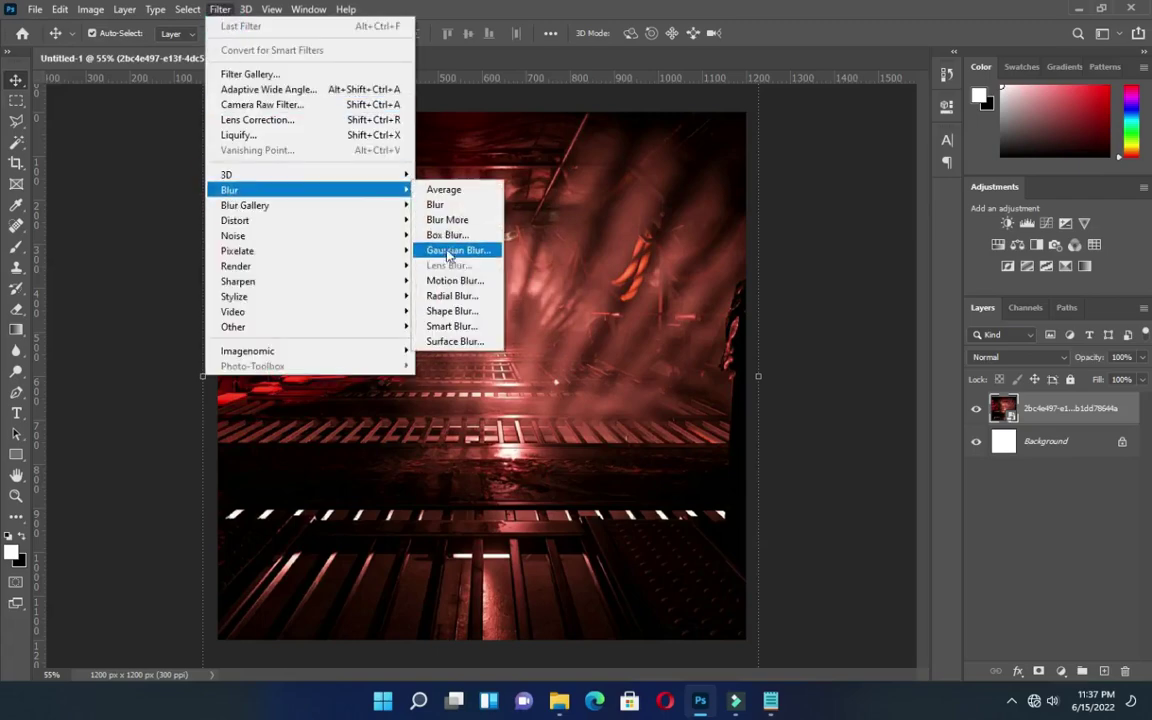
left_click(450, 247)
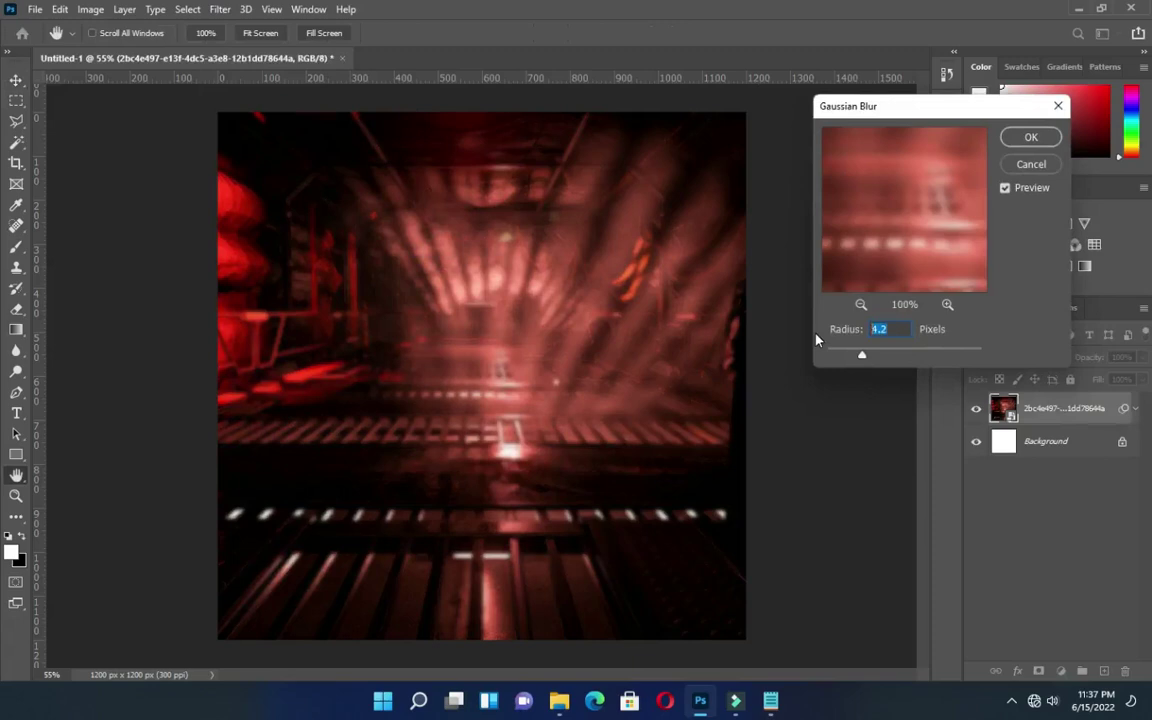
type("19.4")
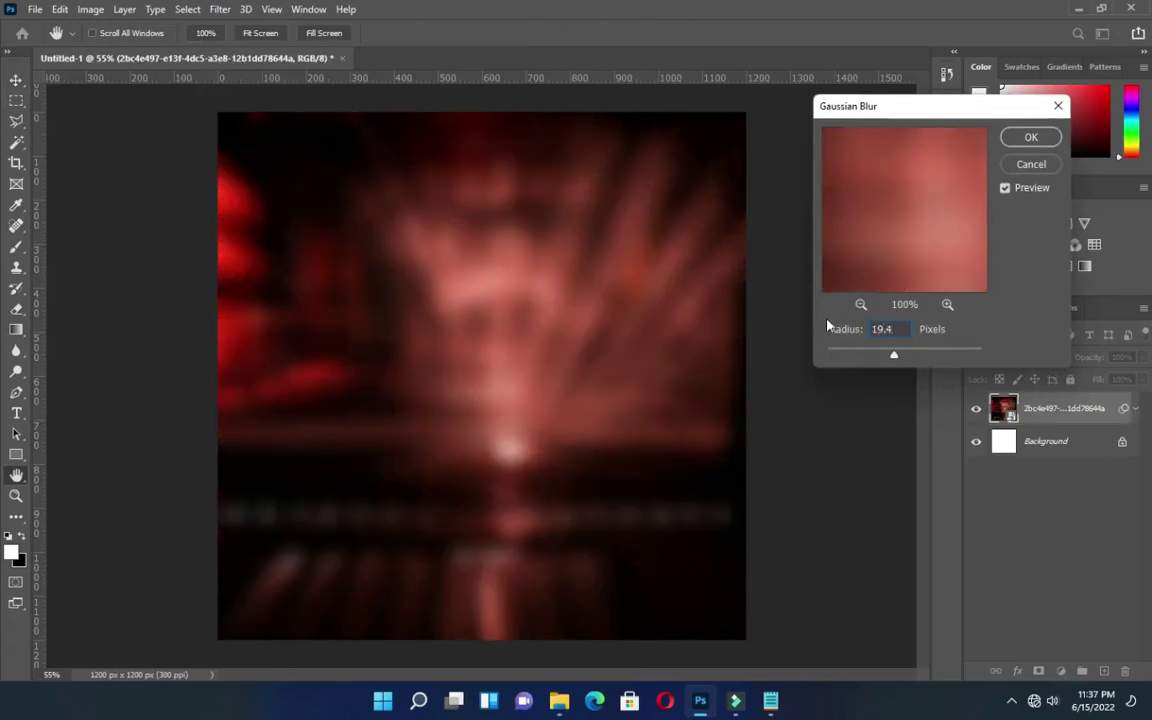
left_click(1034, 137)
key("v")
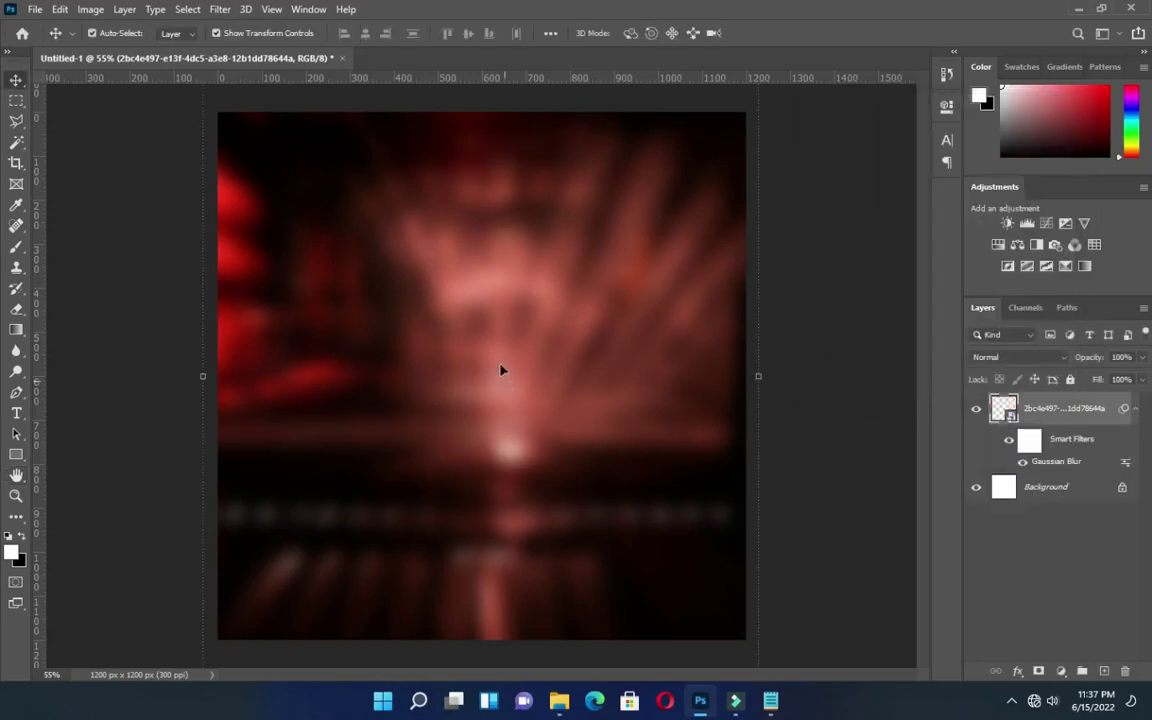
Place the worshipping crowd photo, scale it to about 41% to span the canvas width, and align its top edge with the canvas.
left_click(559, 701)
left_click_drag(790, 285, 96, 413)
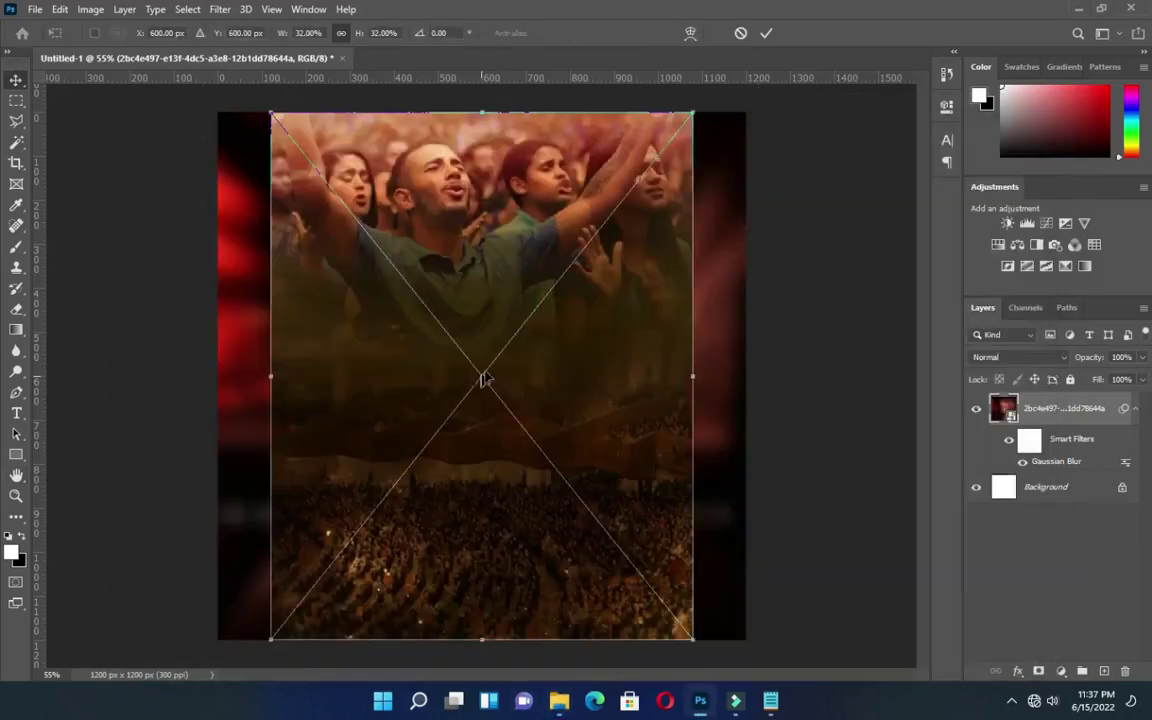
left_click_drag(697, 376, 745, 376)
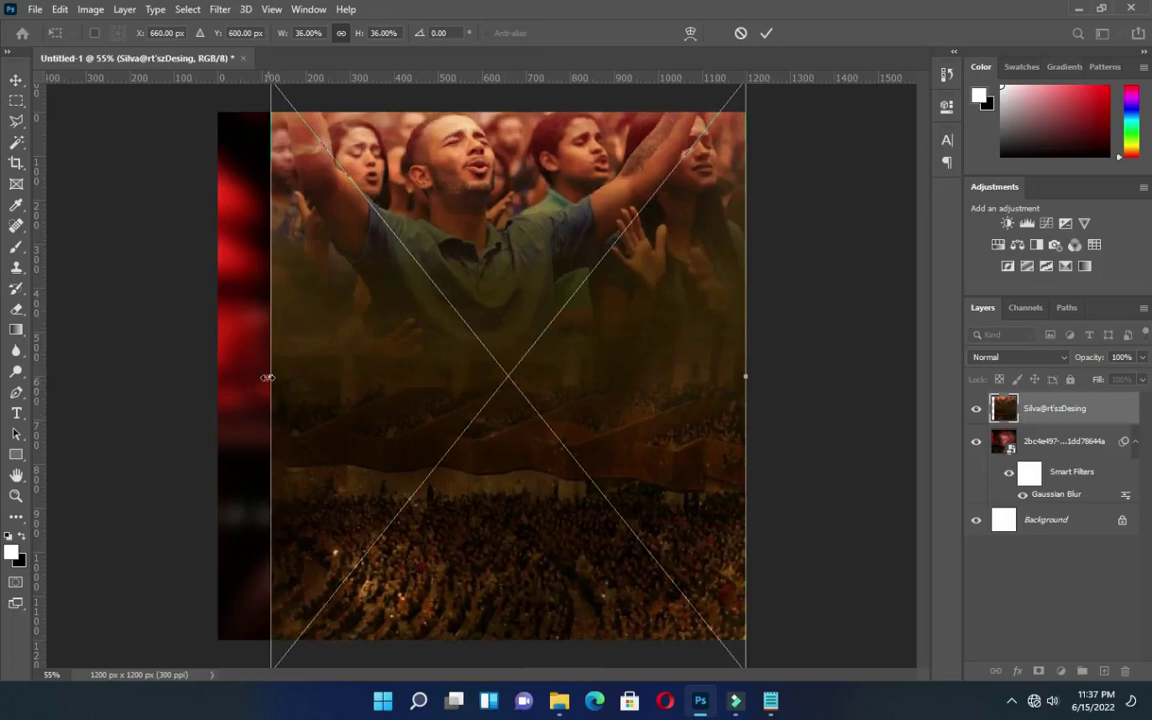
left_click_drag(269, 378, 206, 377)
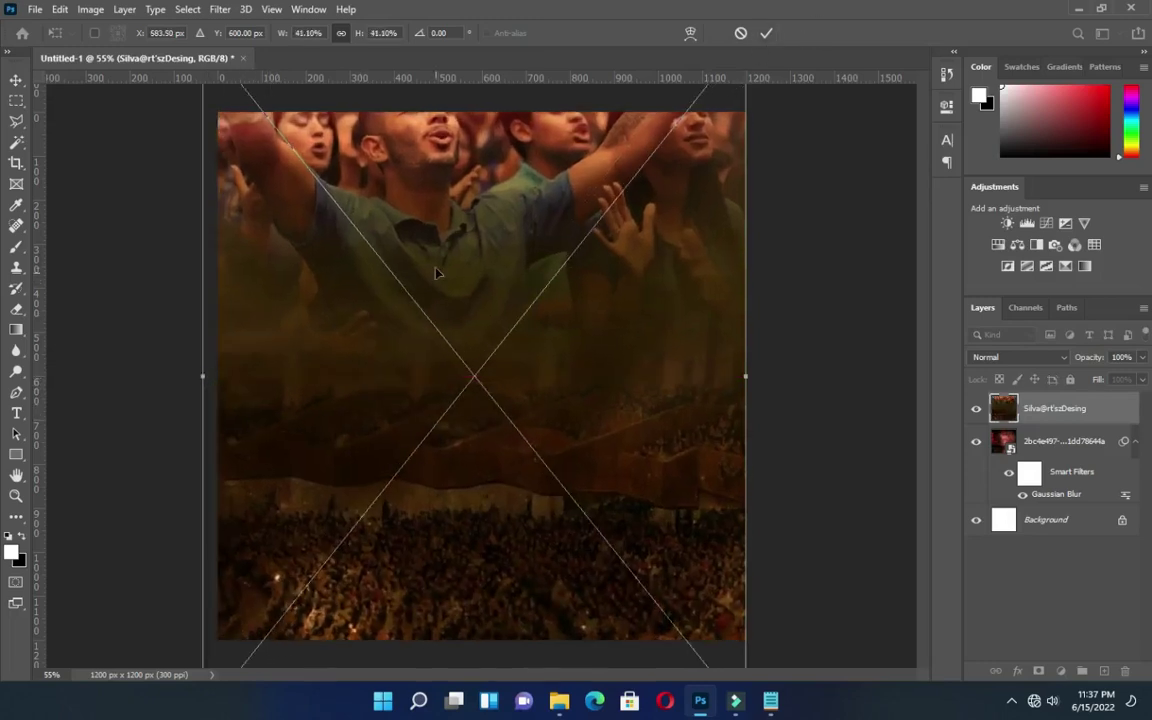
left_click_drag(438, 268, 445, 336)
left_click(768, 34)
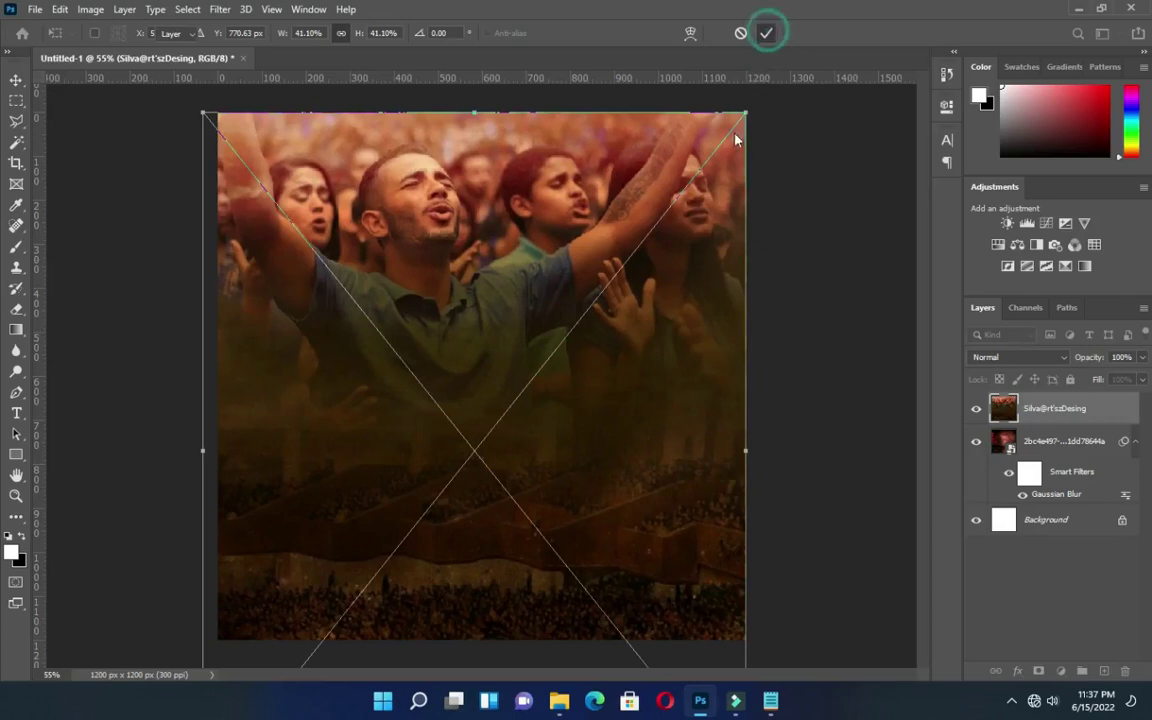
Set the crowd photo to 43% opacity and fade out its lower half with a black-to-transparent gradient on a new layer mask.
left_click(1118, 357)
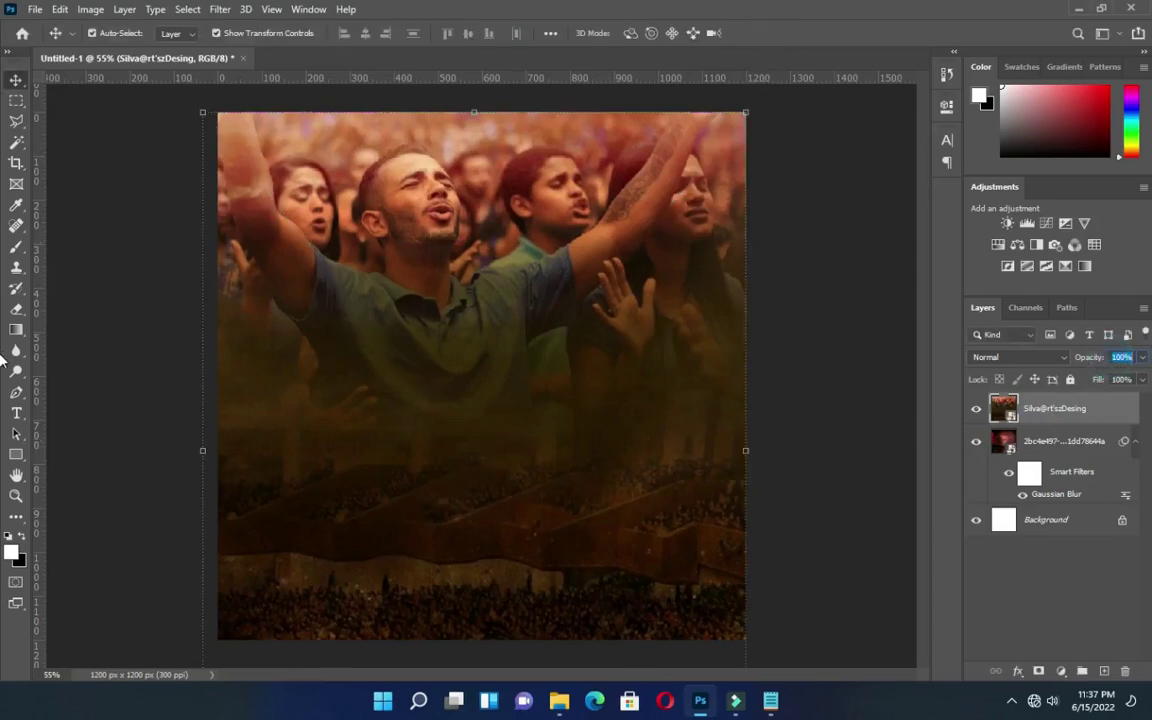
type("43")
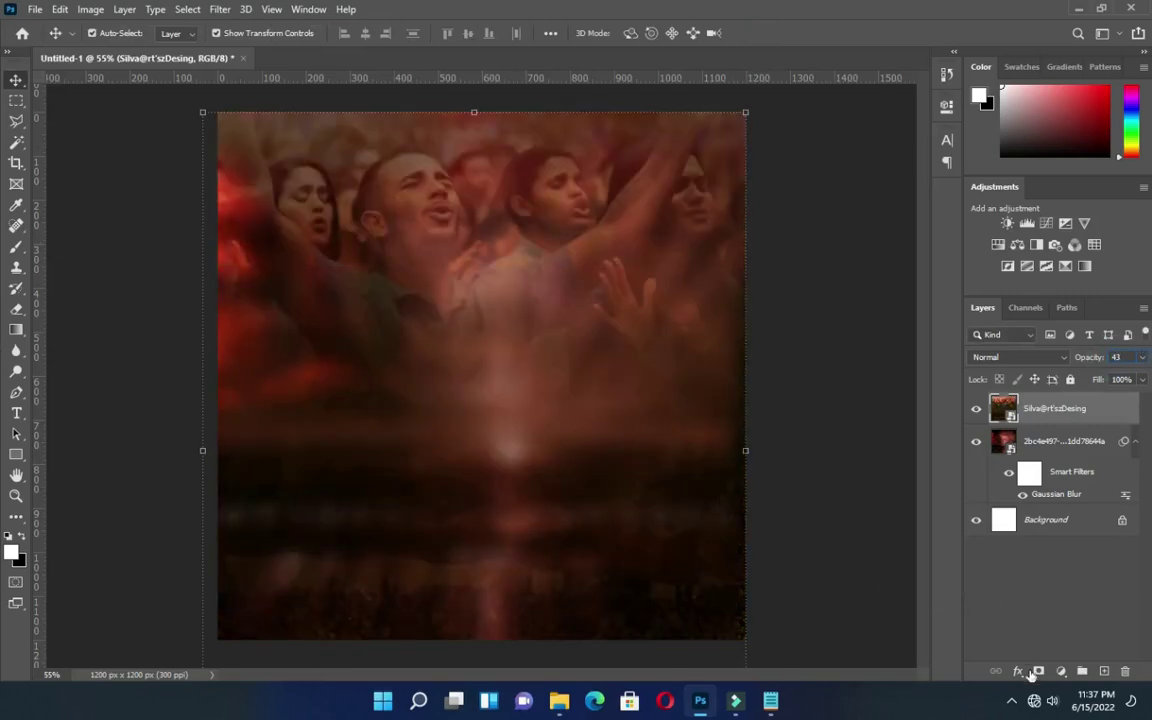
left_click(1038, 672)
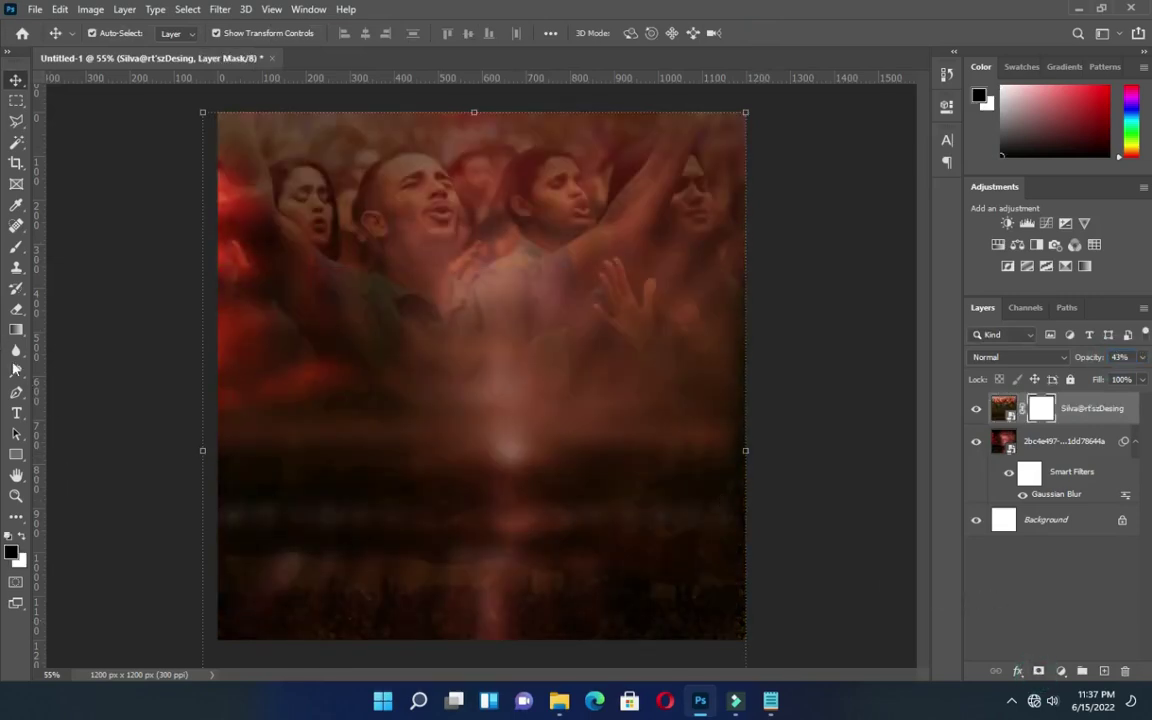
left_click(15, 331)
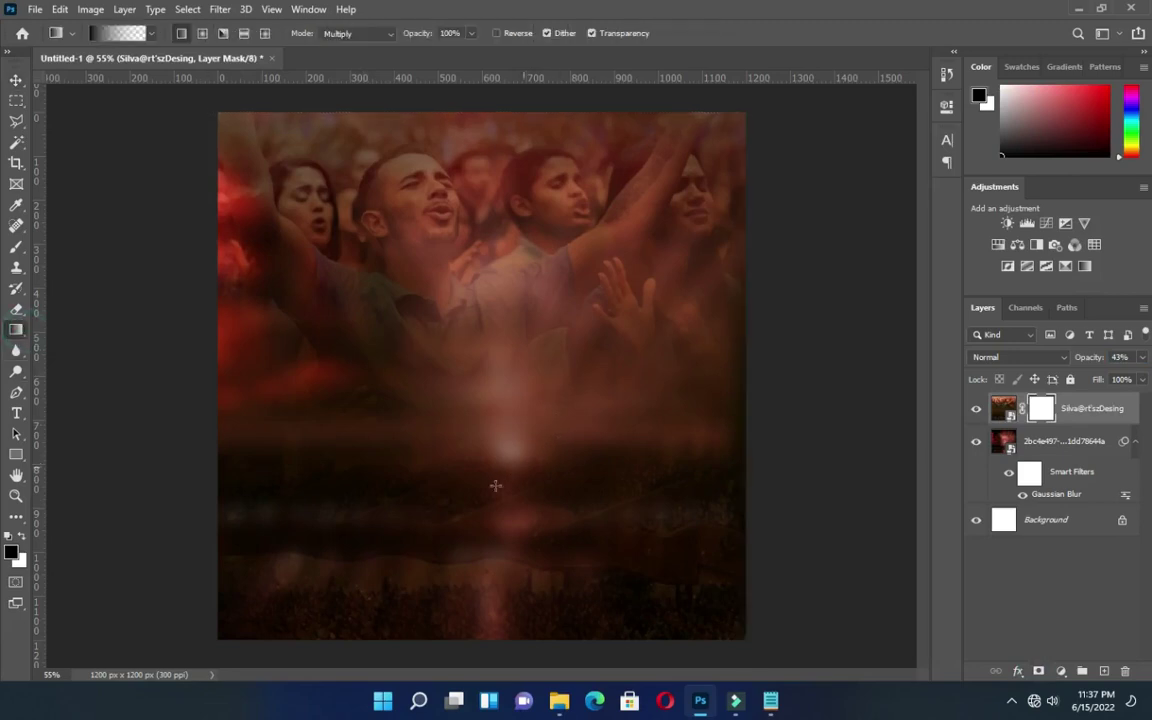
left_click_drag(448, 522, 448, 352)
left_click_drag(447, 545, 448, 424)
left_click_drag(466, 491, 478, 316)
left_click_drag(473, 458, 491, 278)
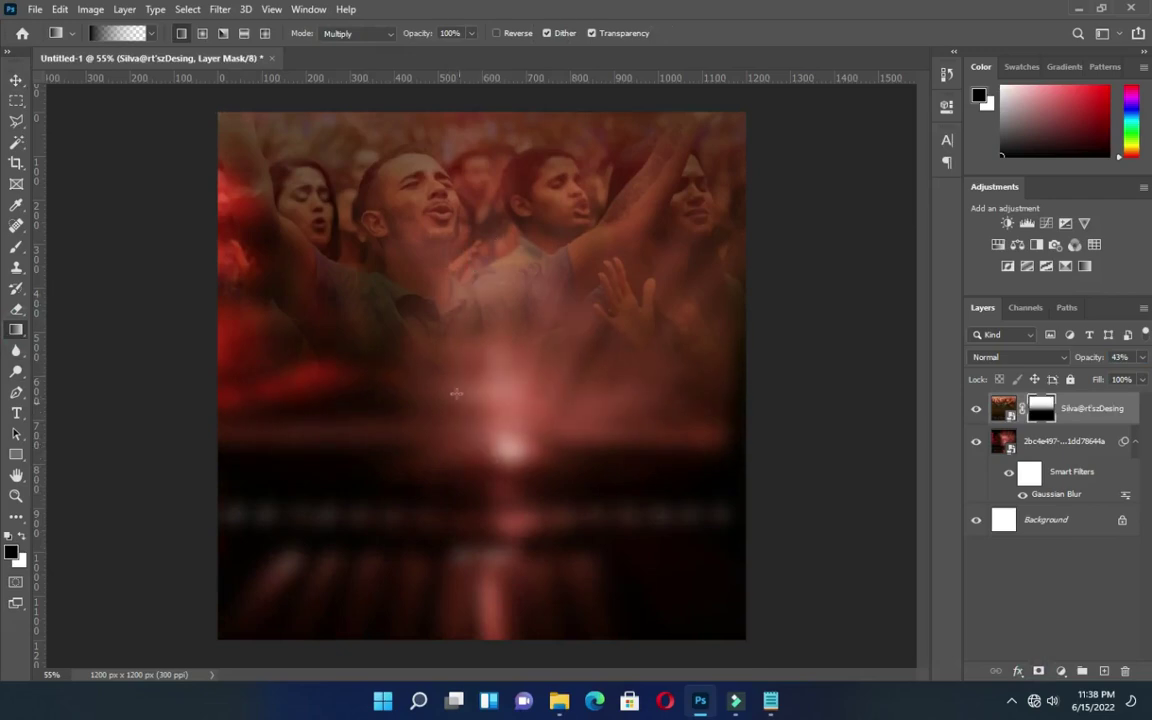
left_click(15, 79)
left_click(928, 370)
left_click(1134, 443)
Place the torn paper strip "10" along the canvas's bottom edge and scale it to about 6.9% so it extends past both sides.
left_click(564, 702)
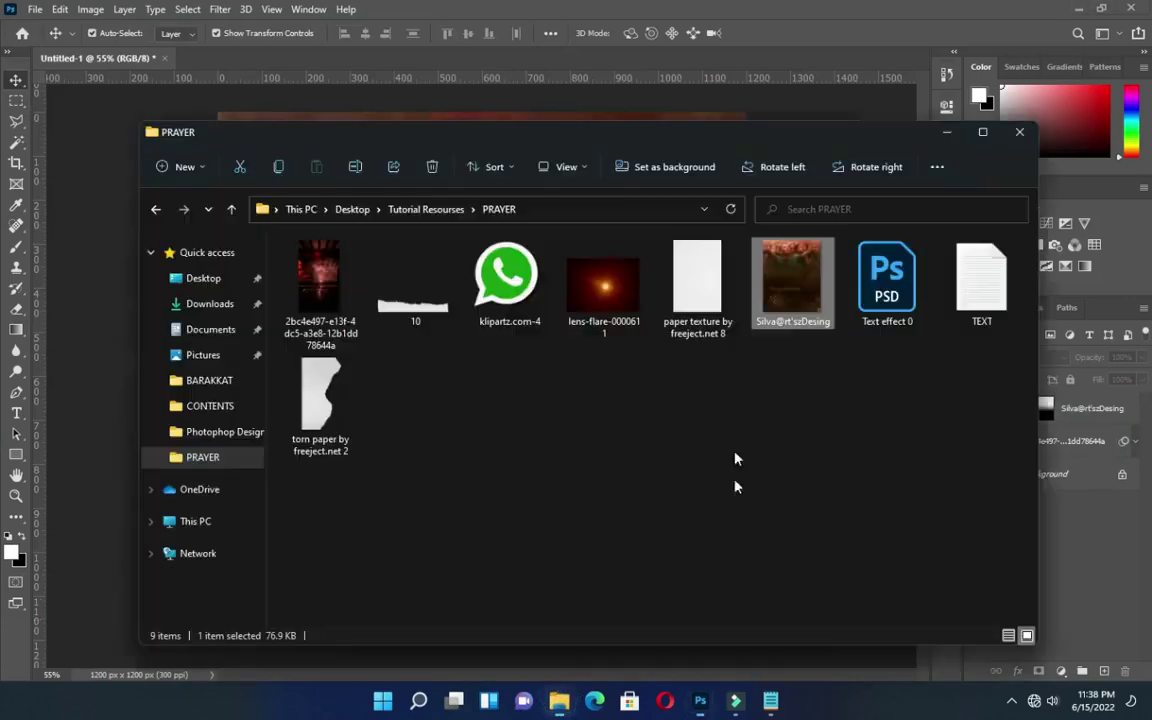
left_click(412, 316)
left_click_drag(412, 316, 487, 612)
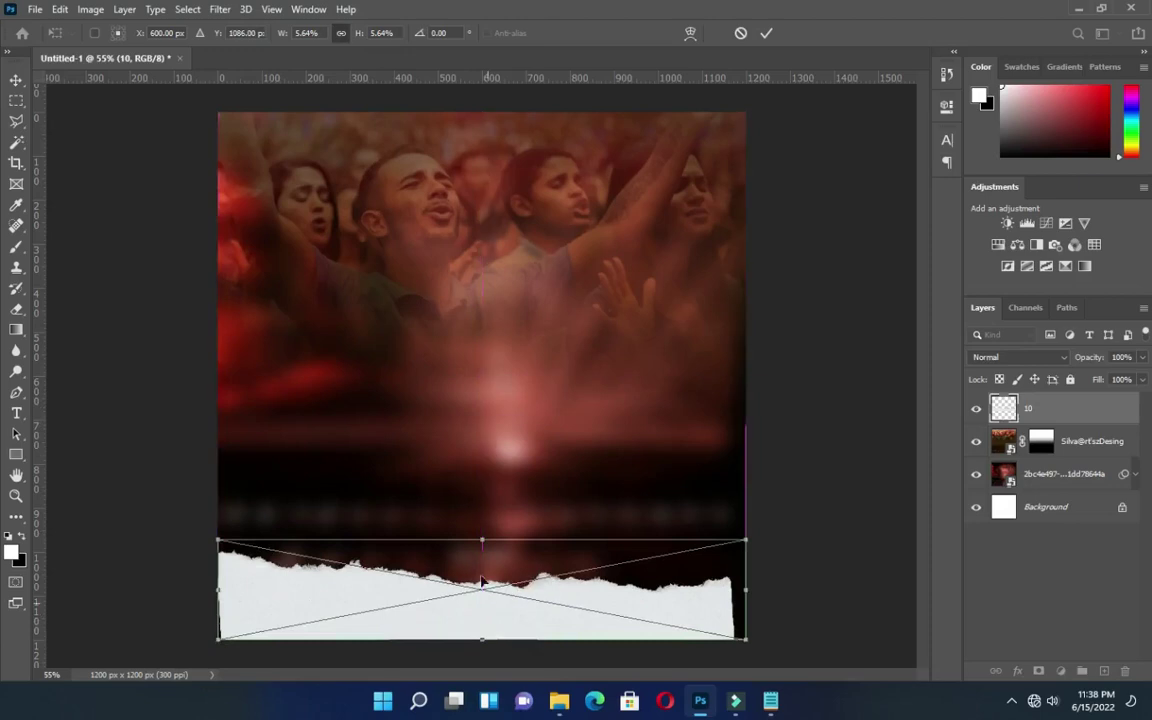
mouse_move(482, 540)
left_mouse_down()
mouse_move(482, 501)
mouse_move(483, 519)
left_mouse_up()
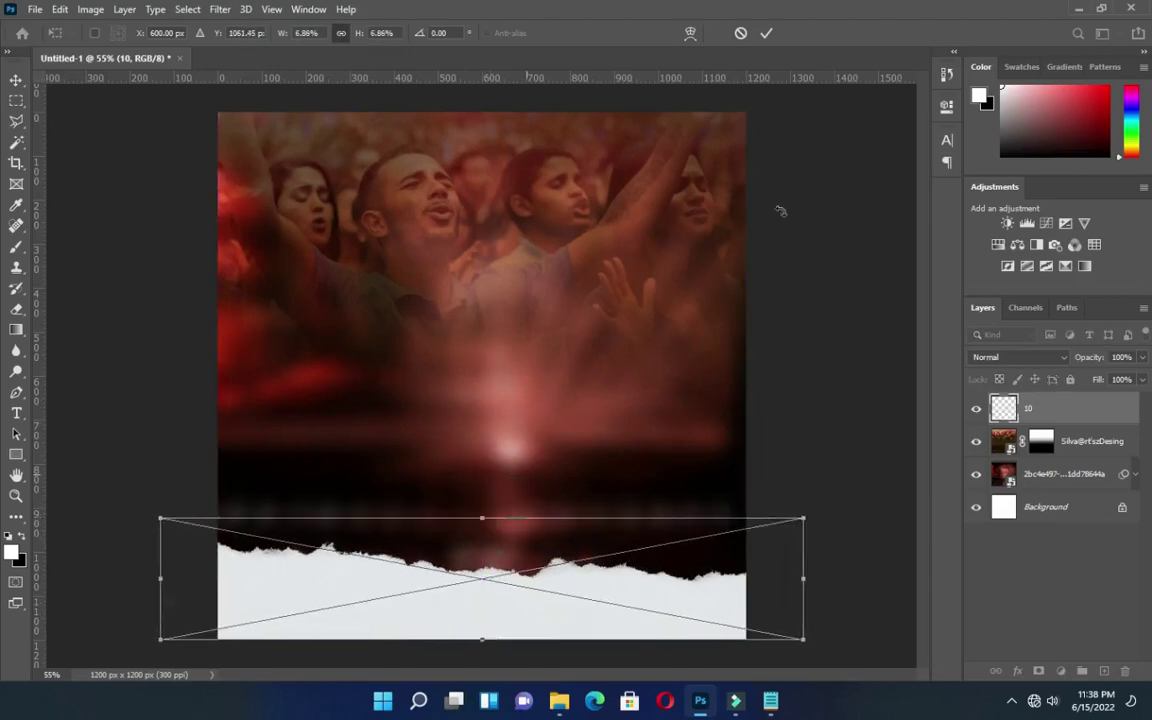
left_click(802, 265)
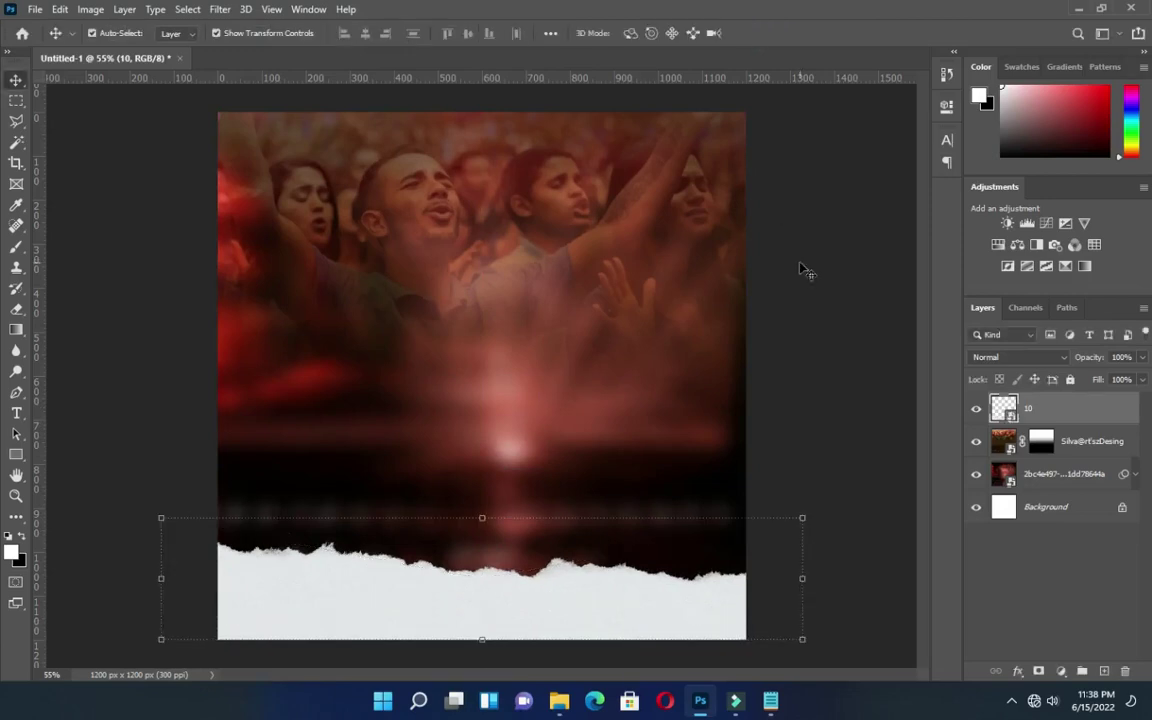
Place "torn paper by freeject.net 2", rotate it about 100°, and position it over the canvas's upper-right corner.
left_click(559, 701)
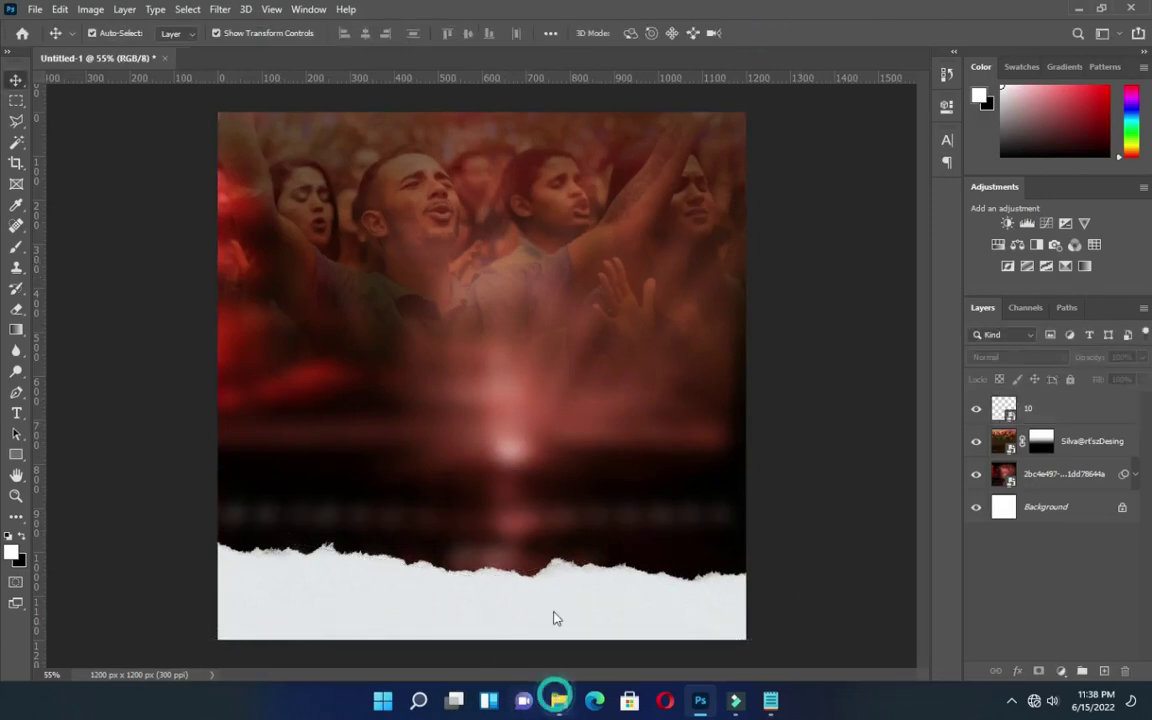
left_click_drag(340, 410, 121, 411)
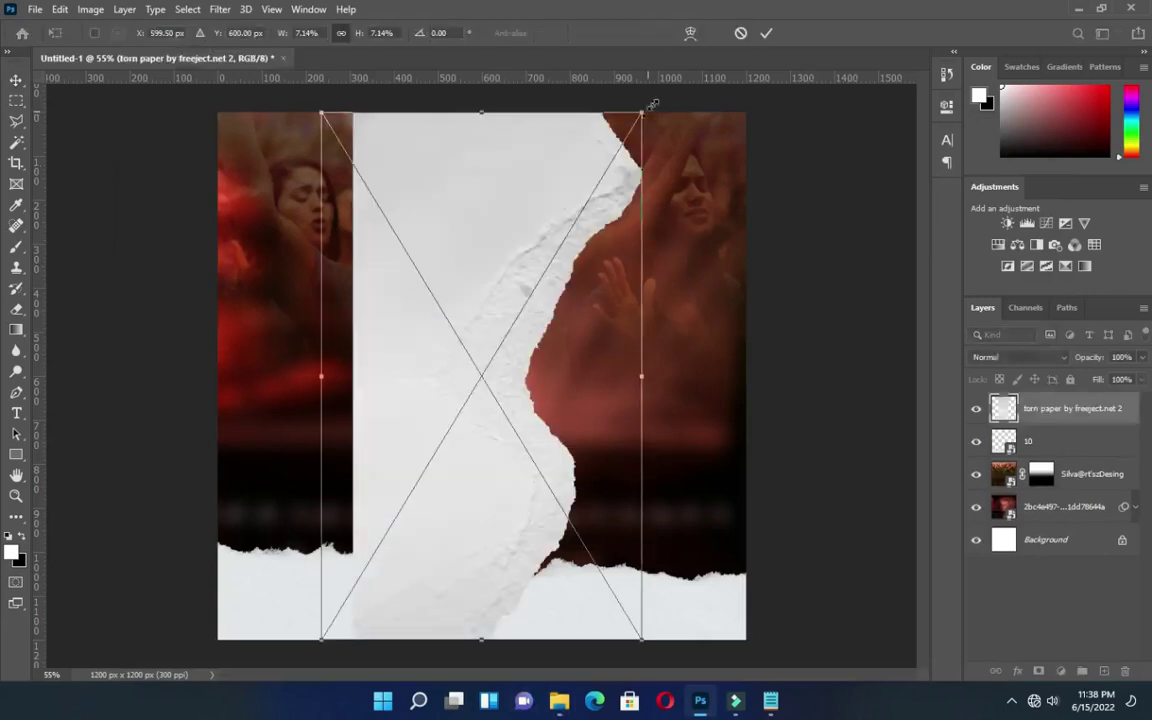
left_click_drag(651, 107, 695, 565)
left_click_drag(528, 312, 687, 126)
key("Return")
left_click_drag(720, 185, 706, 178)
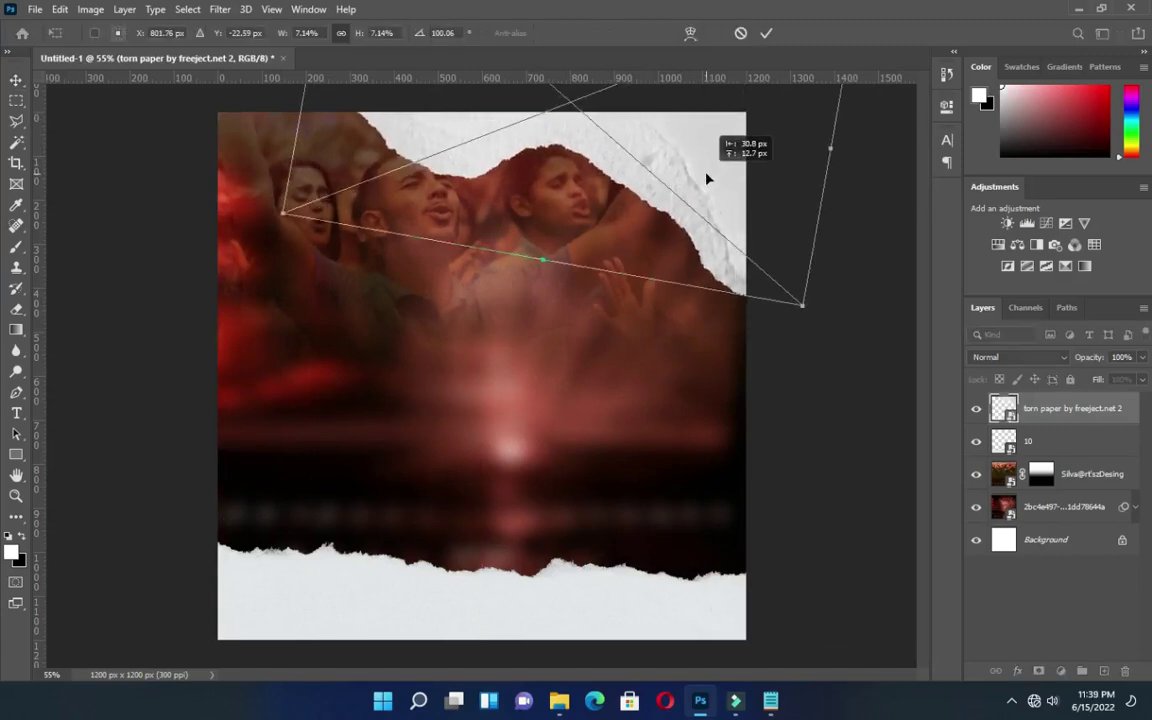
left_click(766, 33)
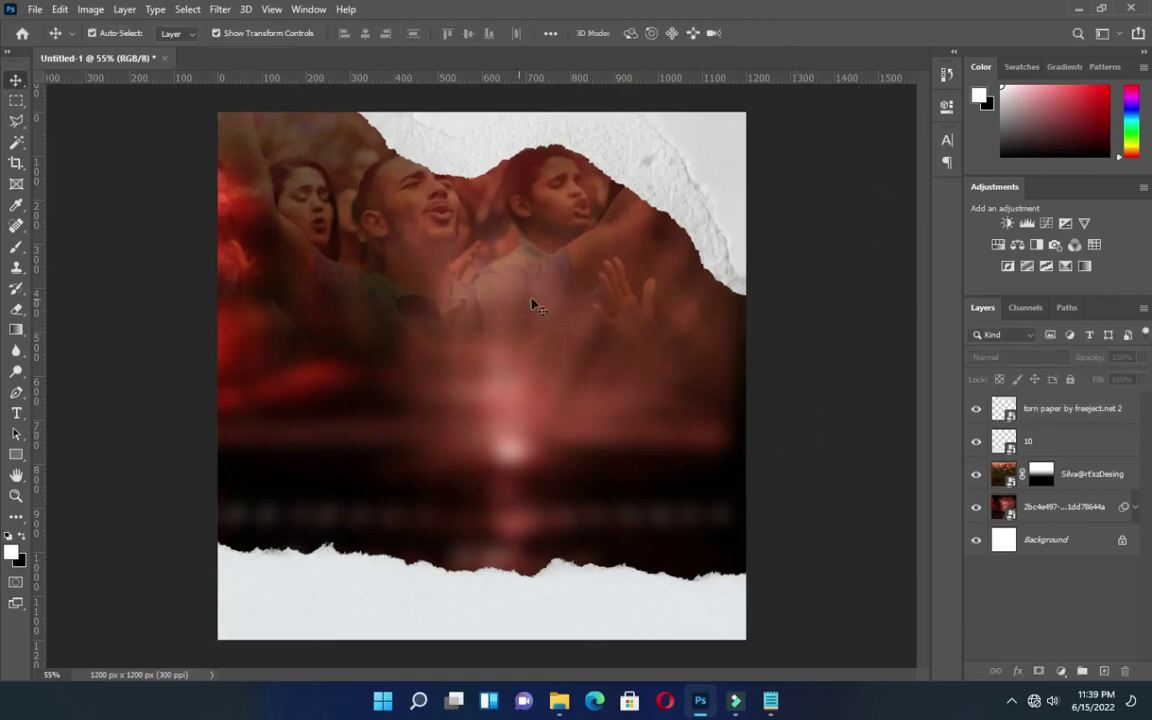
Add a drop shadow with 9% spread and 18 px size to the torn paper in the upper-right corner.
left_click(689, 206)
left_click(1017, 670)
left_click(1050, 653)
left_click_drag(650, 245, 928, 206)
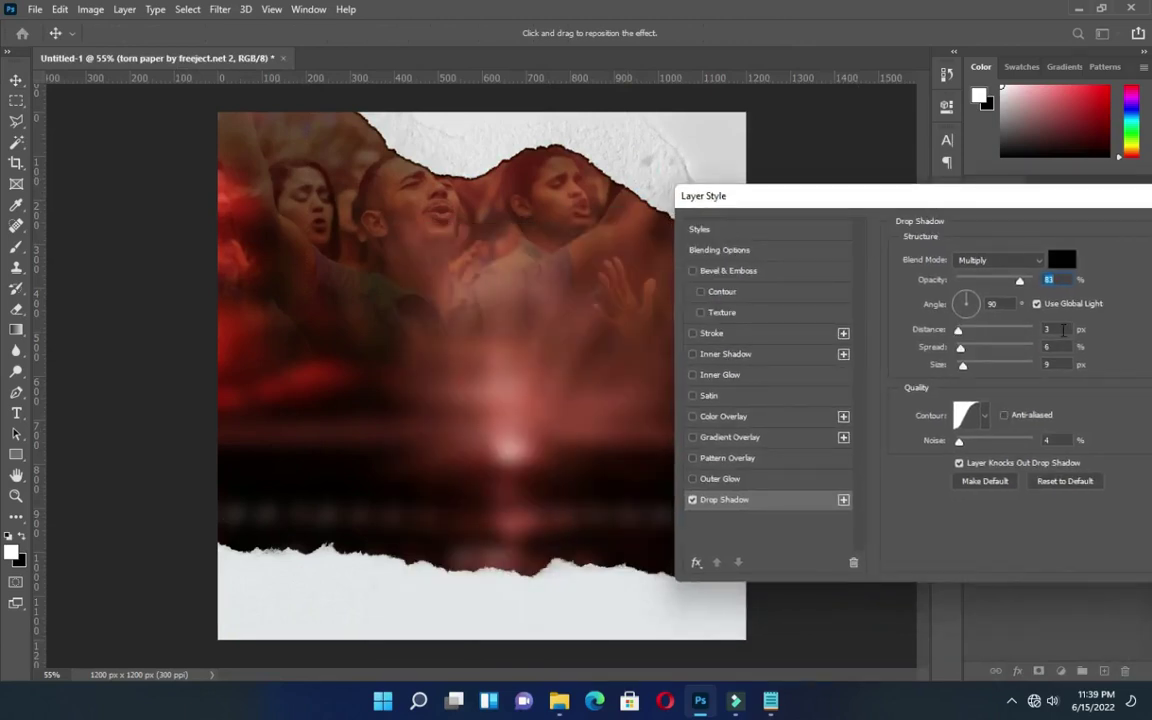
left_click_drag(963, 368, 966, 353)
left_click(1048, 330)
left_click(1051, 329)
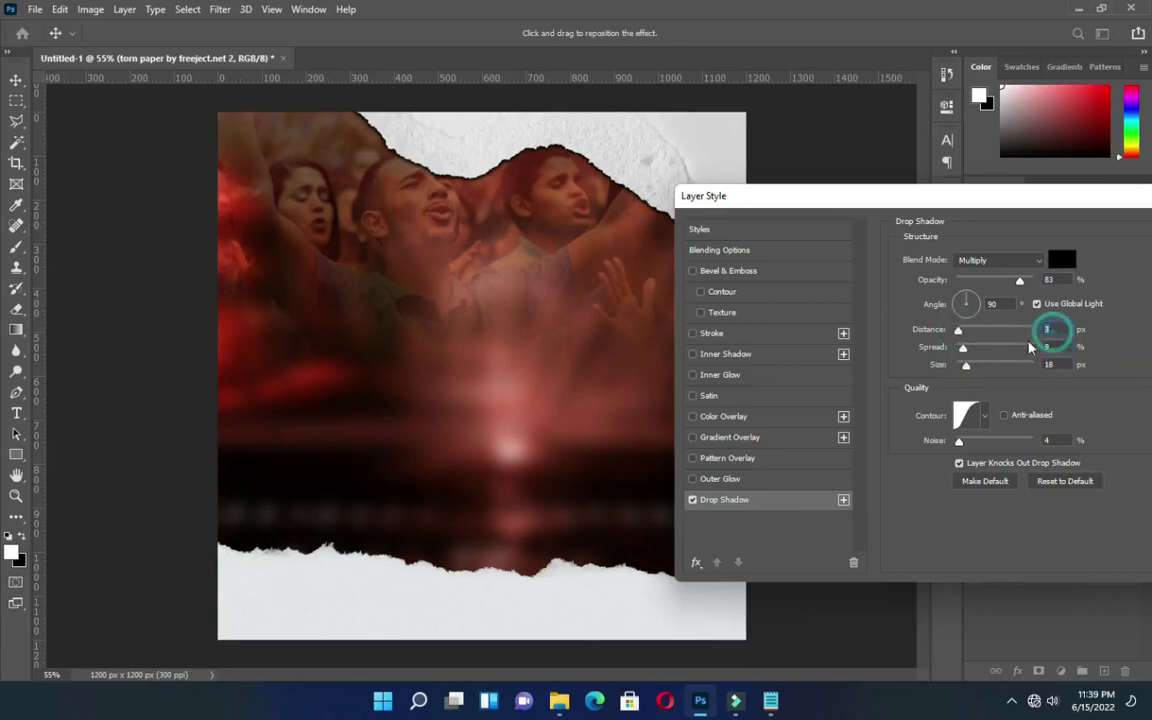
left_click(1058, 346)
left_click(1062, 363)
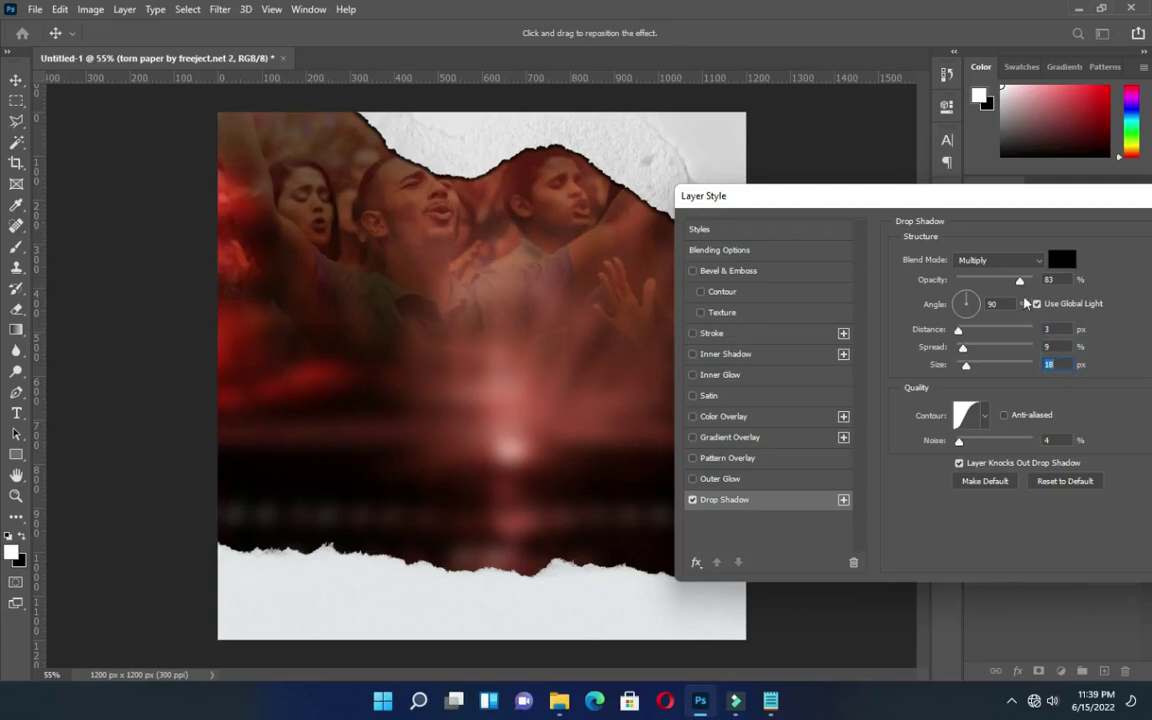
left_click_drag(985, 200, 810, 178)
left_click(1070, 210)
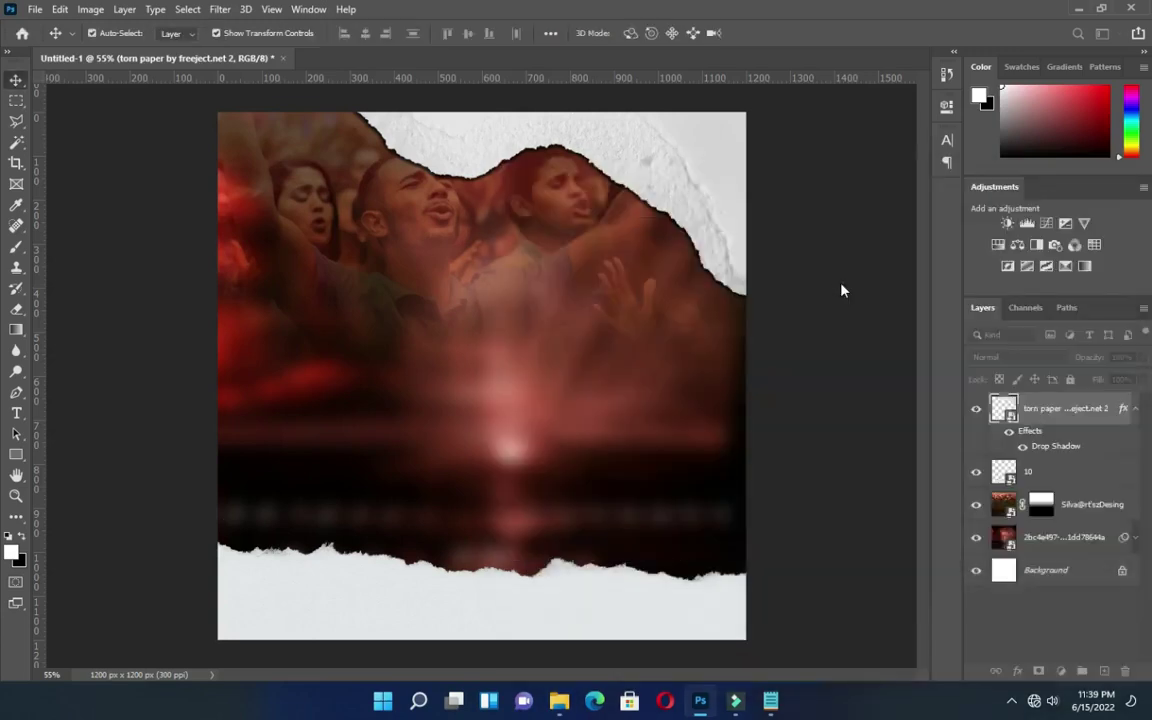
left_click(836, 370)
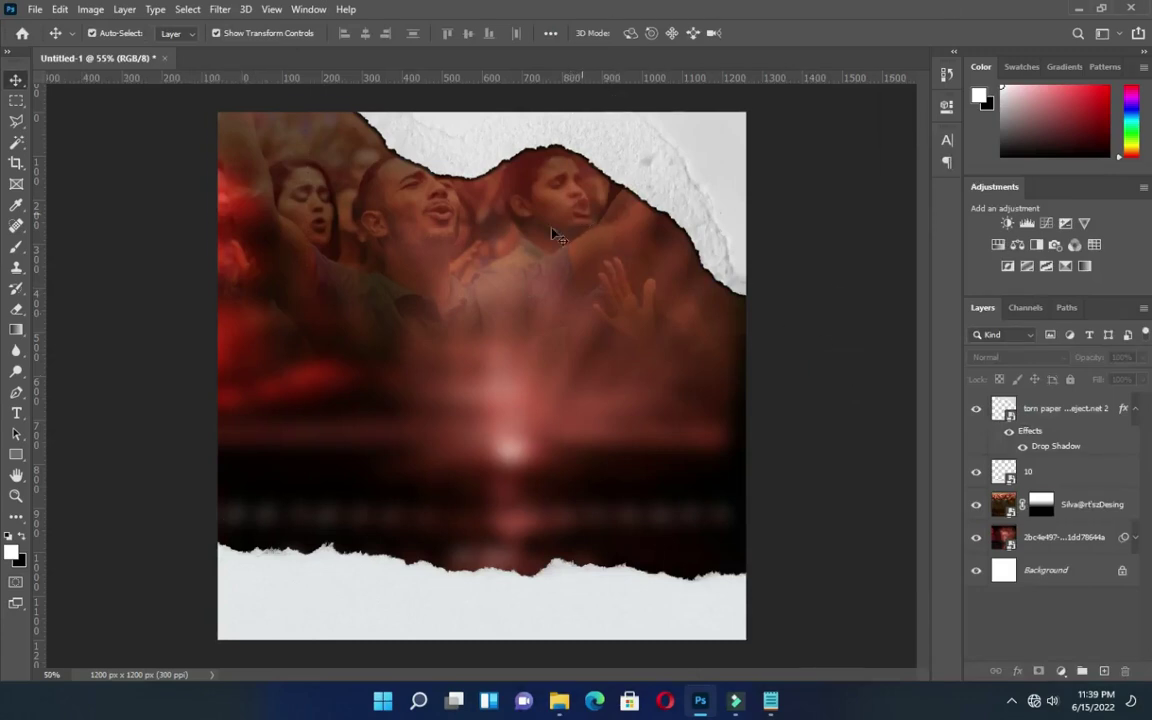
Place "paper texture by freeject.net 8" from the PRAYER folder and scale it to about 46% so it covers the whole canvas.
scroll(510, 440, "up", 1)
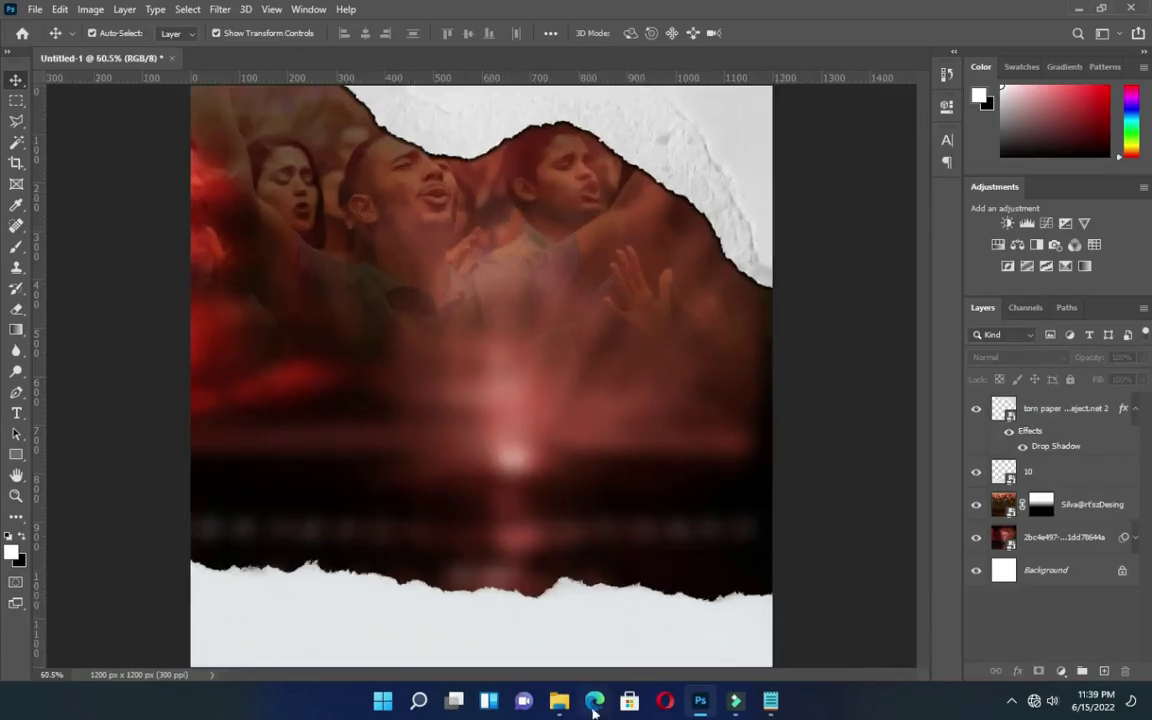
left_click(559, 700)
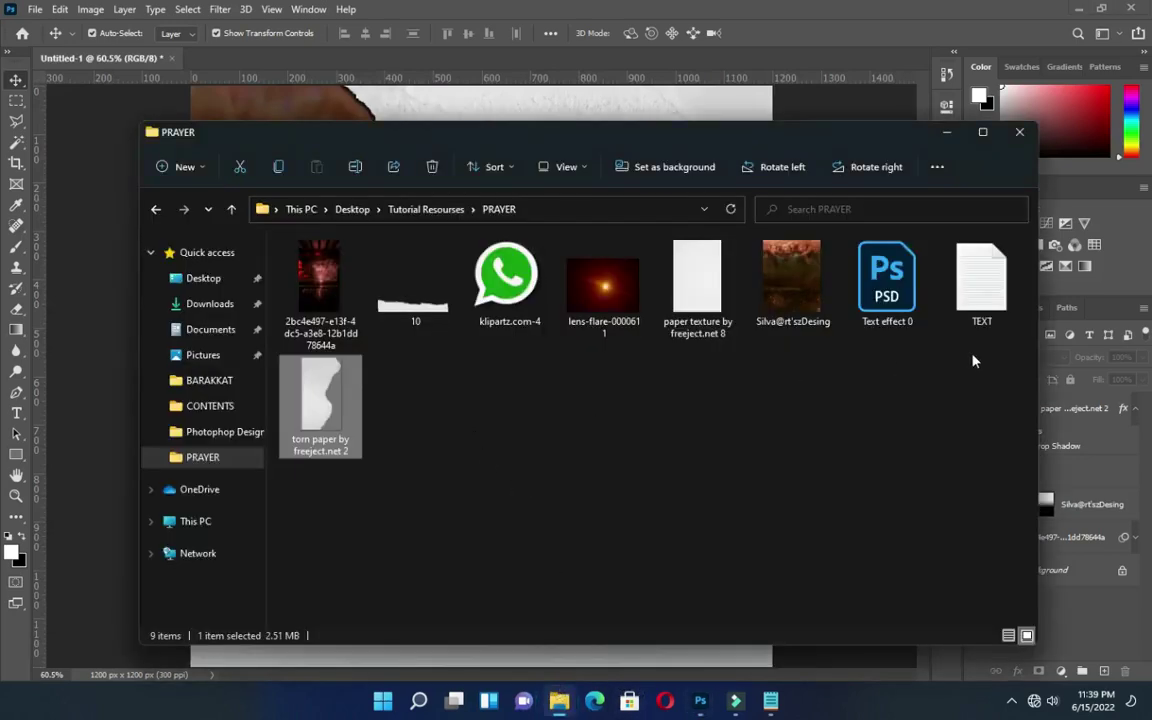
left_click(705, 275)
left_click_drag(660, 322, 525, 288)
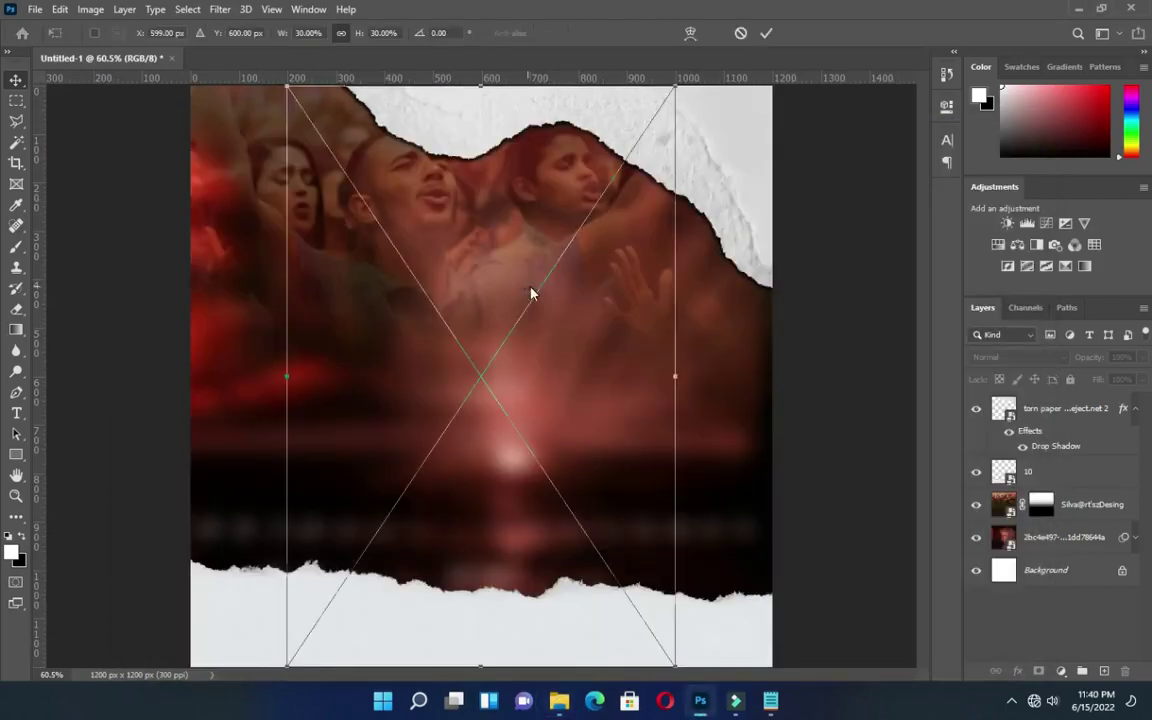
left_click_drag(676, 374, 787, 376)
left_click_drag(284, 376, 164, 376)
left_click(770, 36)
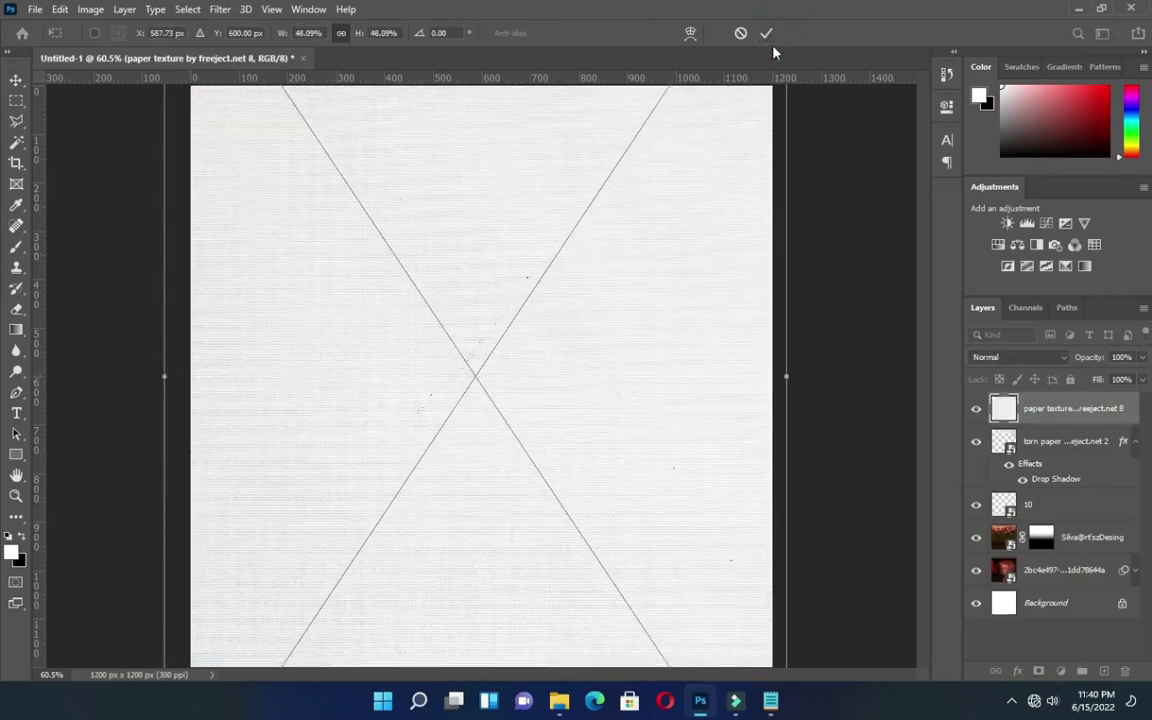
left_click(769, 34)
left_click(830, 155)
Set the paper texture layer's blend mode to Multiply and check the texture over the torn paper and the crowd.
left_click(576, 424)
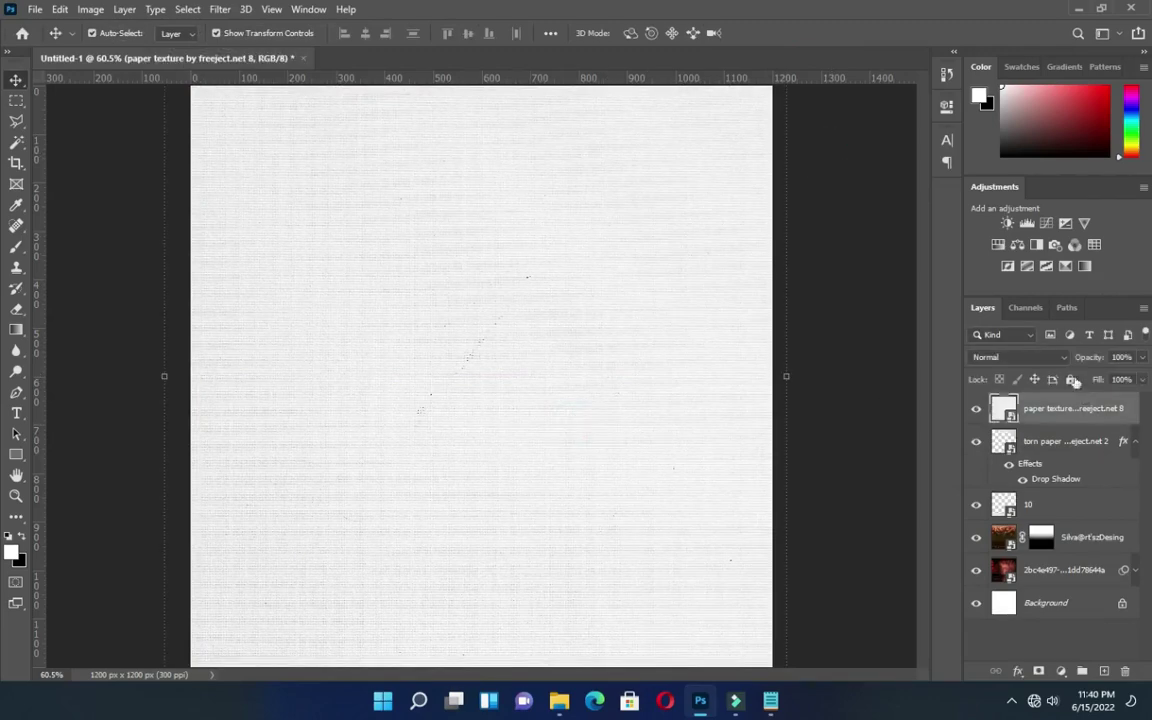
left_click(1033, 358)
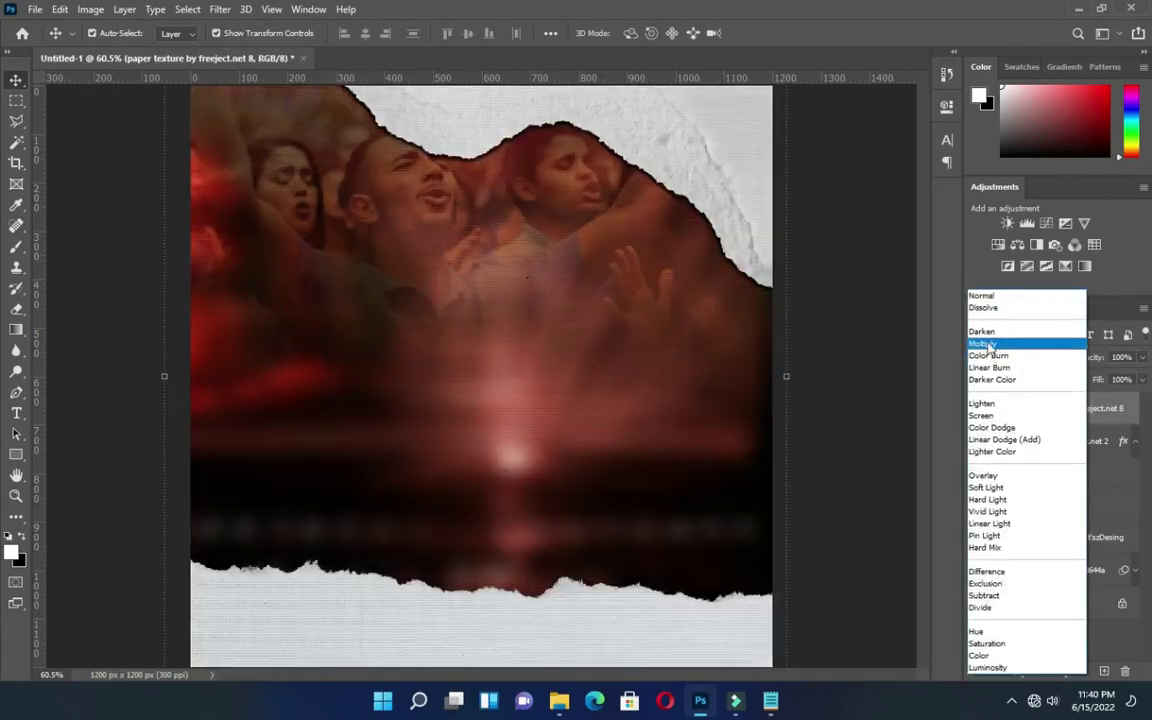
left_click(988, 346)
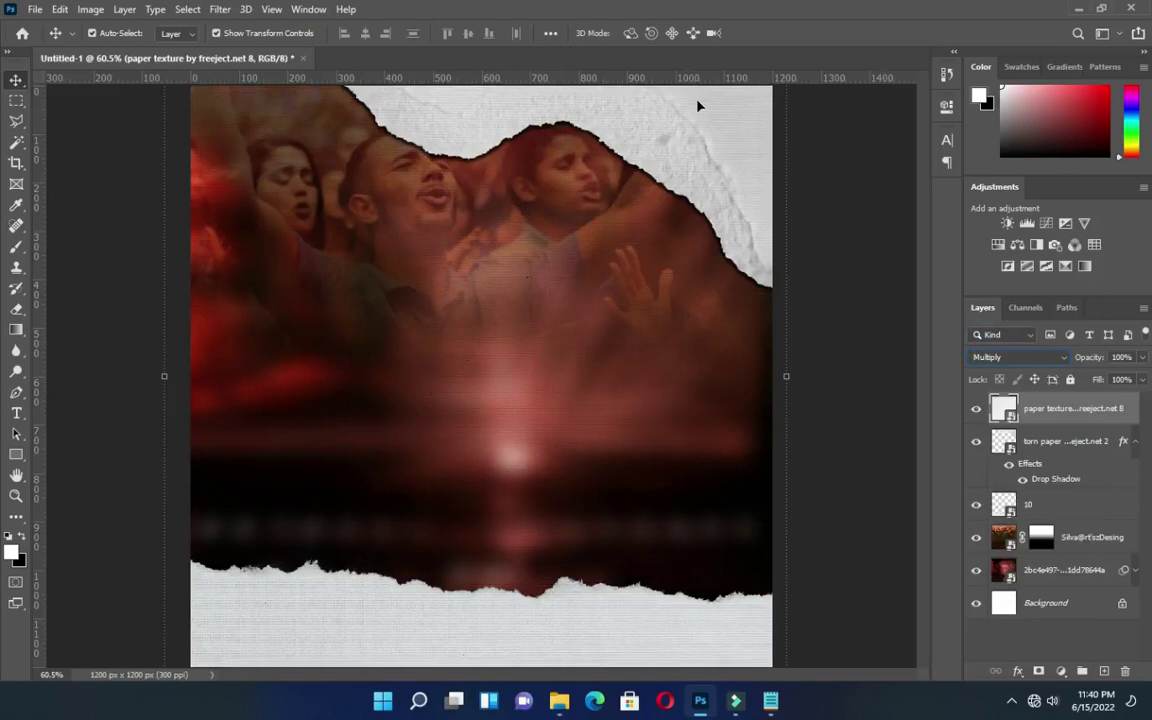
key("ctrl+t")
left_click(766, 33)
left_click(826, 128)
scroll(688, 123, "up", 5)
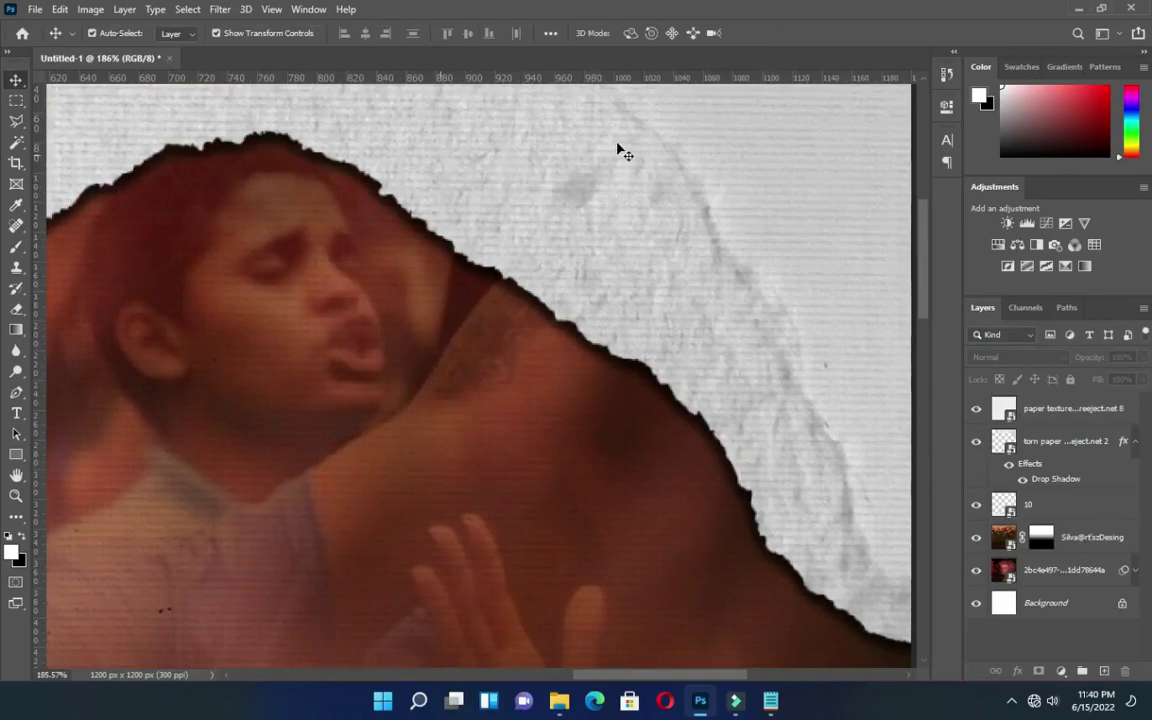
scroll(617, 149, "down", 6)
scroll(462, 265, "down", 1)
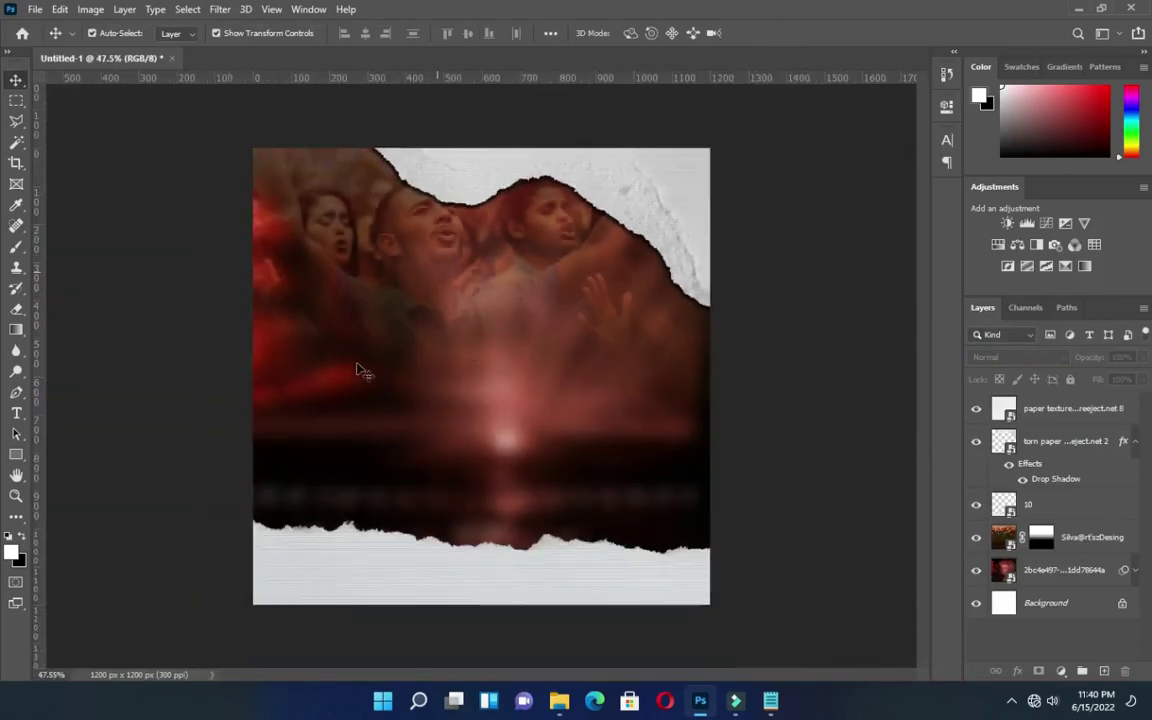
scroll(447, 220, "up", 3)
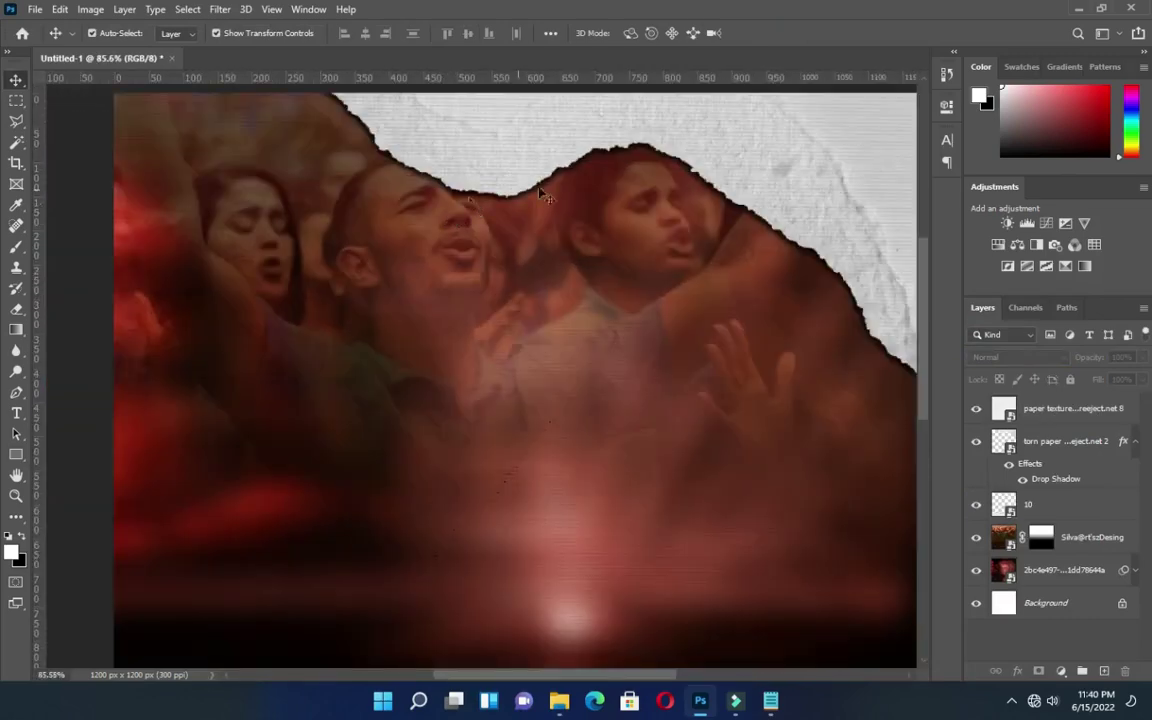
scroll(545, 195, "down", 1)
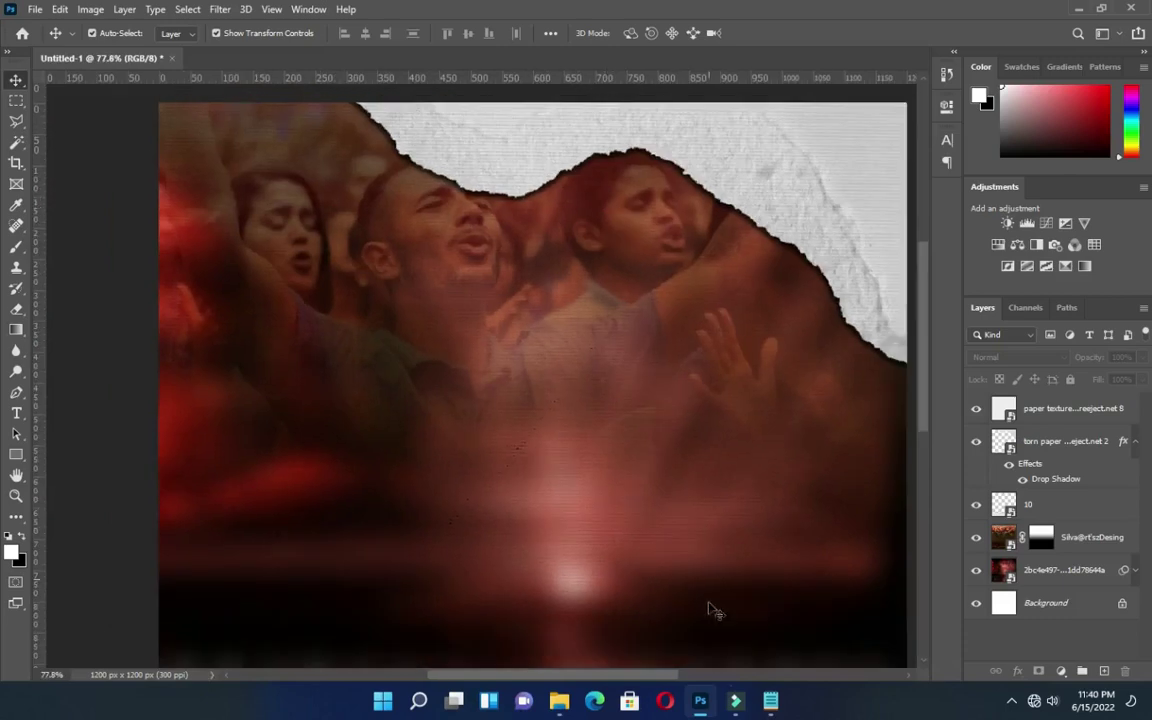
Copy "DE EARNEST FERVENT PRAYER" from the TEXT file in Notepad and paste it into Photoshop as a text layer over the crowd.
key("alt+Tab")
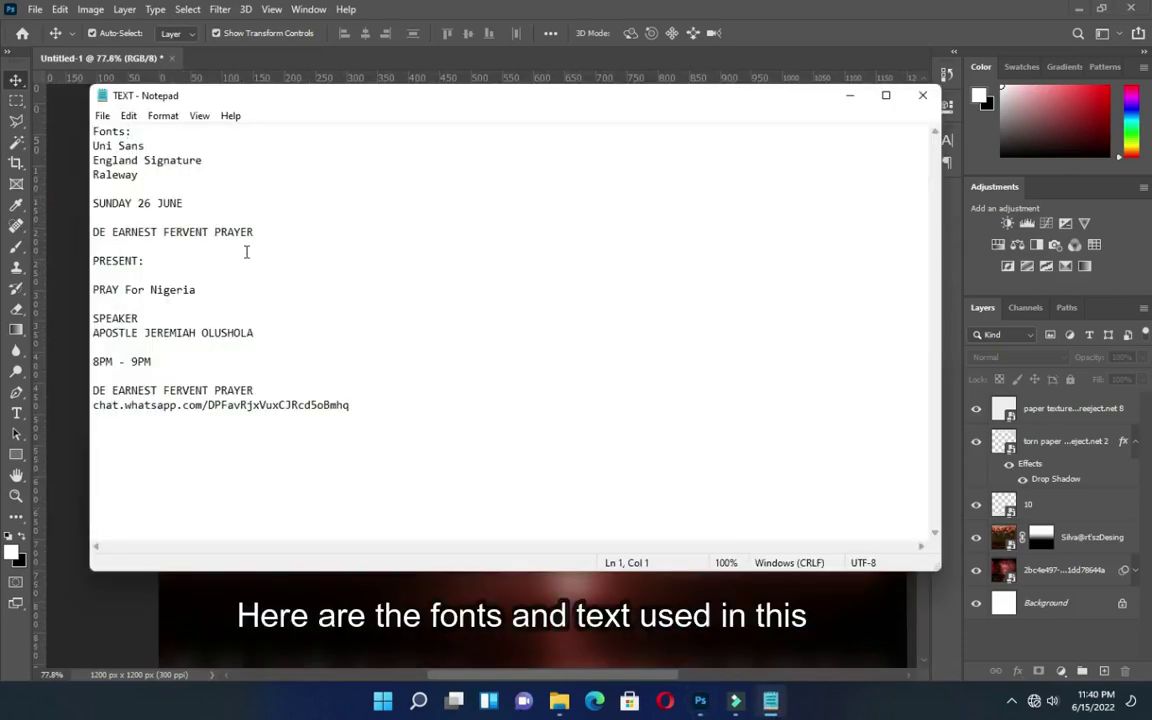
left_click_drag(196, 177, 97, 120)
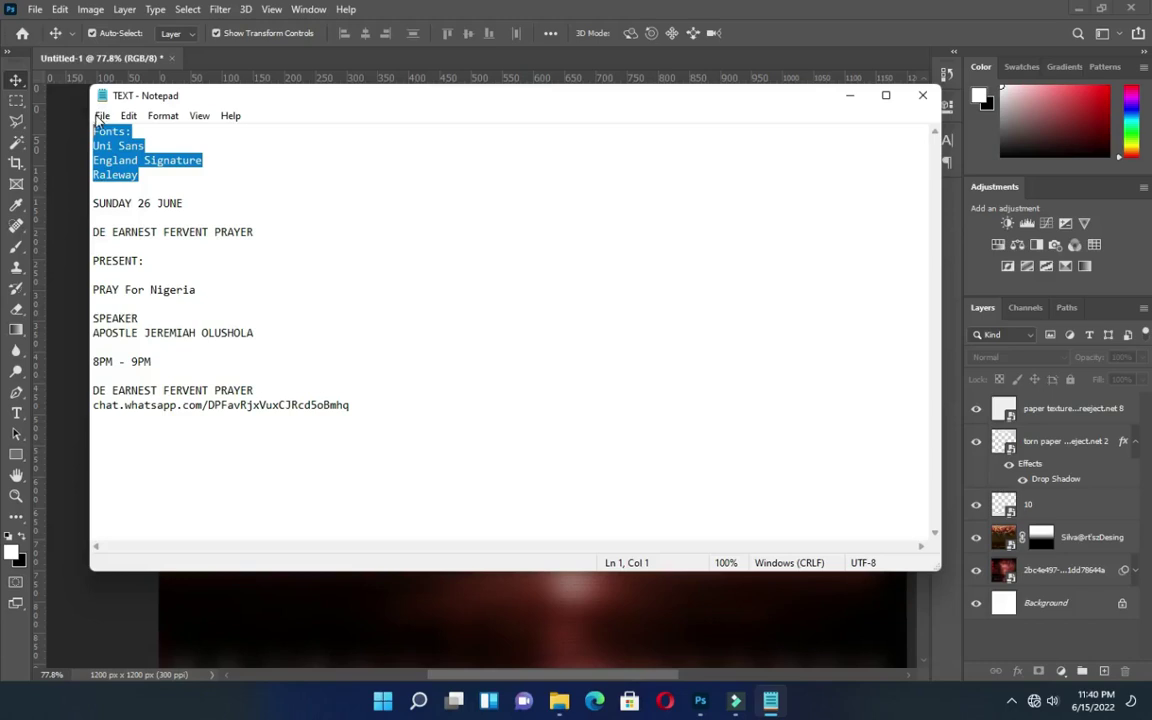
left_click_drag(268, 231, 93, 229)
key("ctrl+c")
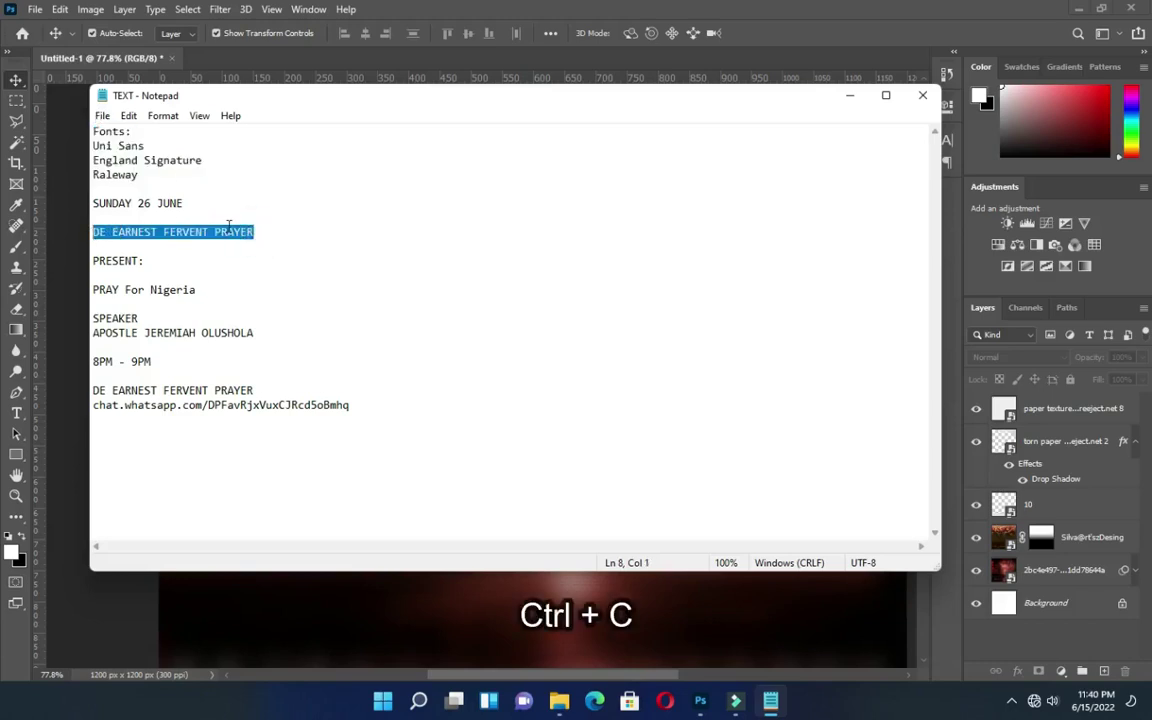
left_click(850, 96)
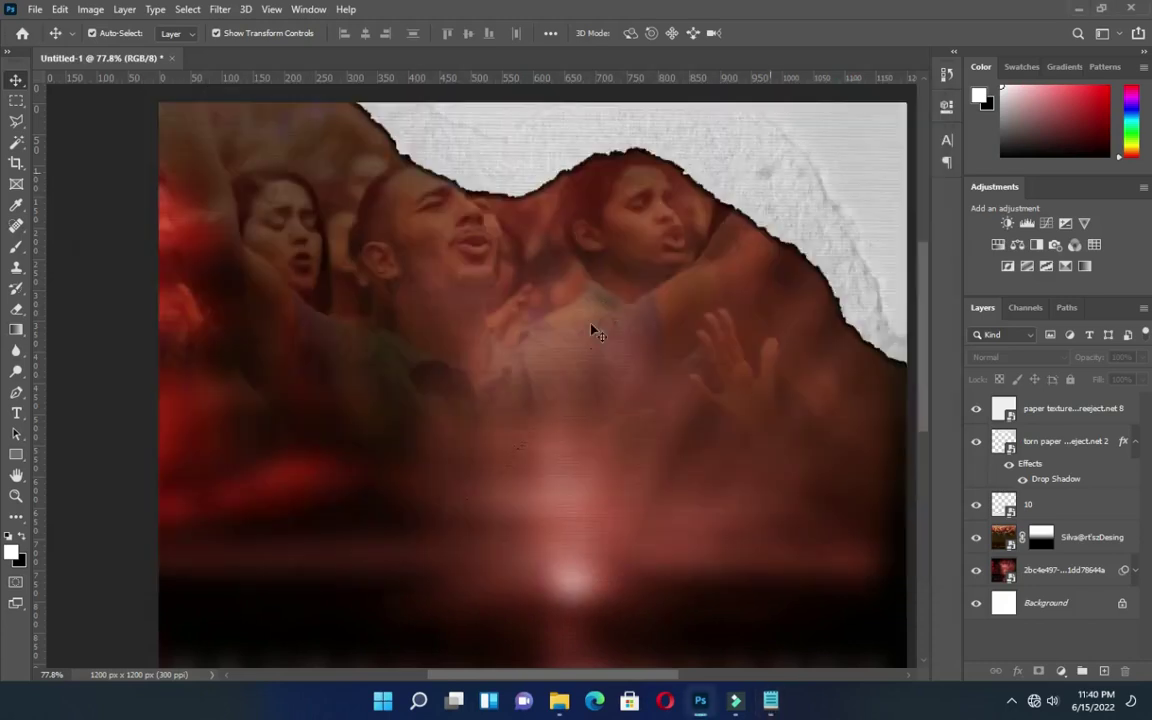
key("t")
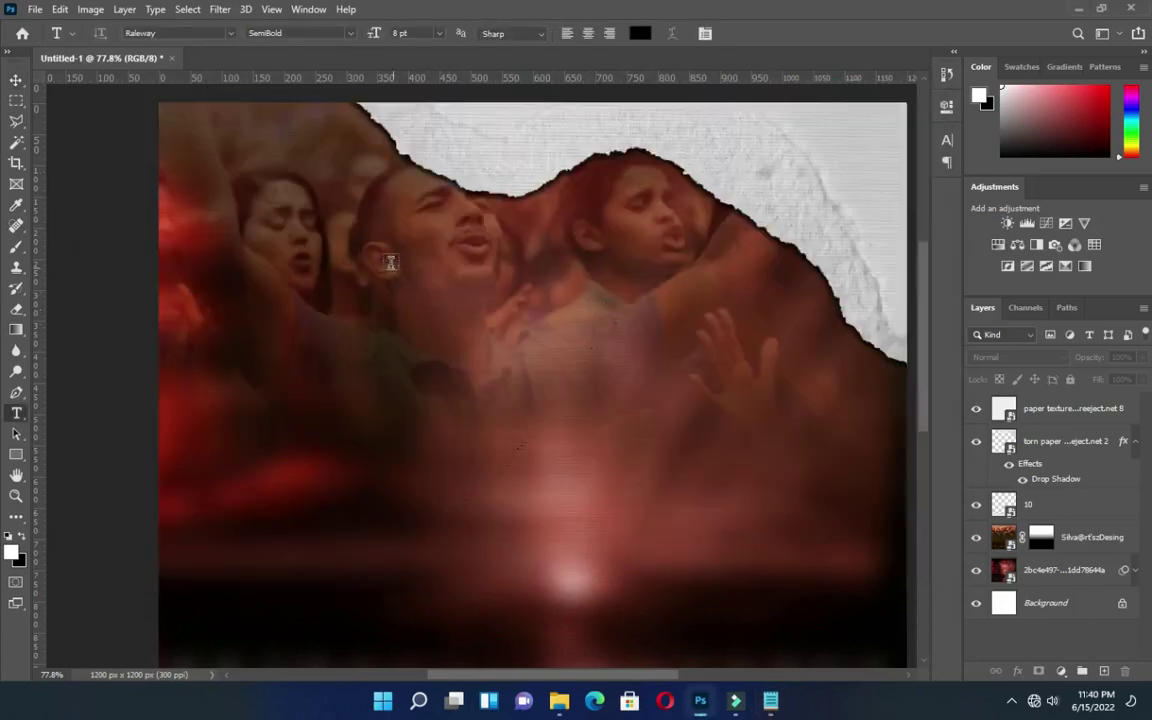
left_click(456, 262)
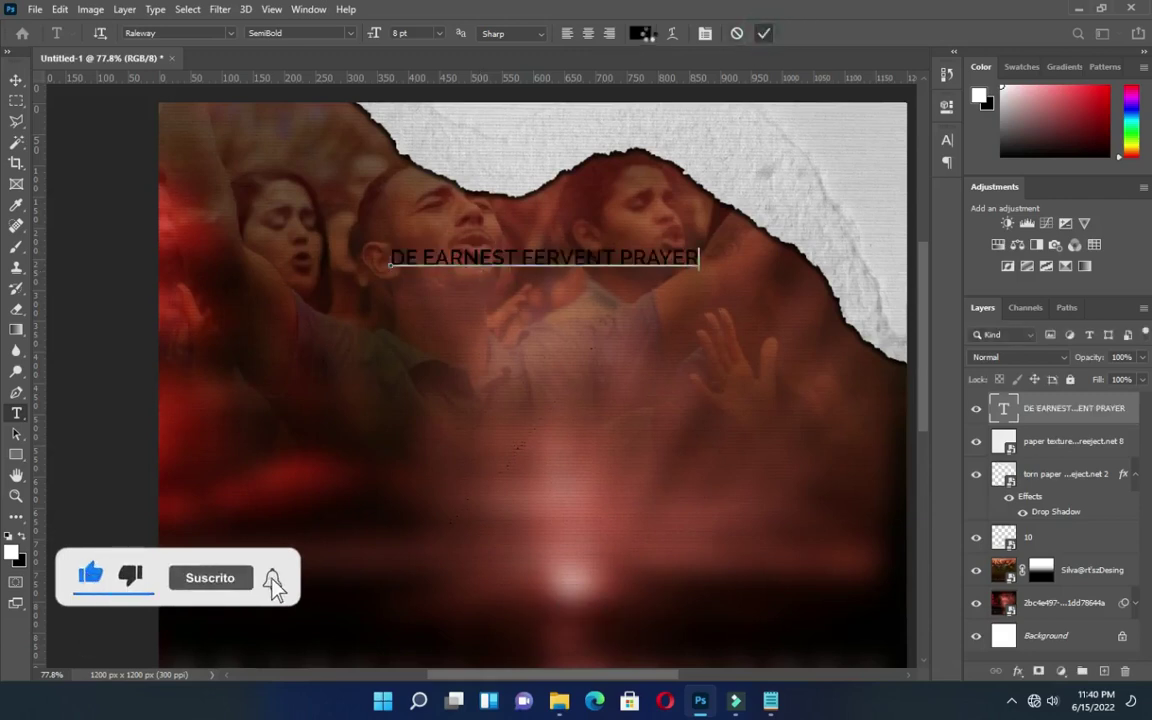
key("ctrl+Return")
Set the "DE EARNEST FERVENT PRAYER" text color to white (ffffff) and its Raleway font style to Bold.
left_click(640, 33)
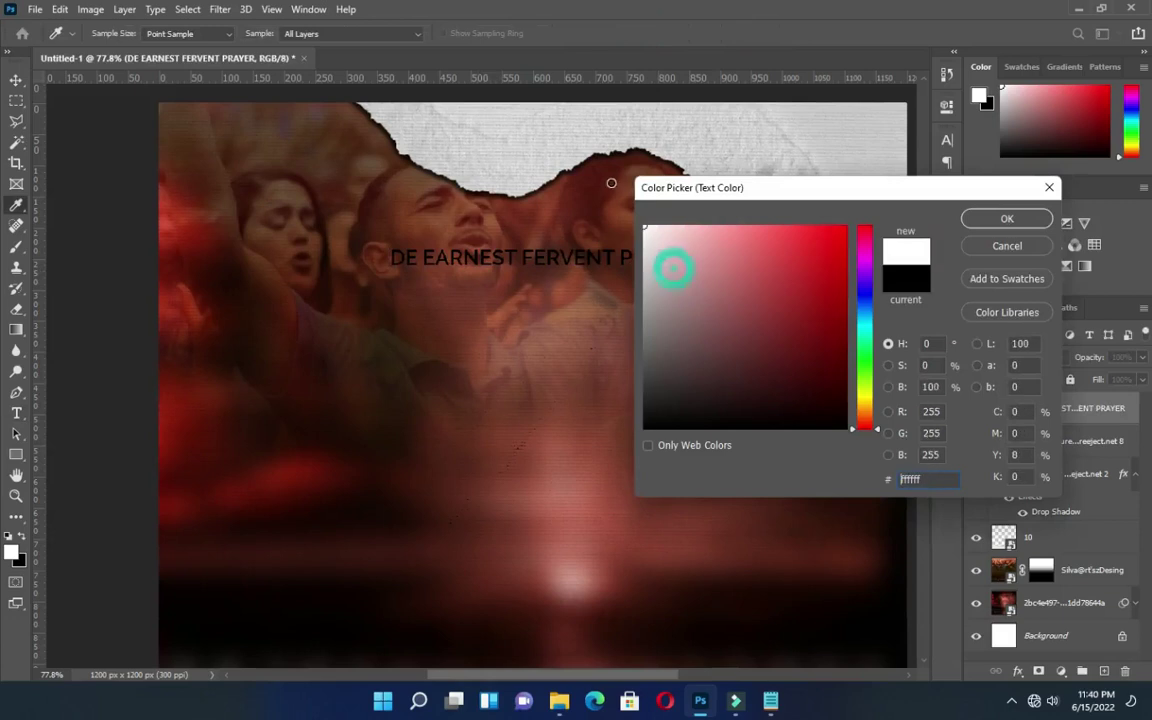
type("ffffff")
left_click(985, 219)
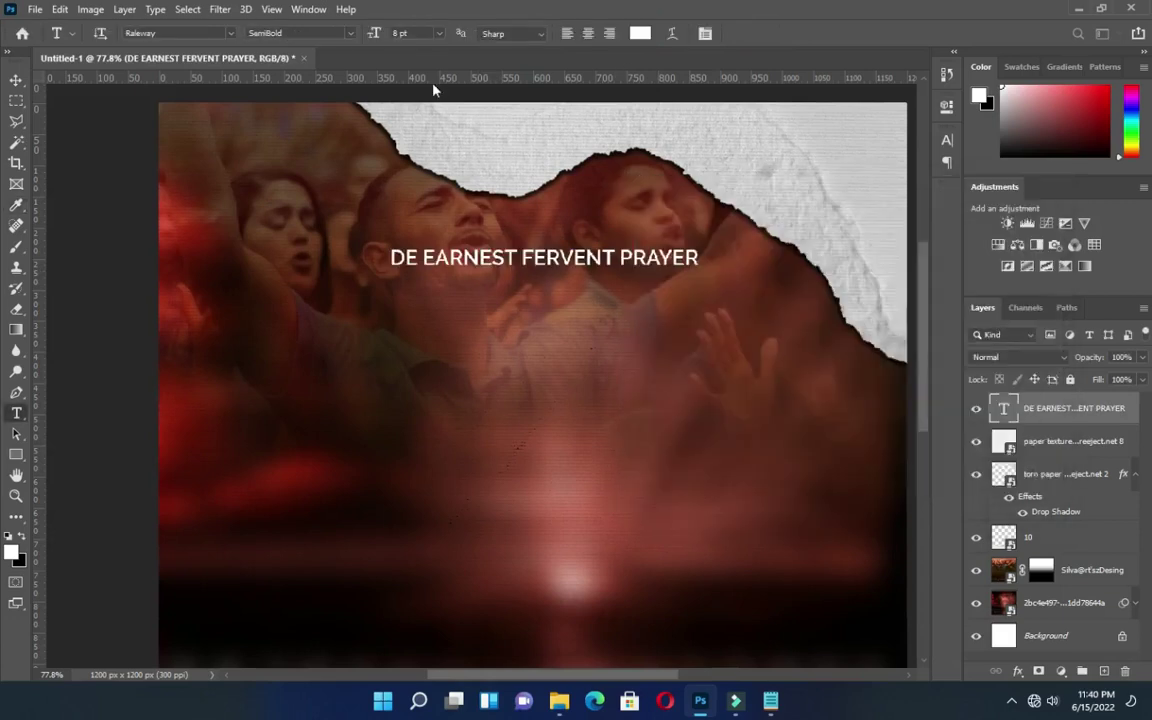
left_click(349, 38)
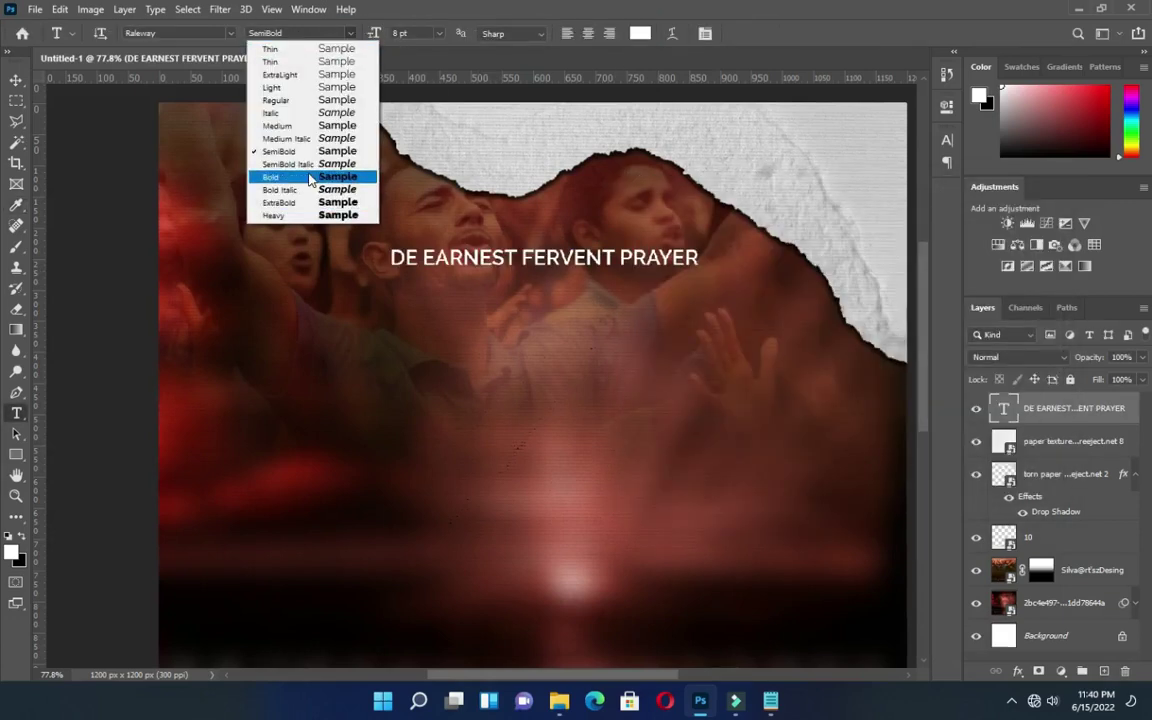
left_click(306, 175)
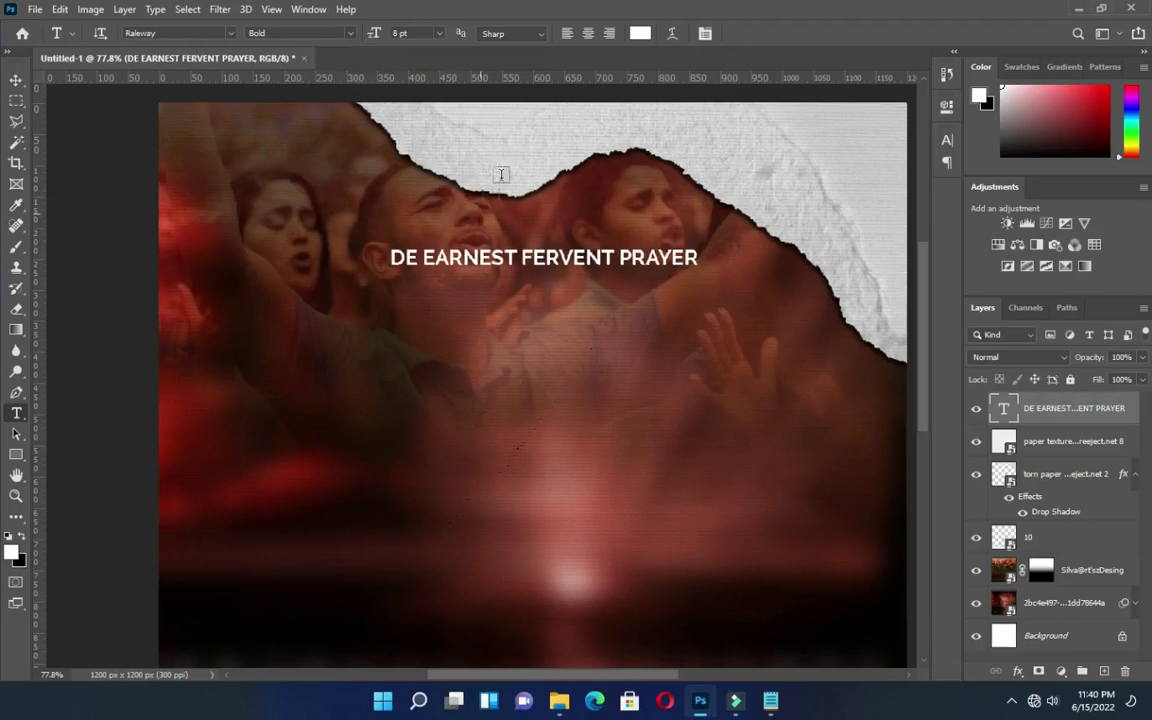
Add a drop shadow with 6% spread to the "DE EARNEST FERVENT PRAYER" text and move the text slightly up, centered horizontally on the canvas.
left_click(16, 80)
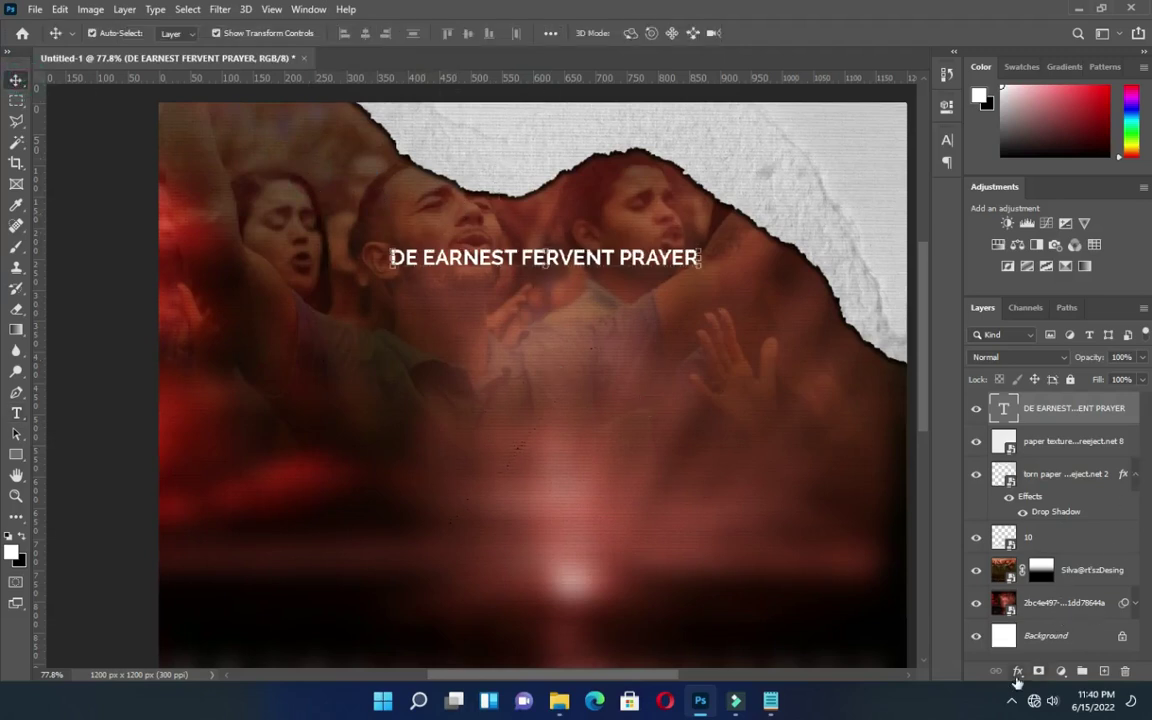
left_click(1017, 675)
left_click(1040, 666)
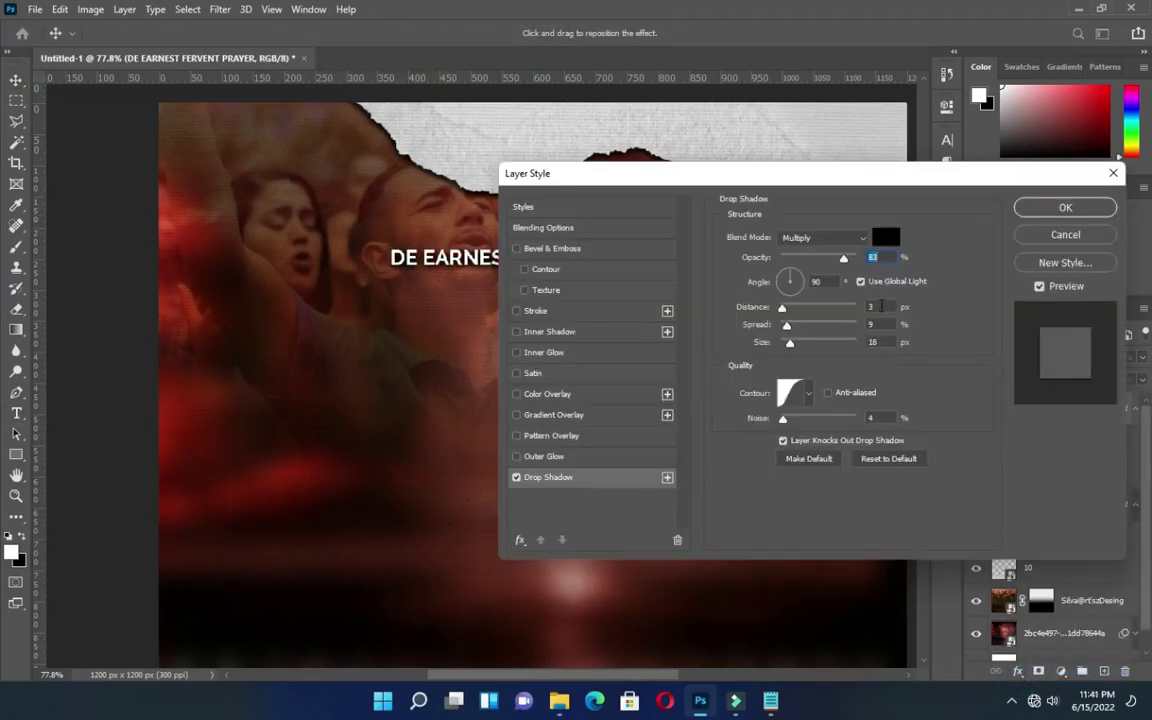
left_click(879, 323)
type("6")
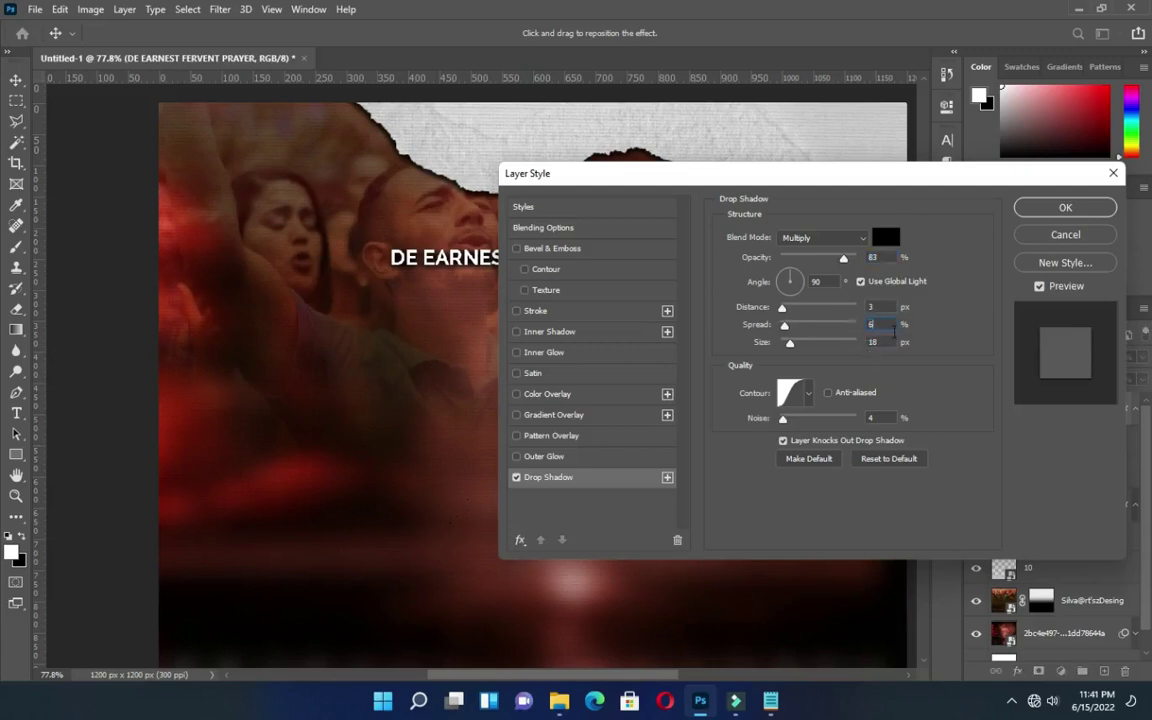
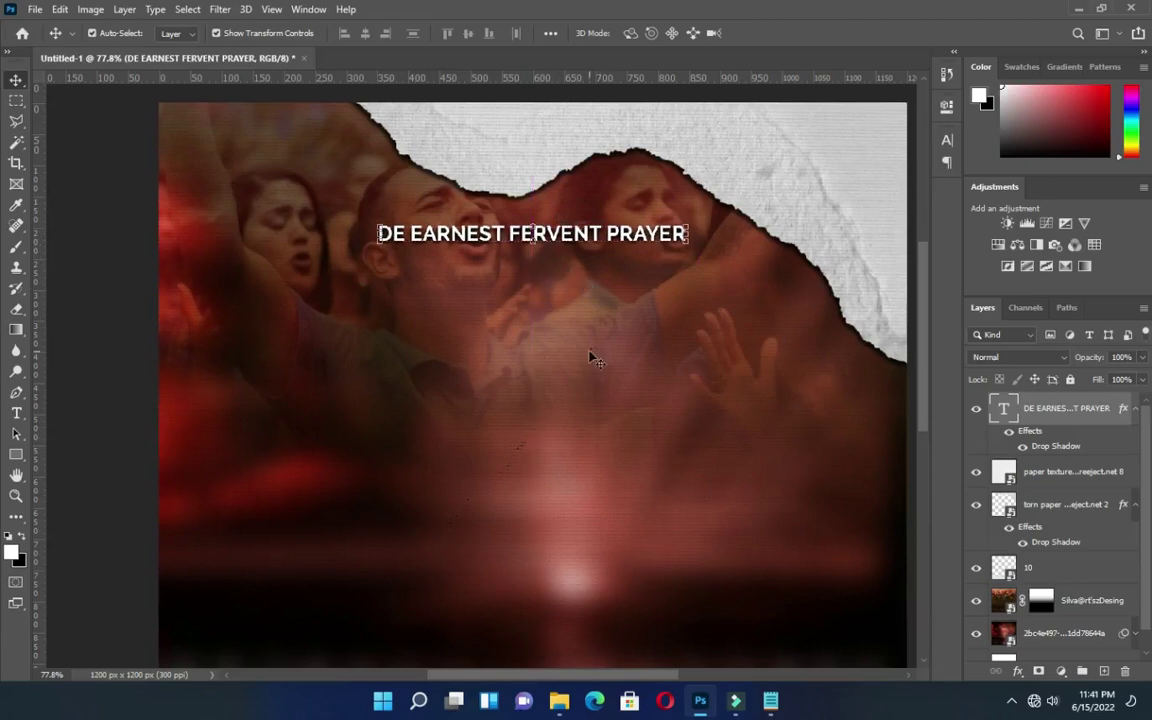
scroll(557, 316, "down", 3)
left_click(817, 320)
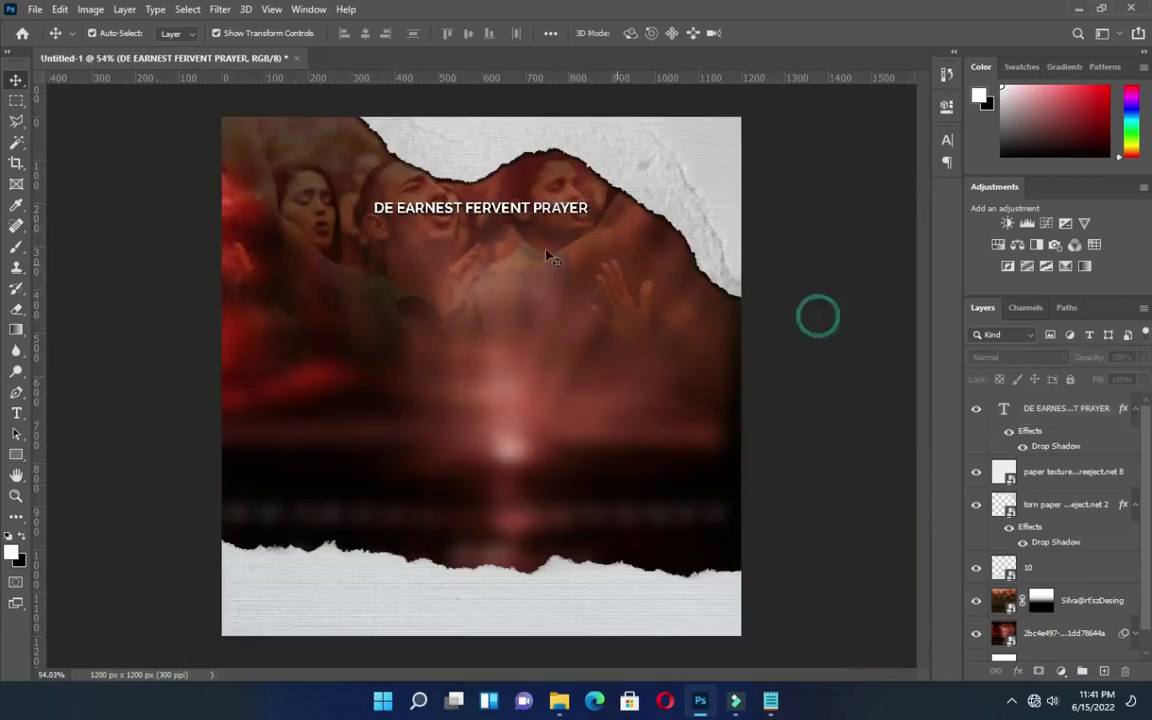
Collapse the layer effects, group the layers from the paper texture down to the blurred red image, and name the group "BACKGROUNG".
left_click(1067, 414)
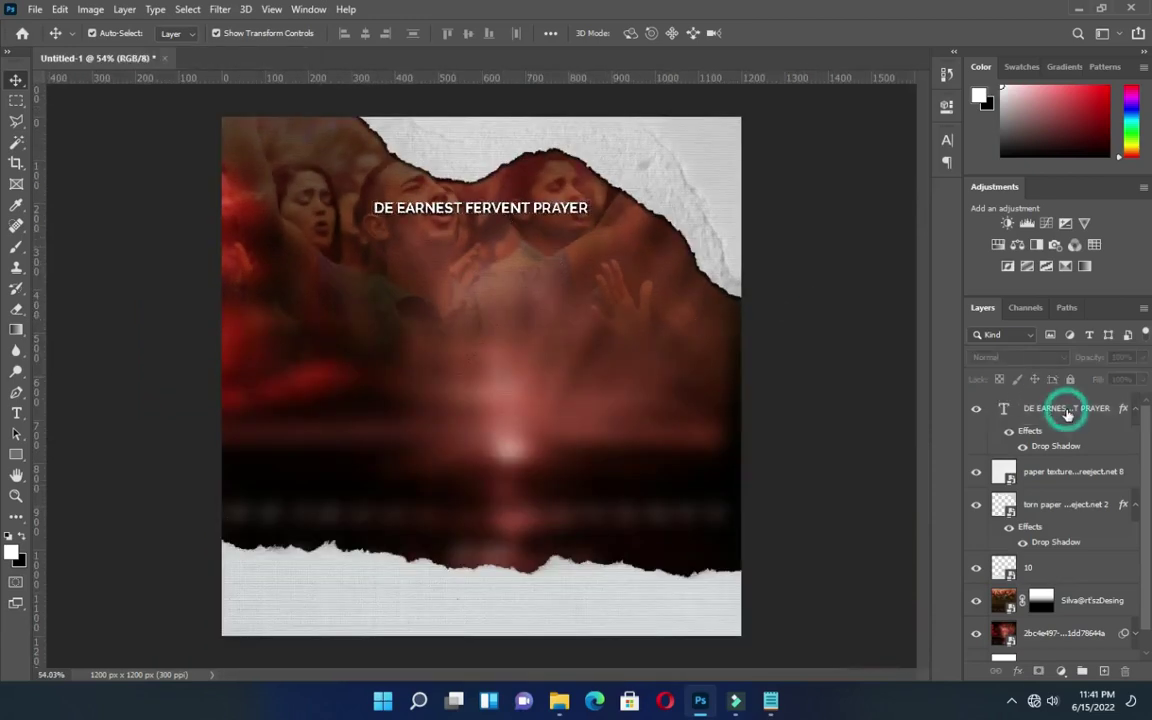
left_click(1068, 412)
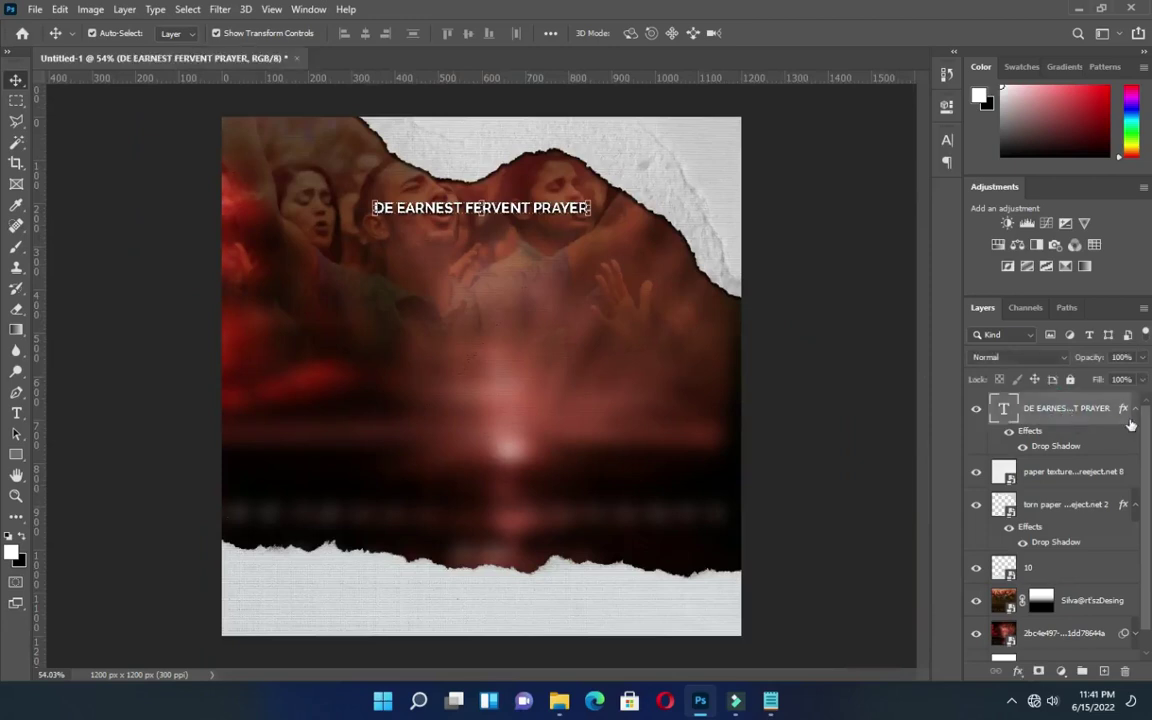
left_click(1135, 410)
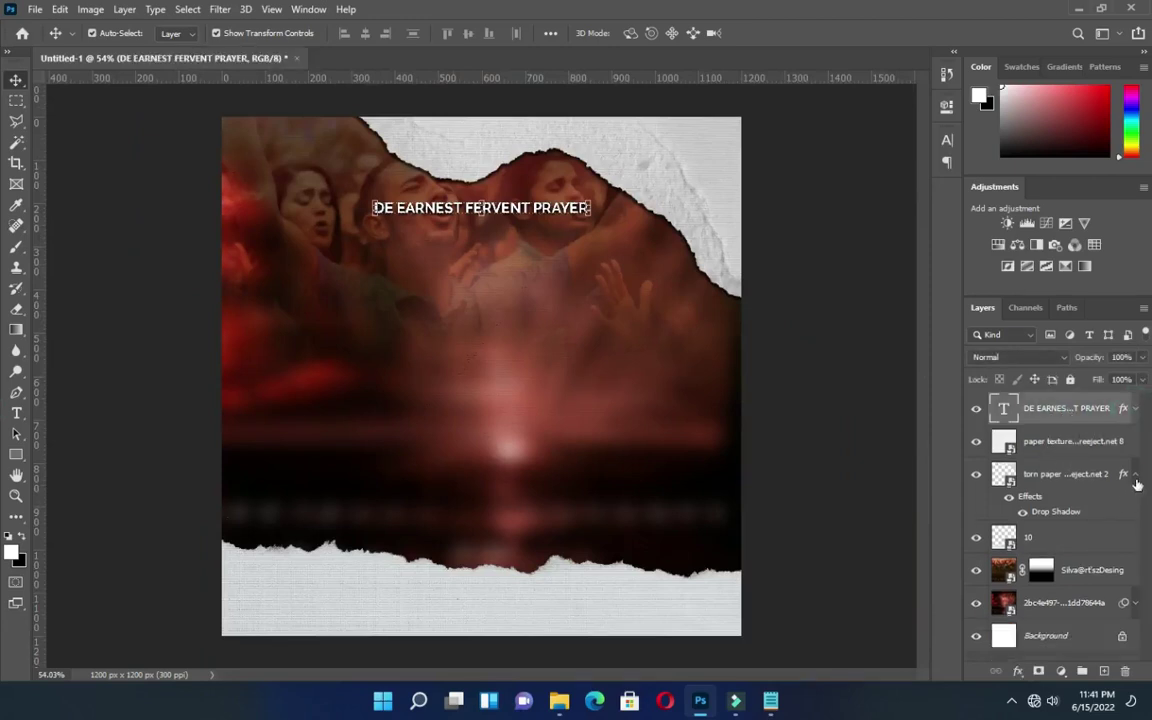
left_click(1136, 476)
left_click(1054, 442)
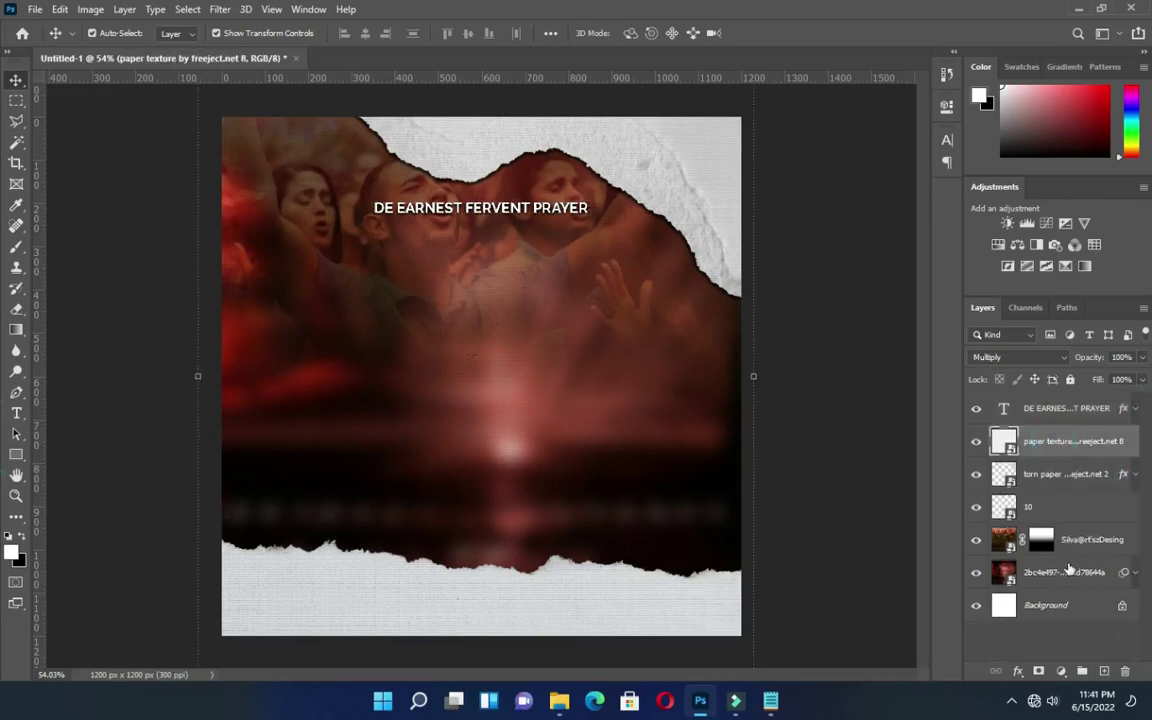
left_click(1064, 574, "shift")
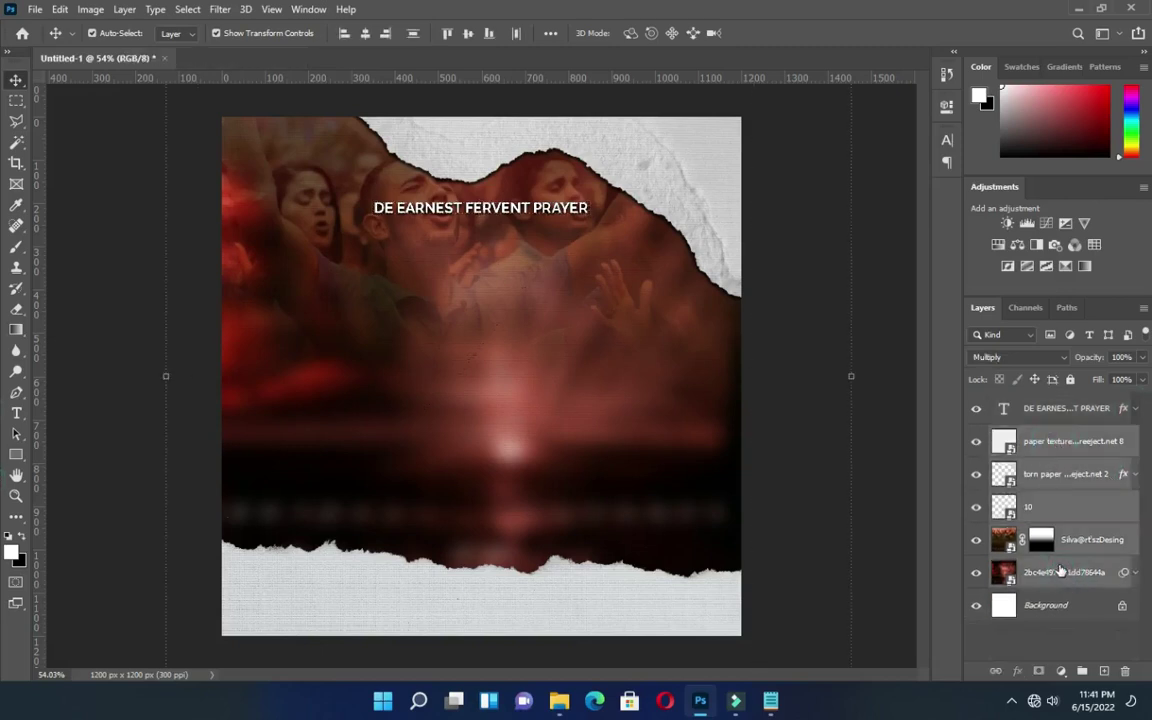
key("ctrl+g")
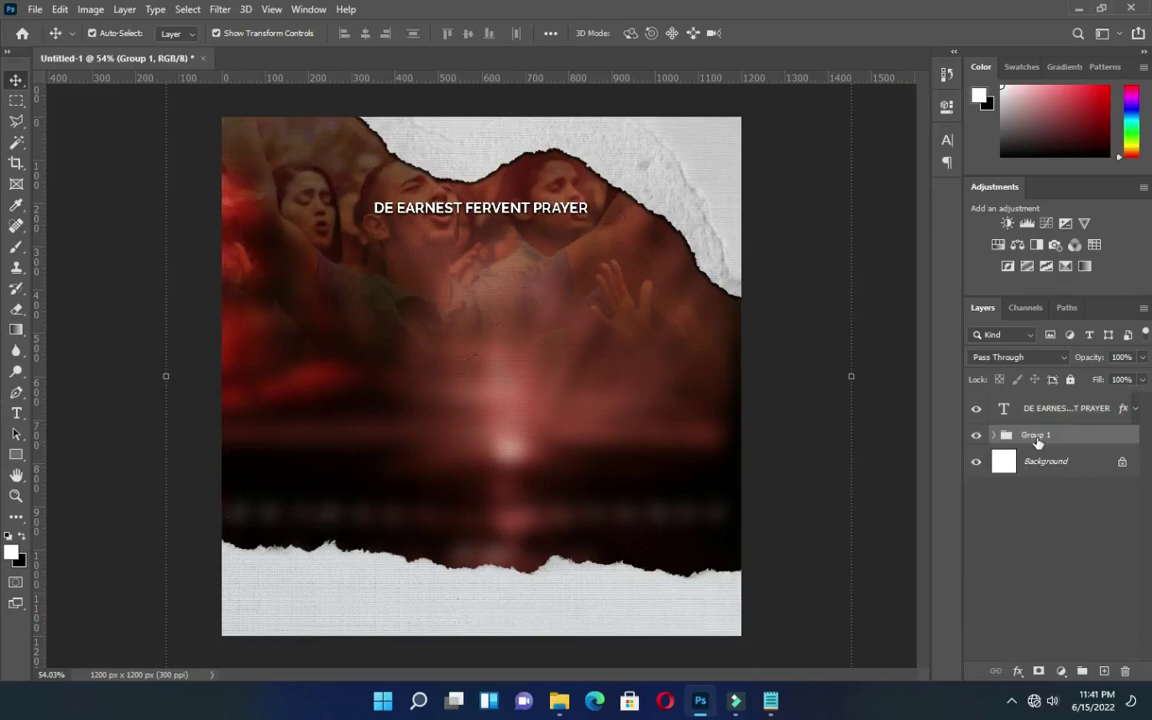
double_click(1036, 436)
key("Return")
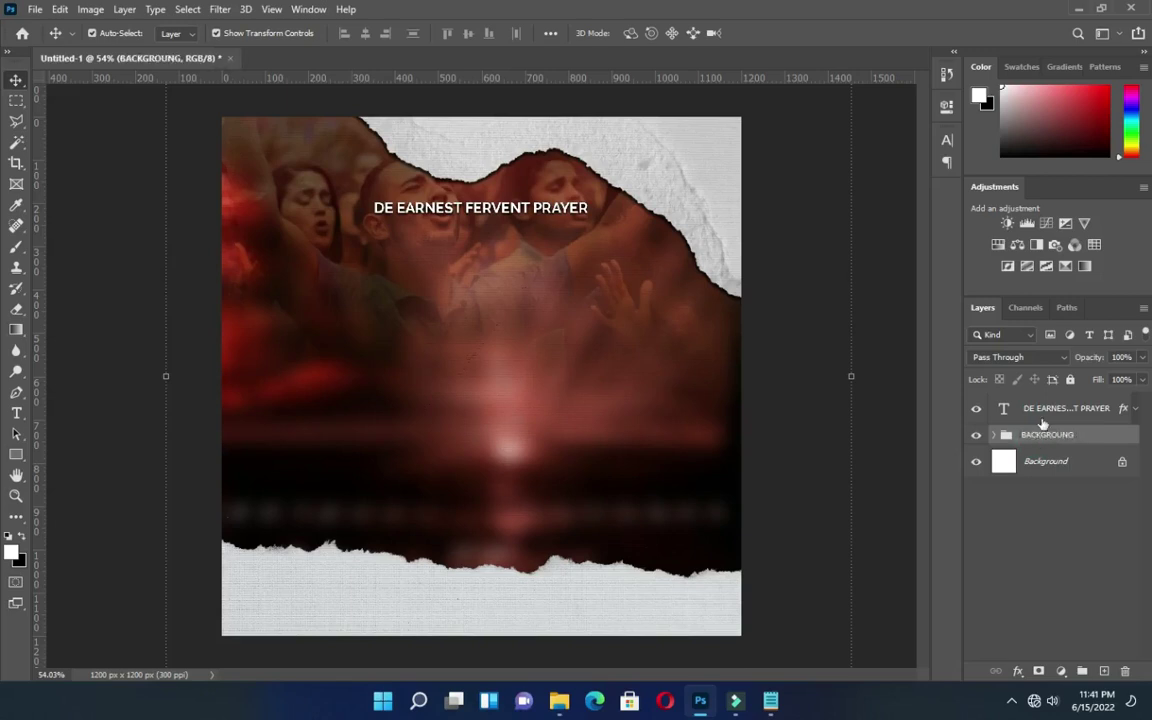
Duplicate the "DE EARNEST FERVENT PRAYER" text layer and place the copy directly beneath the original, keeping it horizontally aligned.
left_click(1045, 412)
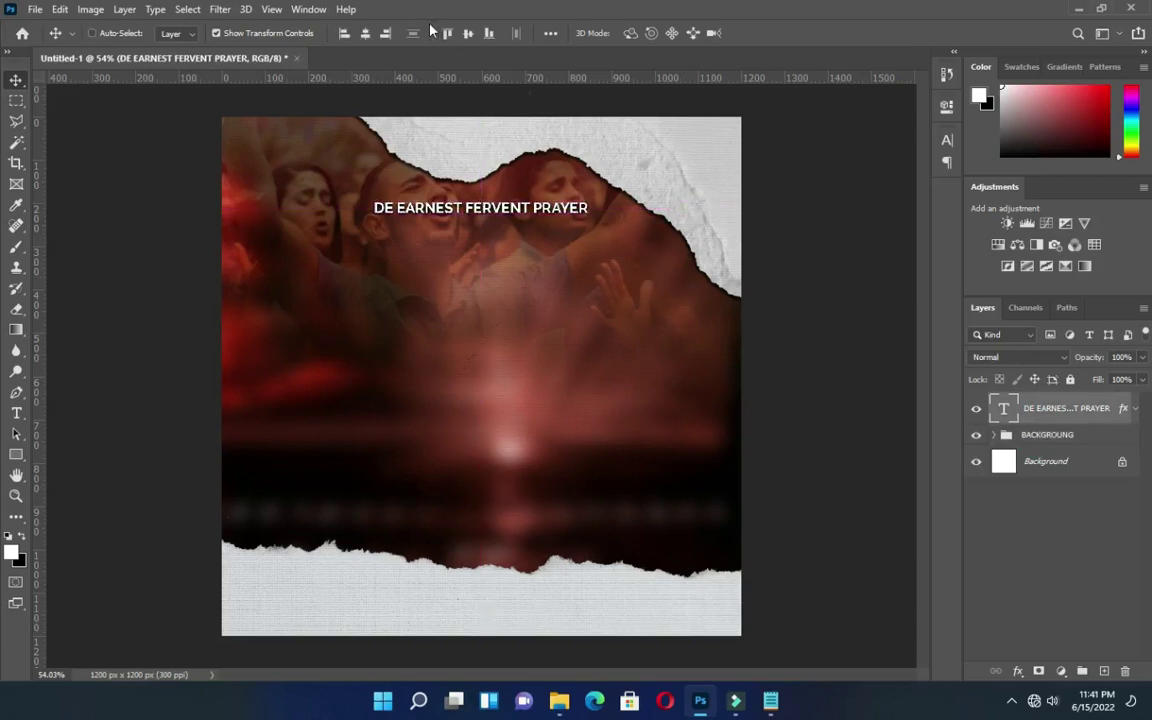
key("ctrl+a")
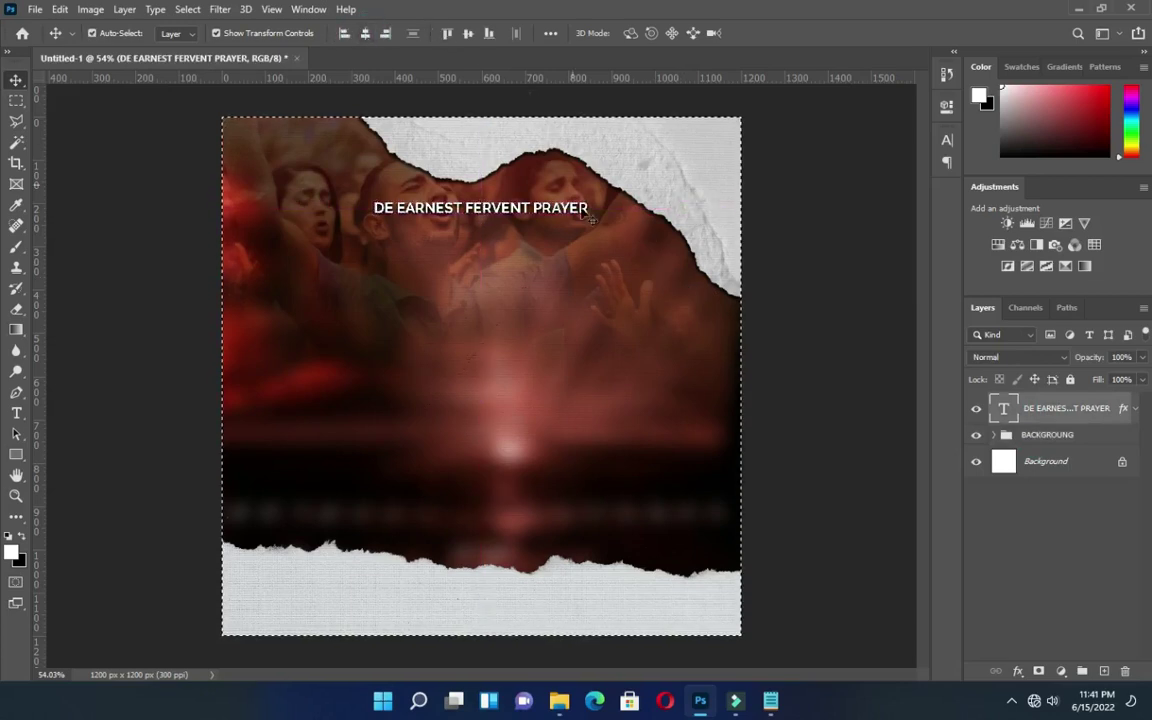
key("ctrl")
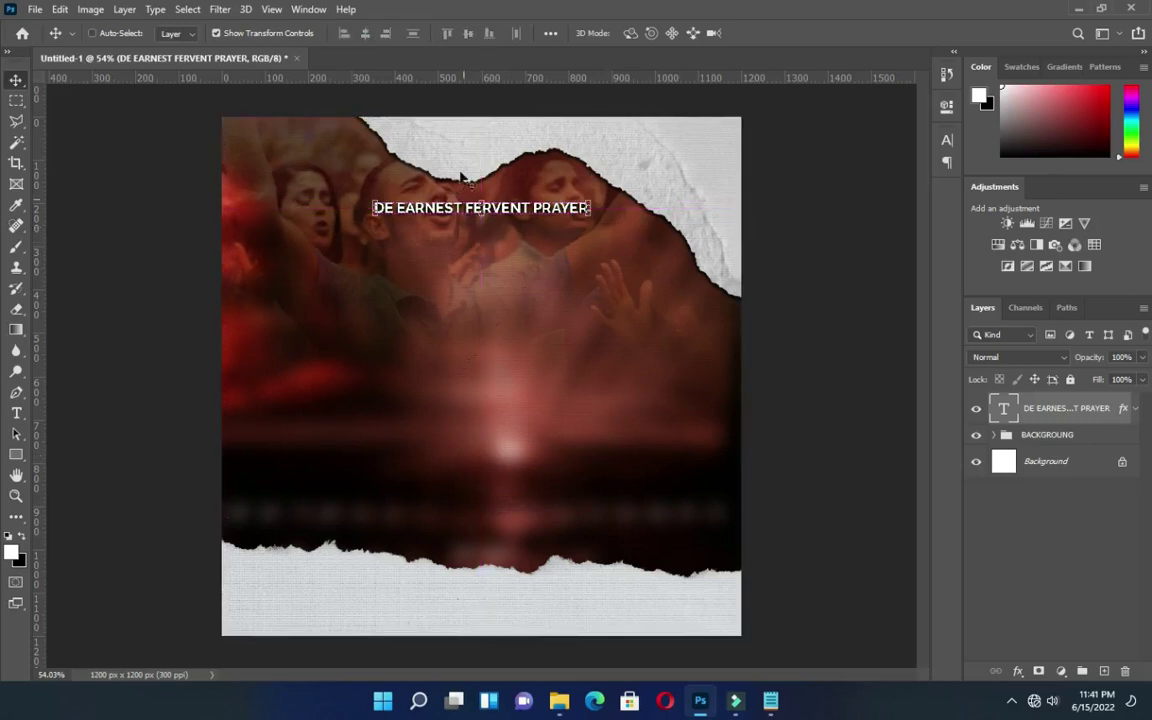
key("ctrl+plus")
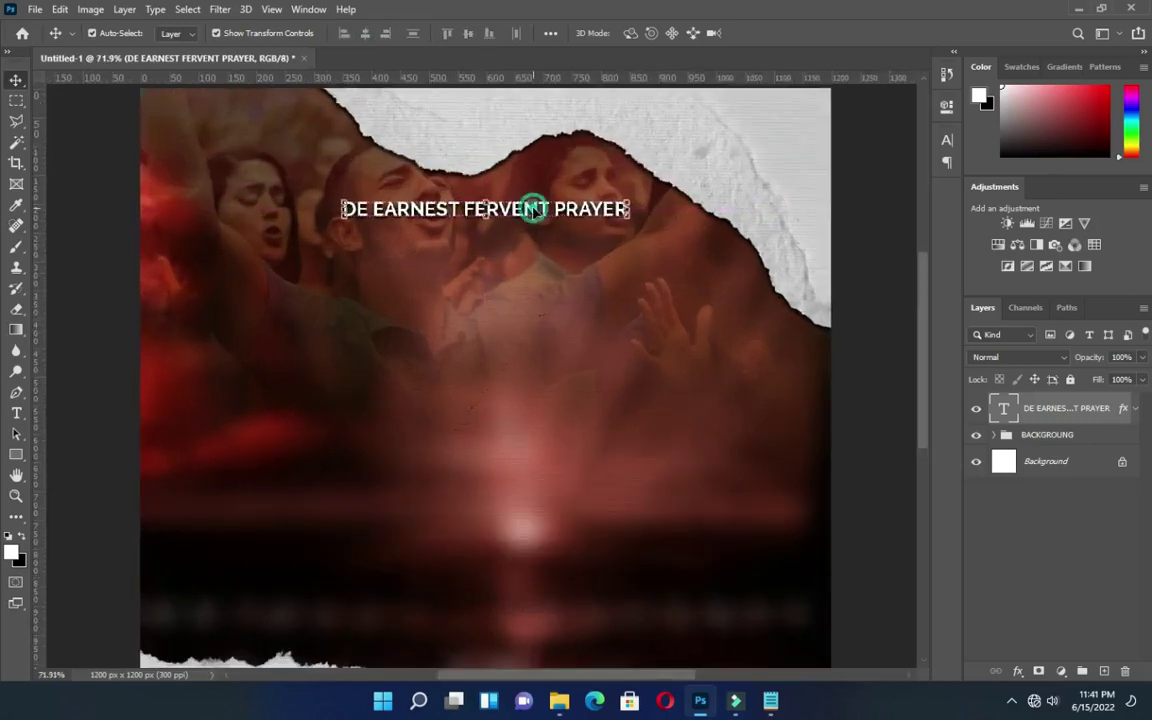
key("ctrl")
key("ctrl+j")
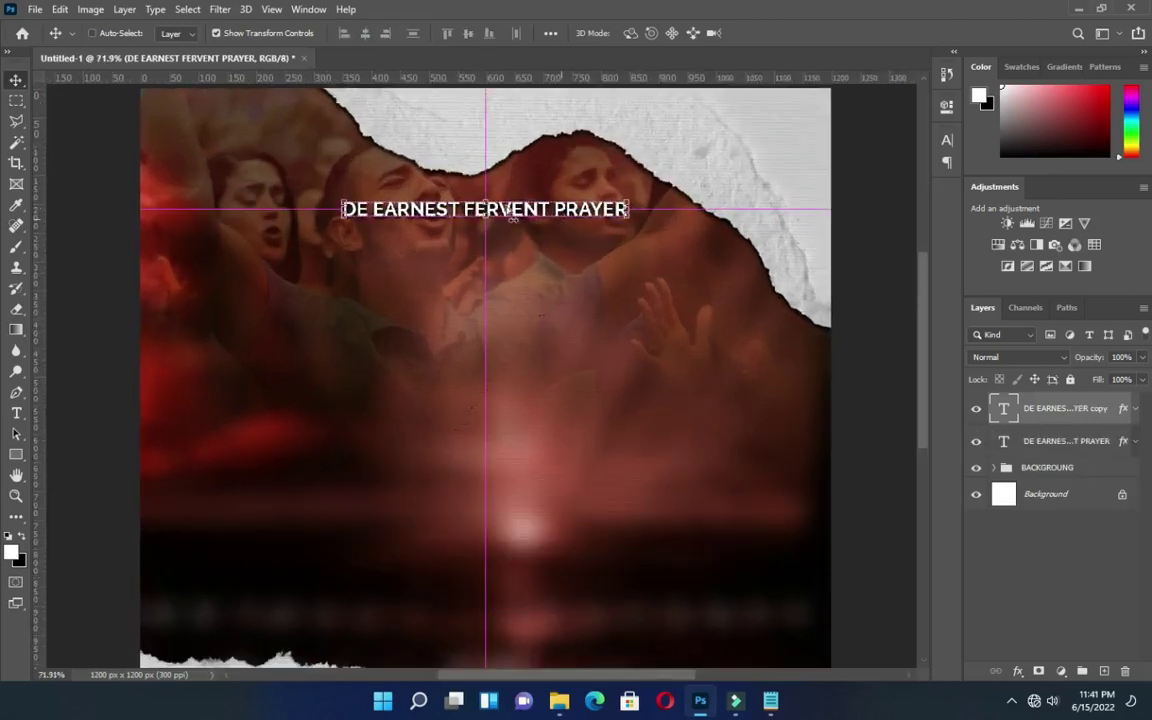
left_click_drag(507, 208, 508, 242)
Replace the duplicated line's text with "PRESENT:" copied from the TEXT file in Notepad.
double_click(506, 244)
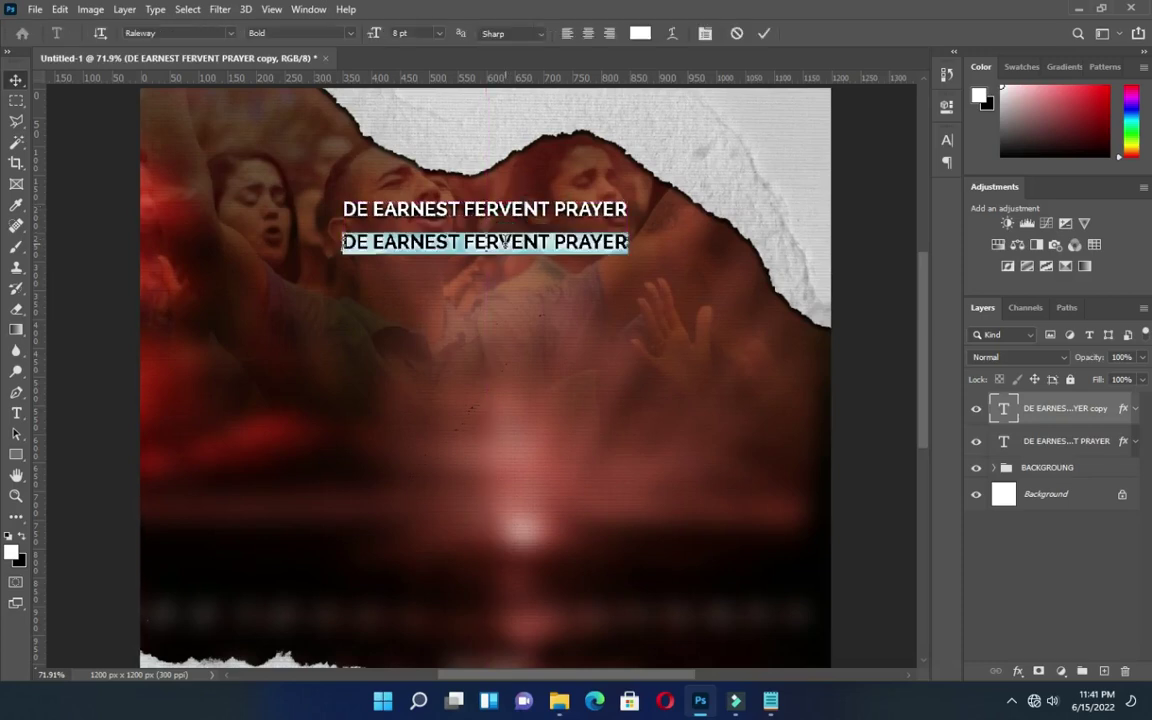
left_click(770, 700)
left_click_drag(157, 260, 91, 261)
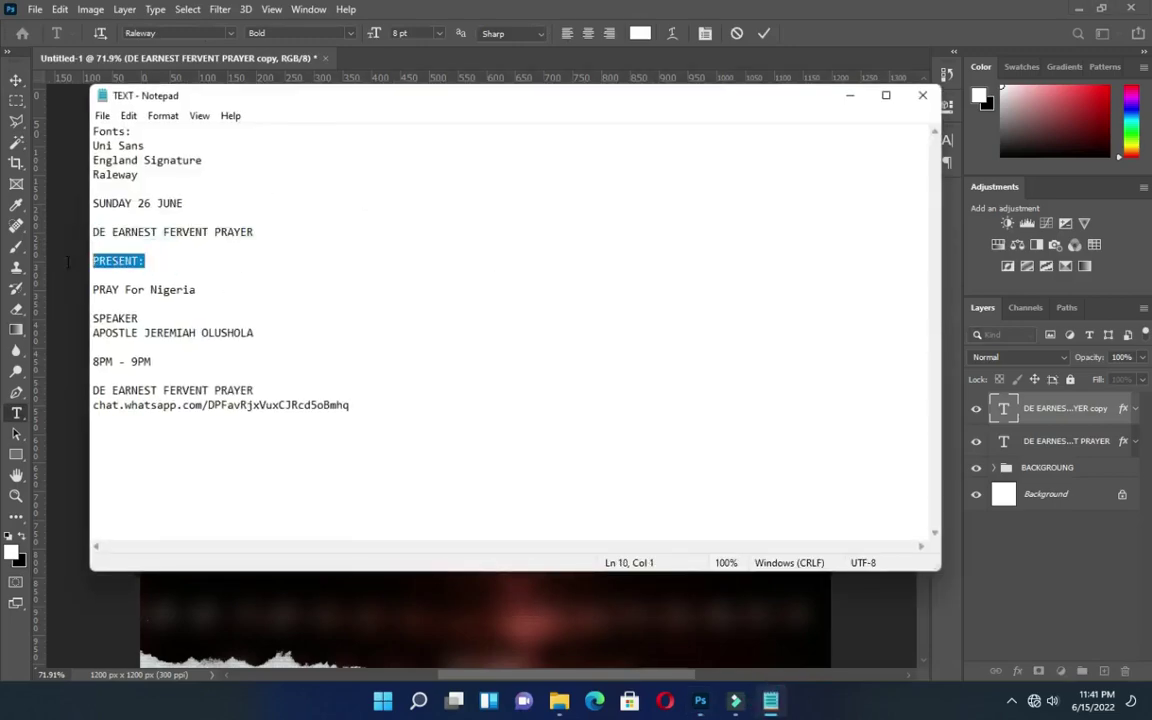
key("ctrl+c")
left_click(849, 95)
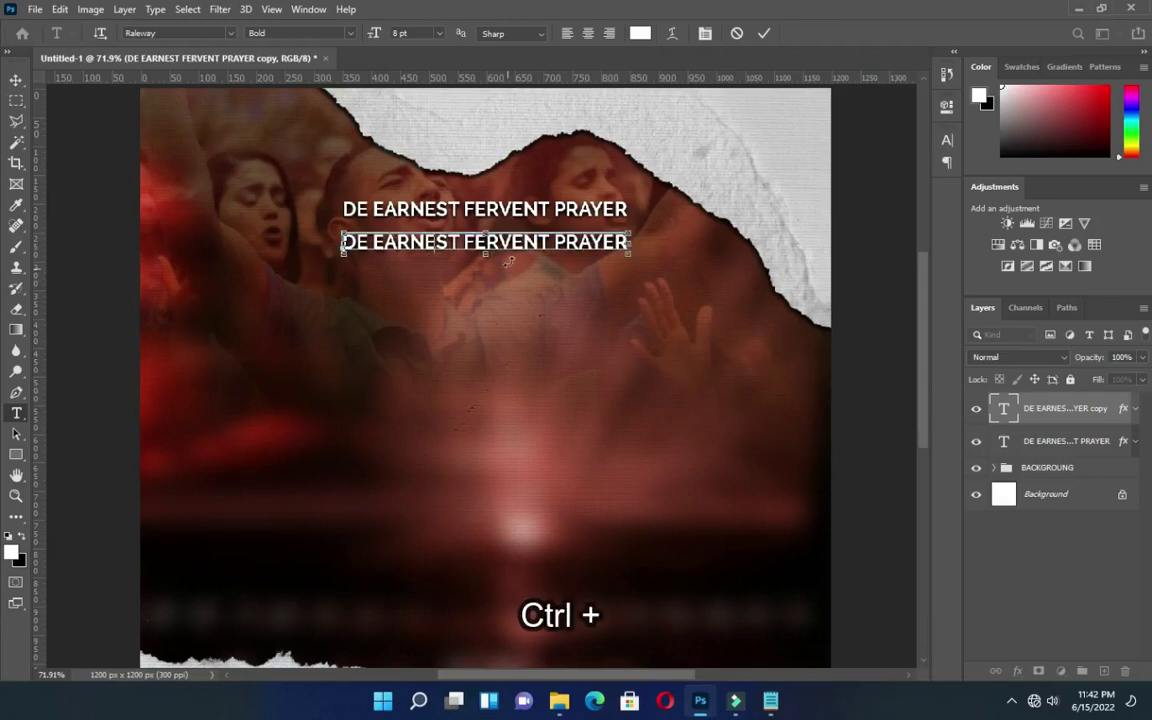
key("ctrl+v")
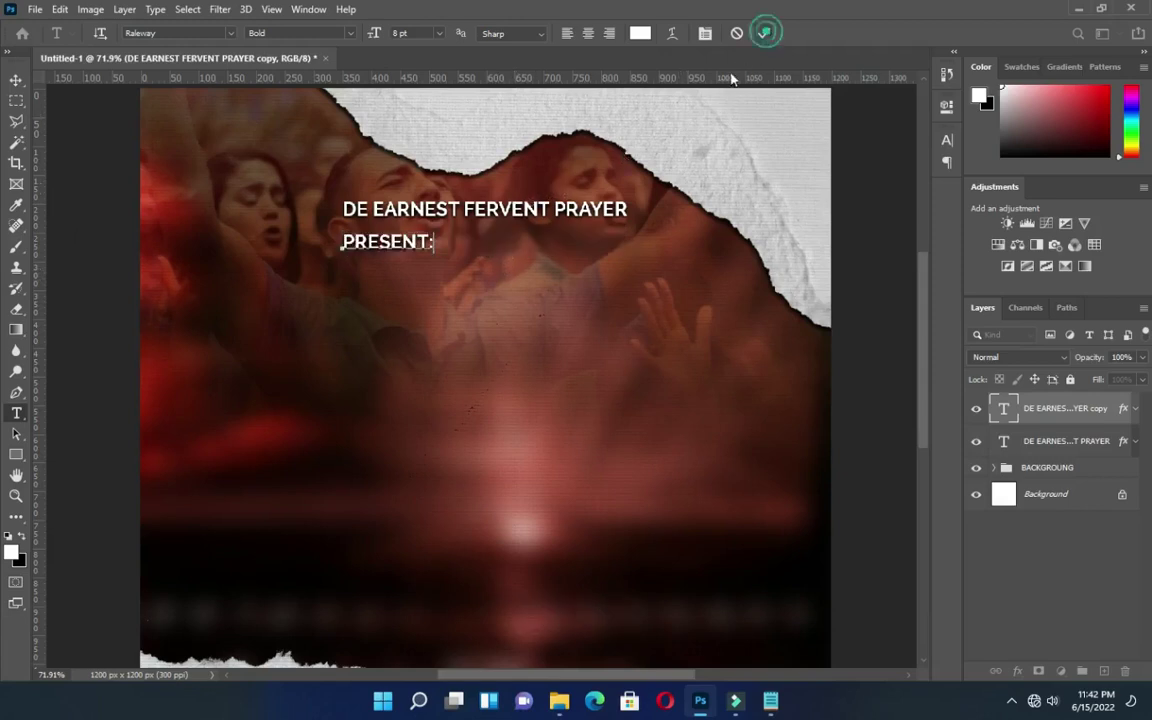
key("ctrl+Return")
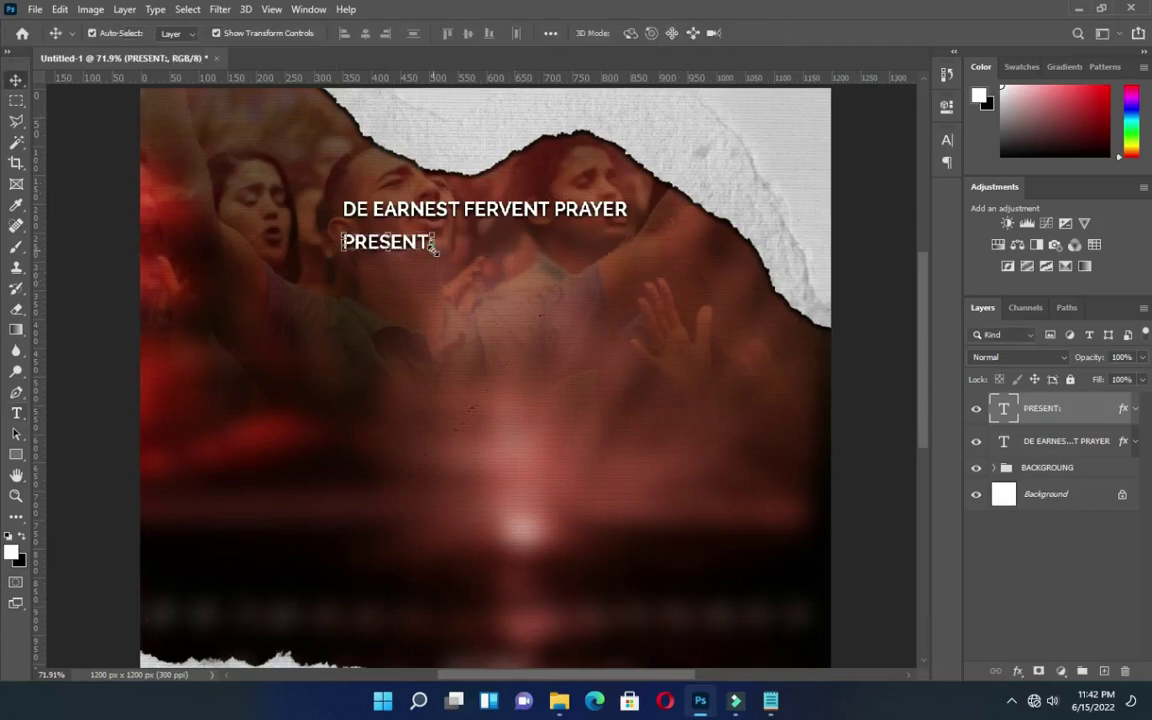
Scale the "PRESENT:" text down to about 78%, keeping it left-aligned with the heading above.
key("ctrl+t")
left_click_drag(434, 250, 411, 247)
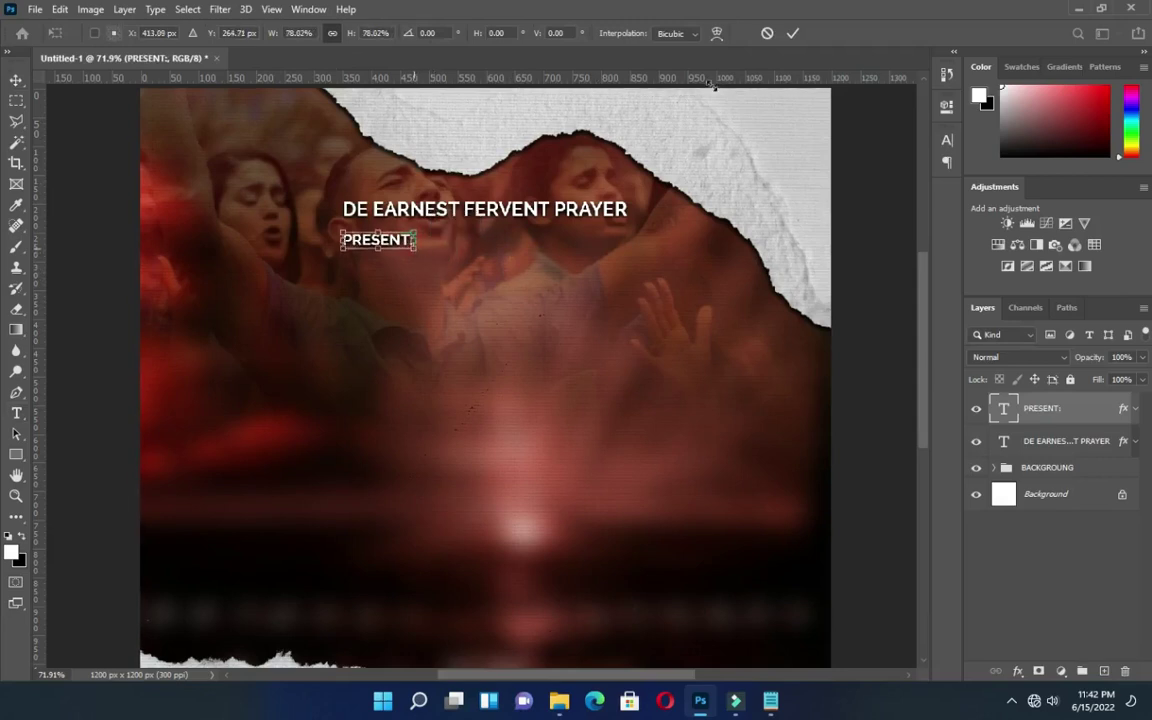
left_click(790, 35)
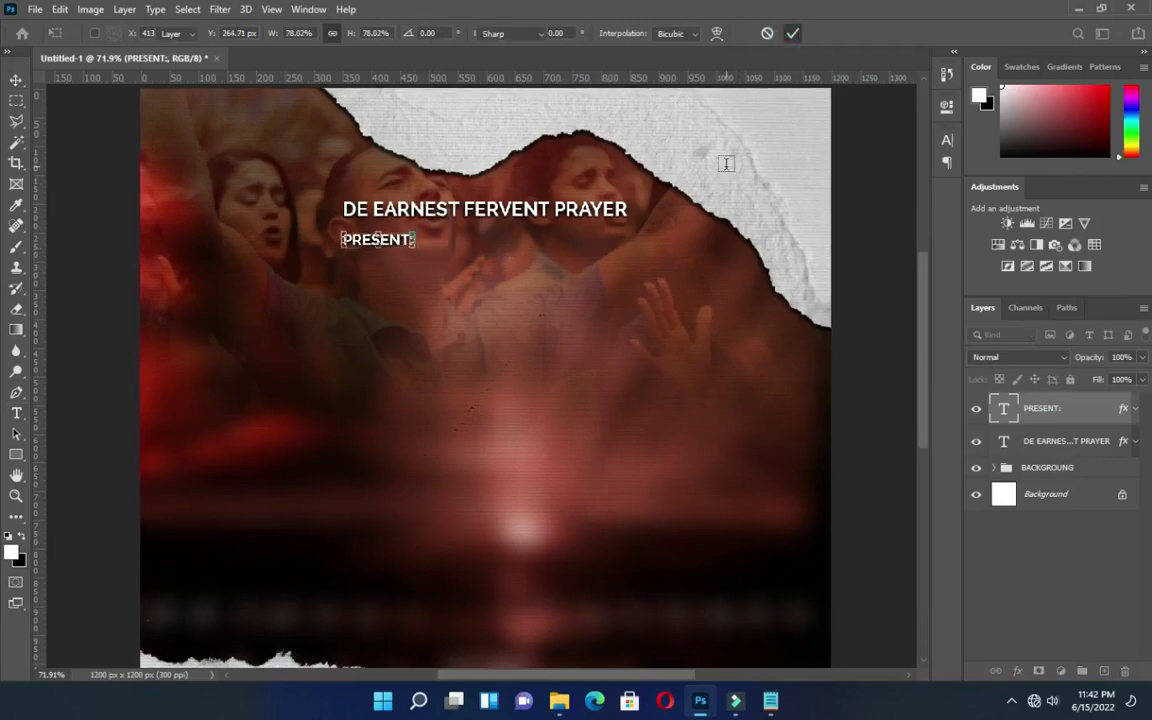
Set the "PRESENT:" text color to light yellow (fff65e).
key("t")
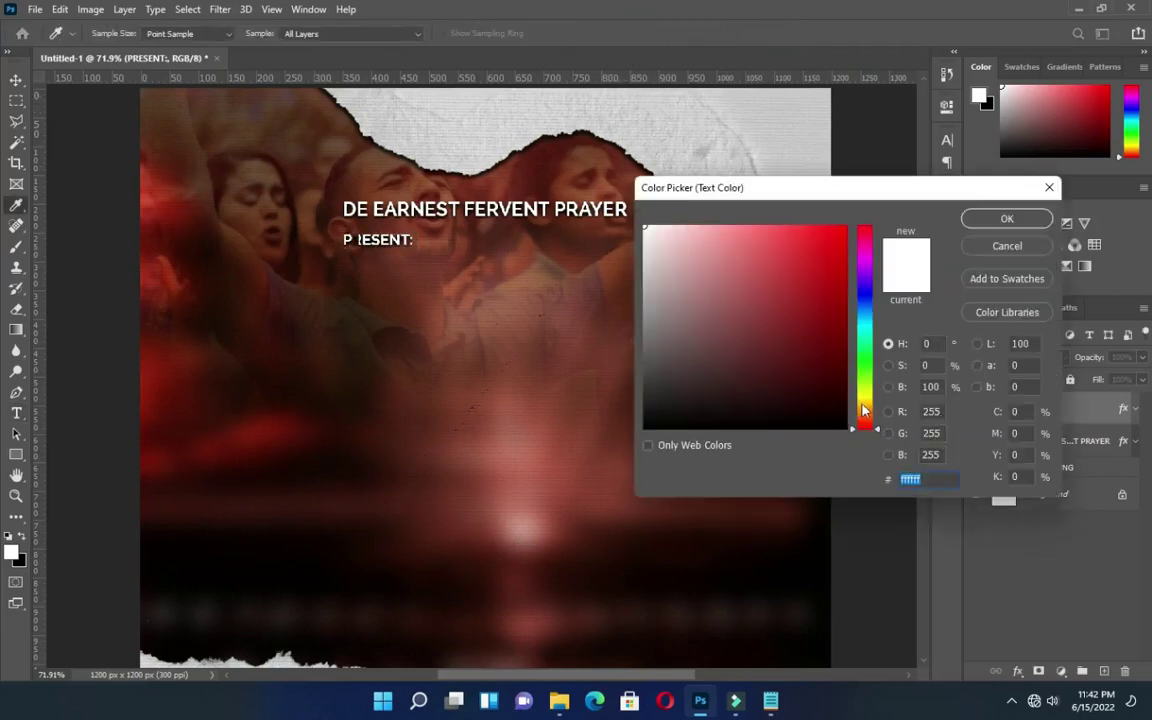
left_click(863, 401)
left_click(771, 229)
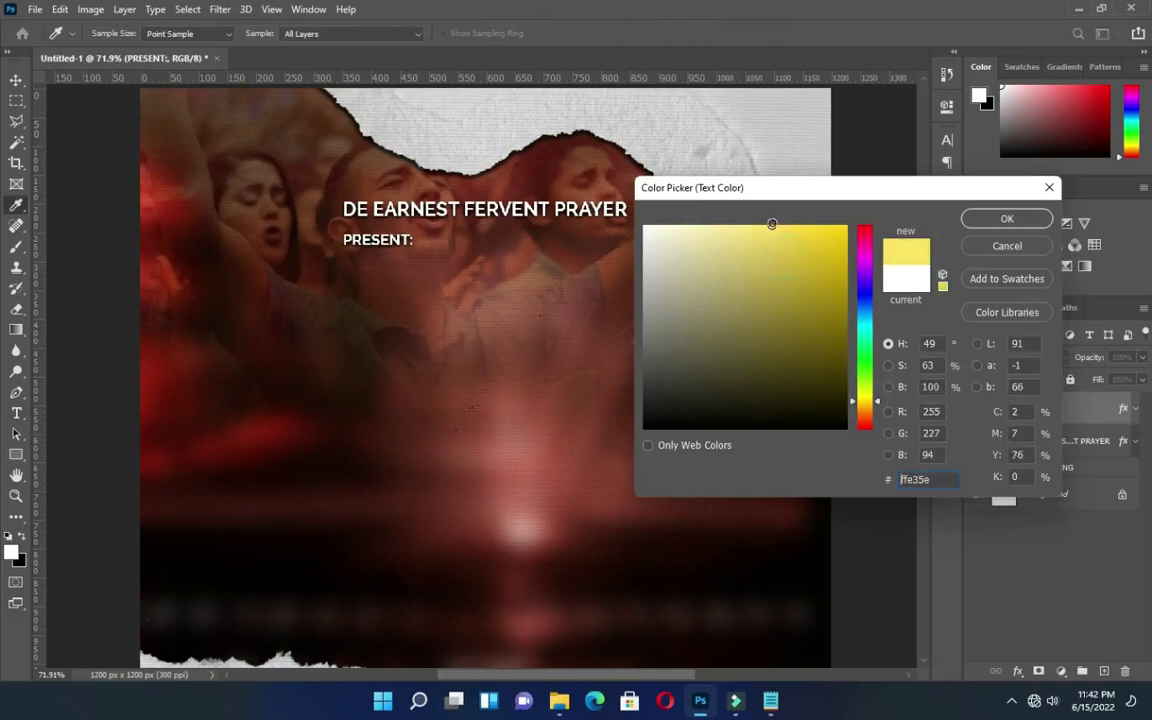
left_click_drag(866, 407, 866, 402)
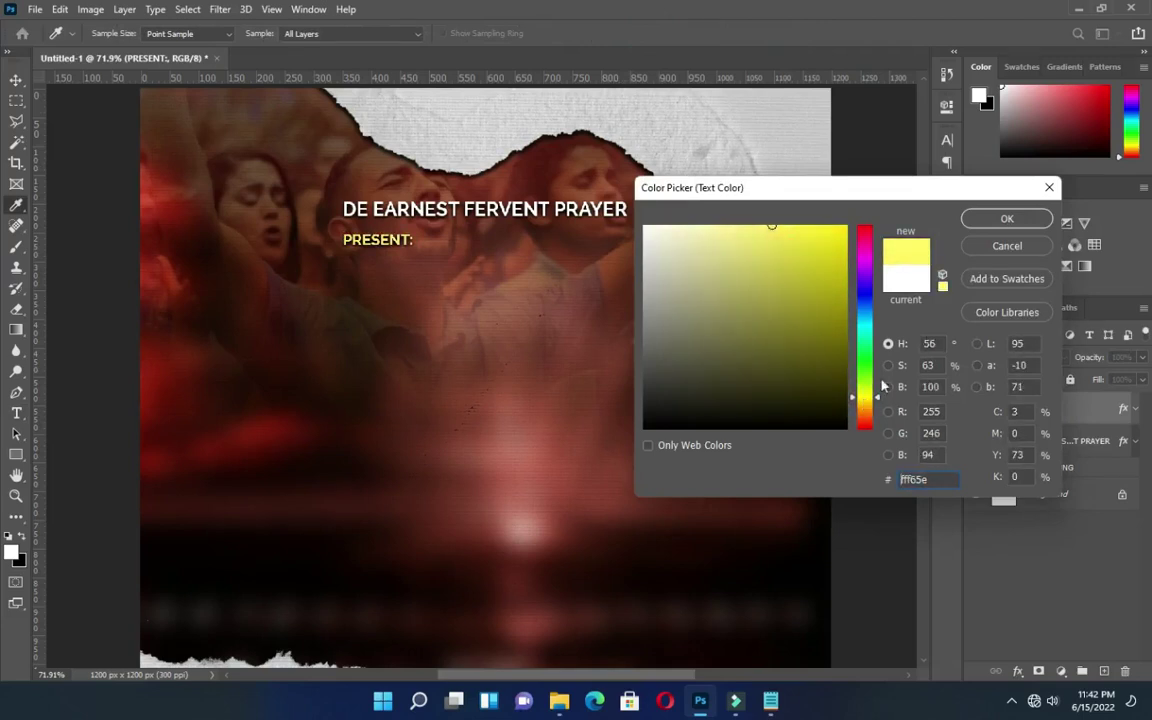
left_click(1019, 222)
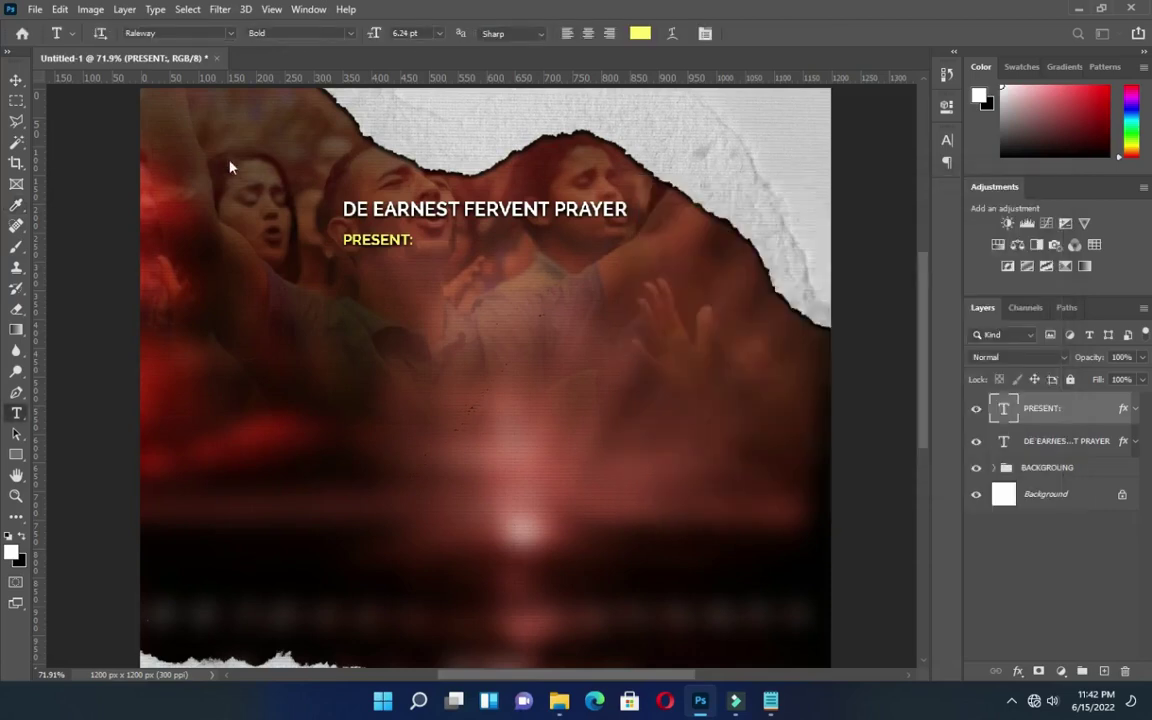
Widen the tracking of the "PRESENT:" text so its letters are spaced well apart.
left_click(947, 141)
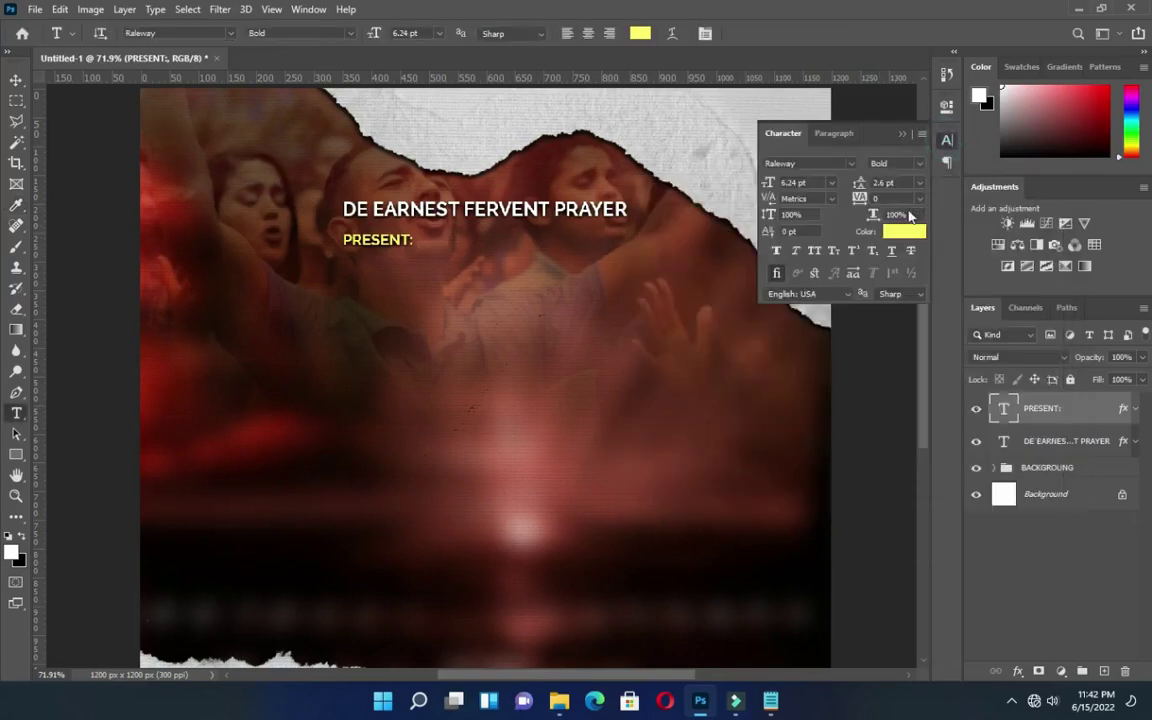
left_click_drag(858, 200, 881, 199)
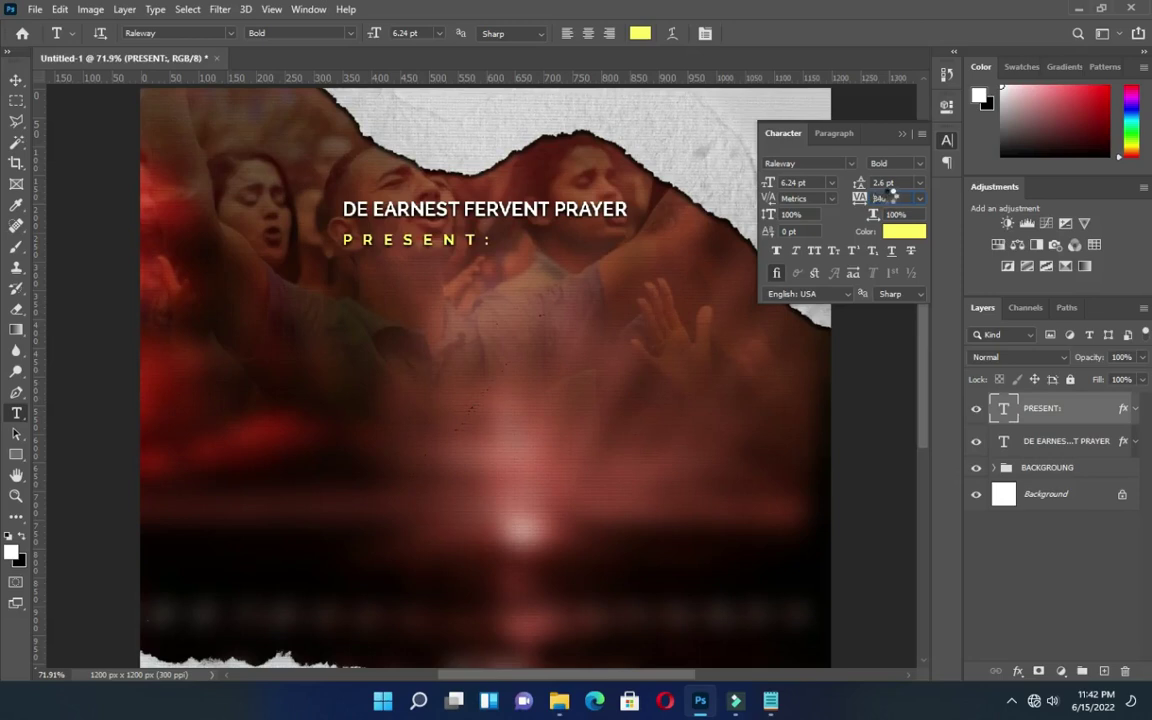
left_click_drag(888, 199, 881, 199)
left_click(911, 233)
left_click(904, 134)
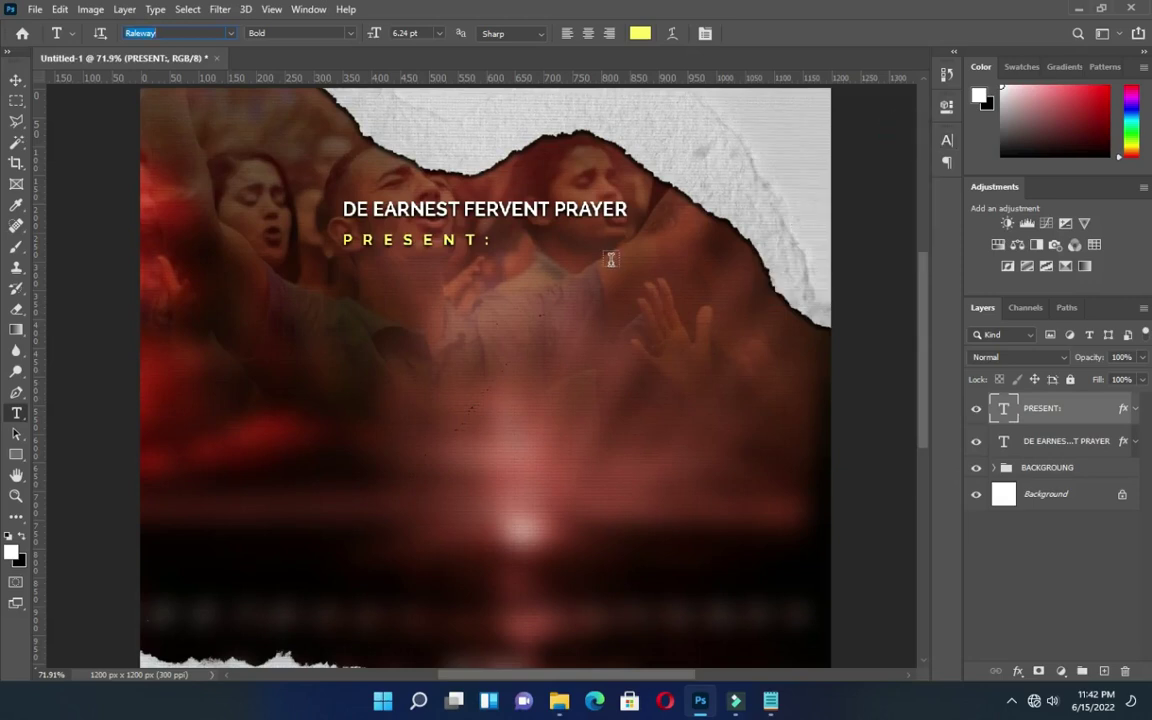
Scale the "PRESENT:" text to about 94% and center it horizontally on the canvas below the heading.
left_click(16, 79)
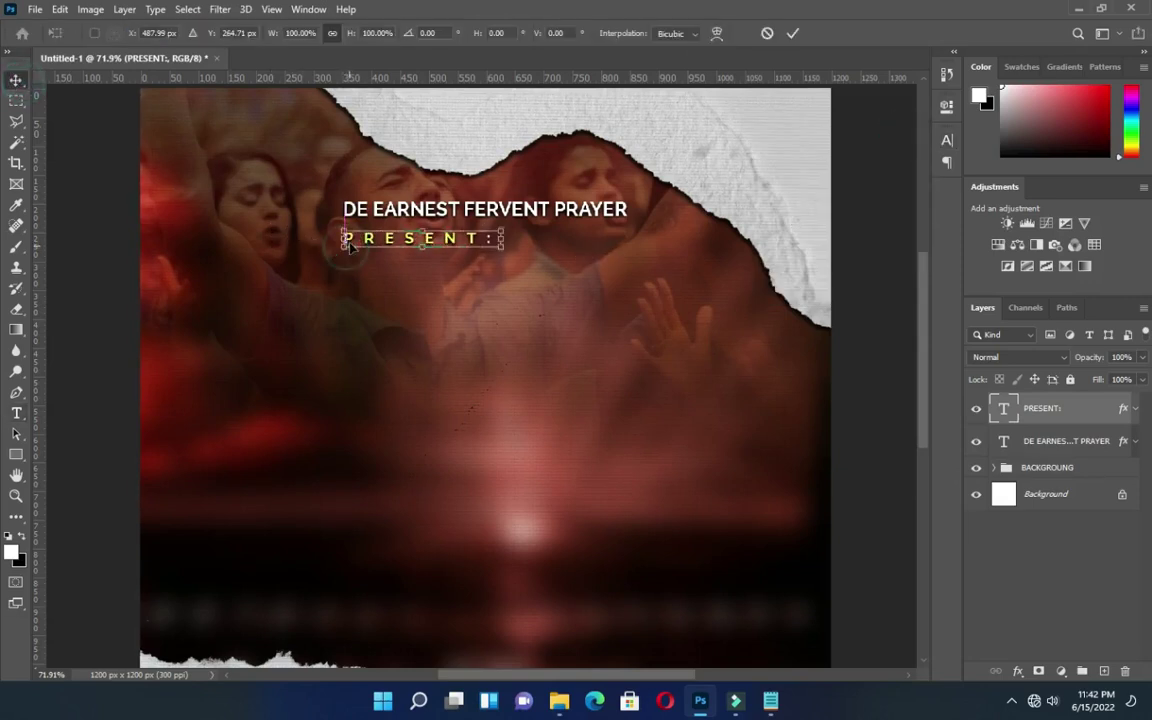
left_click_drag(343, 247, 400, 255)
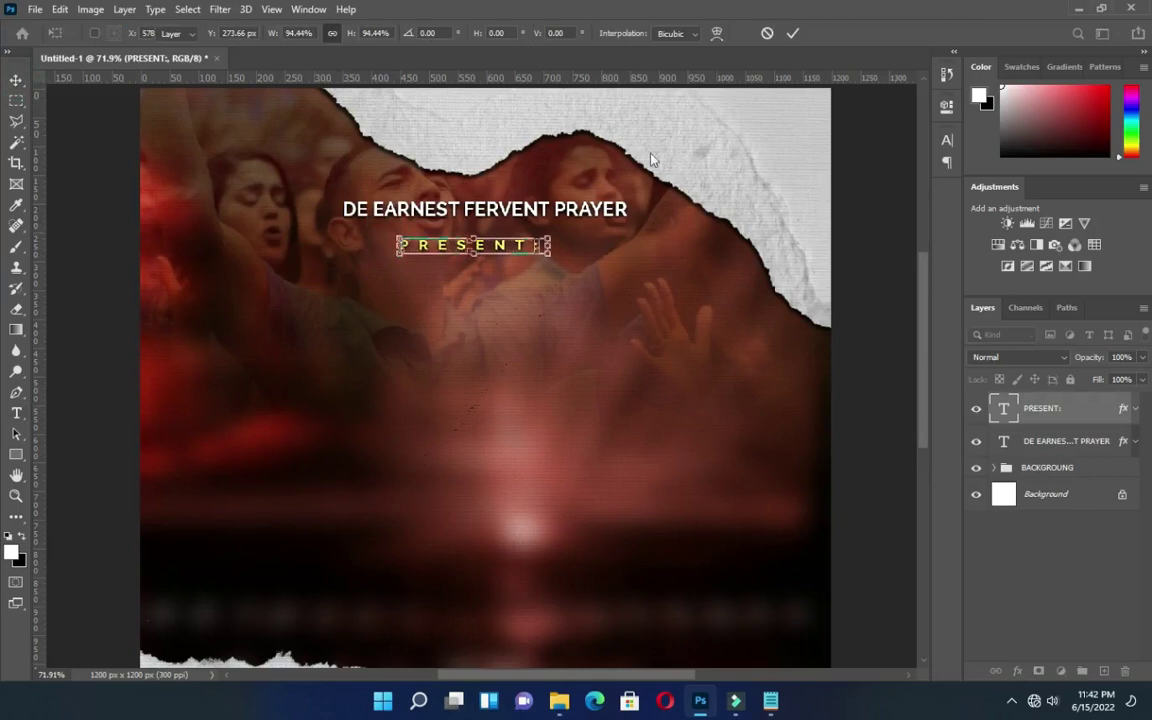
key("Return")
left_click_drag(452, 222, 452, 222)
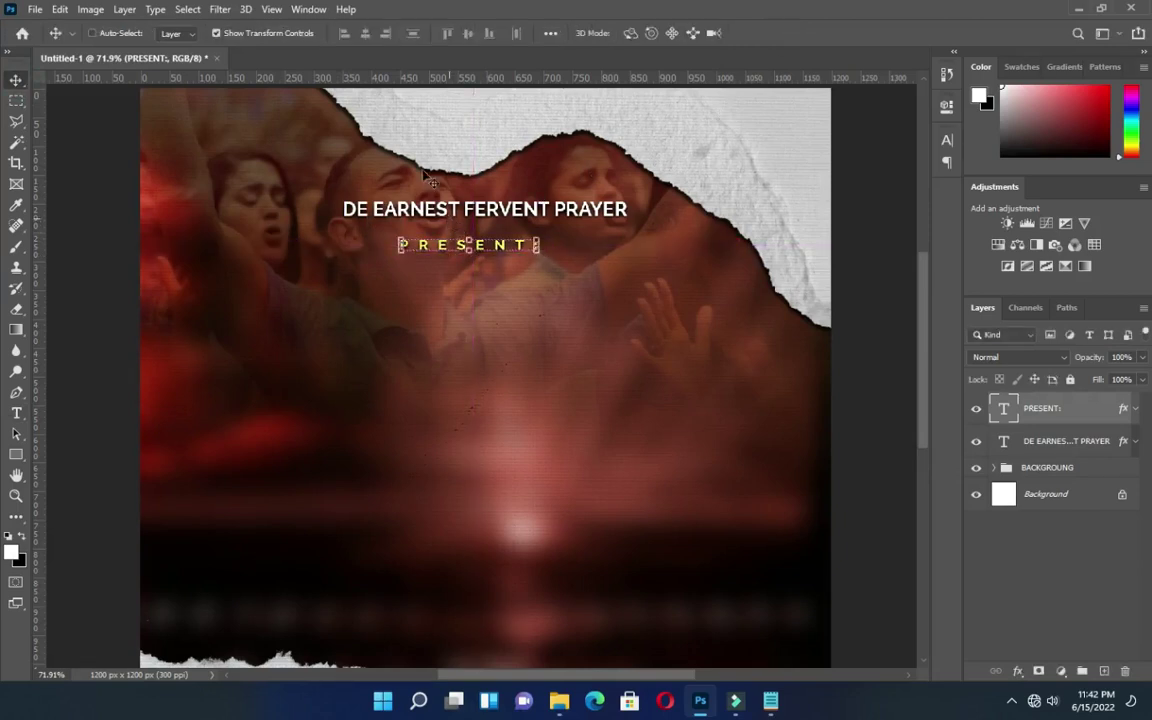
key("ctrl+a")
left_click(365, 35)
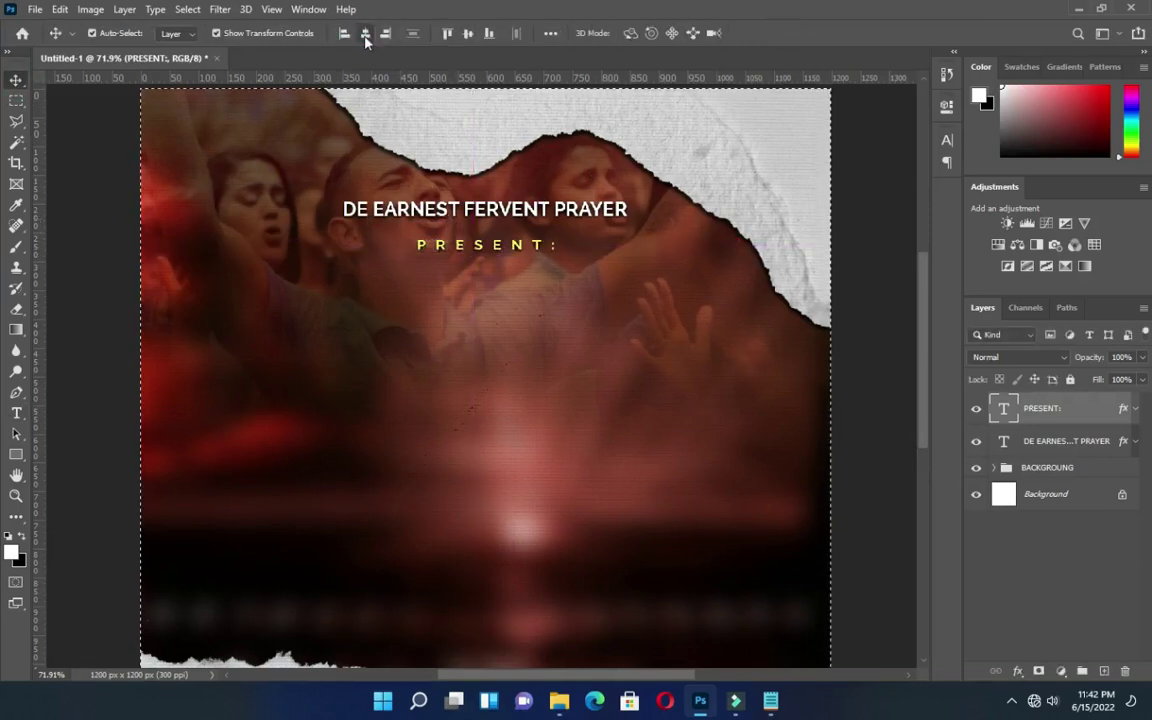
key("ctrl")
key("ctrl+d")
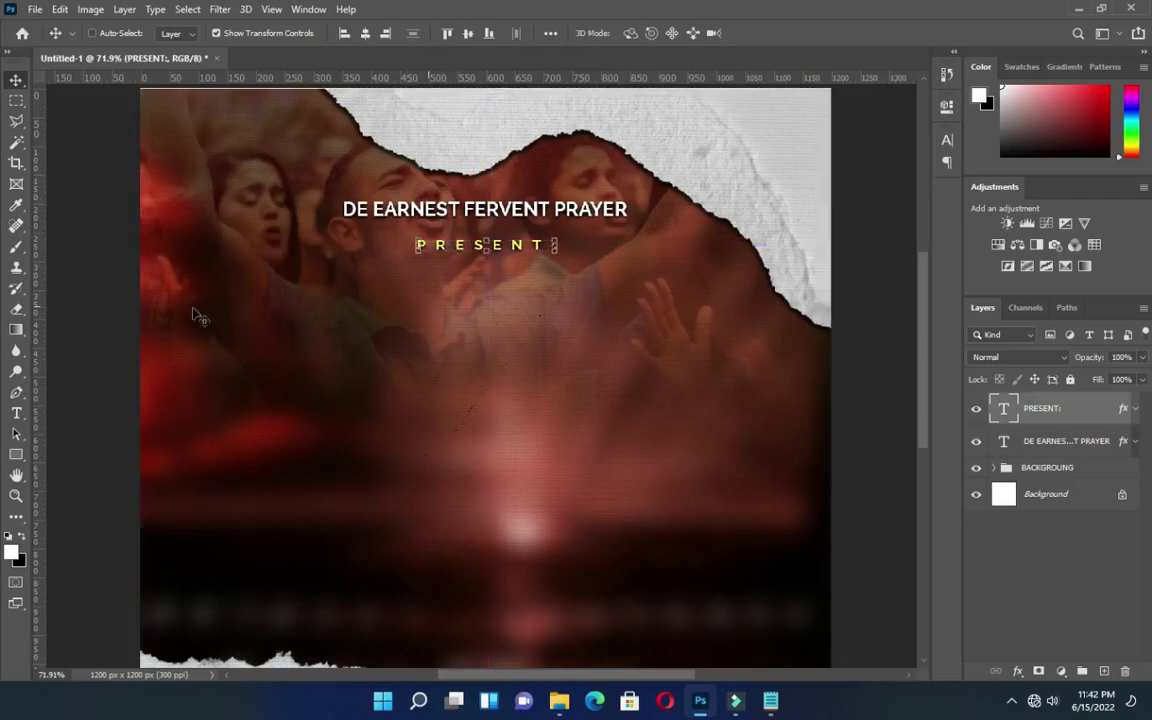
Copy the word "PRAY" from the "PRAY For Nigeria" line of the TEXT file in Notepad.
left_click(116, 296)
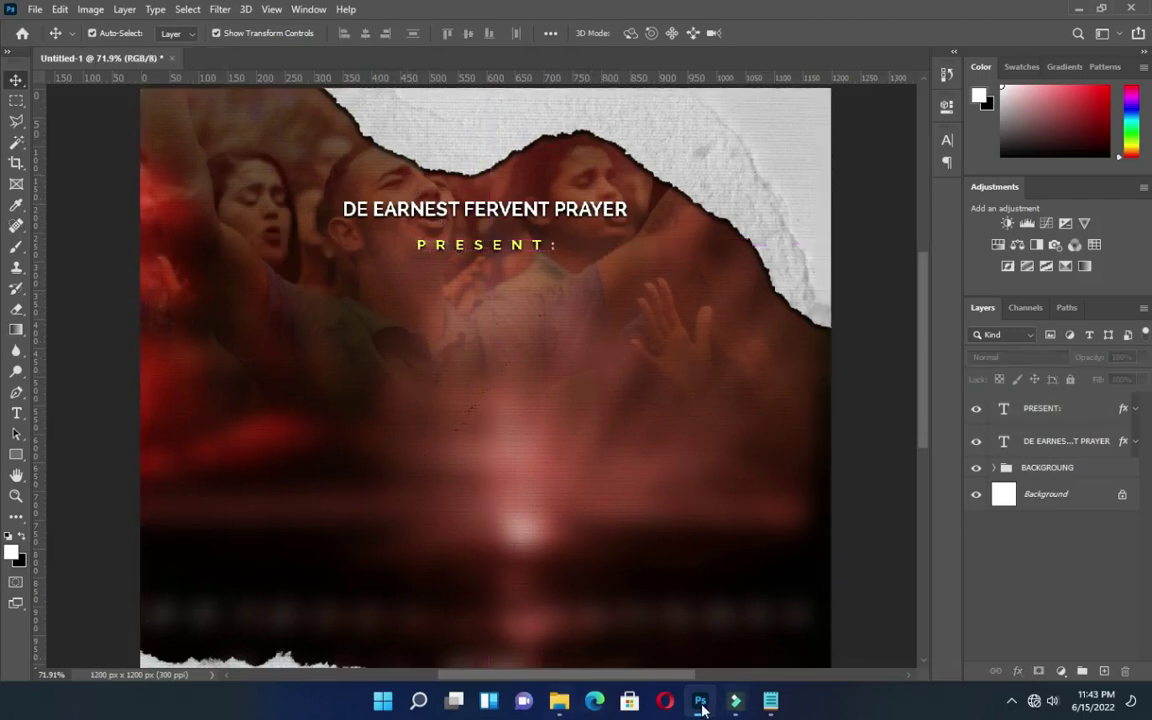
left_click(770, 700)
left_click(277, 290)
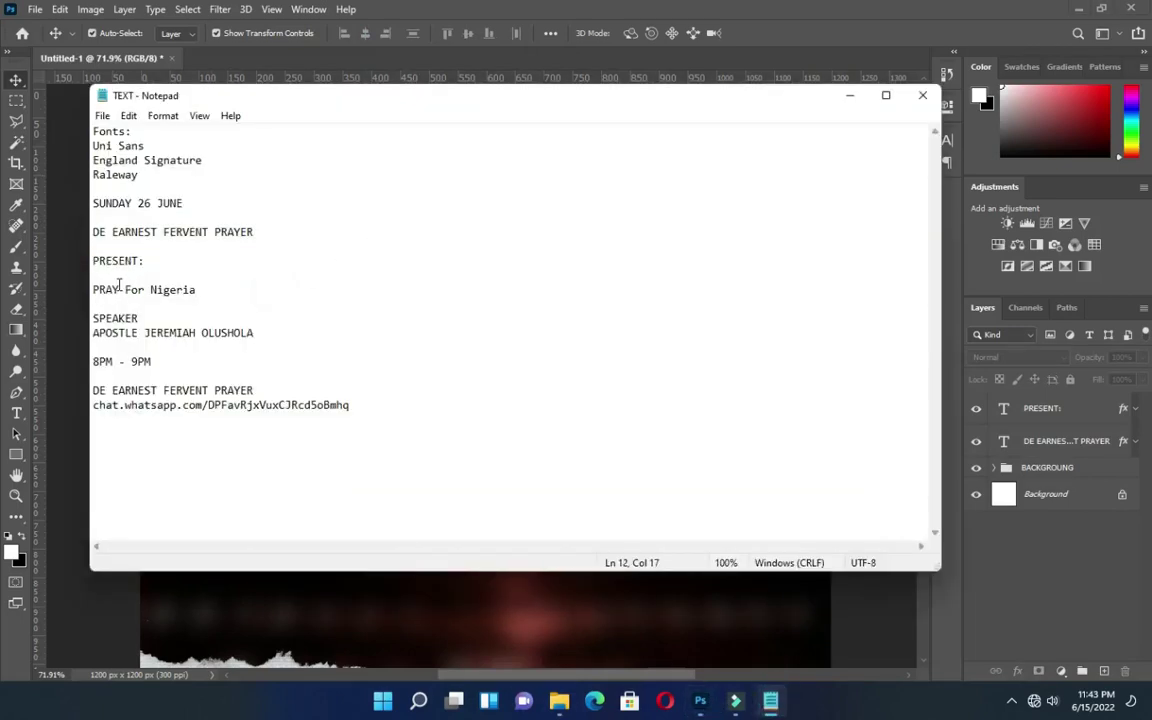
left_click_drag(119, 290, 93, 290)
key("ctrl+c")
left_click(850, 97)
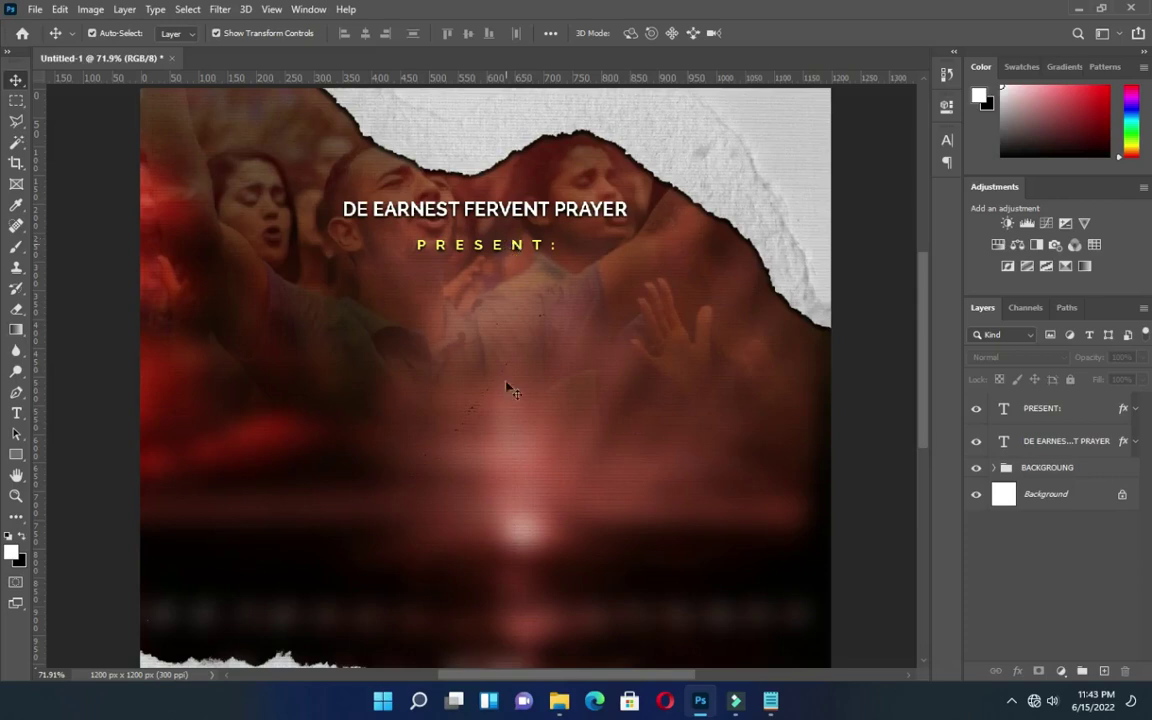
Open the Text effect 0 PSD from the PRAYER folder and set its smart object's "LEGEND" text to Uni Sans Heavy Italic CAPS.
left_click(559, 700)
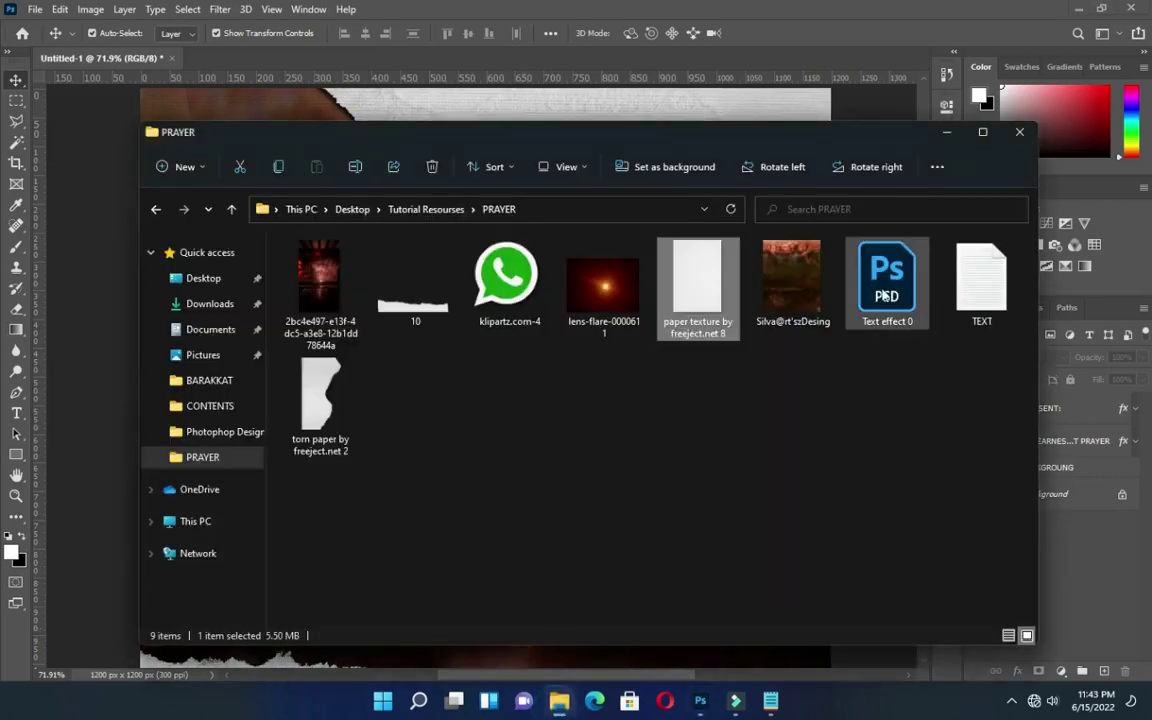
left_click_drag(902, 298, 250, 70)
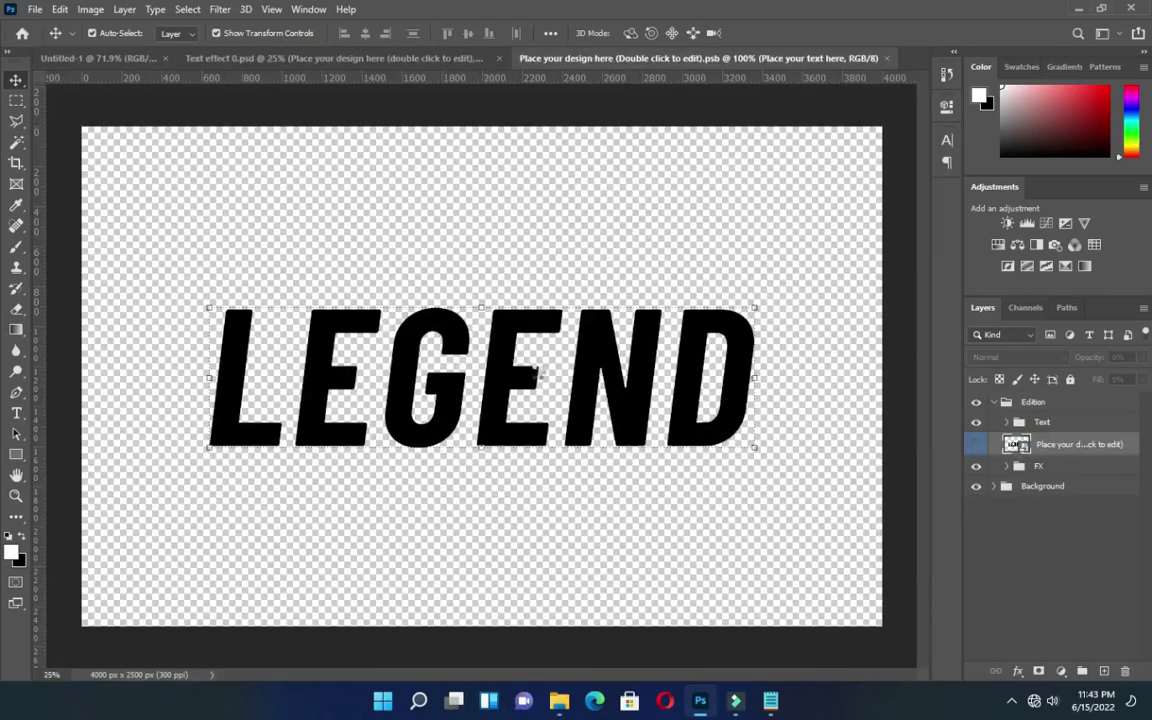
key("t")
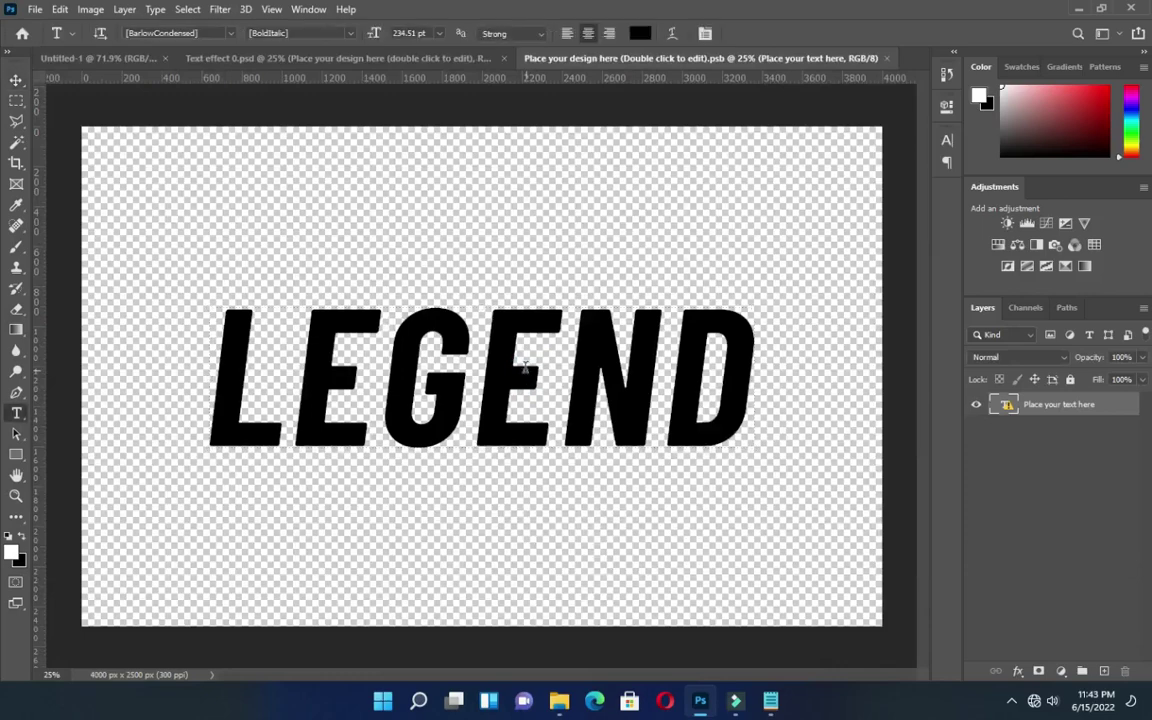
left_click(231, 34)
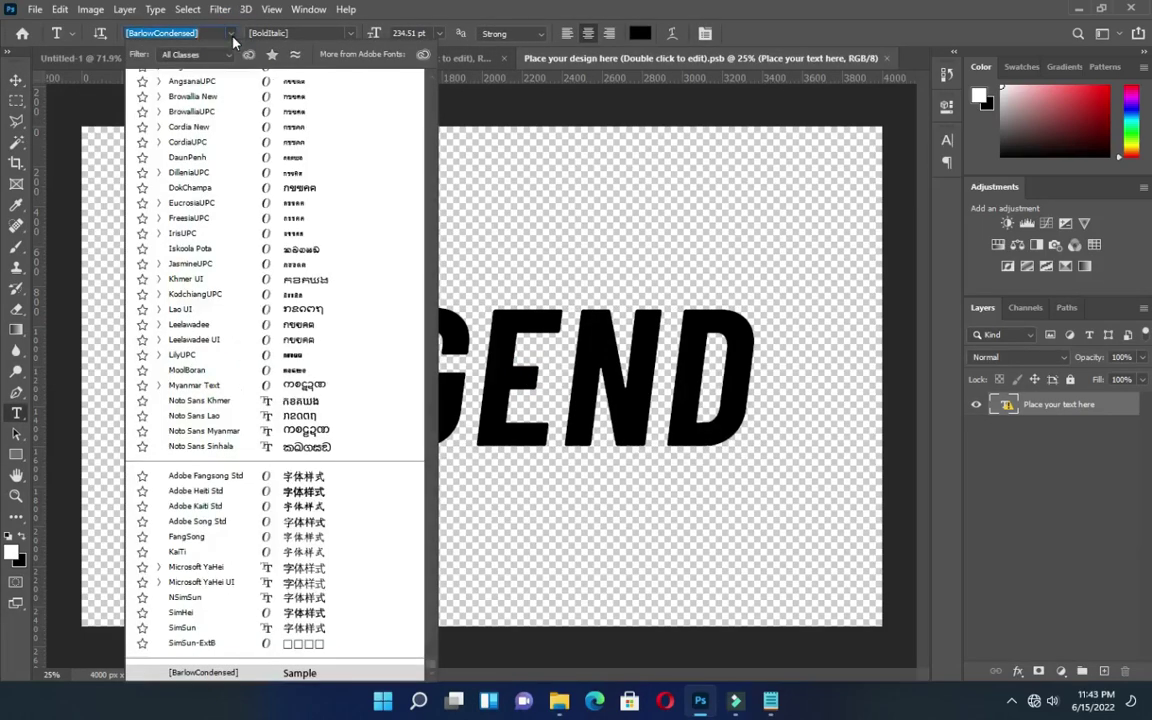
type("UNI SAN")
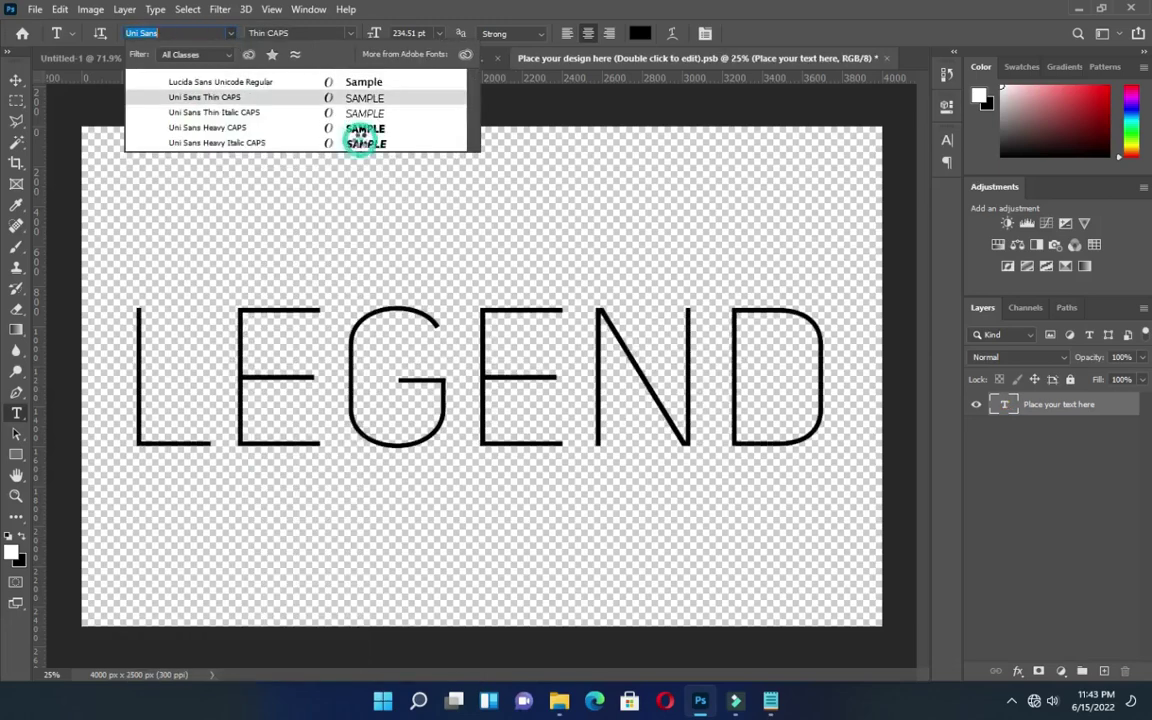
left_click(330, 142)
Replace "LEGEND" with the copied word "PRAY" and set its tracking to -15.
left_click(483, 370)
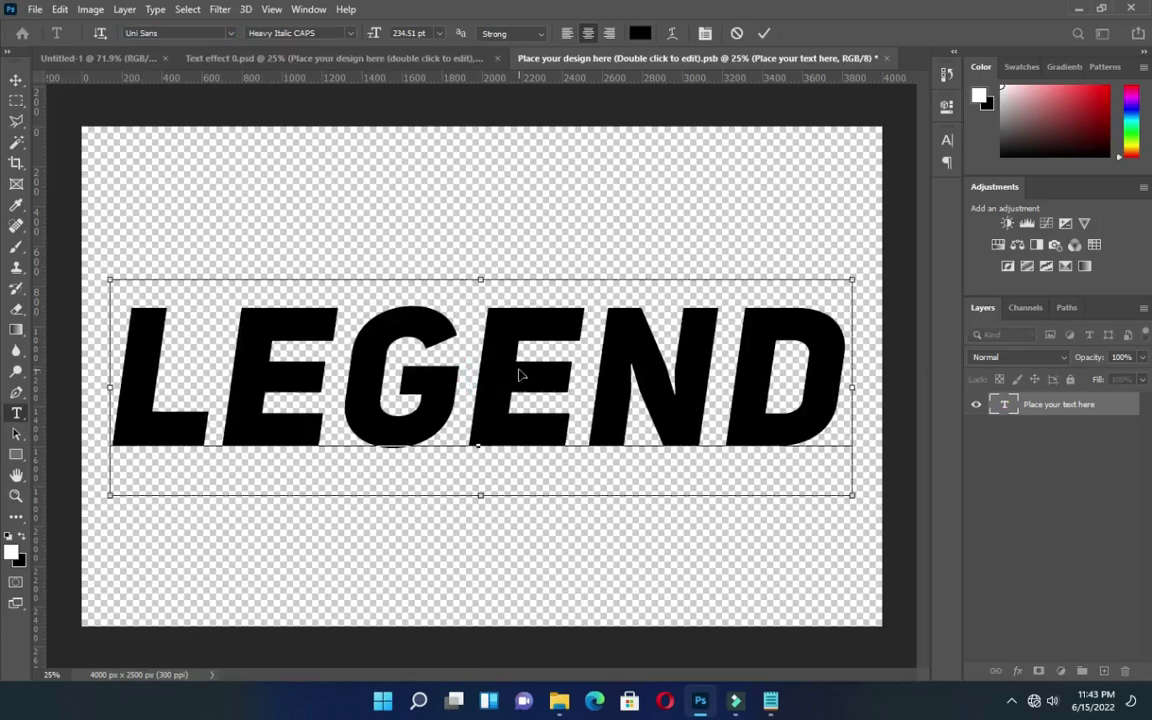
key("ctrl+a")
key("ctrl+v")
left_click(764, 33)
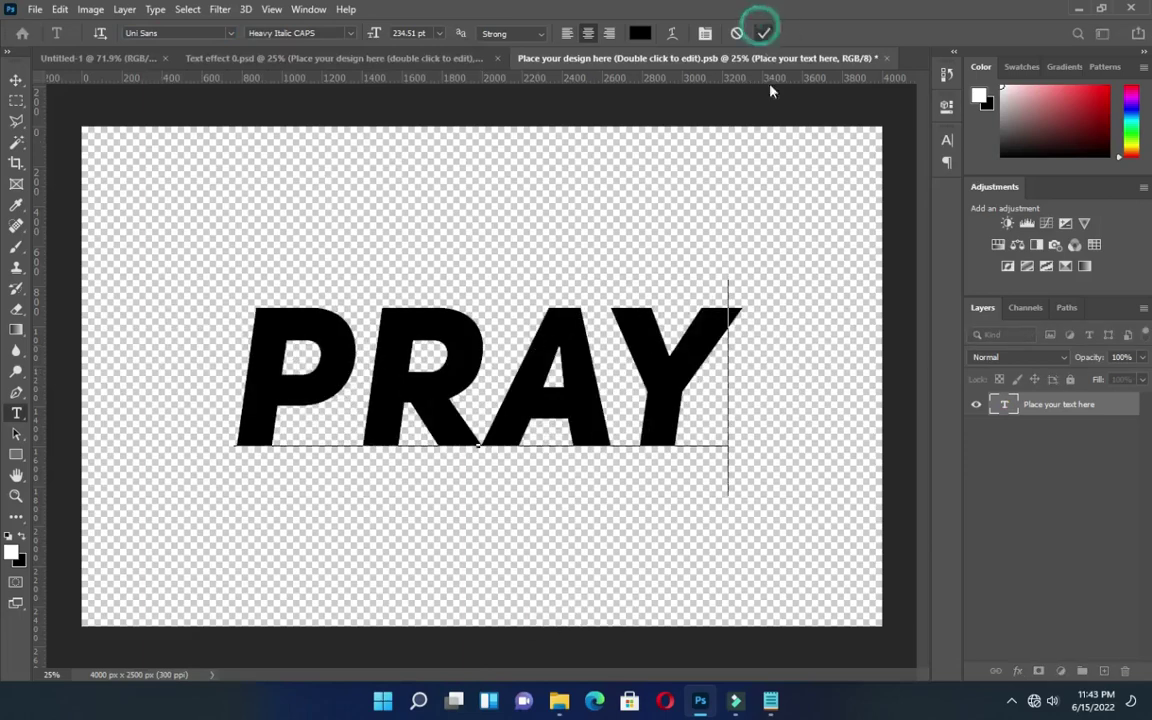
left_click(947, 140)
left_click_drag(861, 195, 861, 193)
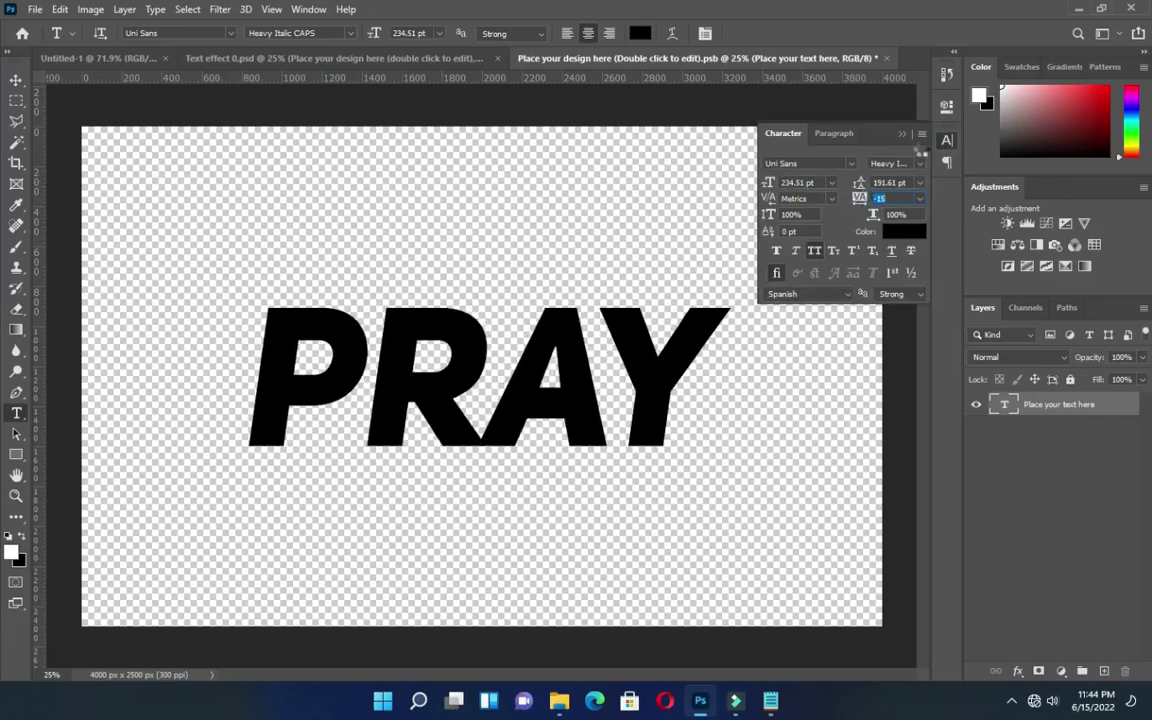
Save the edited "PRAY" smart object contents and return to the Text effect 0 document.
left_click(903, 134)
left_click(15, 81)
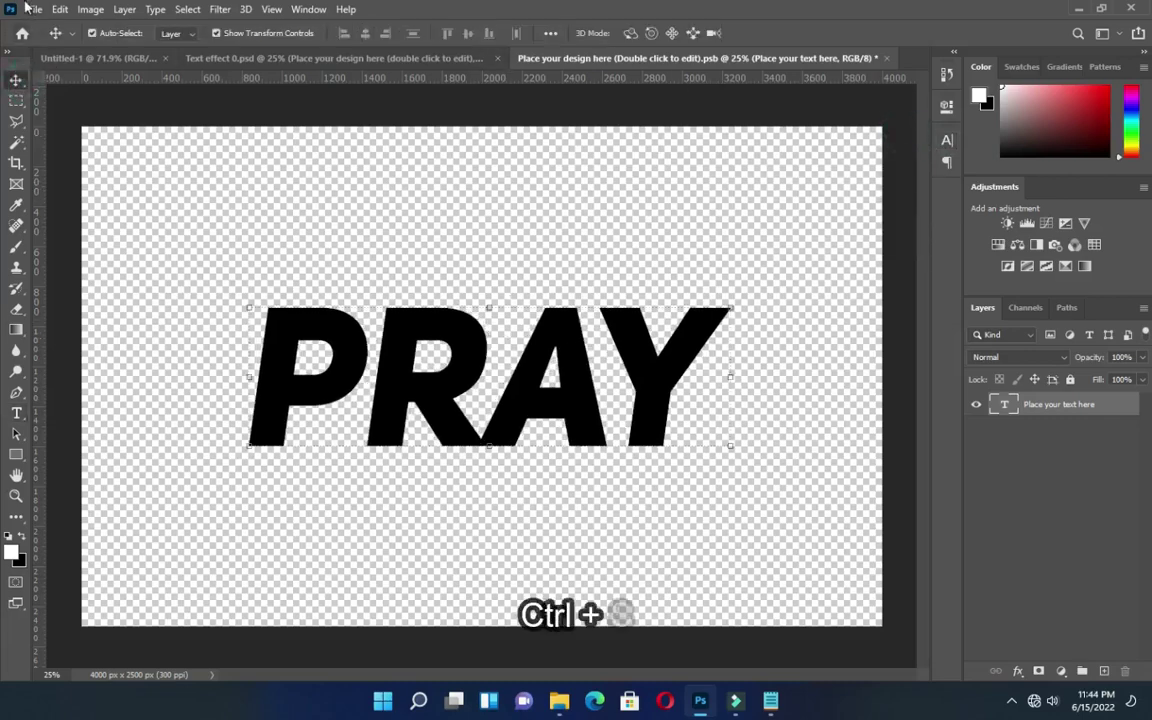
left_click(34, 9)
left_click(47, 186)
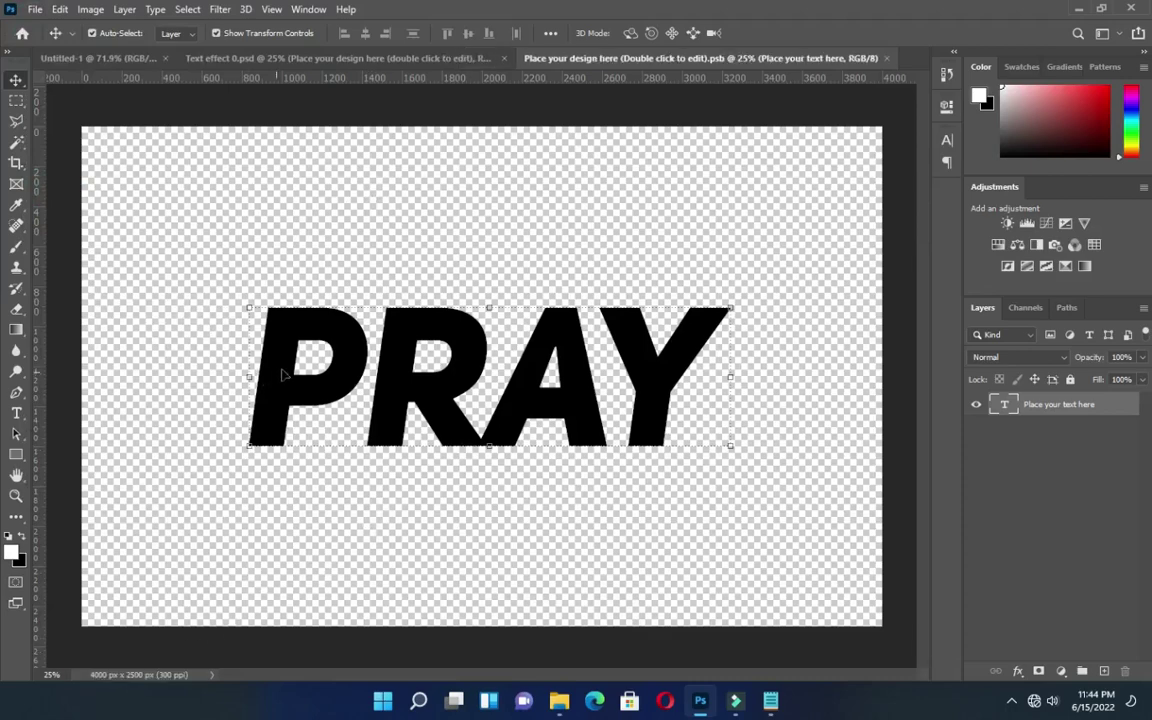
left_click(272, 56)
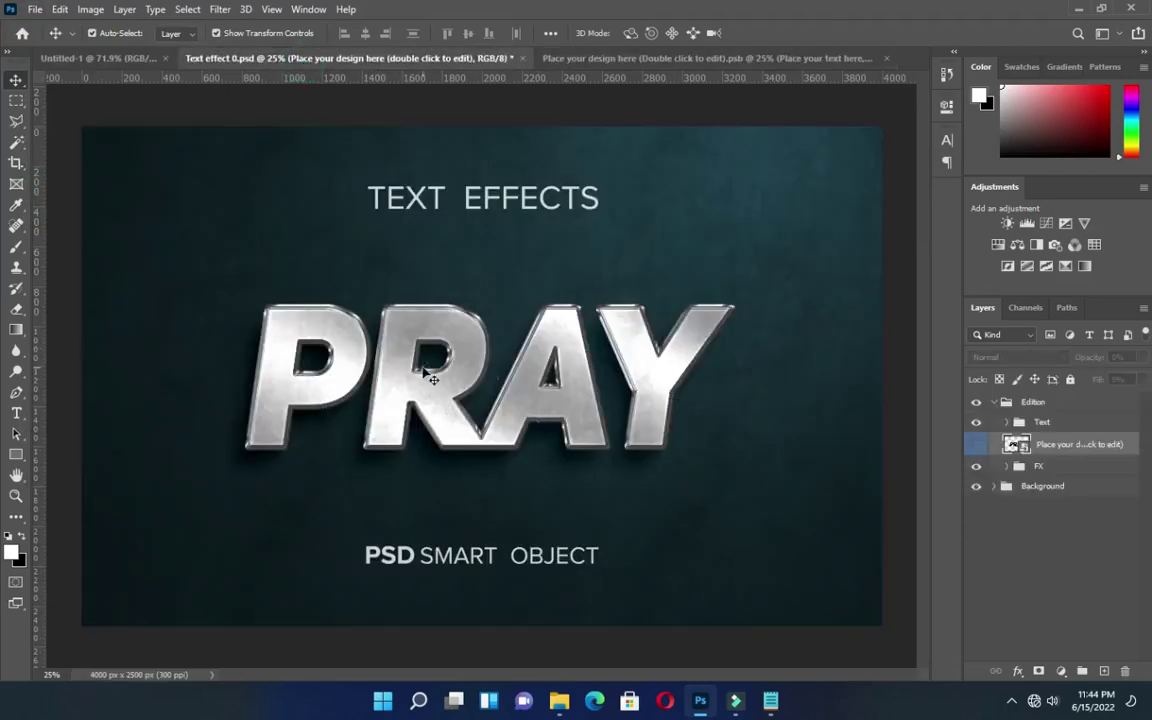
Hide the Text group, the FX TEXTURE layer and the Background group, then collapse the FX and Edition groups.
left_click(977, 426)
left_click(1006, 468)
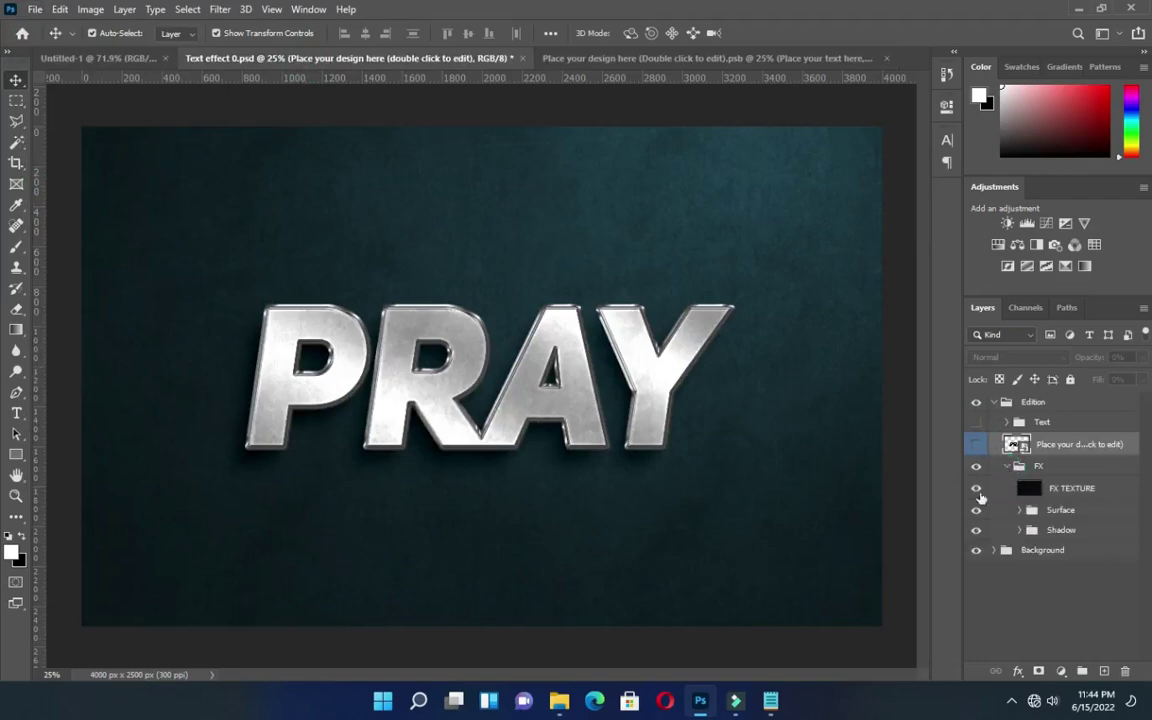
left_click(976, 549)
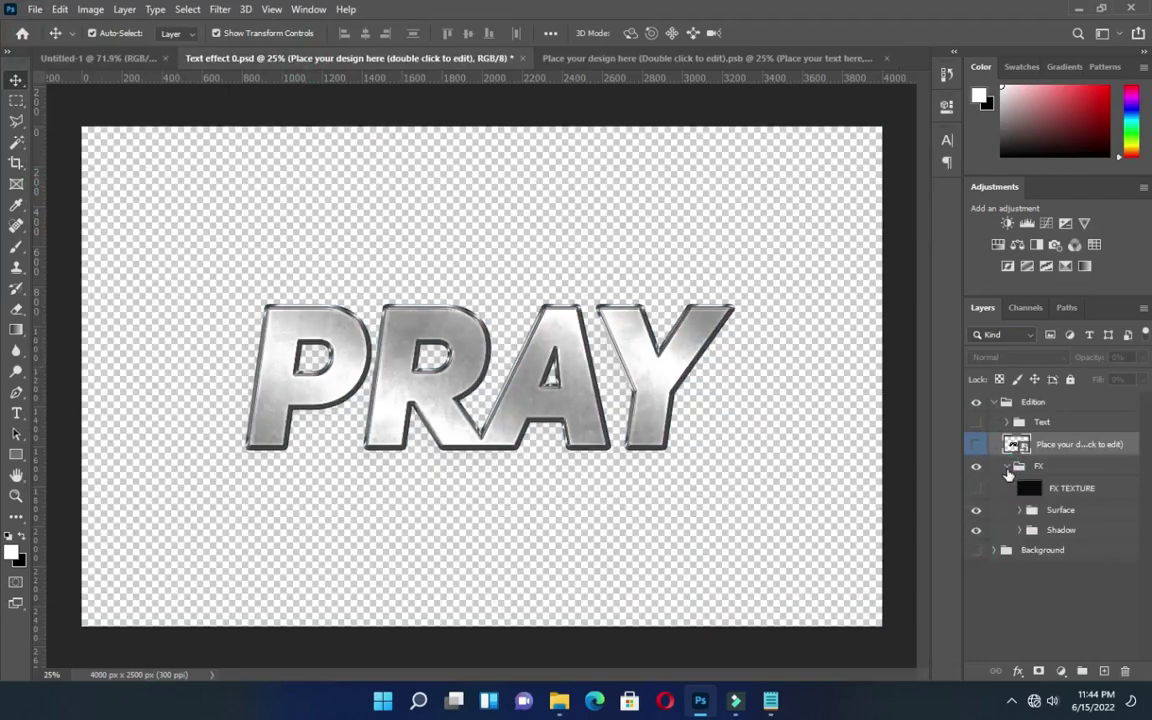
left_click(1019, 466)
left_click(993, 401)
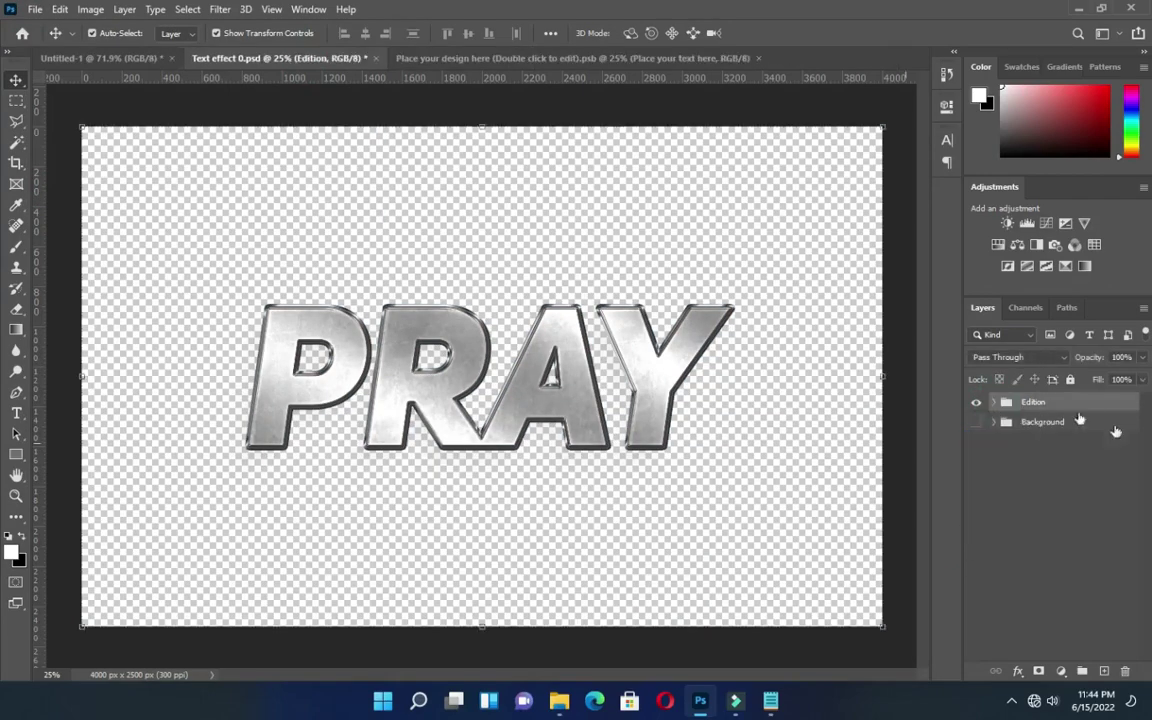
Export the isolated PRAY artwork as a 4000 x 2500 px PNG with transparency.
left_click(34, 9)
mouse_move(72, 244)
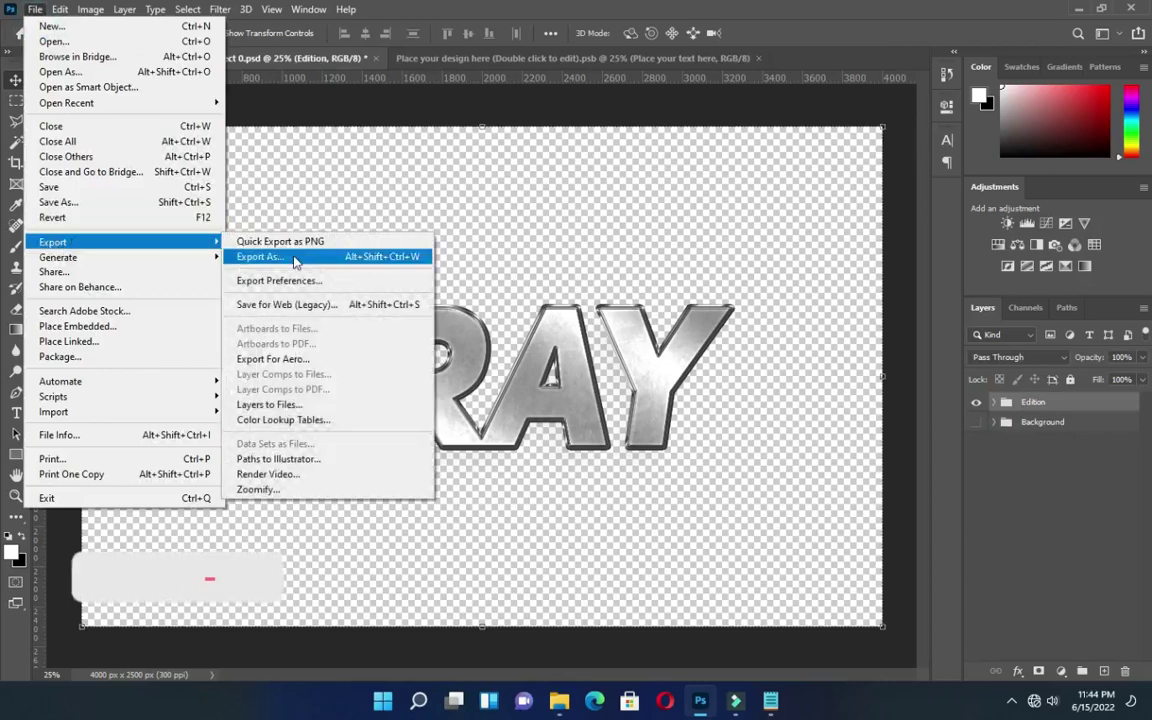
left_click(290, 257)
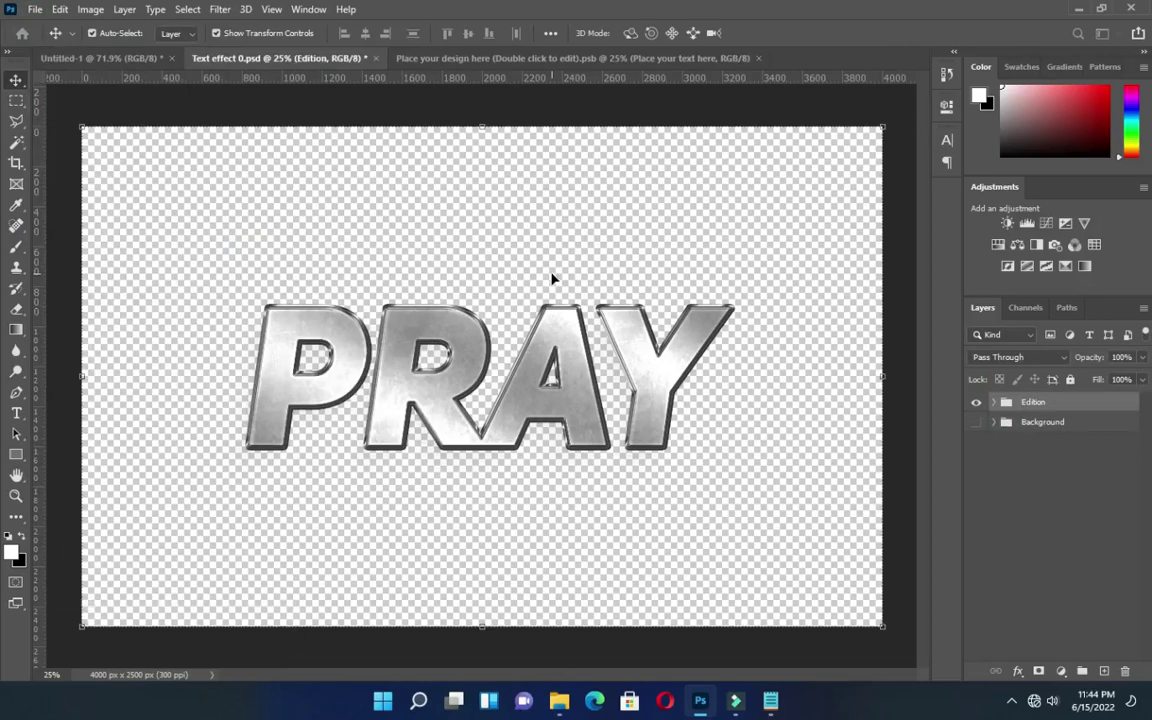
key("ctrl+alt+shift+w")
left_click(921, 153)
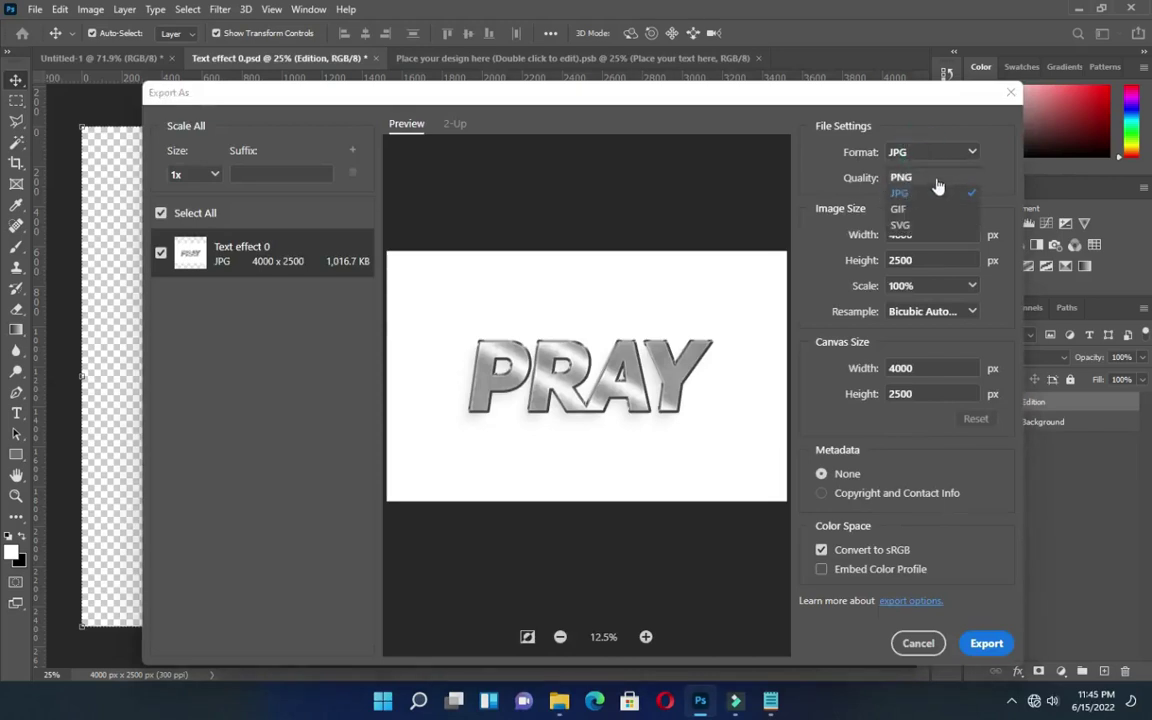
left_click(933, 179)
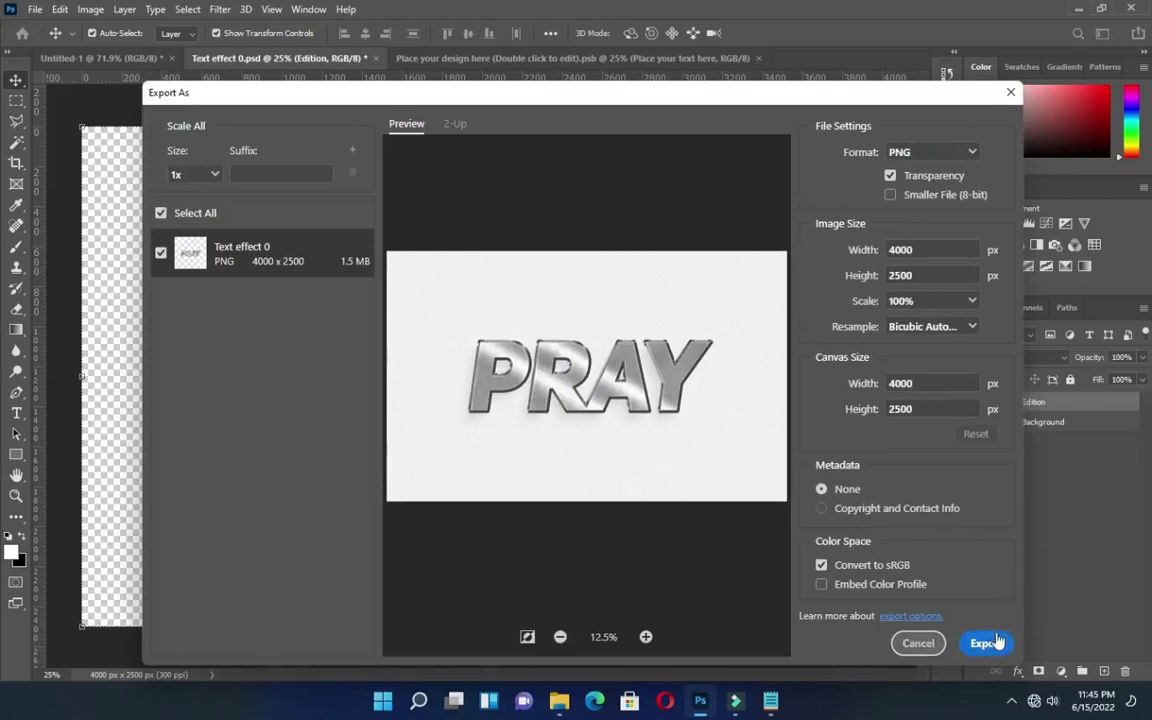
left_click(919, 644)
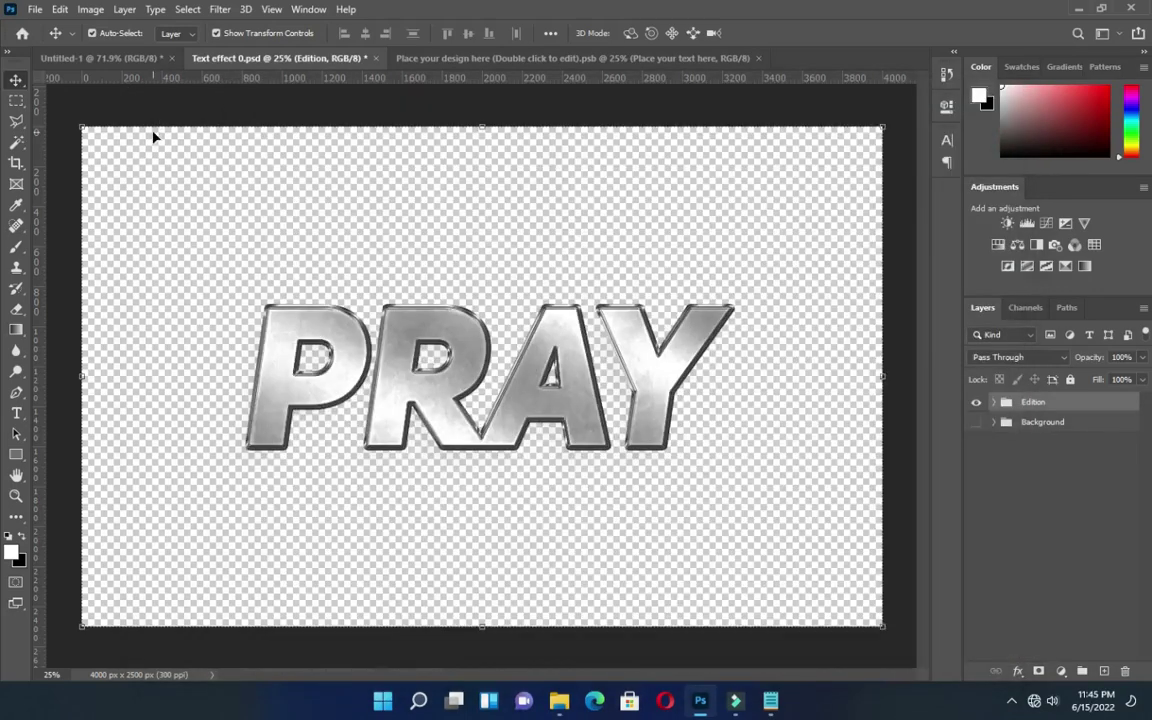
Close the smart object document and place the pray image from Downloads as an embedded object in the Untitled-1 flyer.
left_click(141, 57)
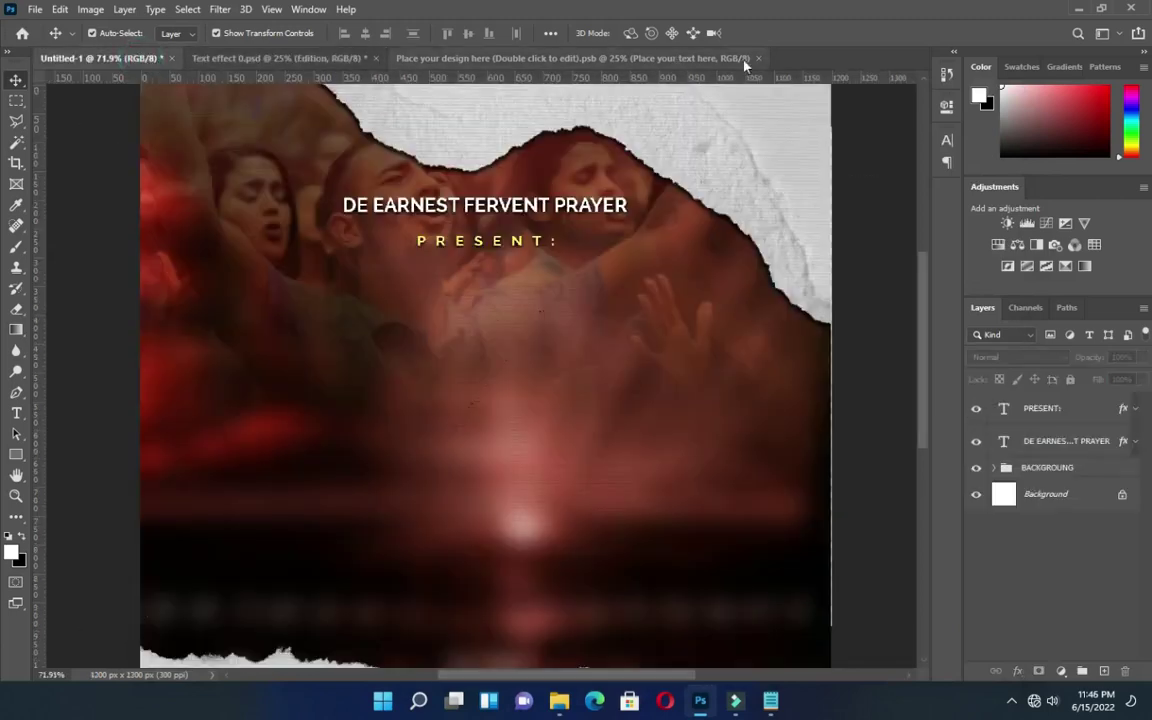
left_click(761, 58)
left_click(34, 9)
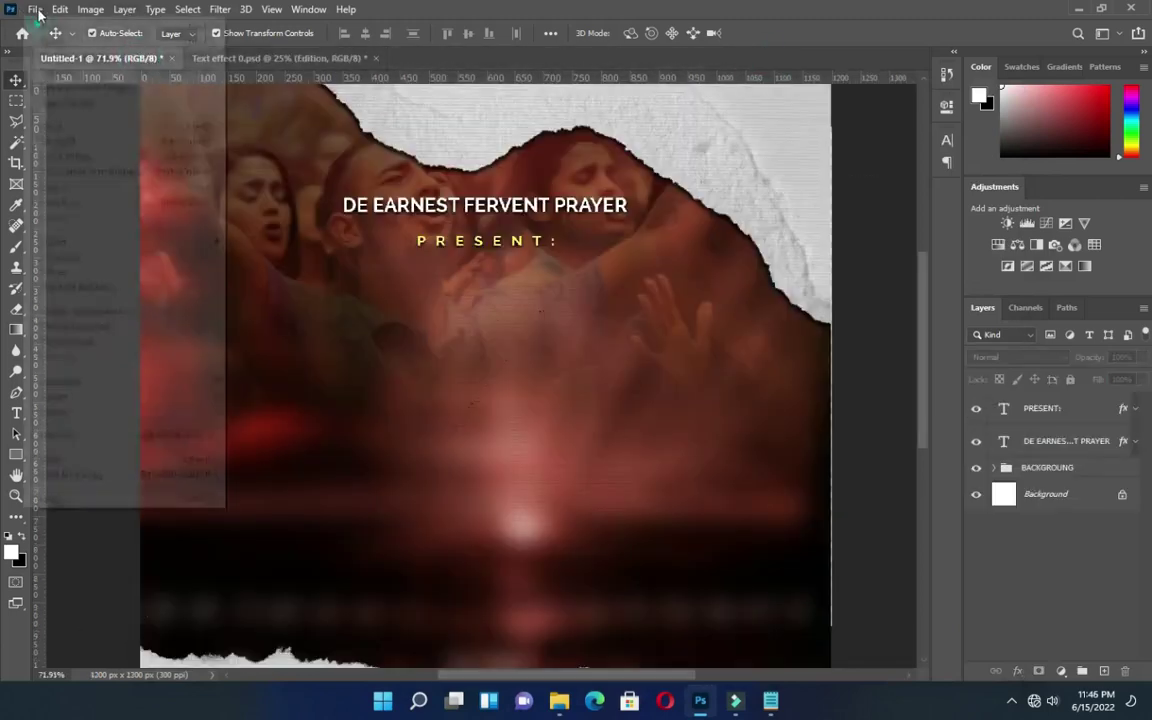
left_click(75, 328)
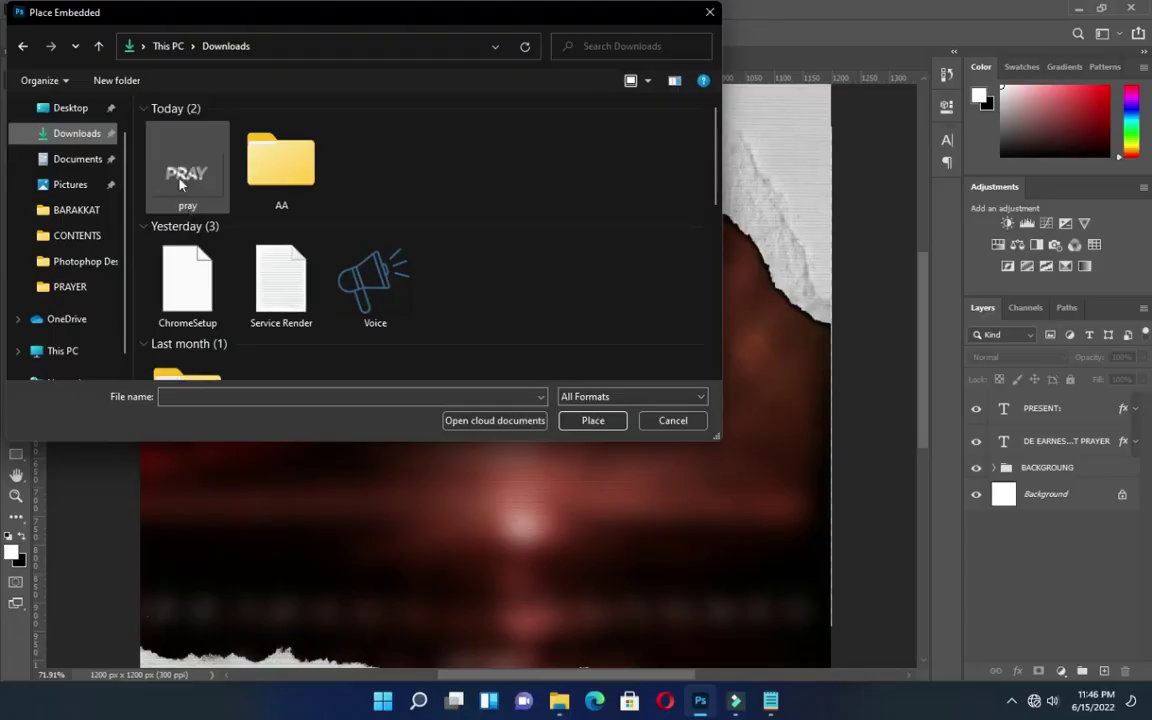
left_click(172, 183)
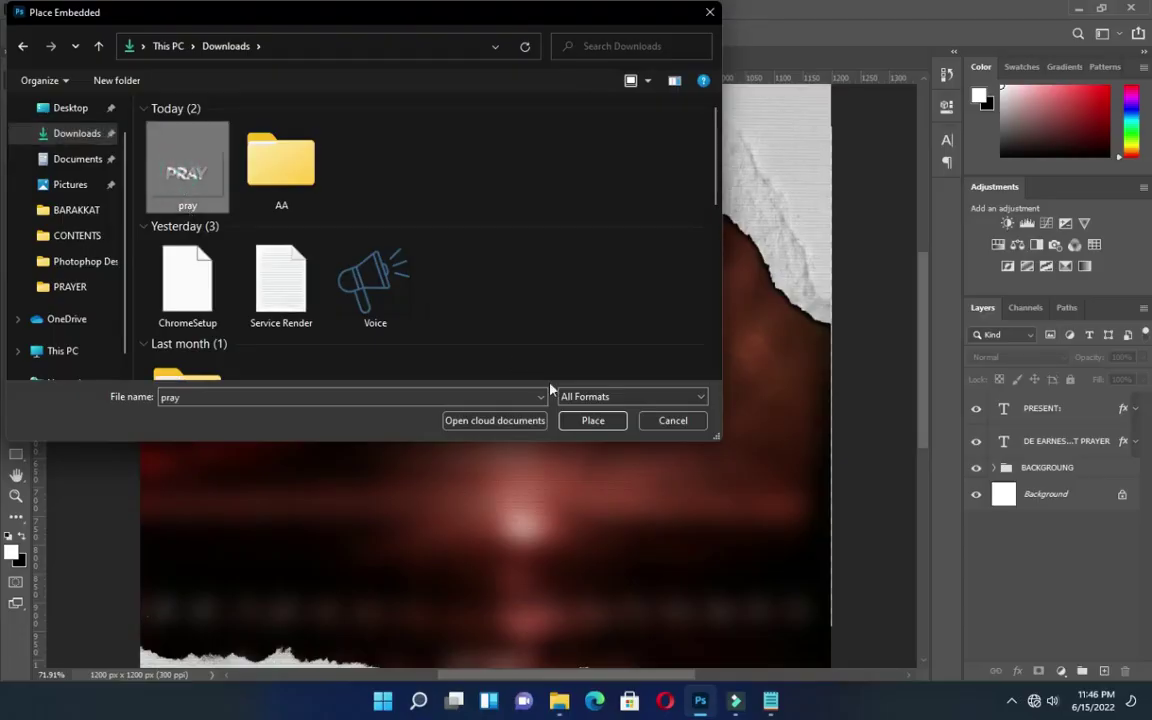
left_click(588, 424)
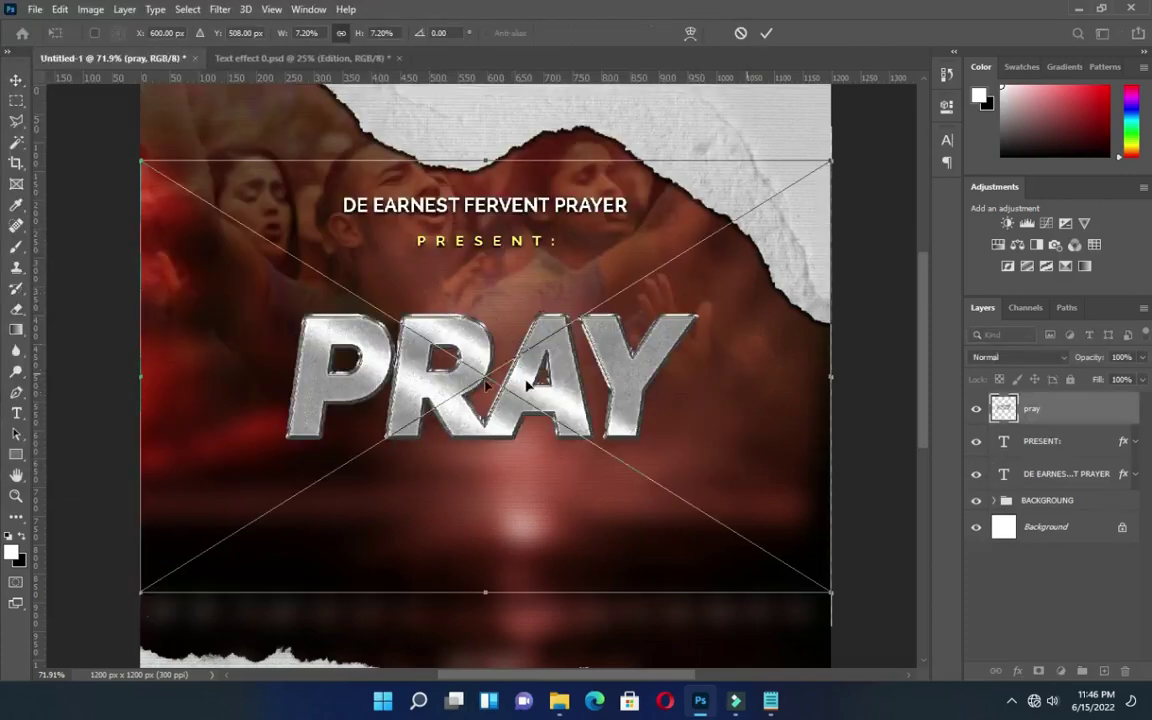
Rotate the placed PRAY title to about -11.8°, scale it to about 8.7% and position it below "PRESENT:".
left_click_drag(840, 604, 874, 512)
left_click_drag(490, 401, 438, 378)
left_click_drag(774, 281, 832, 246)
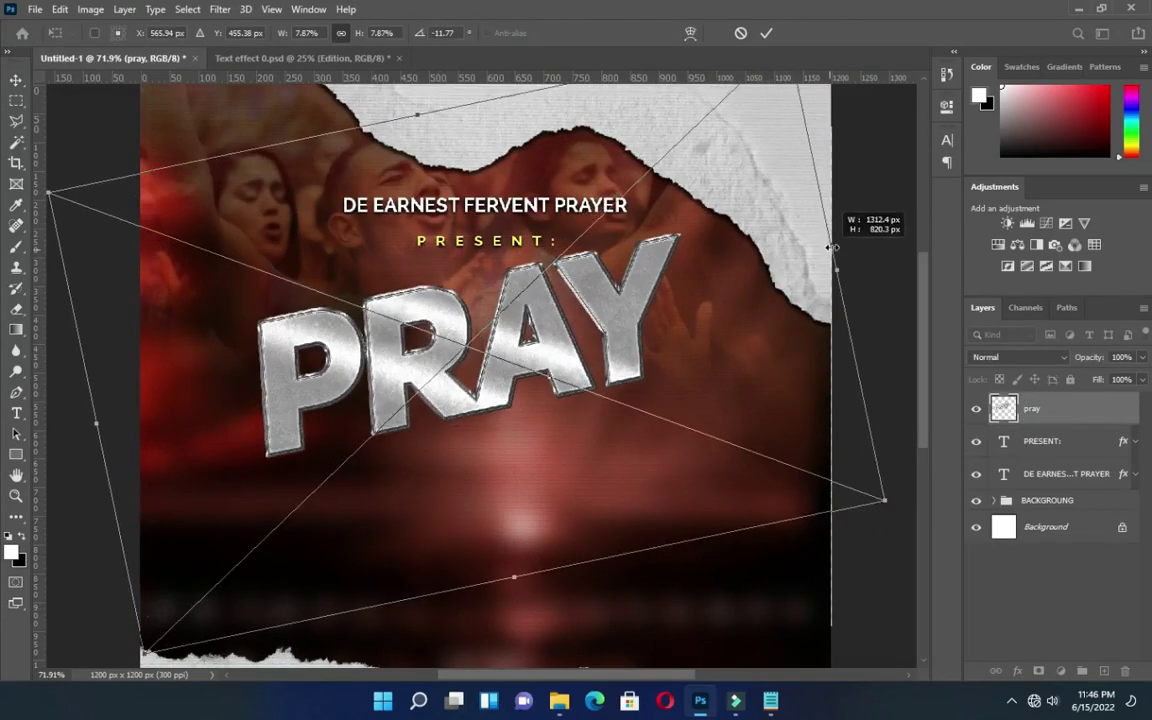
left_click_drag(96, 424, 49, 433)
left_click_drag(530, 345, 540, 350)
left_click_drag(843, 267, 875, 268)
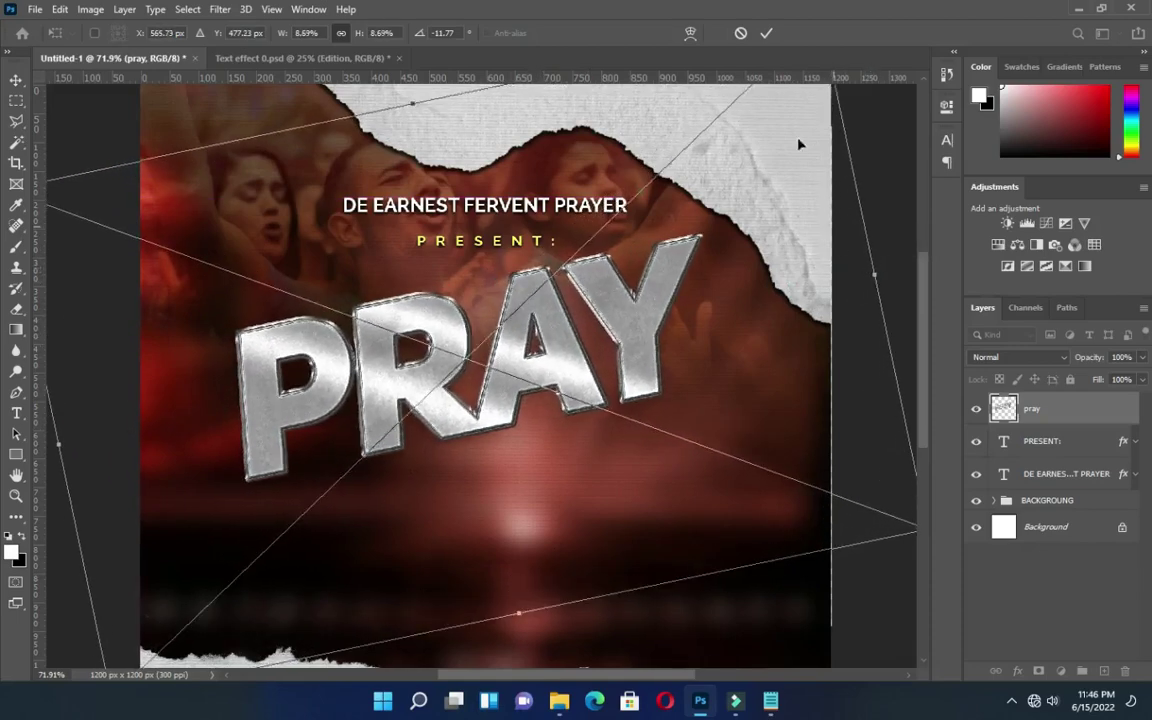
left_click(766, 33)
Enlarge the PRAY title further to about 9.1%, keeping its tilt.
scroll(553, 300, "down", 4)
scroll(553, 343, "down", 1)
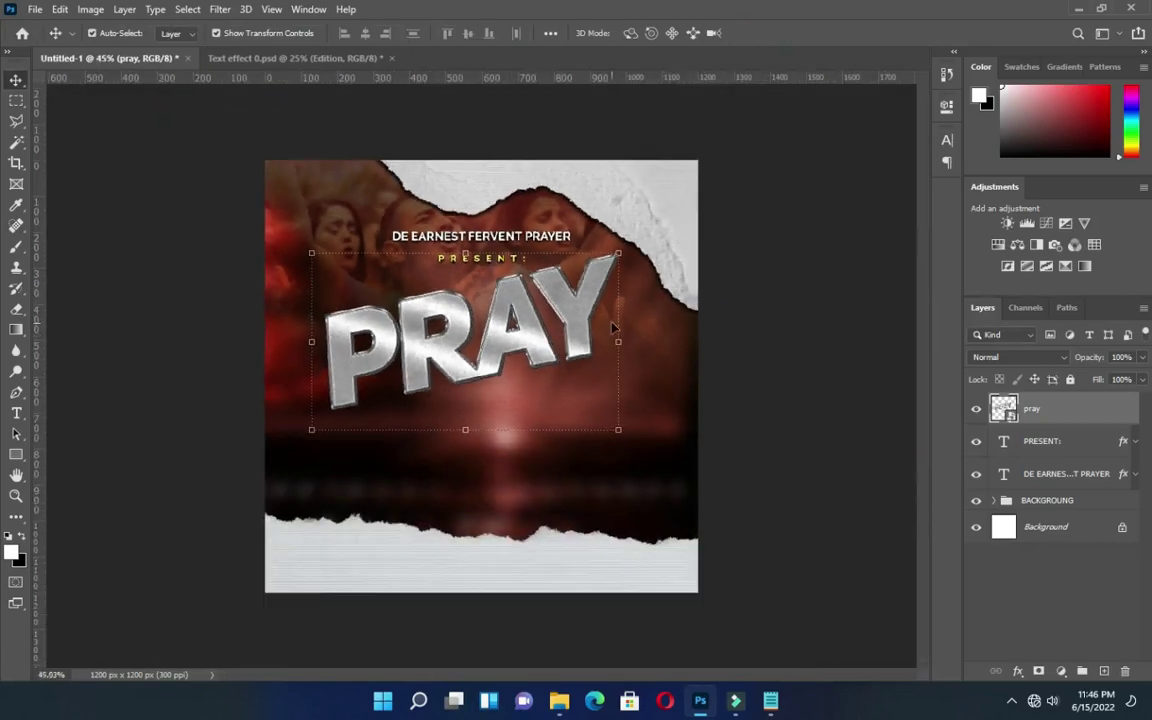
scroll(500, 320, "up", 3)
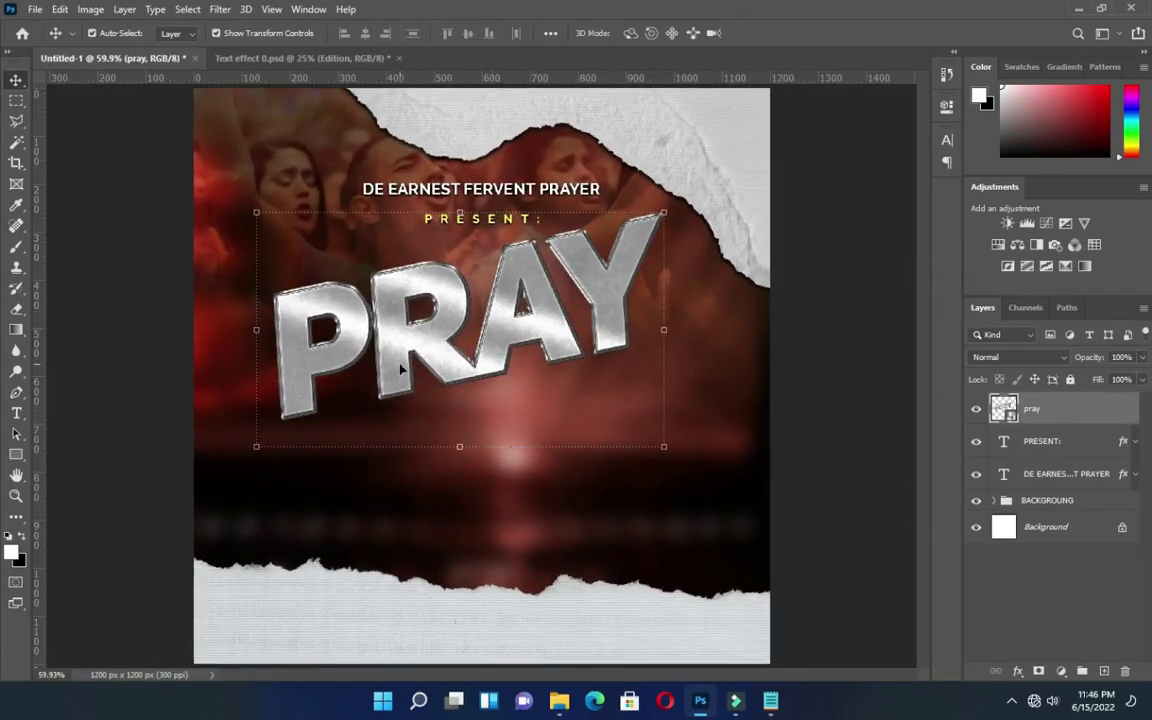
left_click(256, 447)
mouse_move(165, 596)
left_mouse_down()
mouse_move(149, 617)
mouse_move(167, 602)
left_mouse_up()
left_click_drag(124, 389, 103, 400)
key("Return")
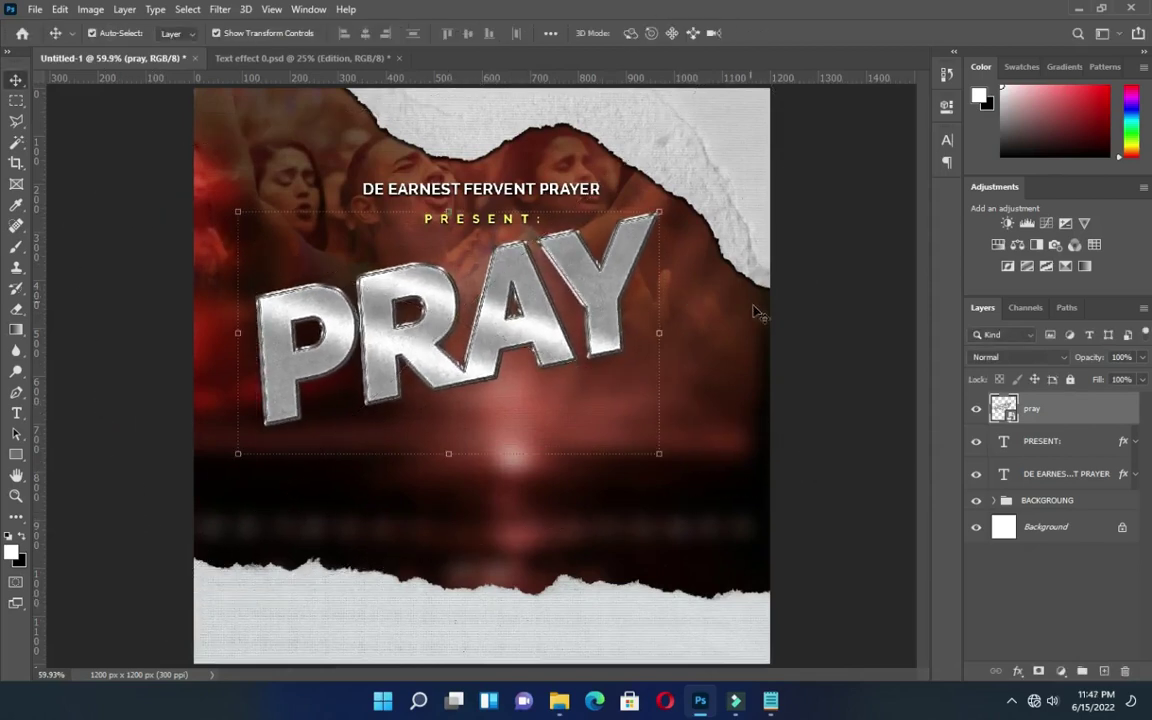
key("ctrl+t")
left_click(813, 239)
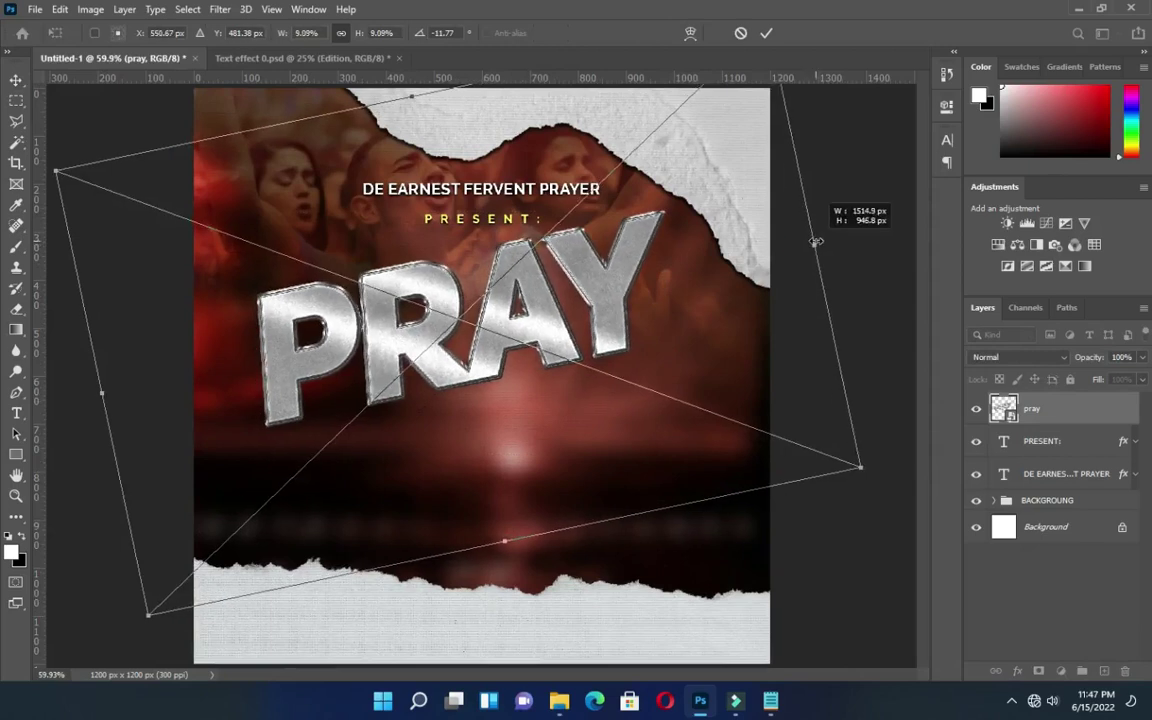
key("Return")
left_click(813, 247)
scroll(545, 320, "down", 1)
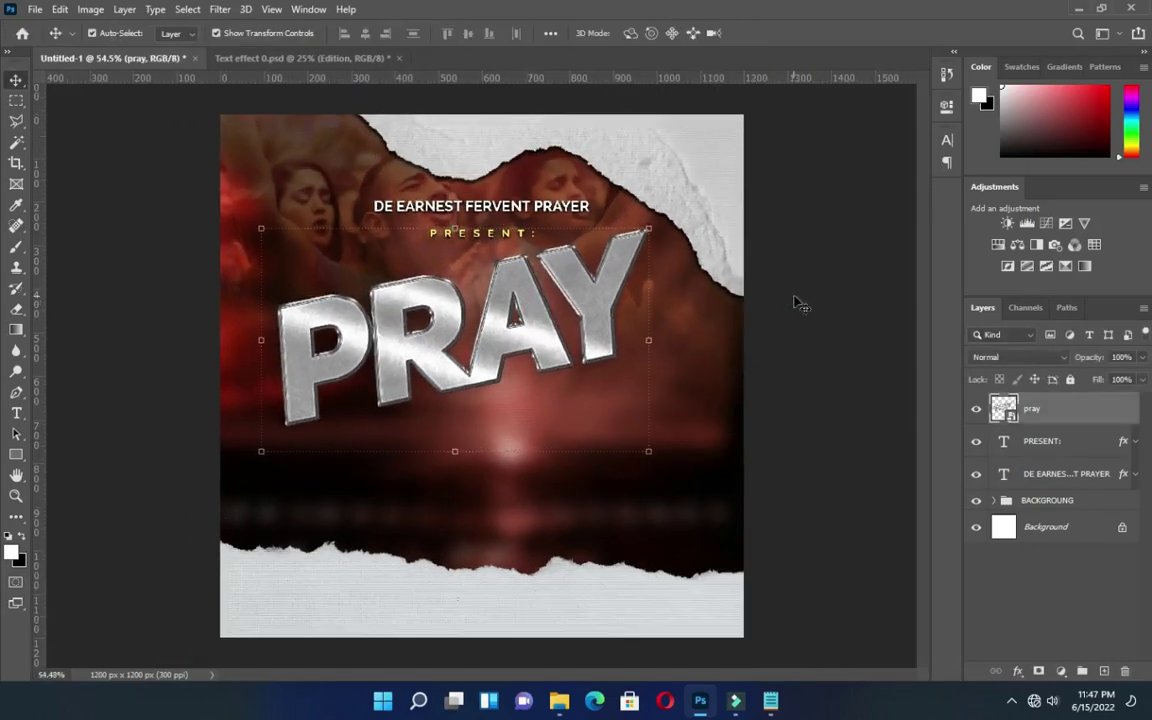
Copy "For Nigeria" from the "PRAY For Nigeria" line of the TEXT file in Notepad and minimize Notepad.
scroll(549, 340, "up", 1, "alt")
scroll(549, 341, "up", 2, "alt")
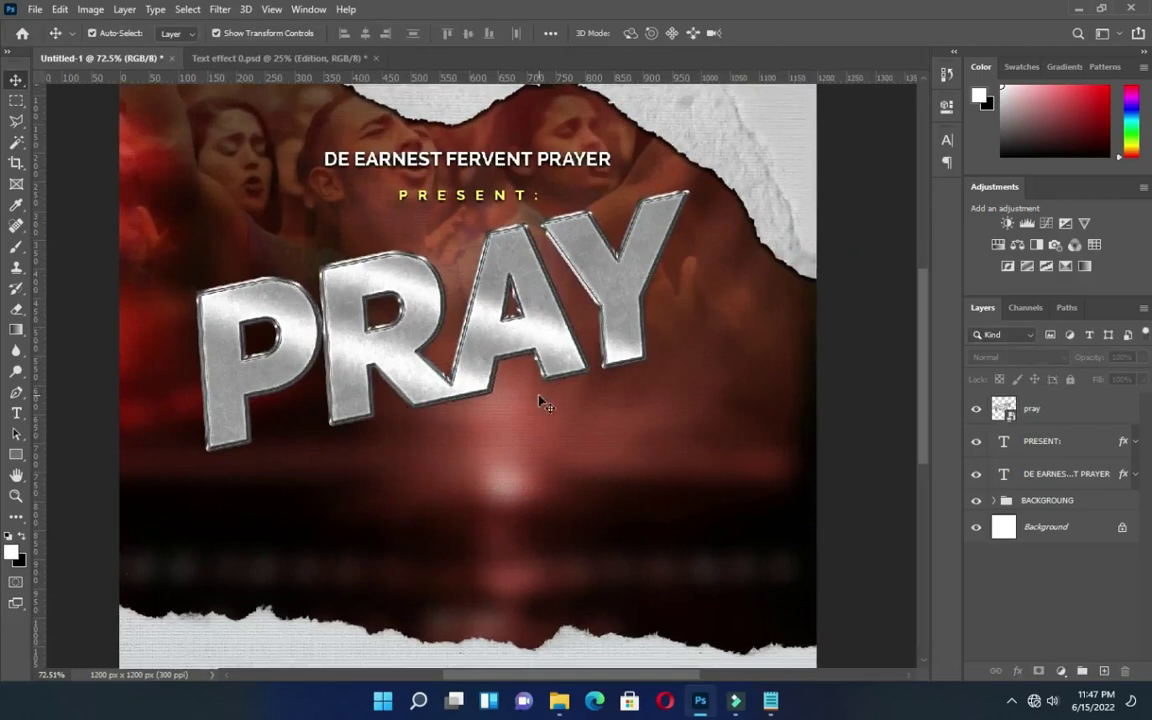
left_click(770, 701)
left_click_drag(125, 289, 200, 290)
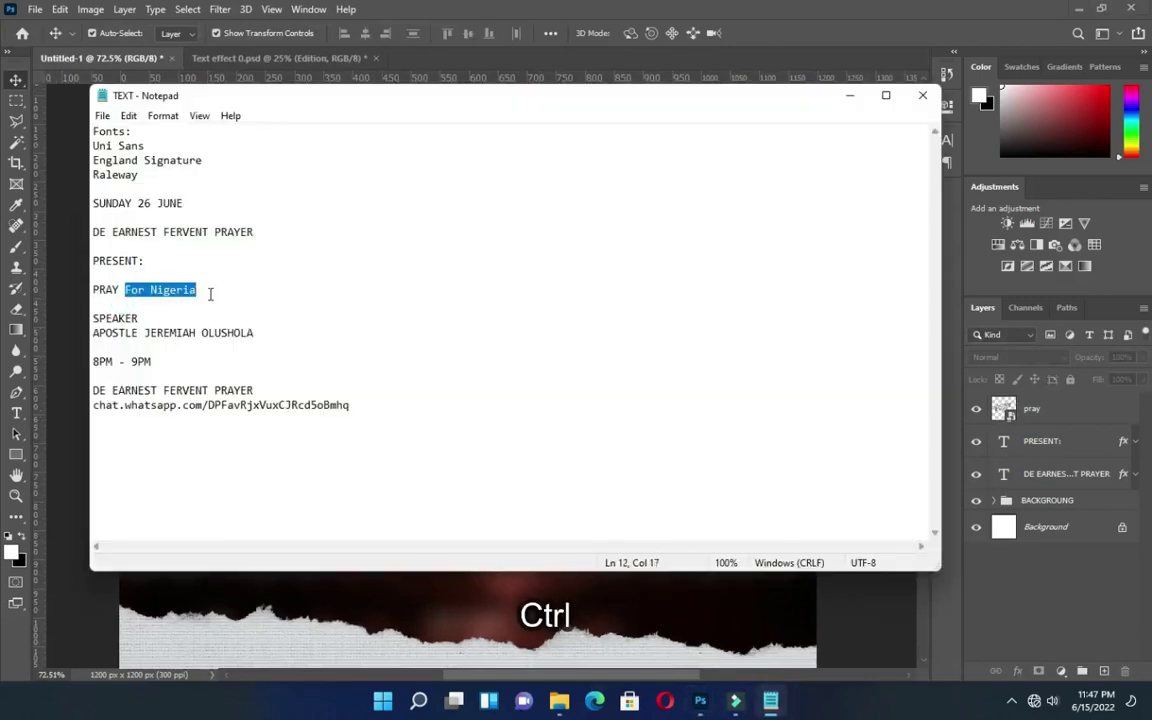
key("ctrl+c")
left_click(849, 95)
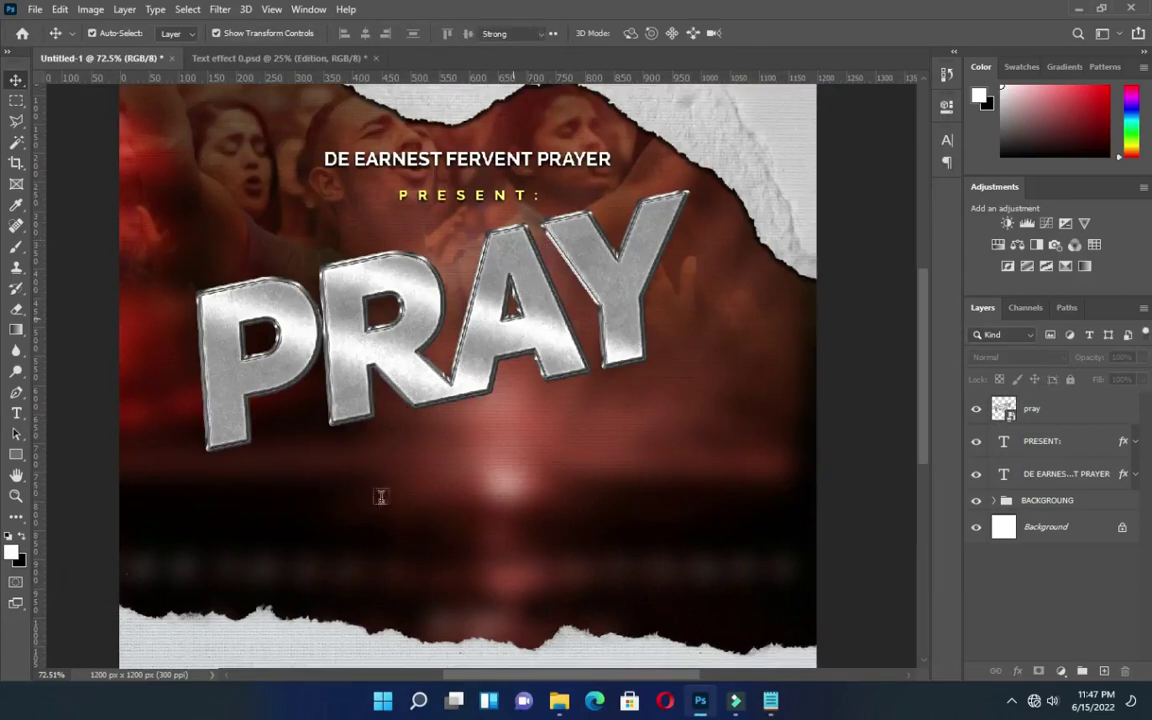
Add the copied "For Nigeria" as a text layer below the PRAY title and color it light yellow (#fff76f).
key("t")
left_click(433, 472)
key("ctrl+v")
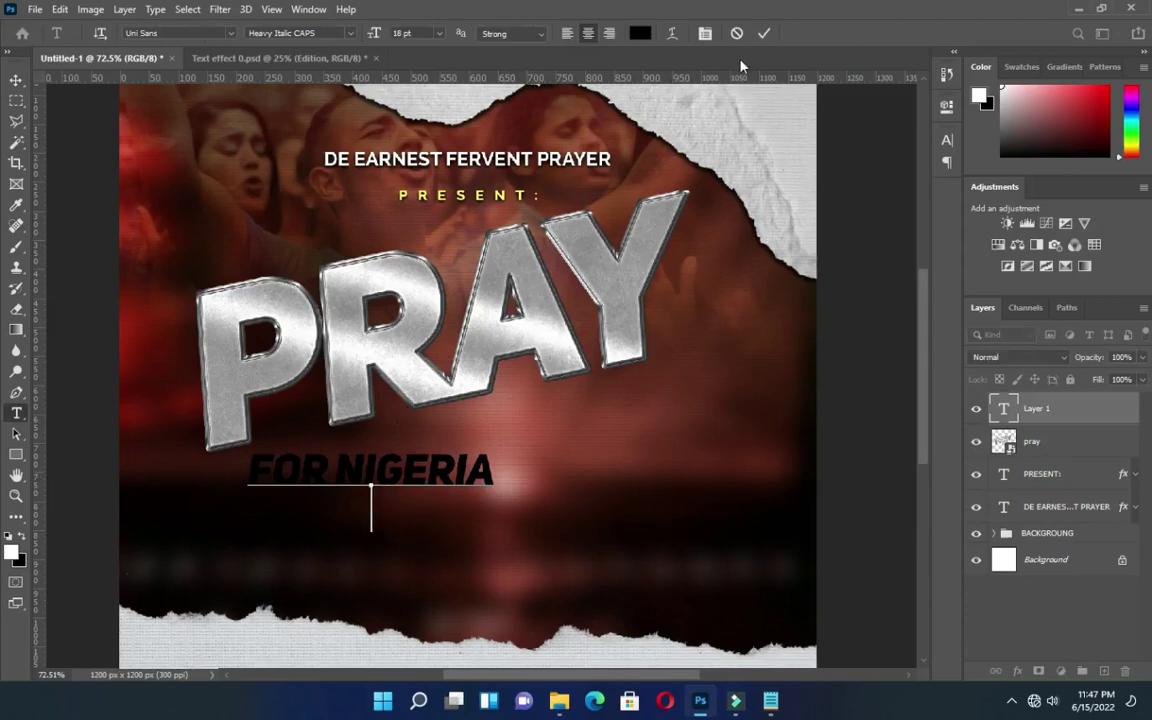
left_click(764, 33)
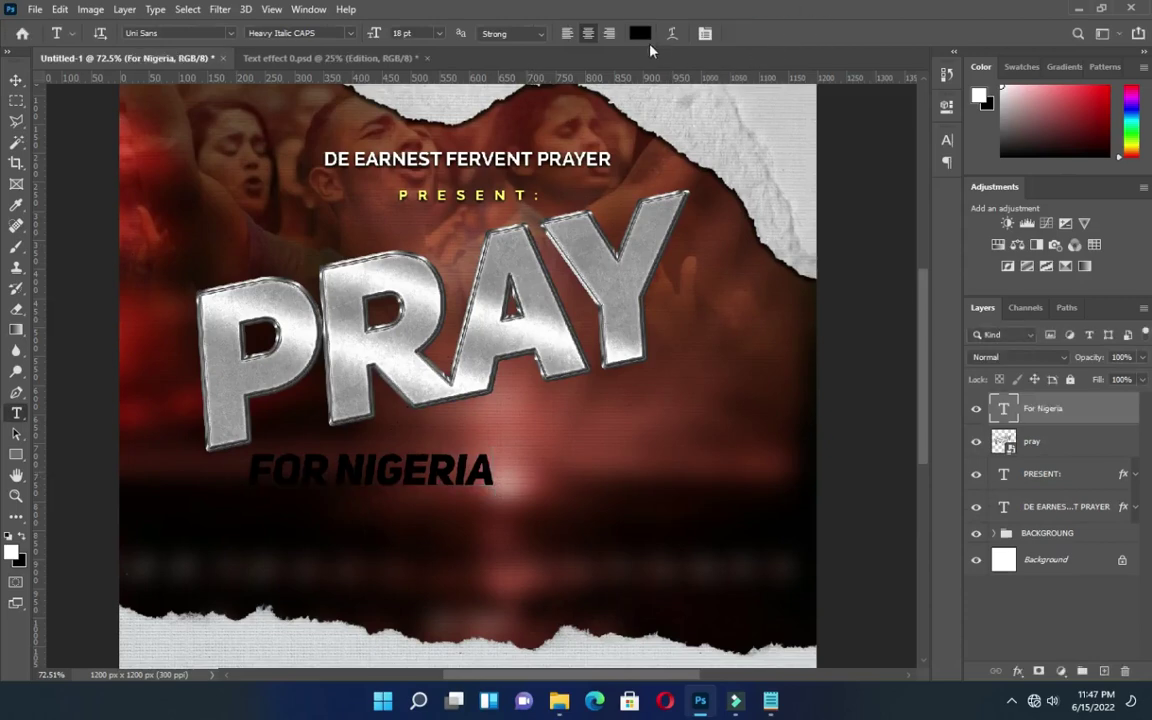
left_click(869, 396)
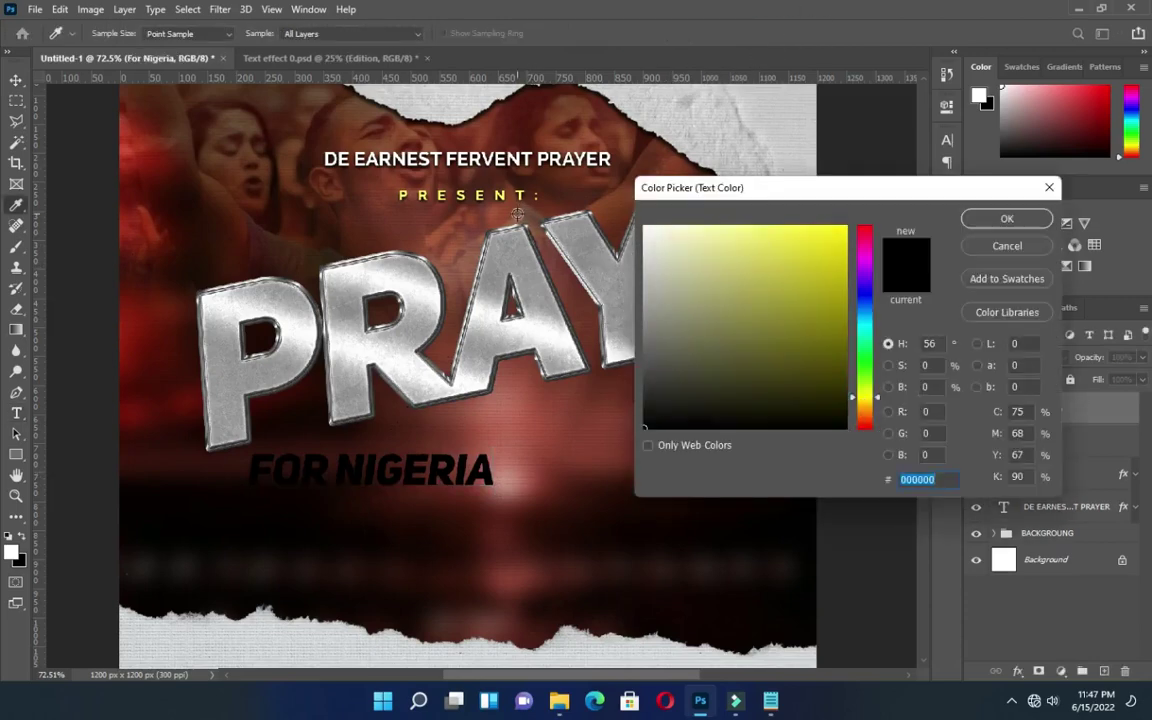
left_click(765, 225)
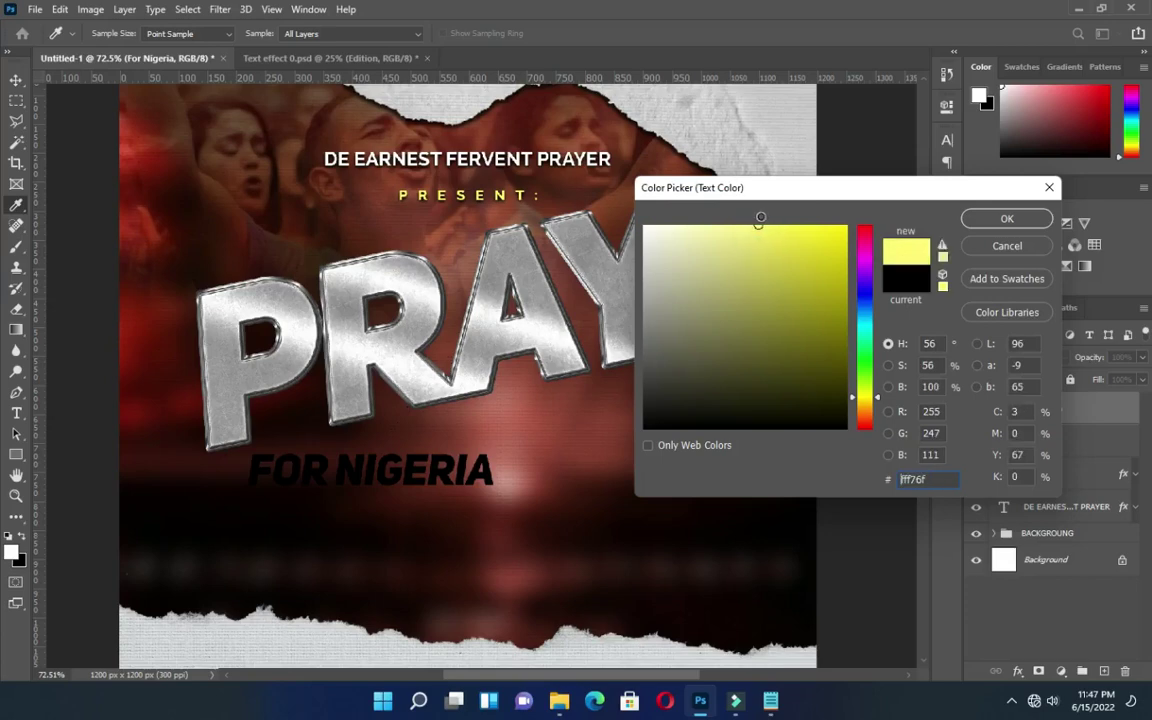
left_click(1015, 216)
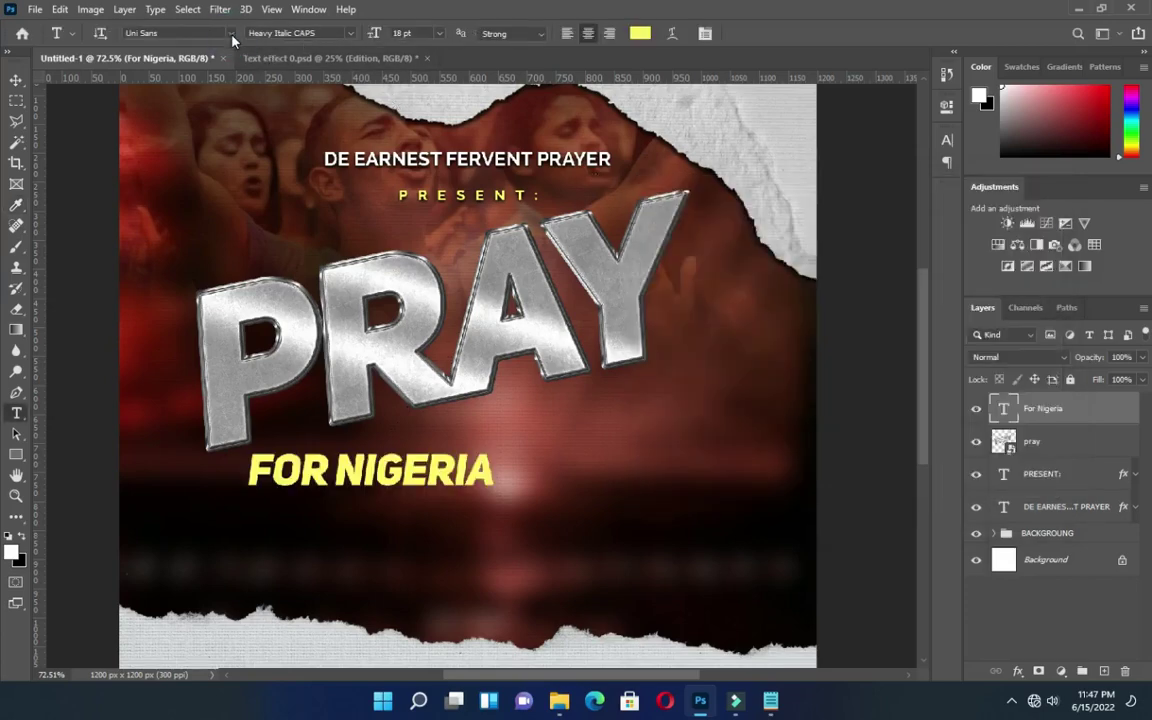
Set the "For Nigeria" text to the England Signature Regular font and turn off All Caps.
left_click(231, 34)
type("EN")
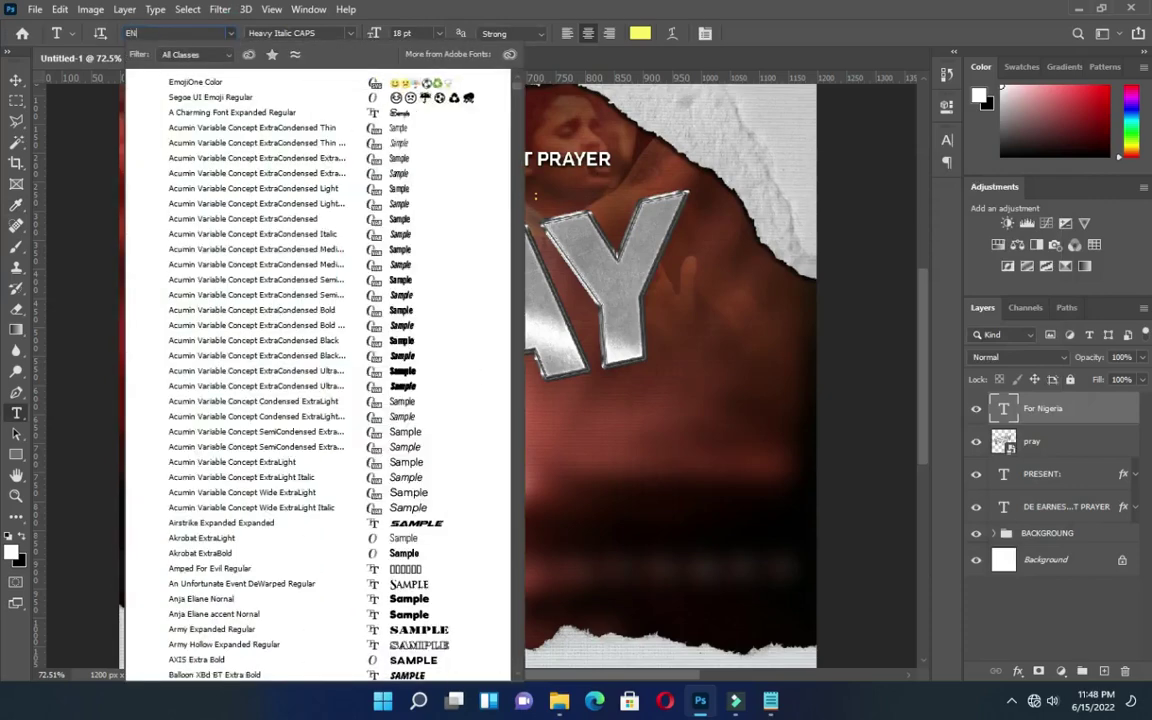
type("GL")
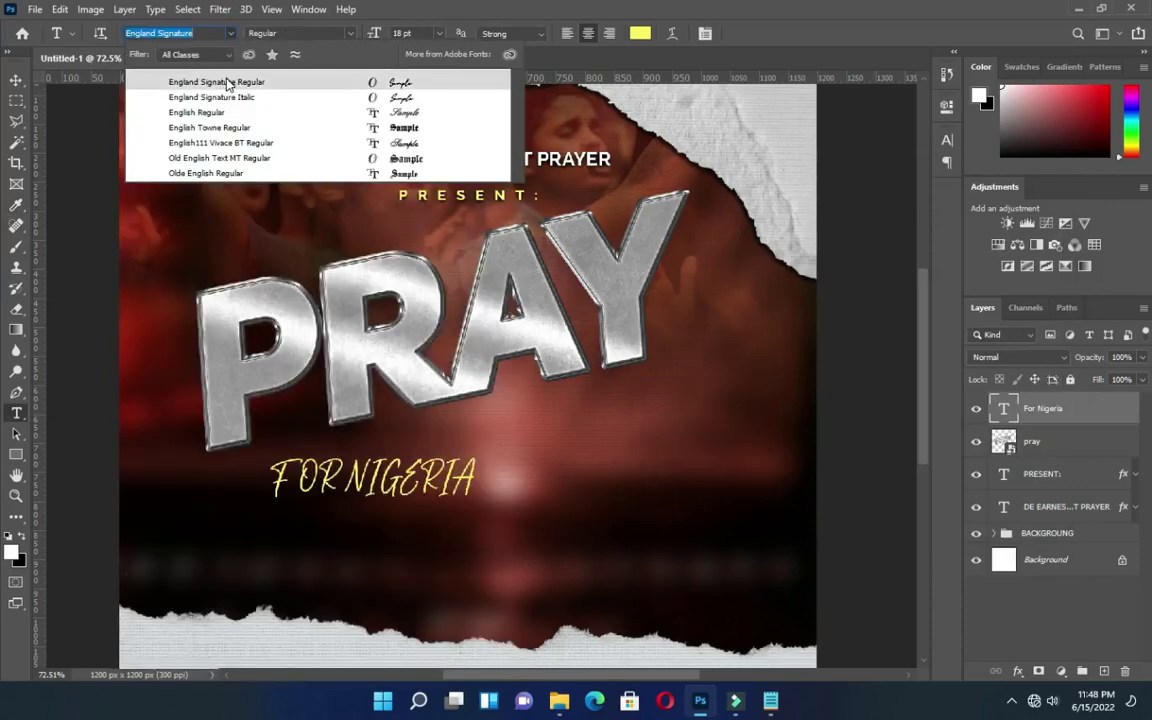
left_click(228, 84)
left_click(947, 144)
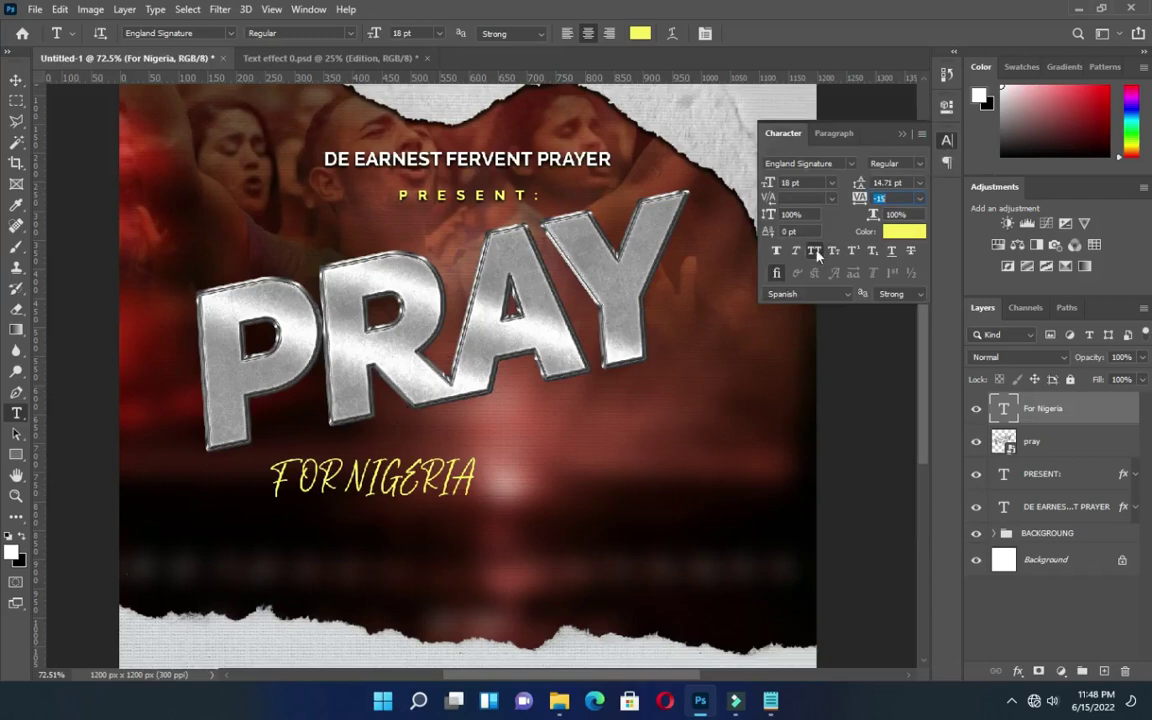
left_click(815, 251)
left_click(904, 135)
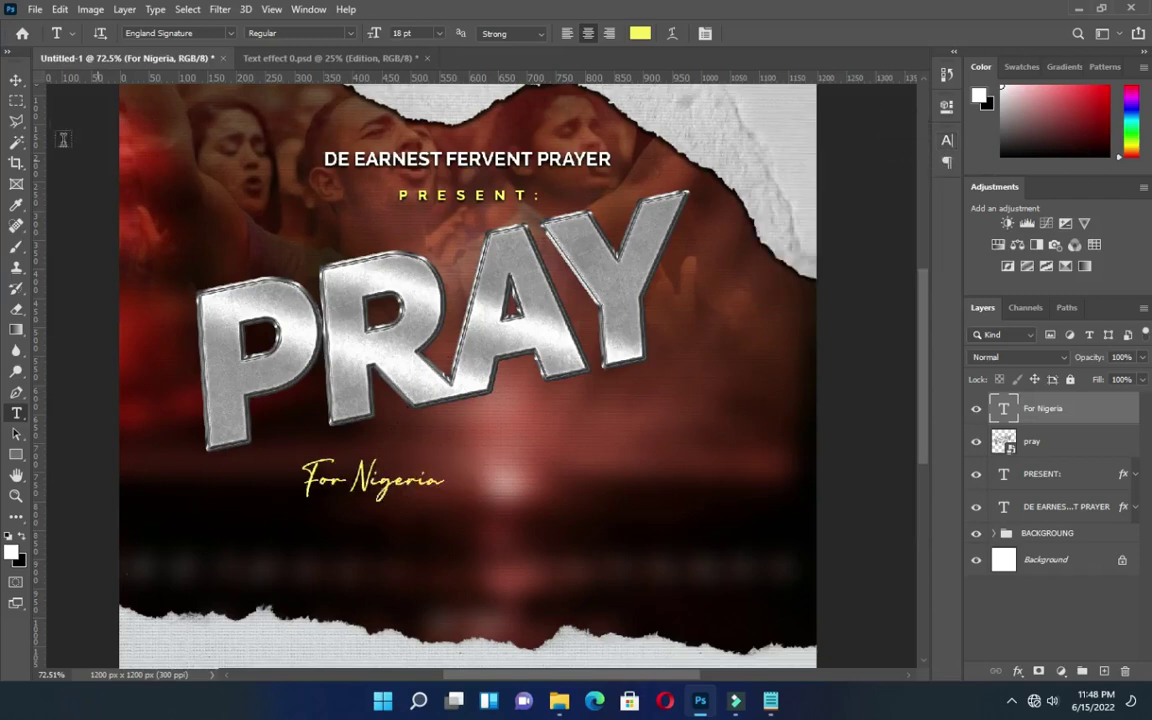
Scale the "For Nigeria" text to about 324%, tilt it about -13.1° and place it over the lower edge of the PRAY title.
left_click(16, 80)
key("ctrl+t")
left_click_drag(442, 476, 698, 399)
left_click_drag(303, 476, 240, 476)
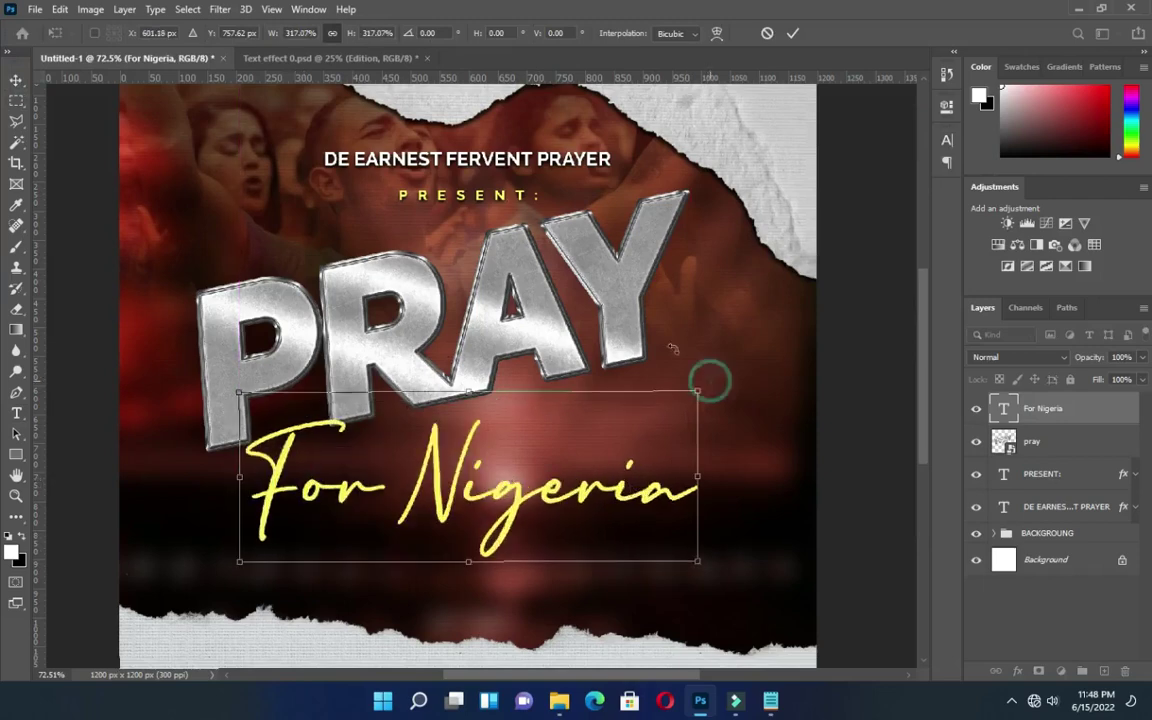
left_click_drag(673, 348, 661, 342)
left_click_drag(529, 485, 506, 434)
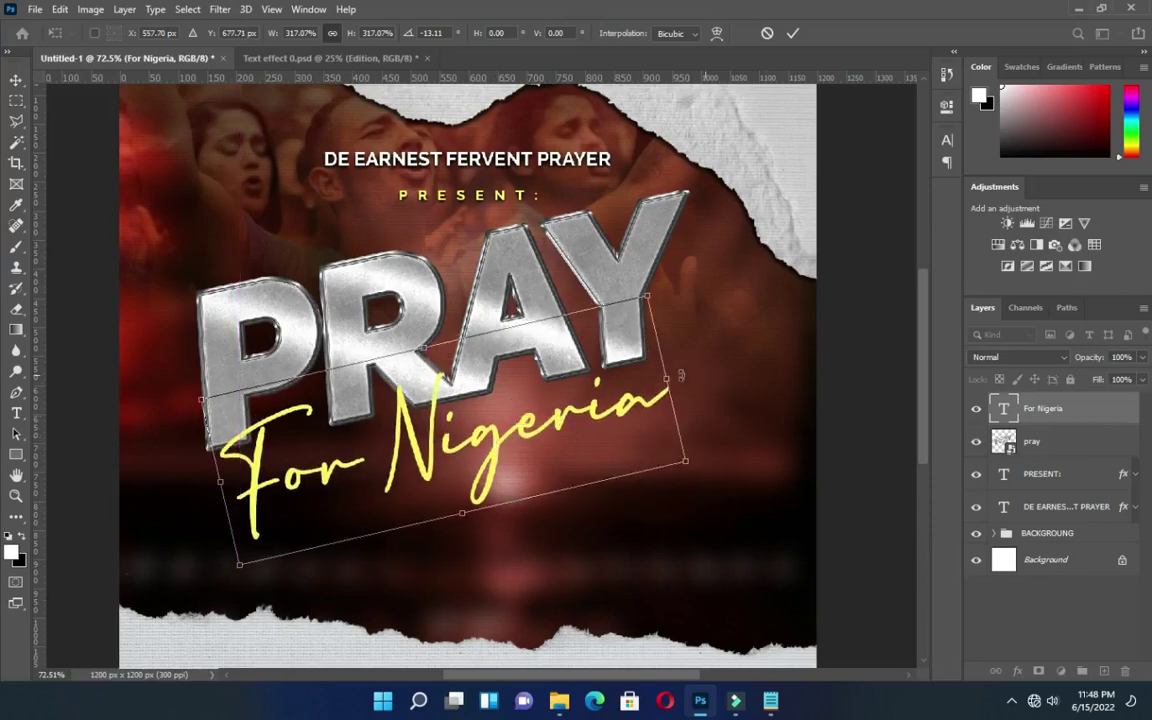
left_click_drag(669, 379, 678, 375)
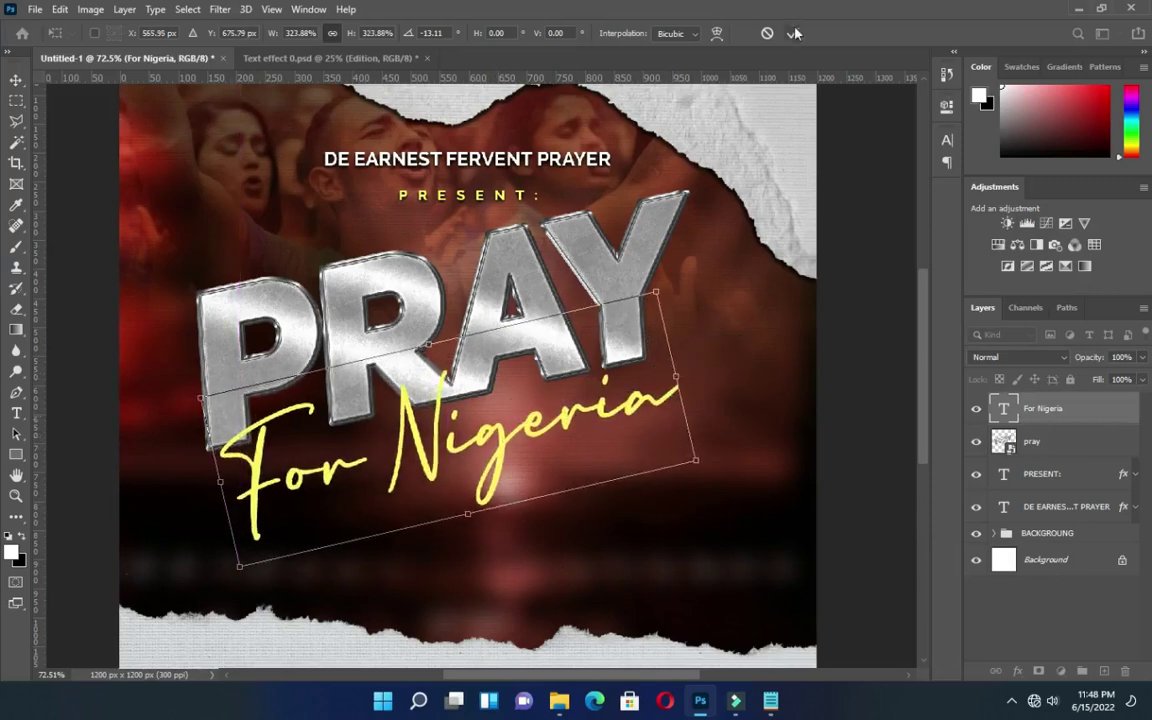
left_click(793, 33)
Slightly widen the letter spacing of the "For Nigeria" text and nudge it a little to the right.
left_click(946, 140)
left_click_drag(859, 196, 854, 197)
left_click(903, 133)
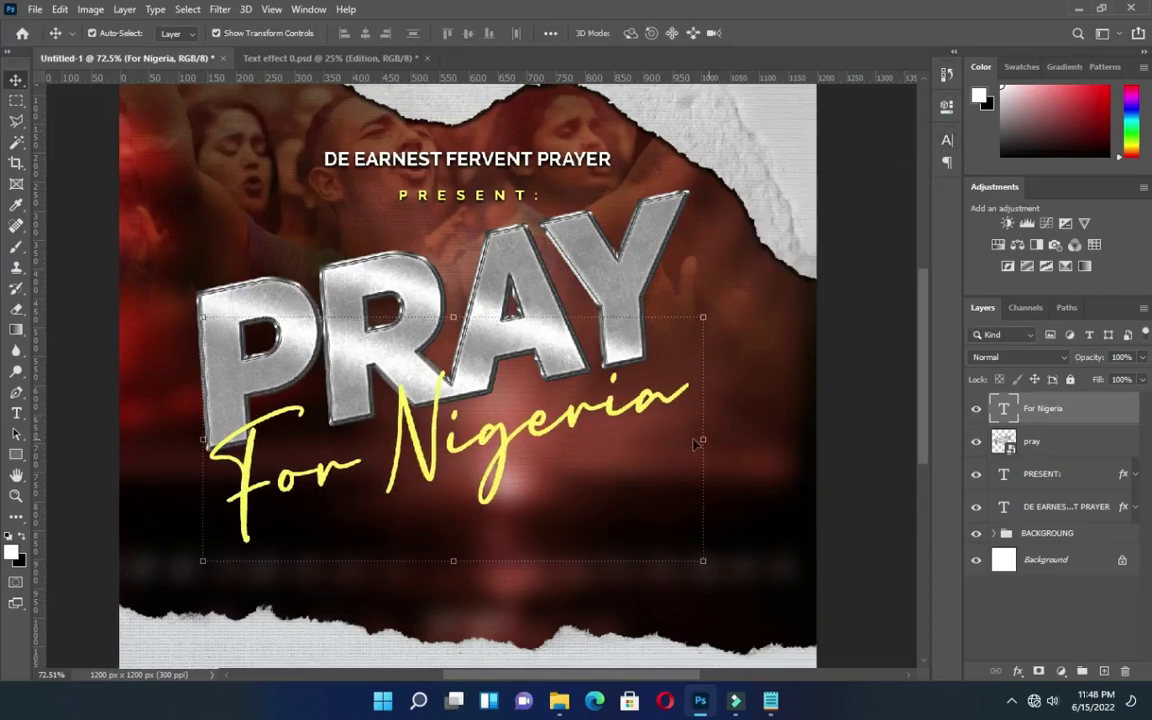
key("Right")
key("Right")
key("Right")
key("Right")
key("Right")
key("Right")
key("Right")
key("Right")
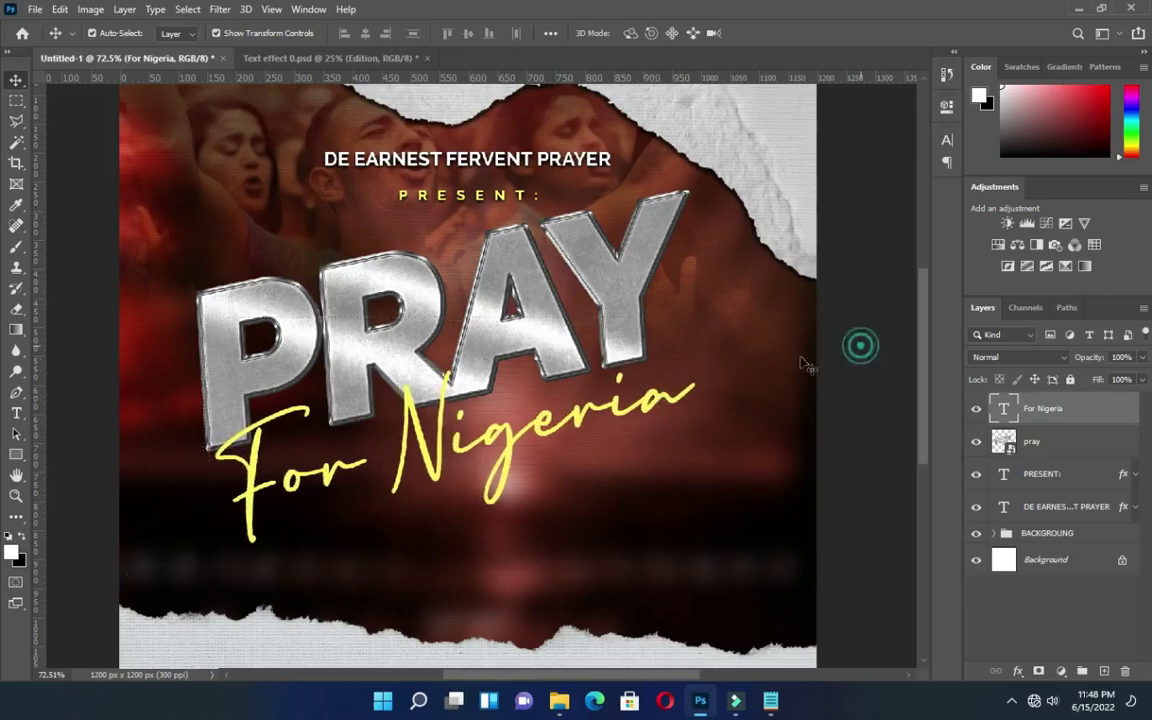
left_click(861, 345)
Nudge the upper torn paper layer slightly up and to the right.
scroll(528, 382, "down", 3)
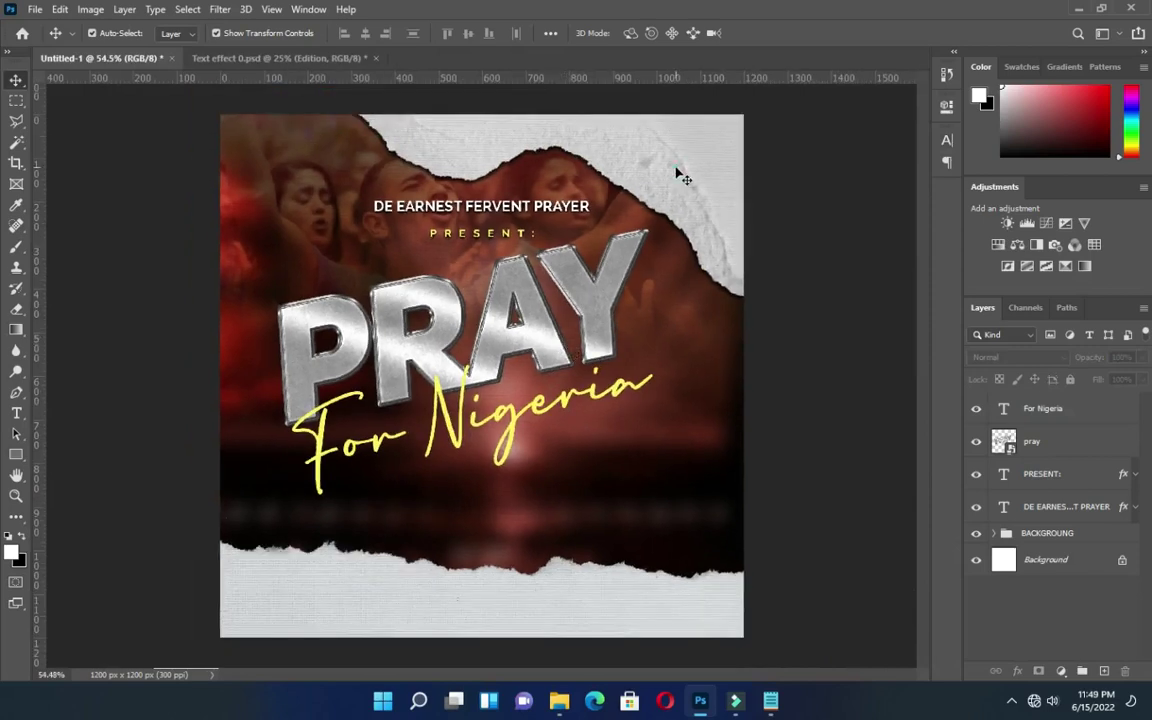
left_click(676, 175)
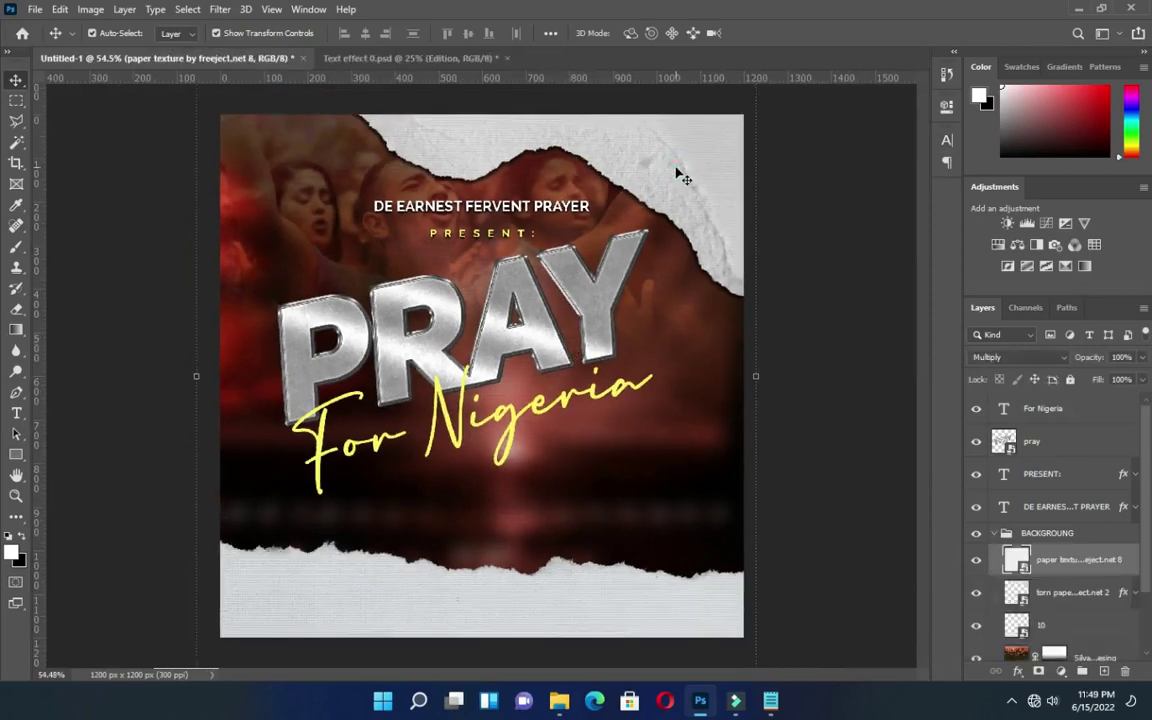
left_click(1050, 594)
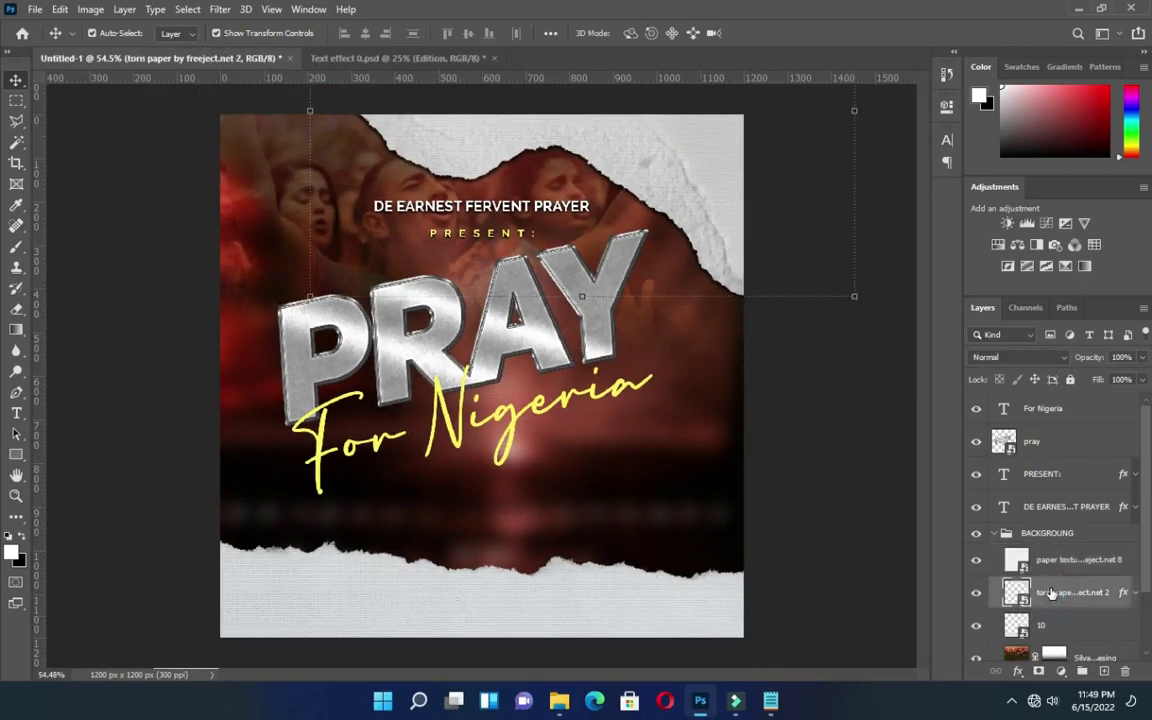
left_click(307, 220)
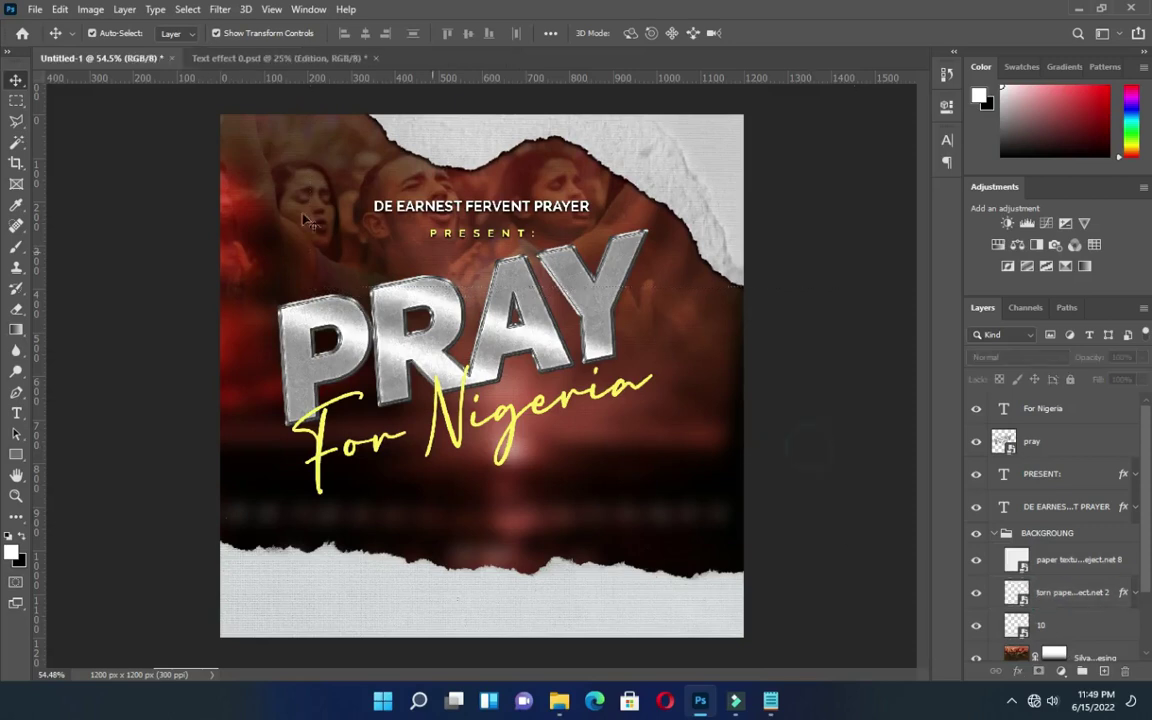
Nudge the masked crowd photo in the BACKGROUNG group upward.
scroll(1043, 590, "down", 2)
left_click(1045, 593)
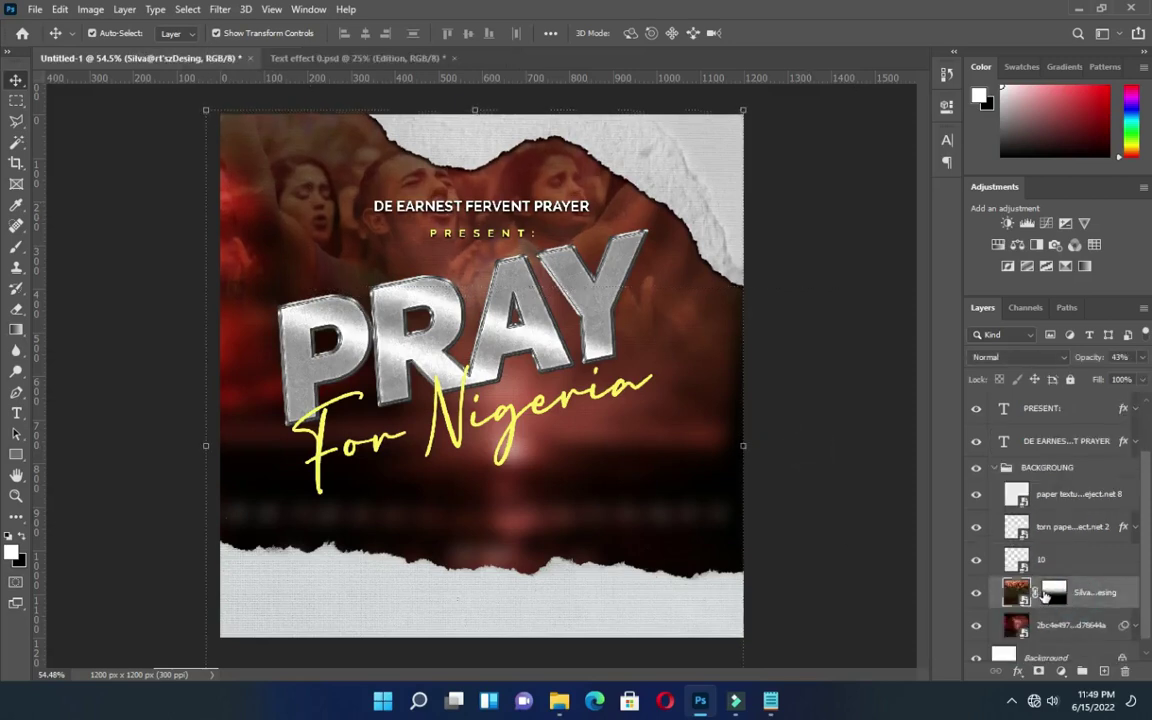
key("Up")
key("Up")
key("Up")
key("Up")
key("Up")
key("Up")
key("Up")
key("Up")
key("Up")
key("Up")
key("Up")
key("Up")
key("Up")
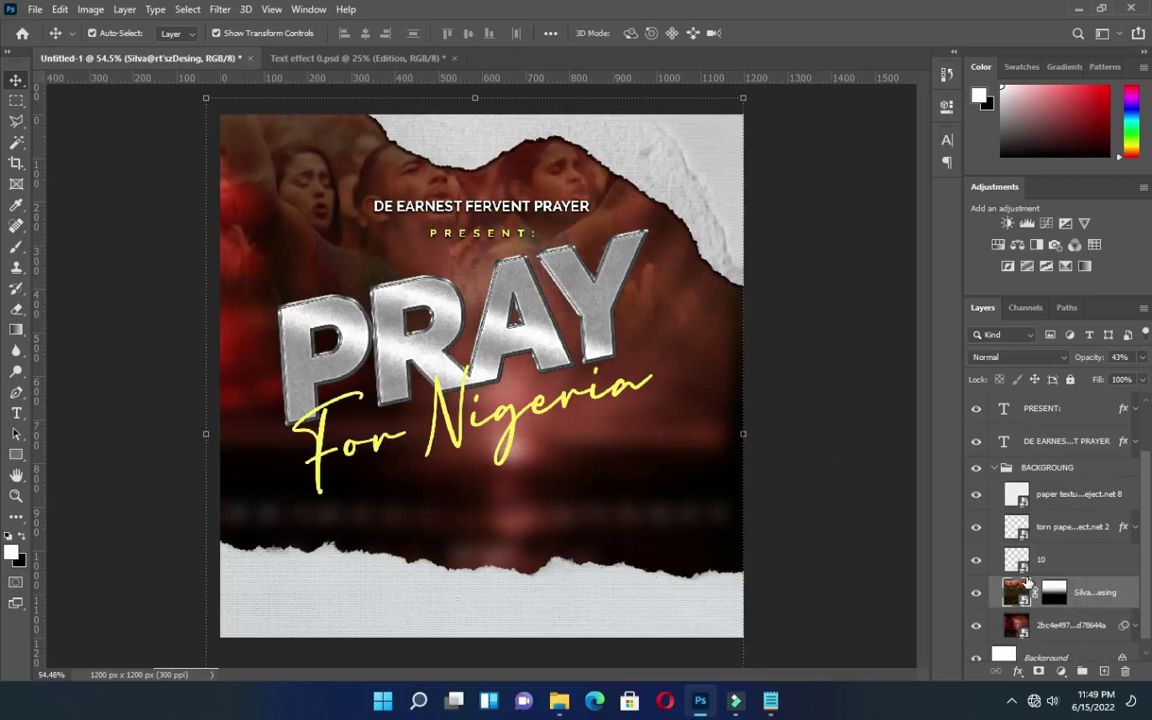
Rotate the upper torn paper layer to about 100.4° and move it up towards the flyer's top edge.
left_click(736, 204)
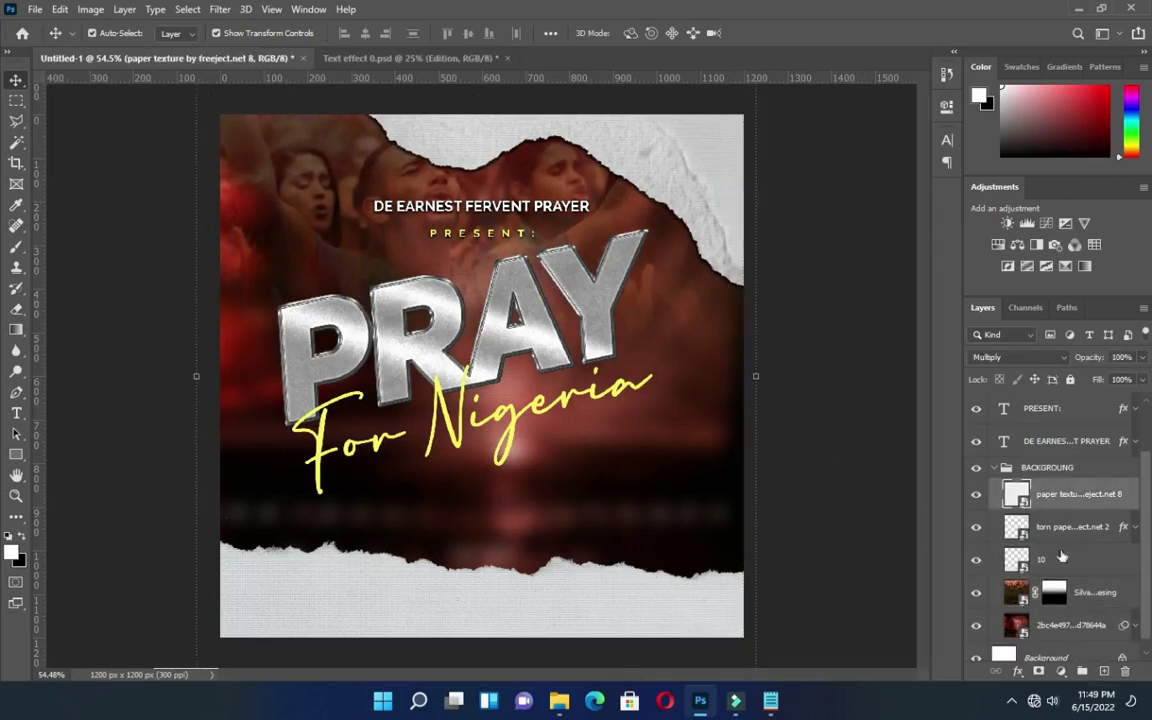
left_click(1052, 528)
left_click_drag(858, 289, 875, 362)
left_click_drag(627, 172, 614, 114)
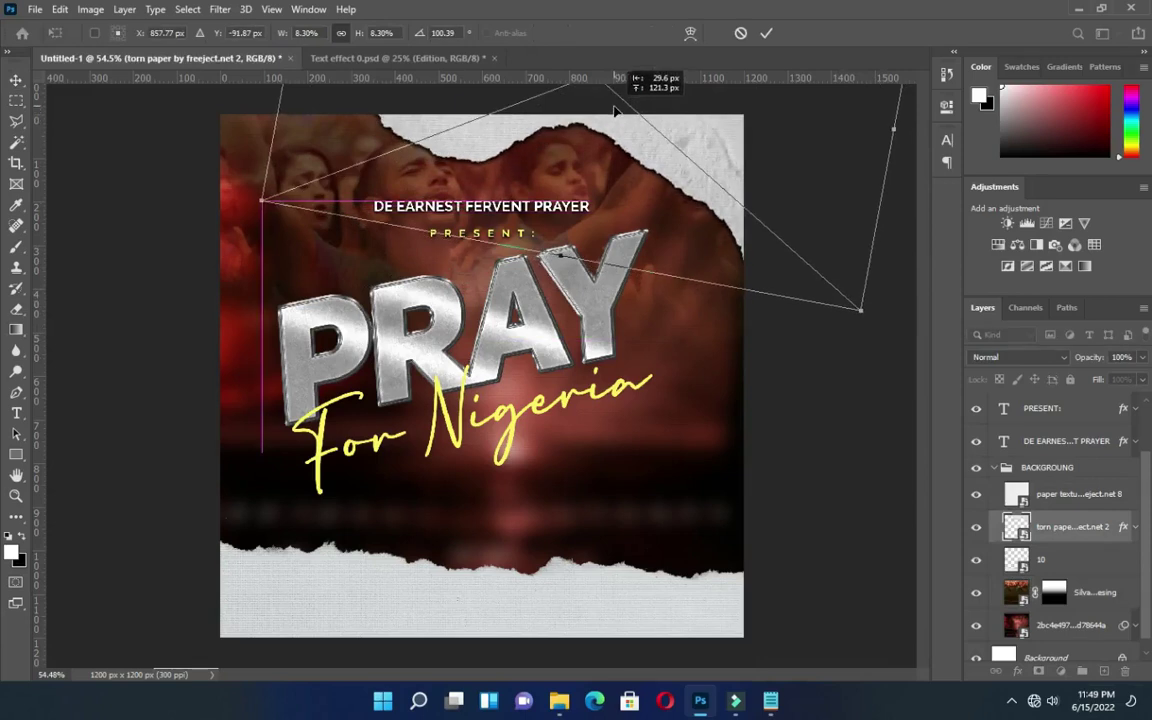
left_click(766, 33)
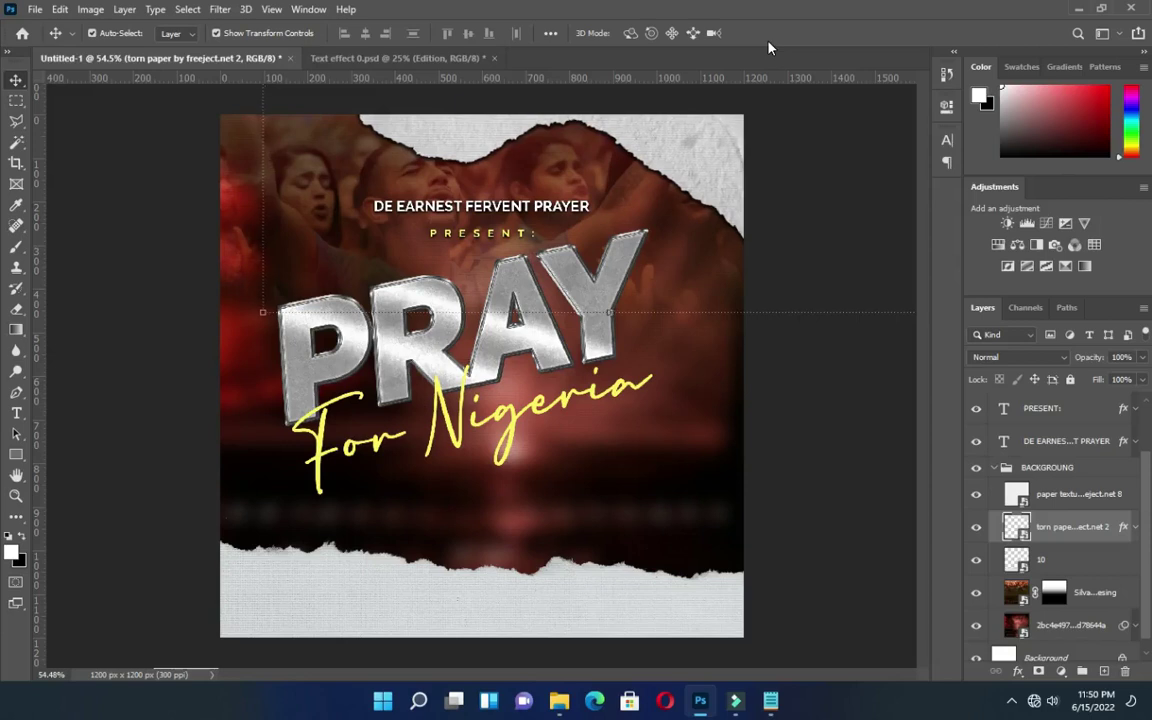
Nudge the upper torn paper layer down a little.
key("Down")
key("Down")
key("Down")
key("Down")
key("Down")
key("Down")
key("Down")
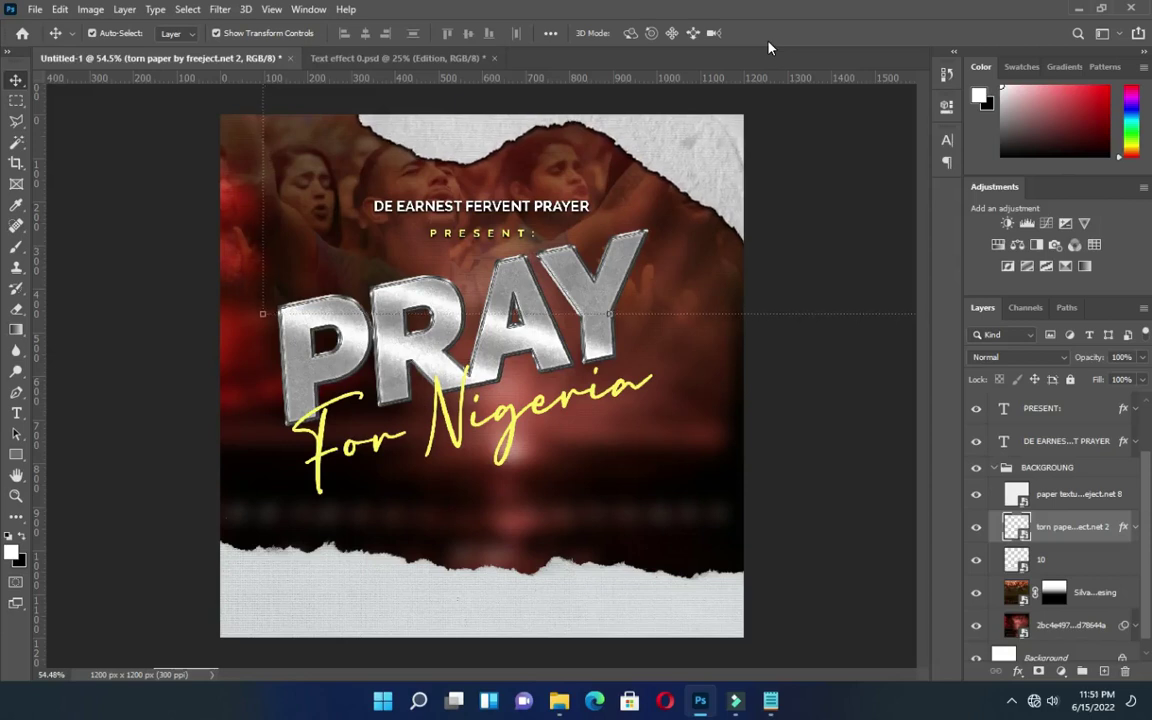
key("Down")
key("Down")
key("Down")
key("Down")
key("Down")
key("Down")
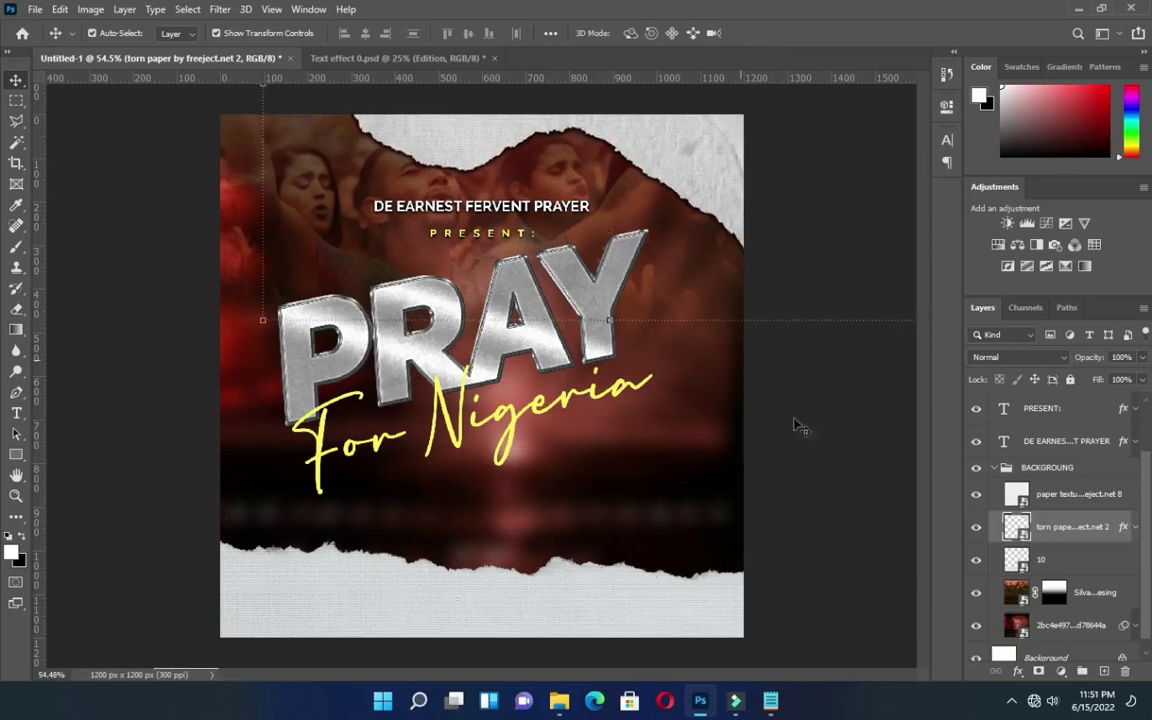
Move the masked crowd photo slightly down and to the right.
left_click(1090, 594)
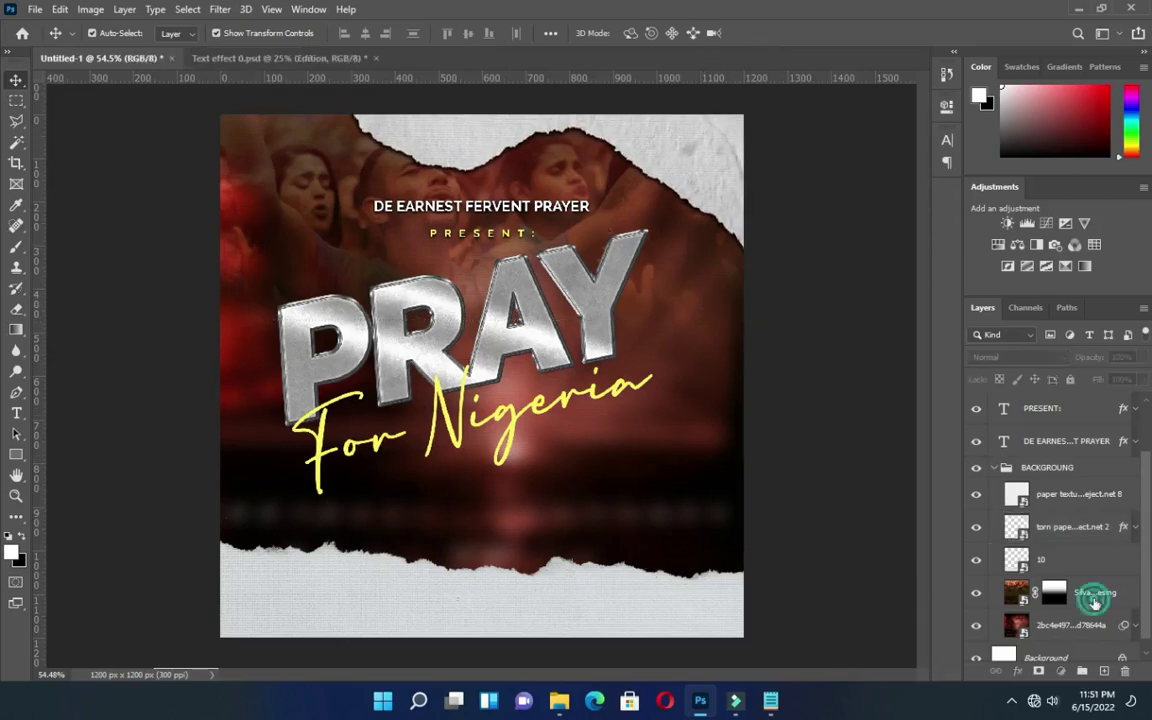
key("ctrl+t")
left_click_drag(650, 341, 661, 351)
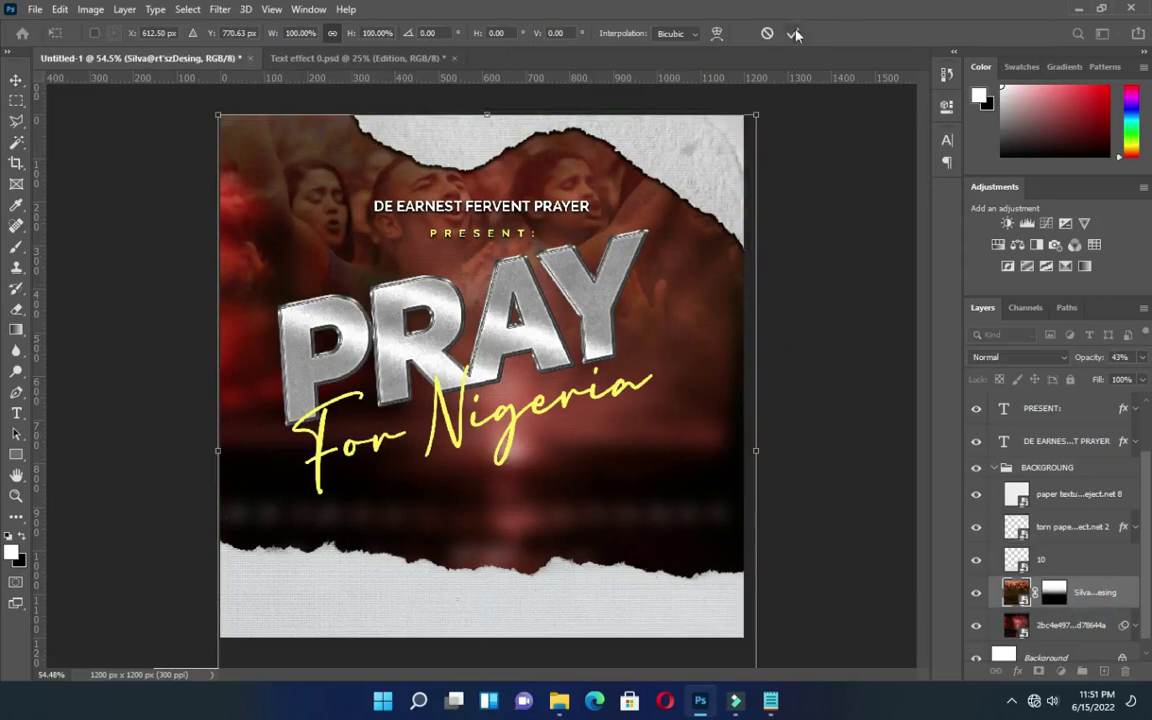
left_click(835, 193)
Adjust the upper torn paper so its edge reaches lower along the flyer's right side.
left_click(593, 202)
scroll(605, 245, "up", 2)
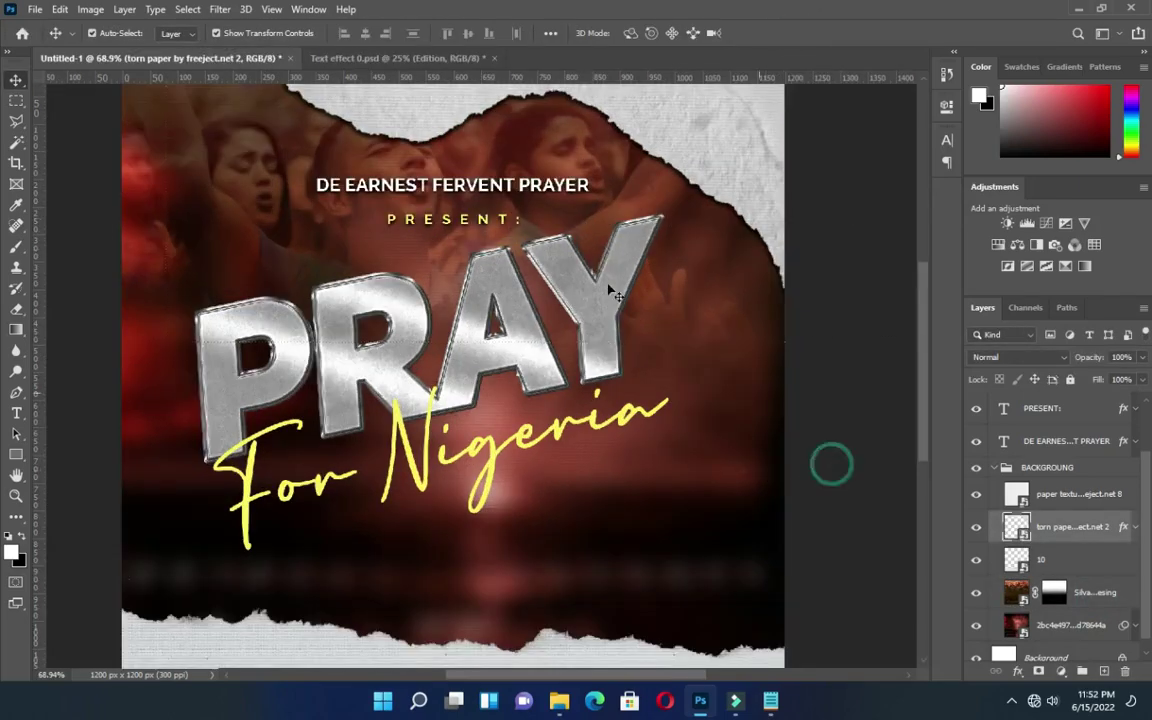
scroll(607, 290, "down", 2)
Move the "DE EARNEST FERVENT PRAYER" heading up to widen its gap to "PRESENT:".
left_click(502, 214)
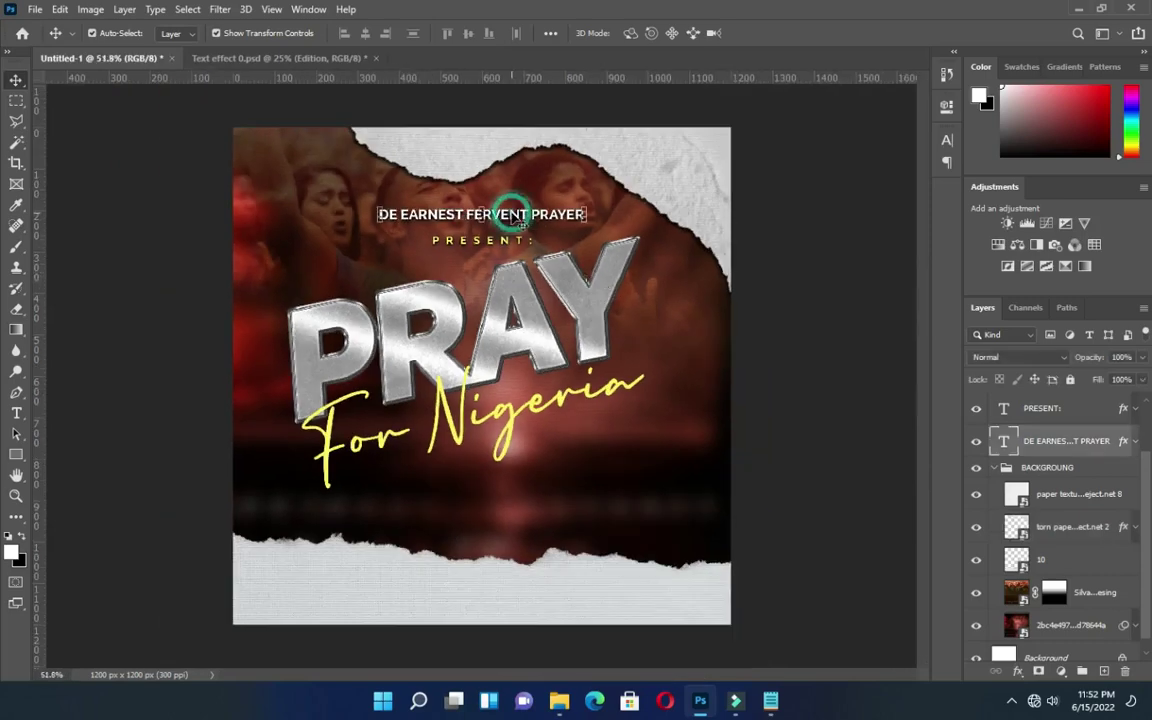
key("Up")
key("Up")
key("Up")
key("Up")
key("Up")
key("Up")
key("Up")
key("Up")
key("Up")
key("Up")
key("Up")
key("Up")
key("Up")
key("Up")
key("Up")
key("Up")
key("Up")
key("Up")
key("Up")
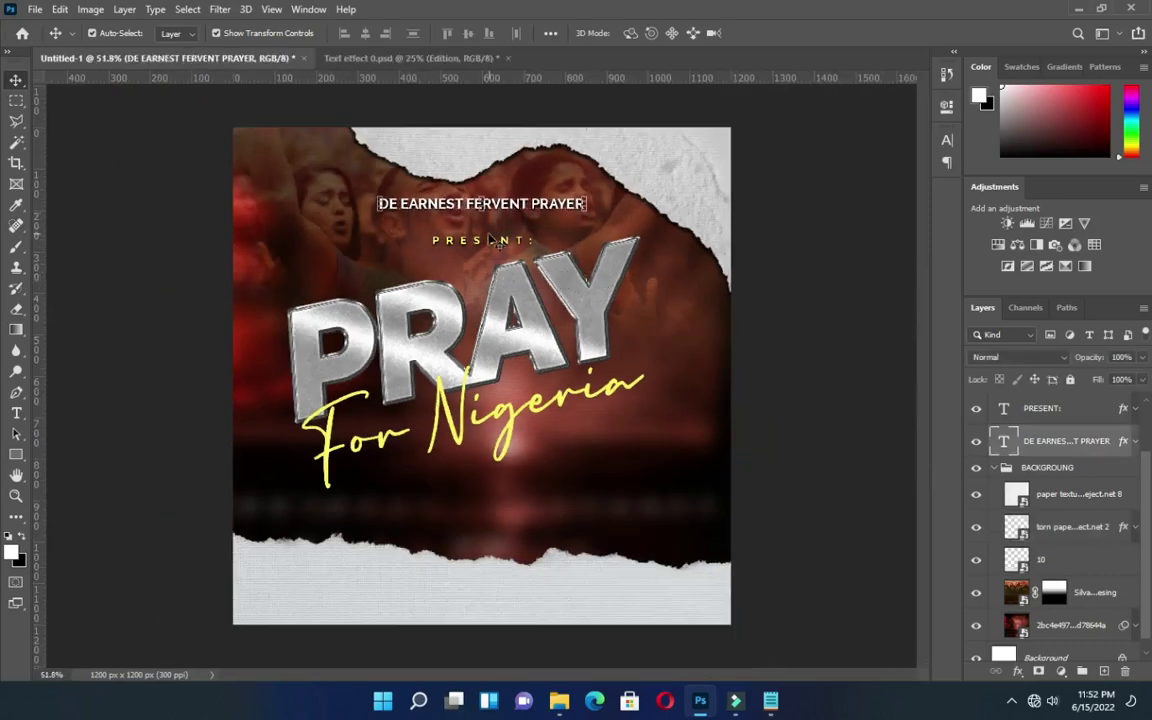
key("Down")
key("Down")
key("Down")
key("Down")
key("Down")
key("Down")
key("Down")
key("Down")
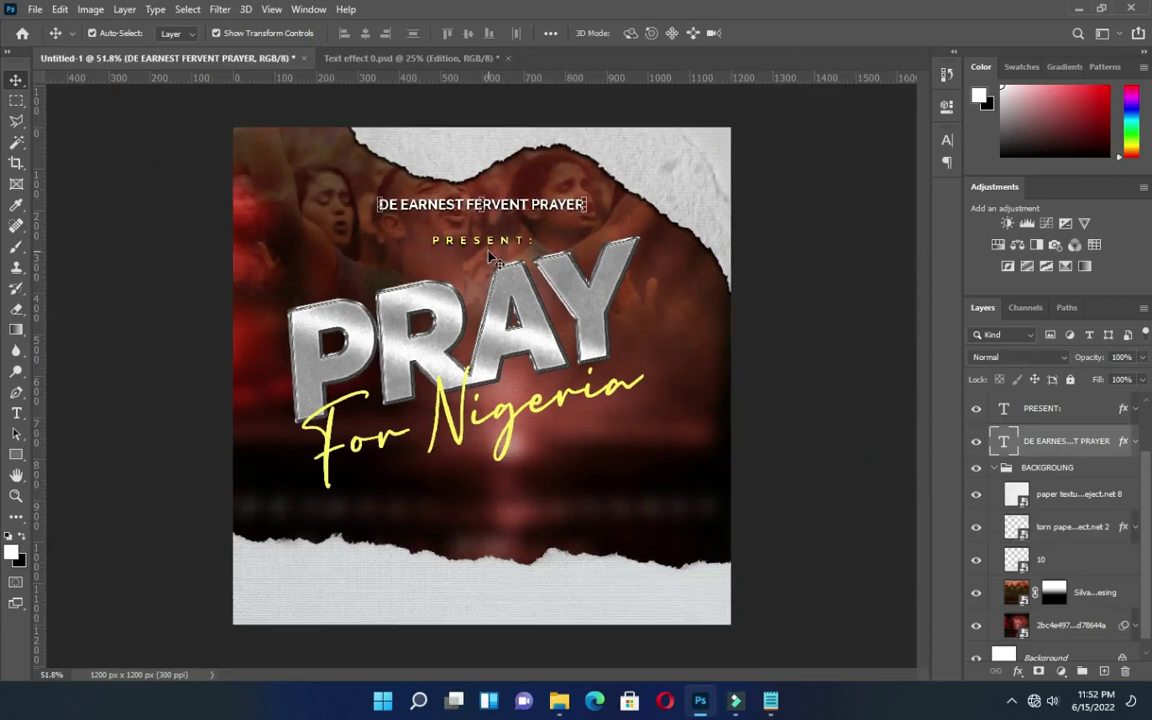
key("Up")
key("Up")
key("Up")
key("Up")
key("Up")
key("Up")
key("Up")
key("Up")
key("Up")
key("Up")
key("Up")
key("Up")
key("Up")
key("Up")
key("Up")
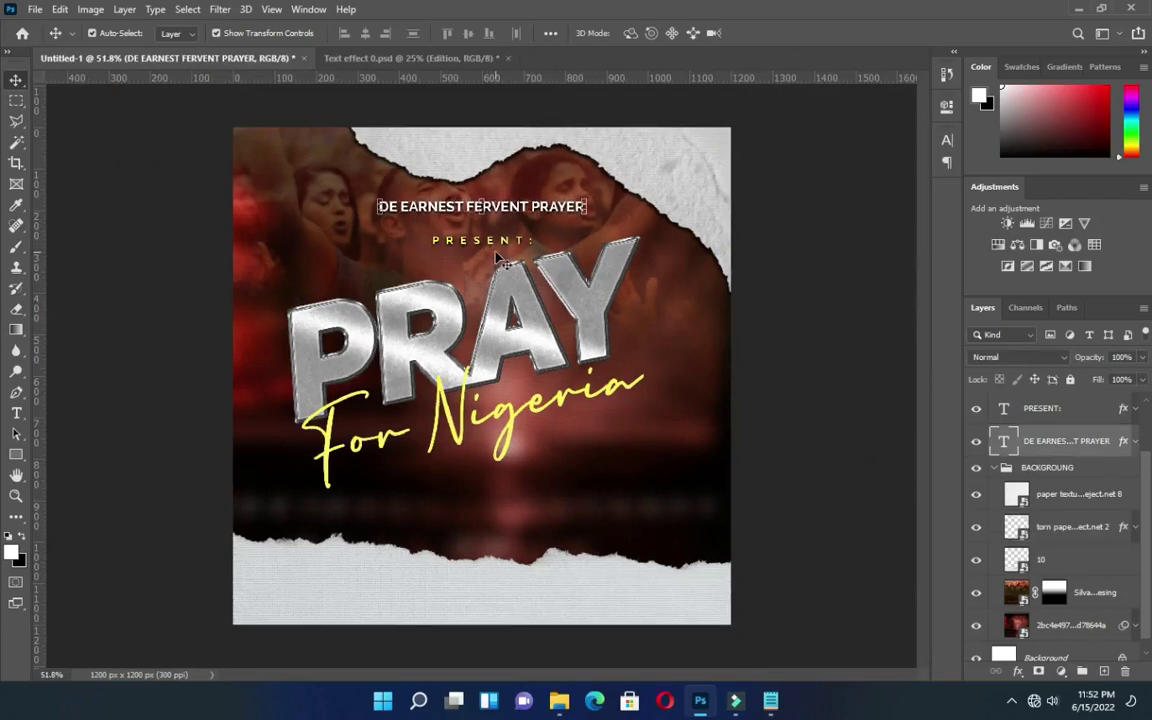
key("Up")
key("Up")
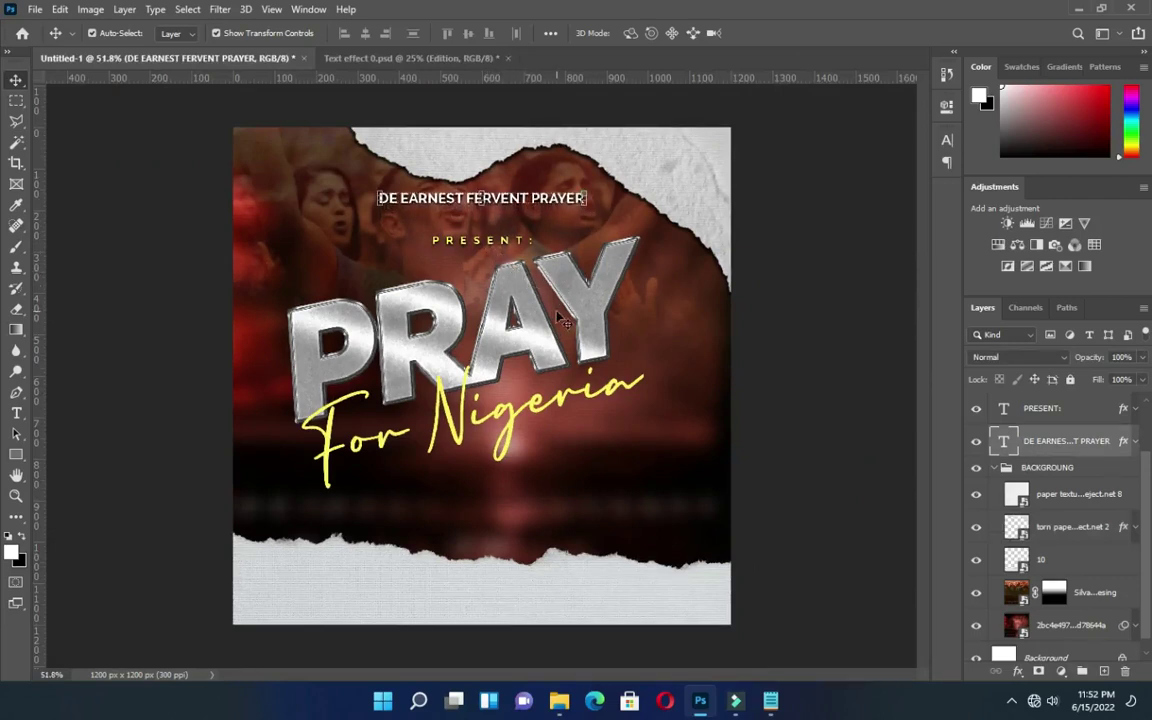
key("Up")
key("Up")
Move the "PRESENT:" text up closer to the heading and scale it down slightly.
left_click(470, 239)
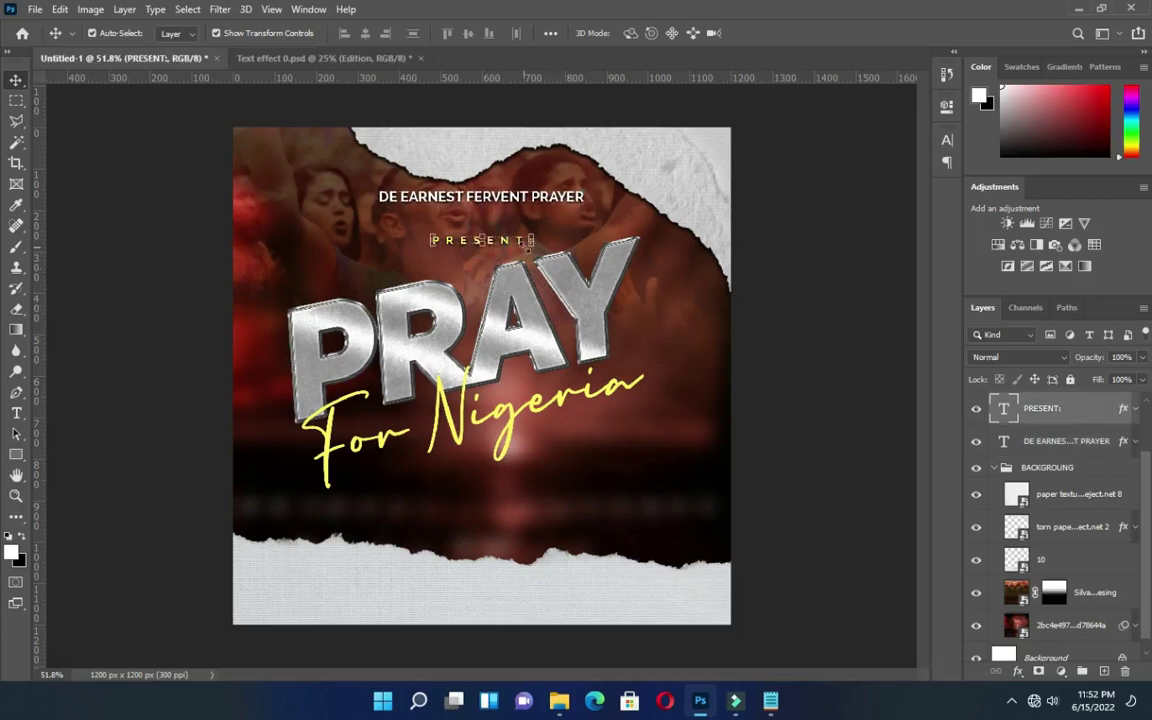
key("Up")
key("Up")
key("Up")
mouse_move(532, 247)
left_mouse_down()
mouse_move(549, 235)
mouse_move(486, 229)
mouse_move(532, 240)
left_mouse_up()
left_click(816, 170)
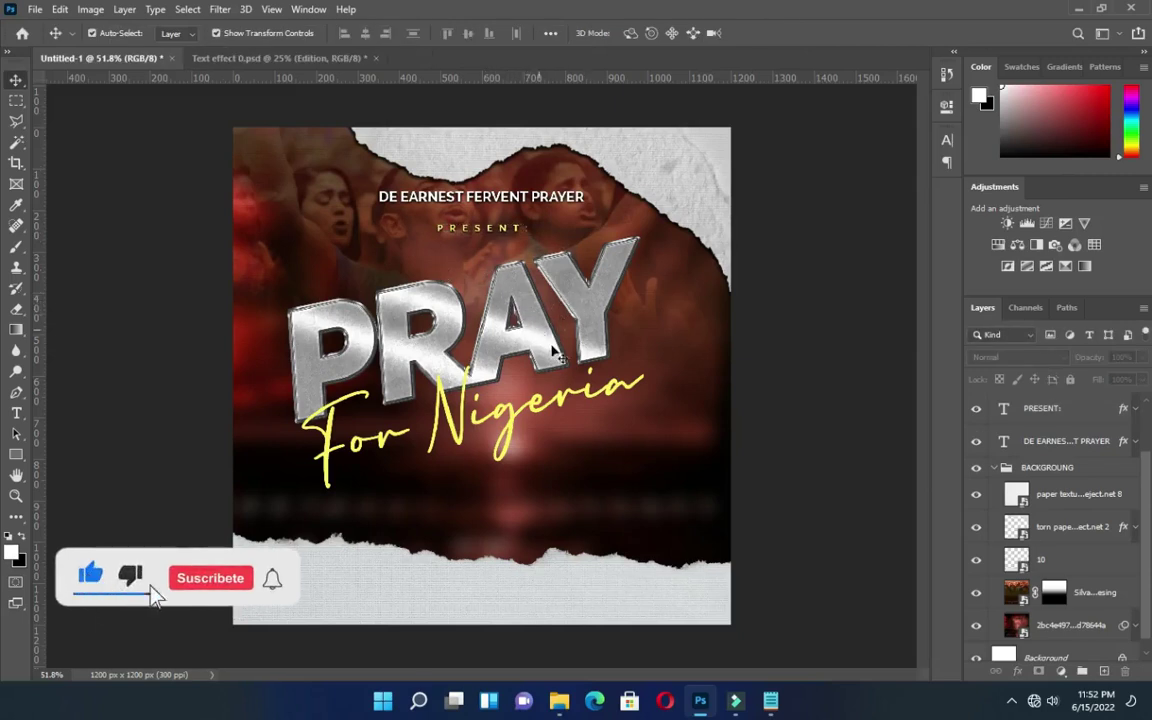
Collapse the BACKGROUNG group and move the "For Nigeria" and pray layers up together, closer to "PRESENT:".
left_click(994, 467)
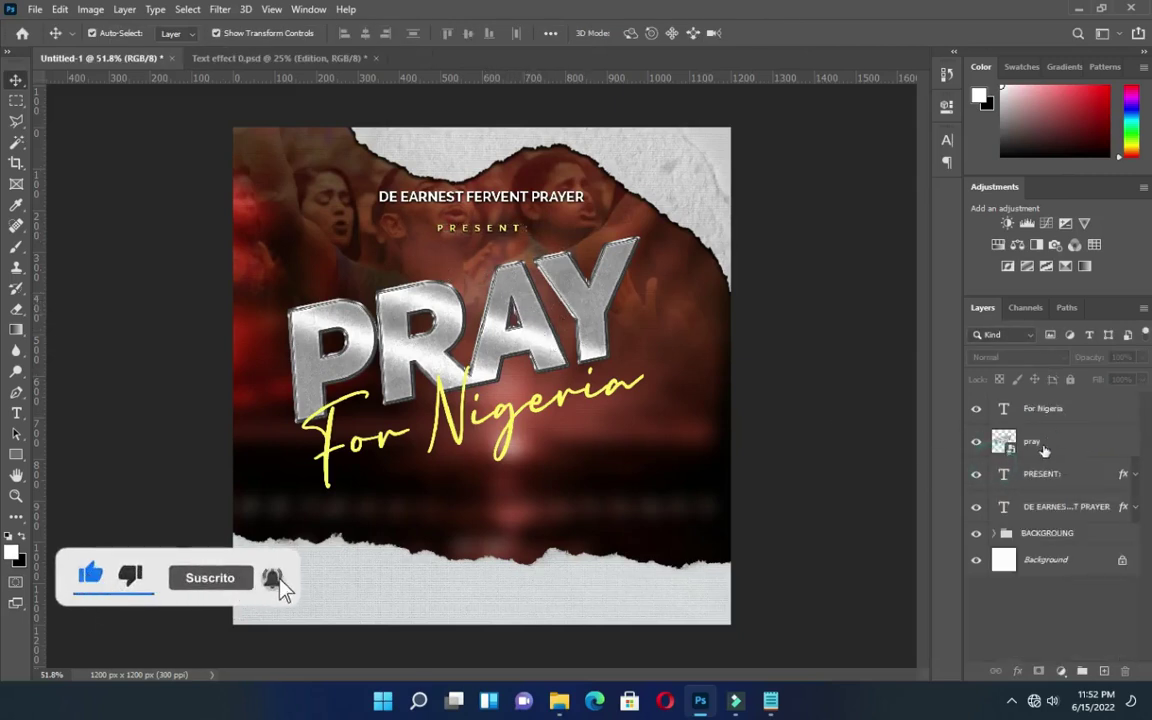
left_click(1042, 411)
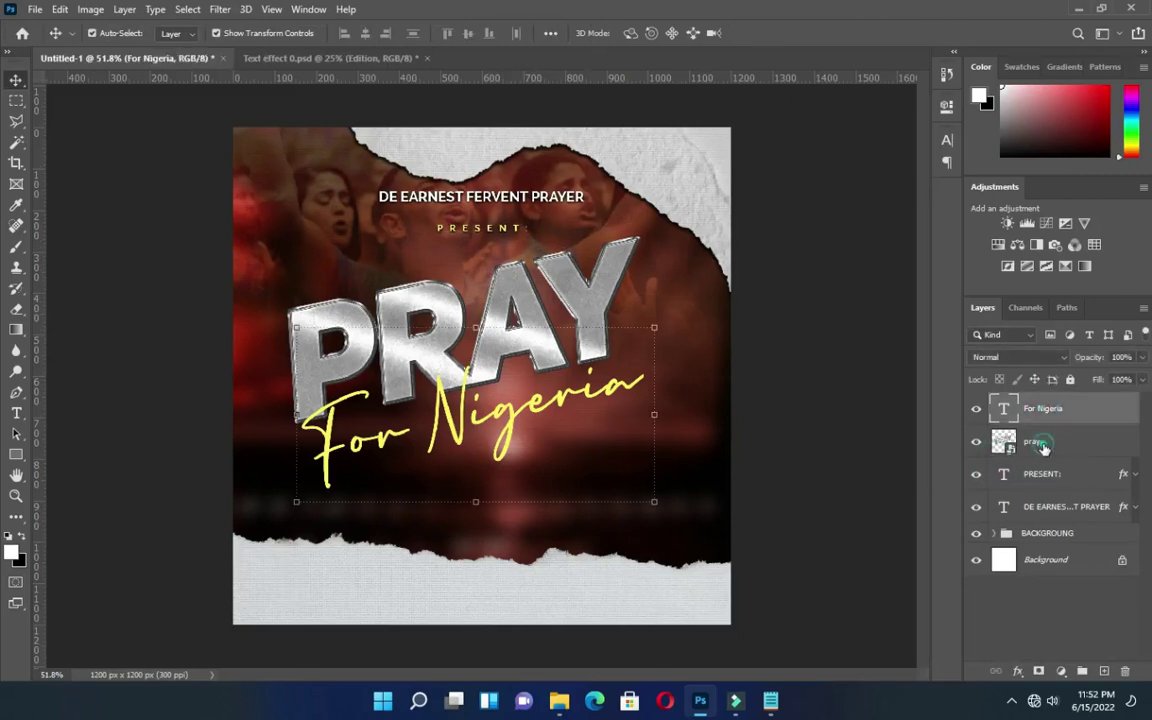
left_click(1043, 445, "shift")
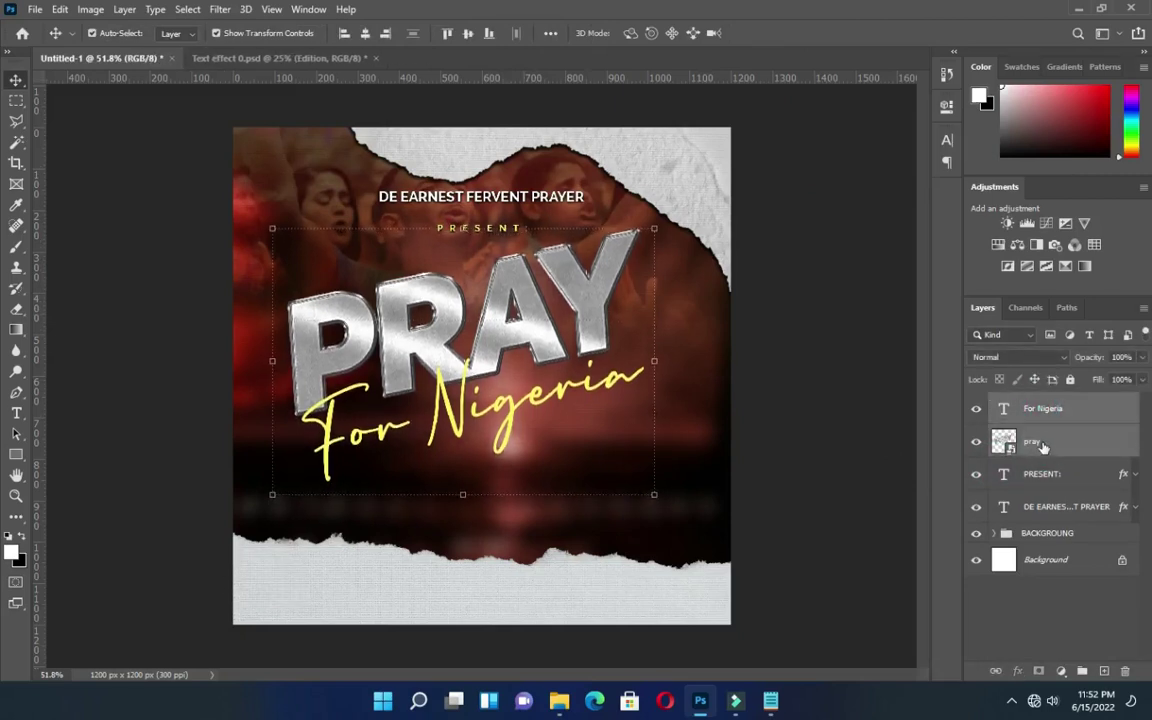
key("Up")
key("Up")
key("Up")
key("Up")
key("Up")
key("Up")
key("Up")
key("Up")
key("Up")
key("Up")
key("Up")
key("Up")
key("Up")
key("Up")
key("Up")
key("Up")
key("Up")
key("Up")
key("Up")
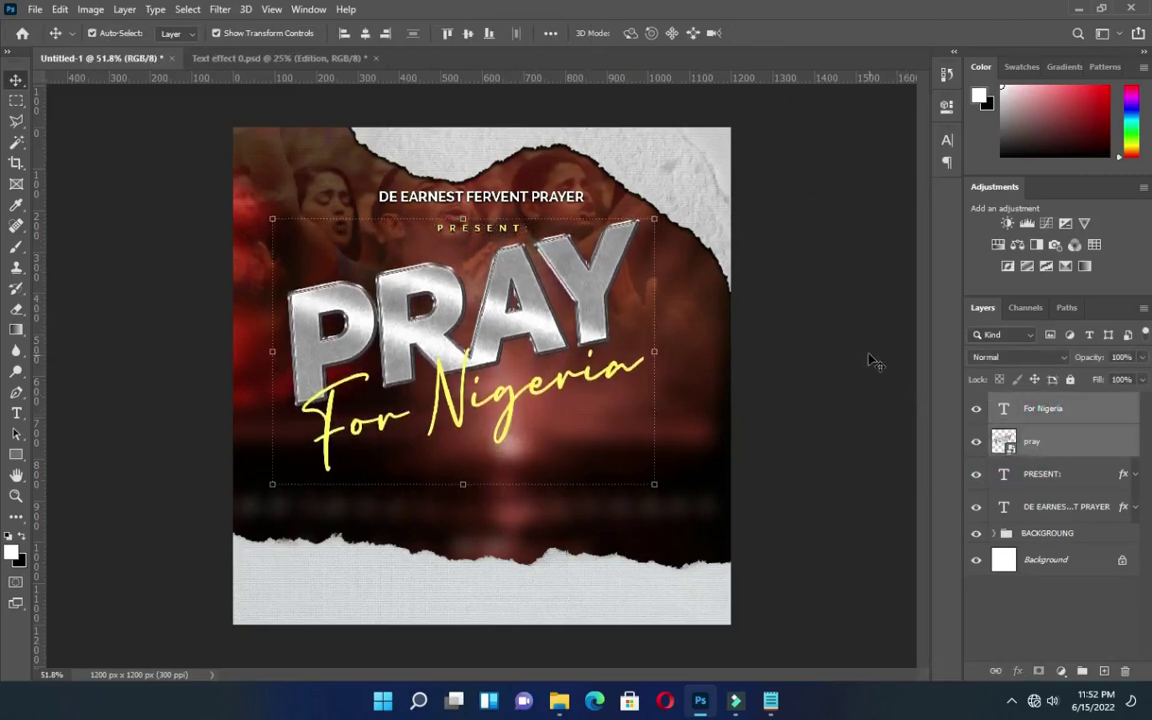
key("Up")
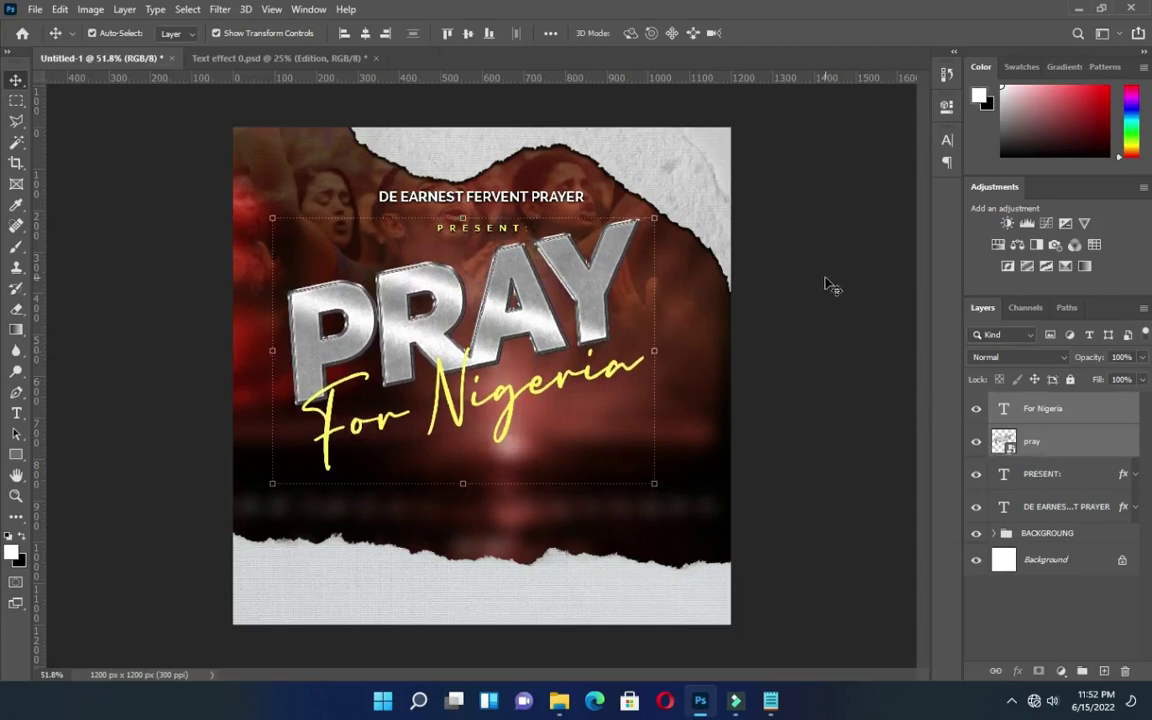
key("Down")
key("Down")
key("Down")
key("Down")
key("Down")
key("Down")
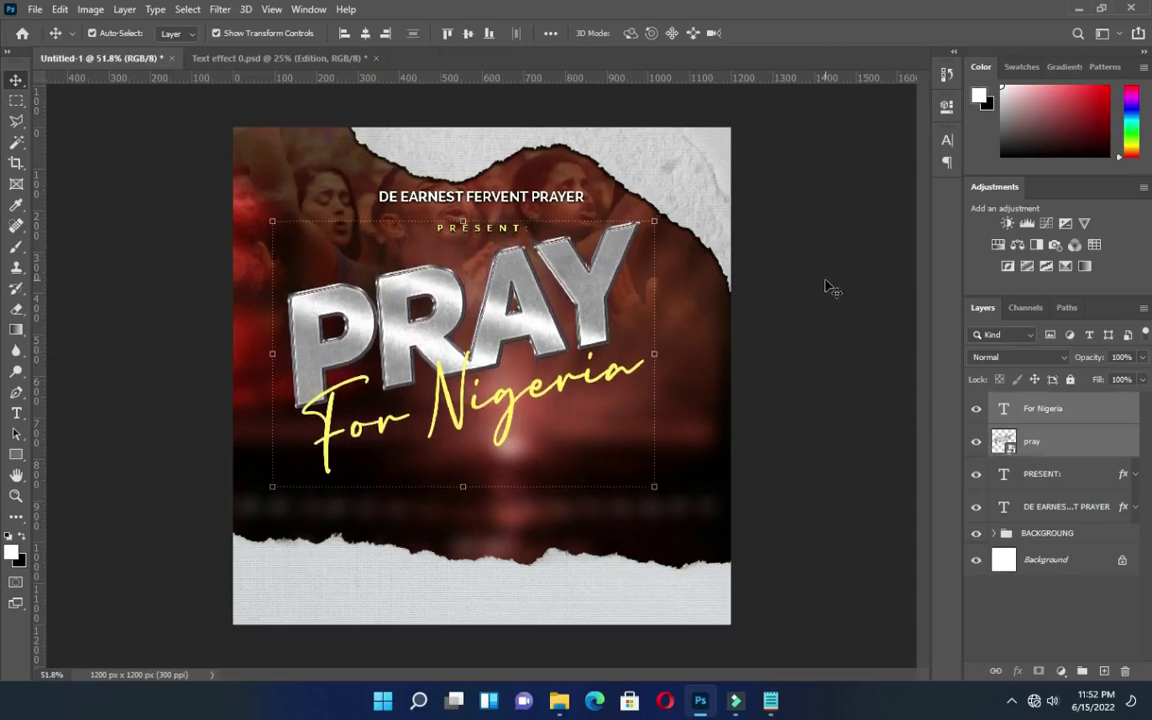
left_click(825, 287)
Start a new text line below "For Nigeria" in Raleway SemiBold with the colour ffffff.
scroll(460, 355, "up", 3)
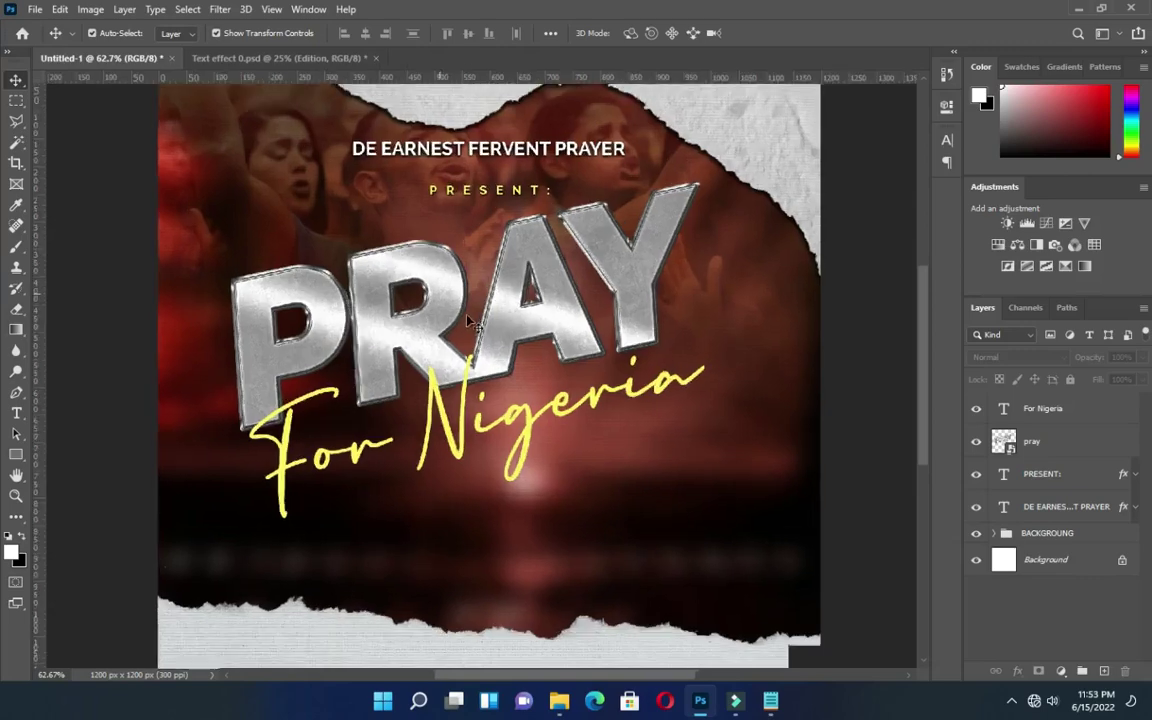
scroll(465, 310, "down", 1)
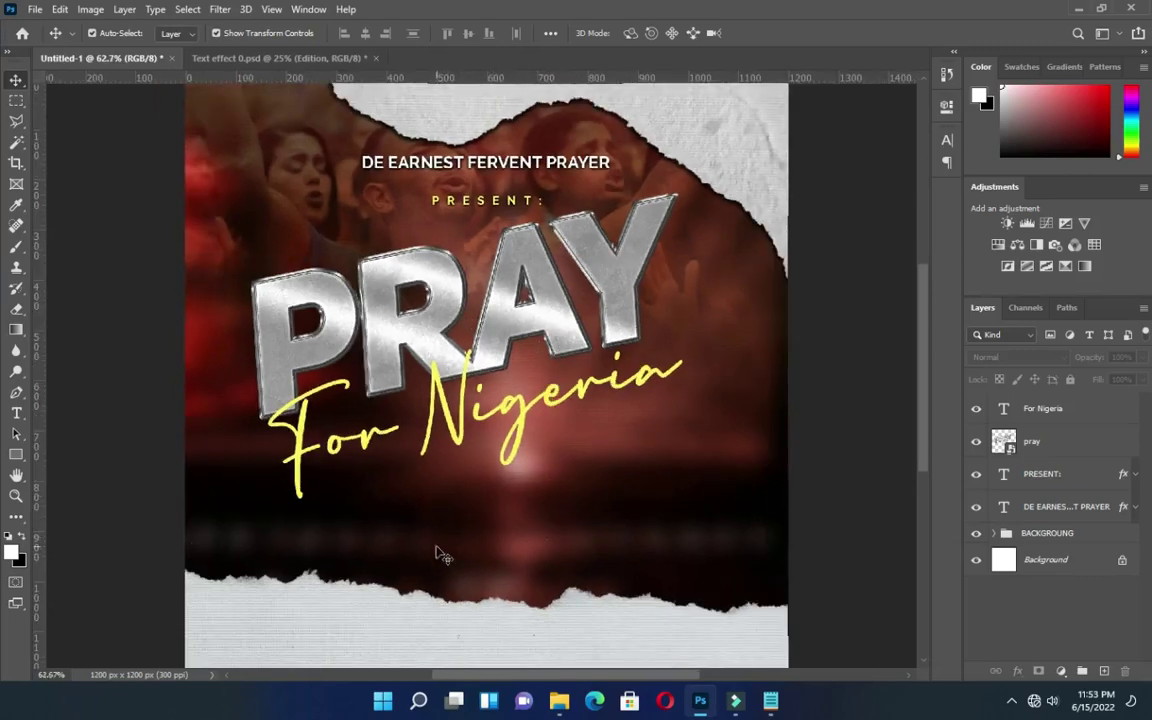
key("t")
left_click(380, 514)
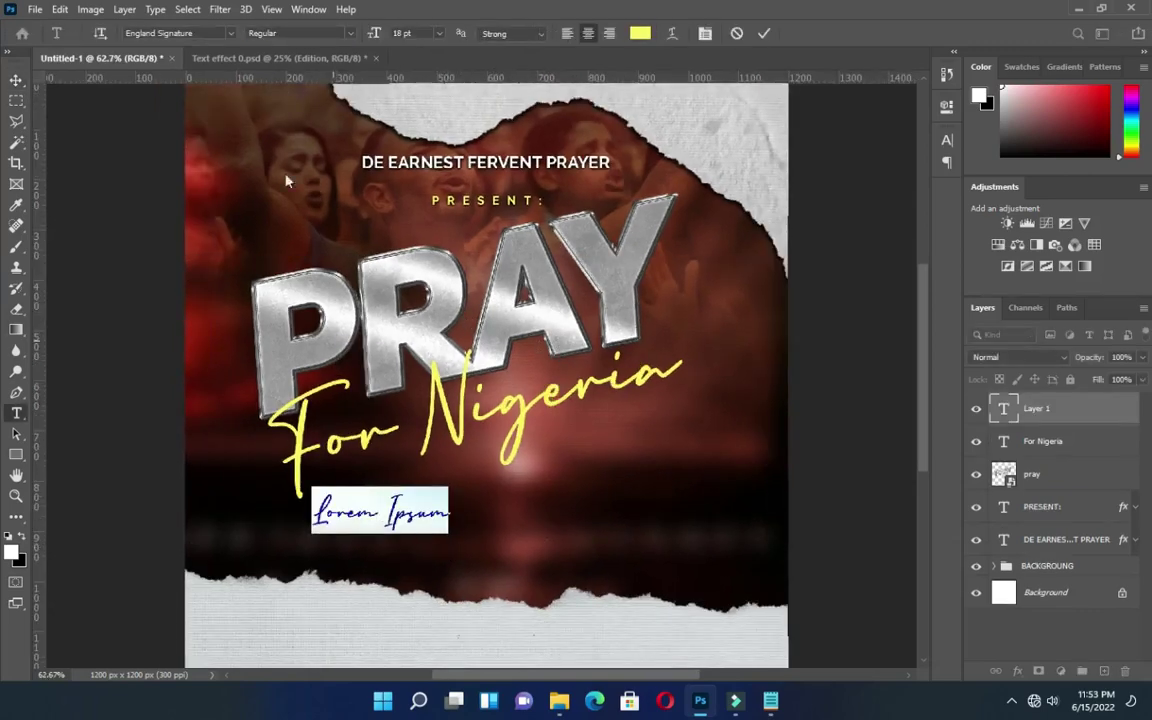
left_click(236, 37)
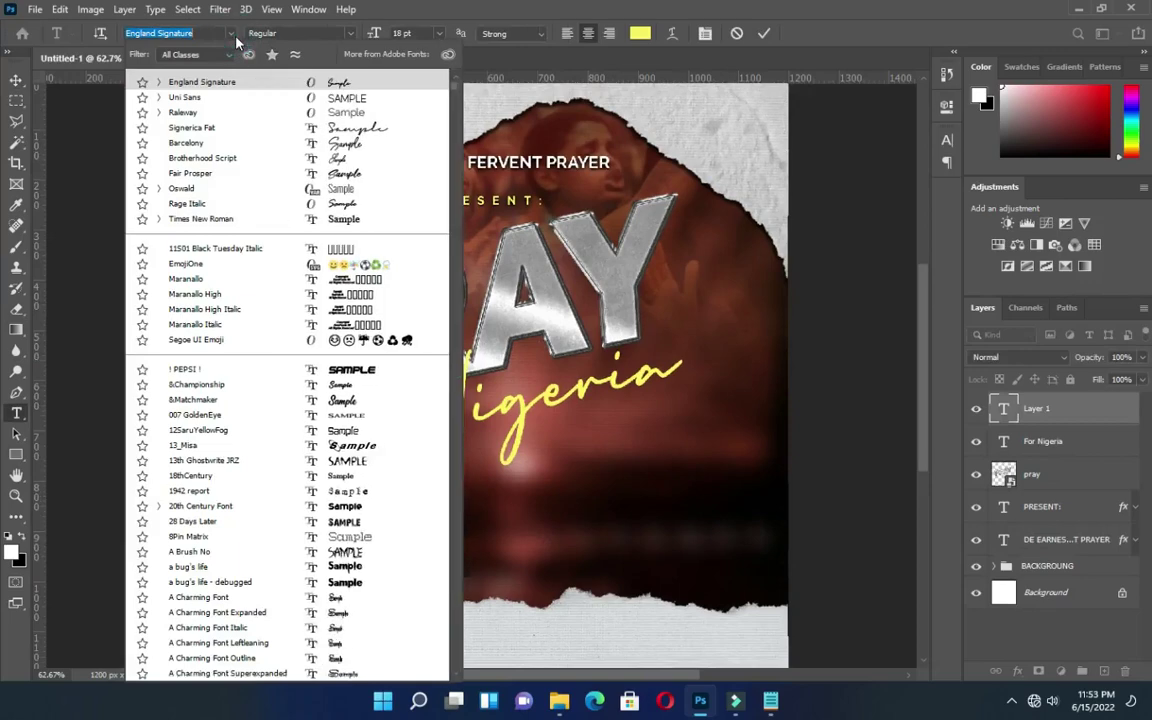
left_click(183, 111)
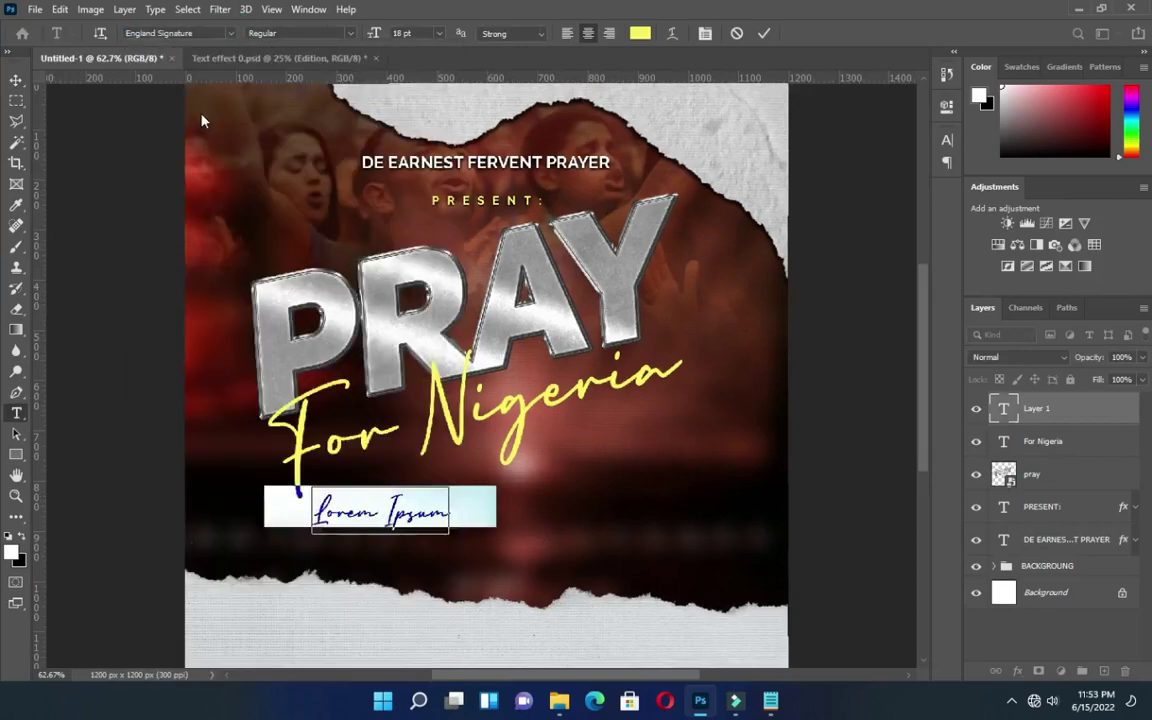
left_click(312, 33)
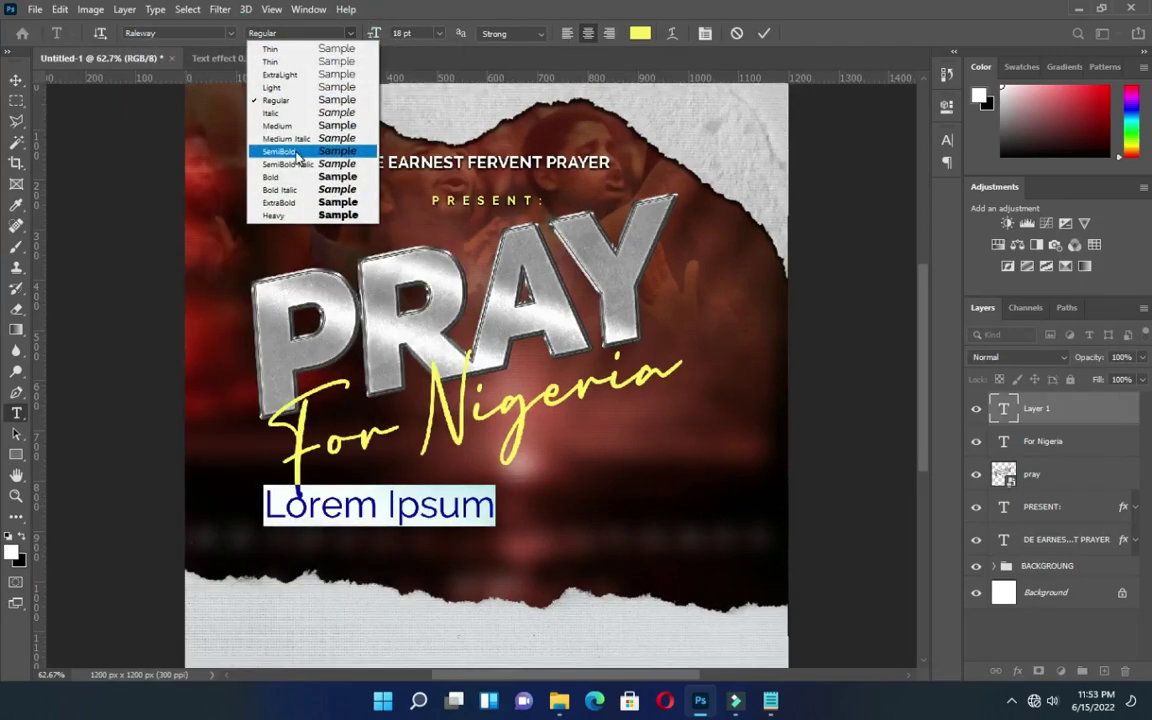
left_click(296, 155)
left_click(640, 33)
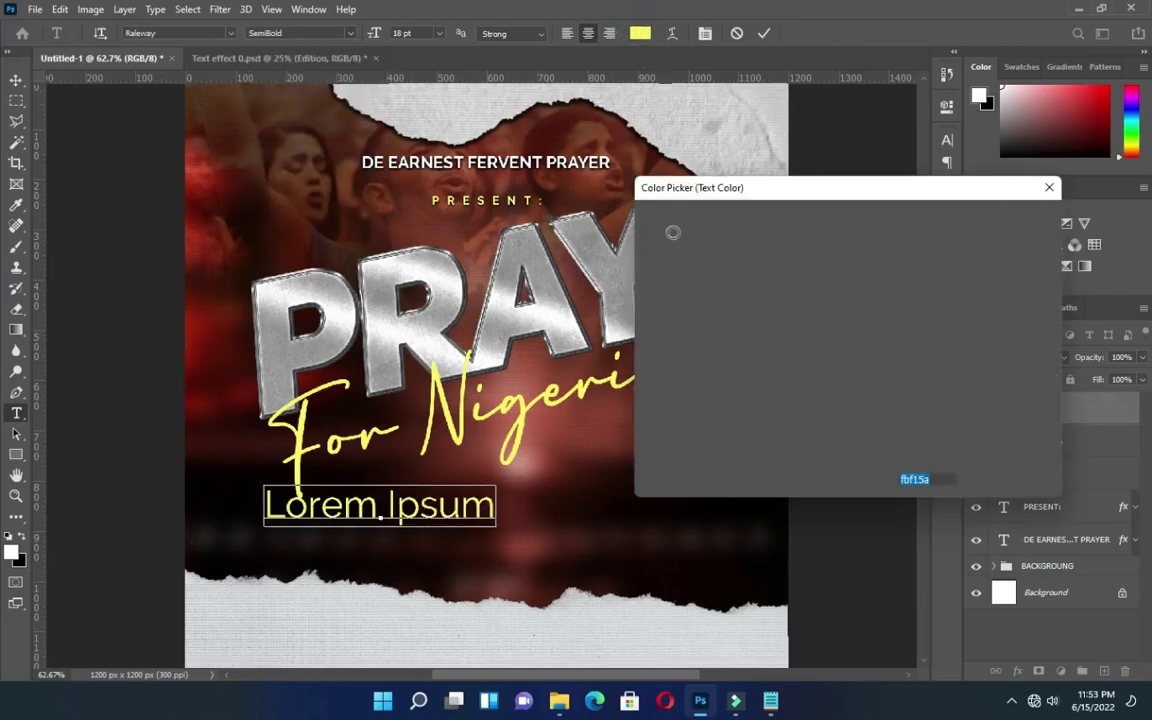
type("ffffff")
left_click(1016, 219)
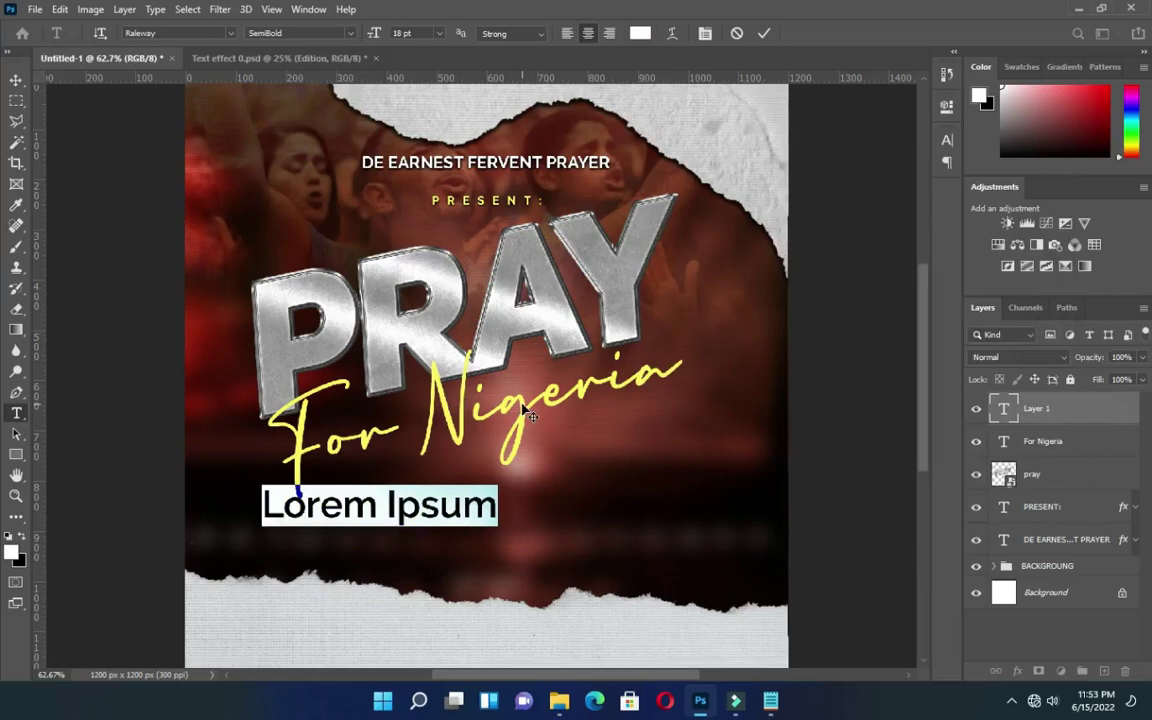
Copy the word SPEAKER from the TEXT file in Notepad and paste it into the new text line in Photoshop.
left_click(770, 700)
key("ctrl+c")
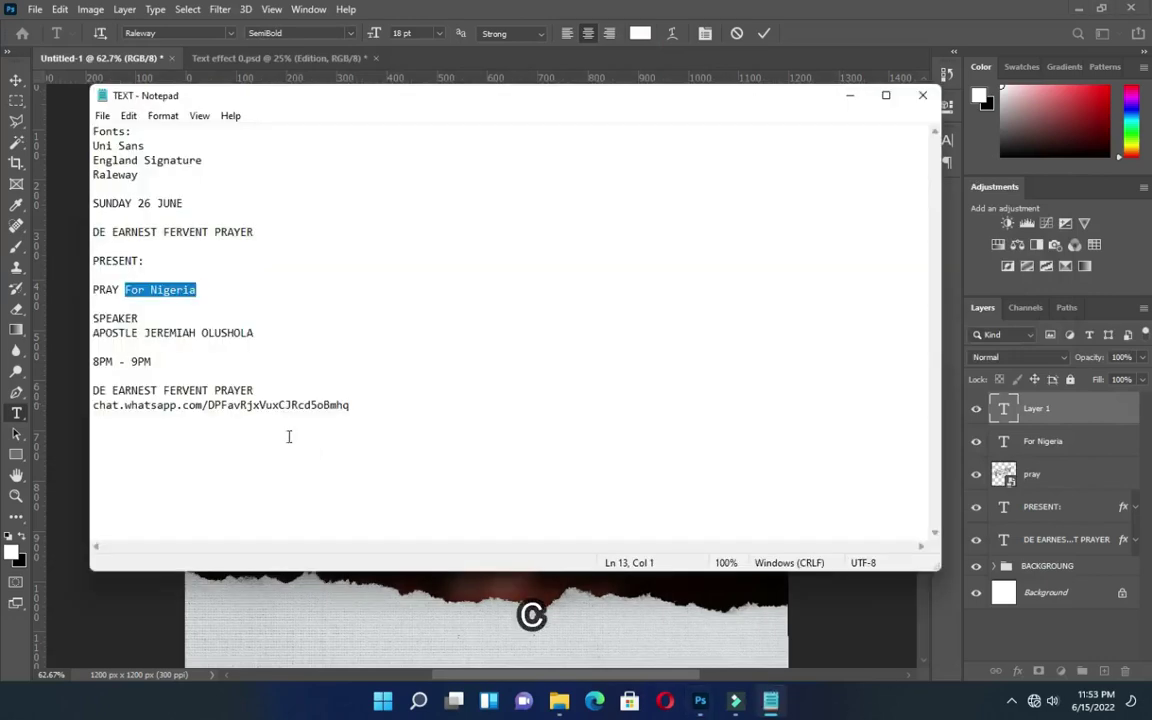
left_click_drag(140, 318, 92, 318)
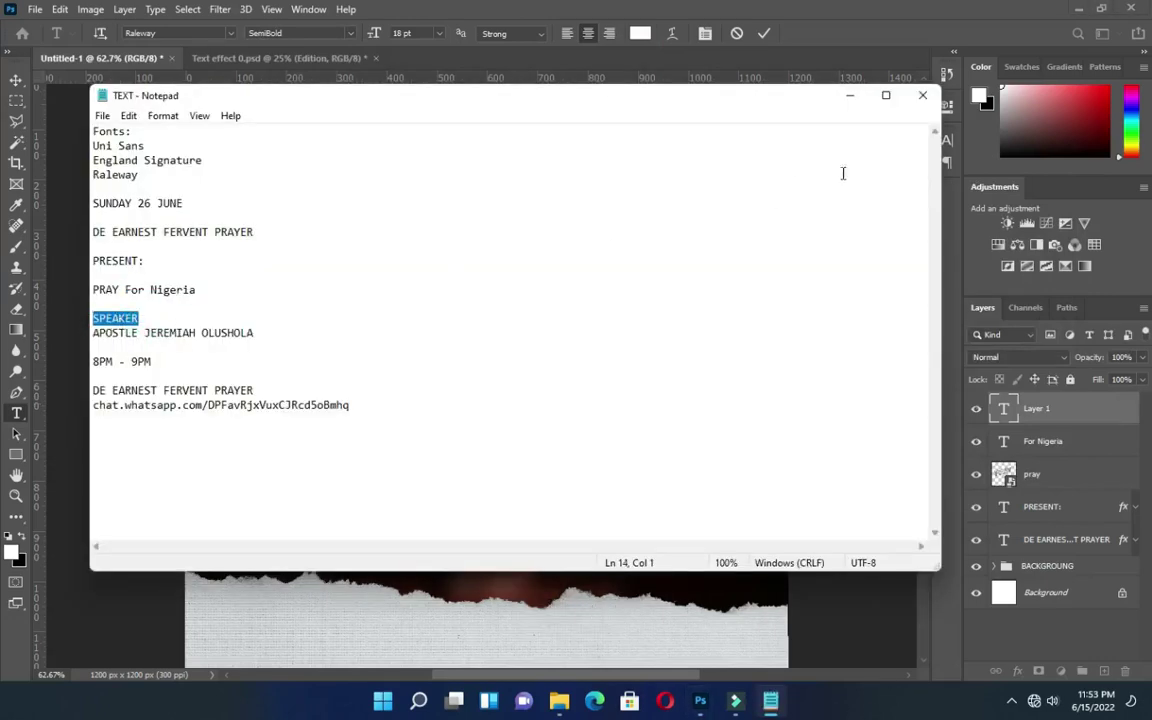
left_click(851, 97)
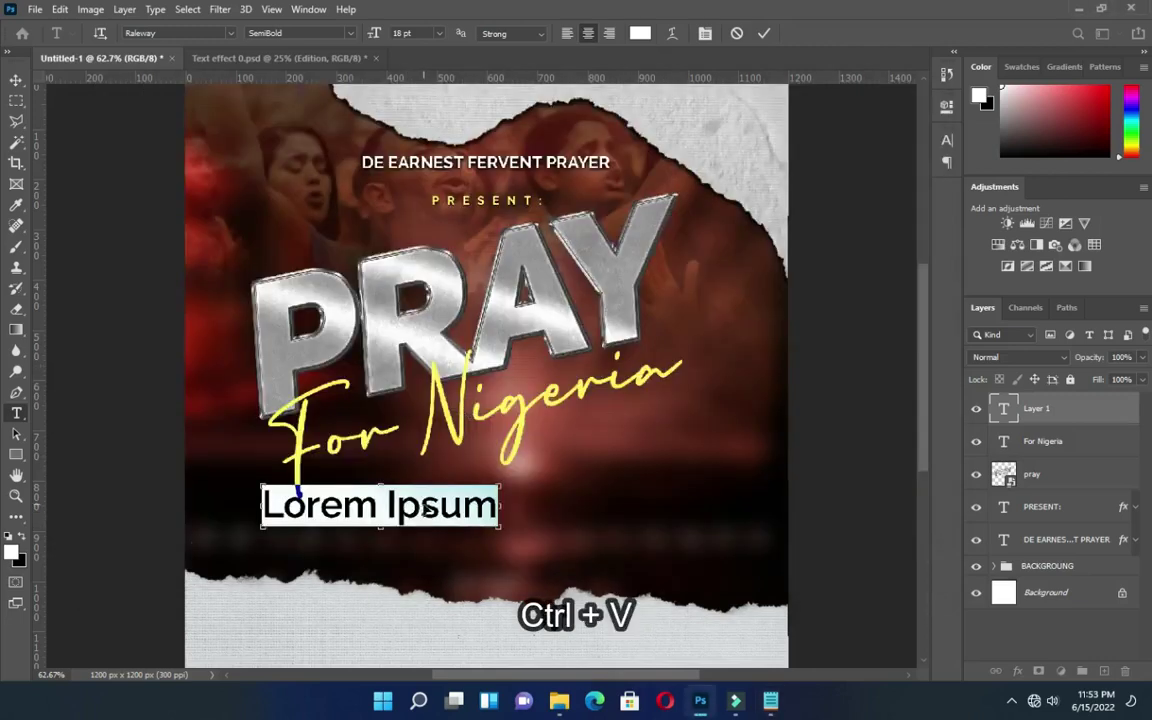
left_click(765, 34)
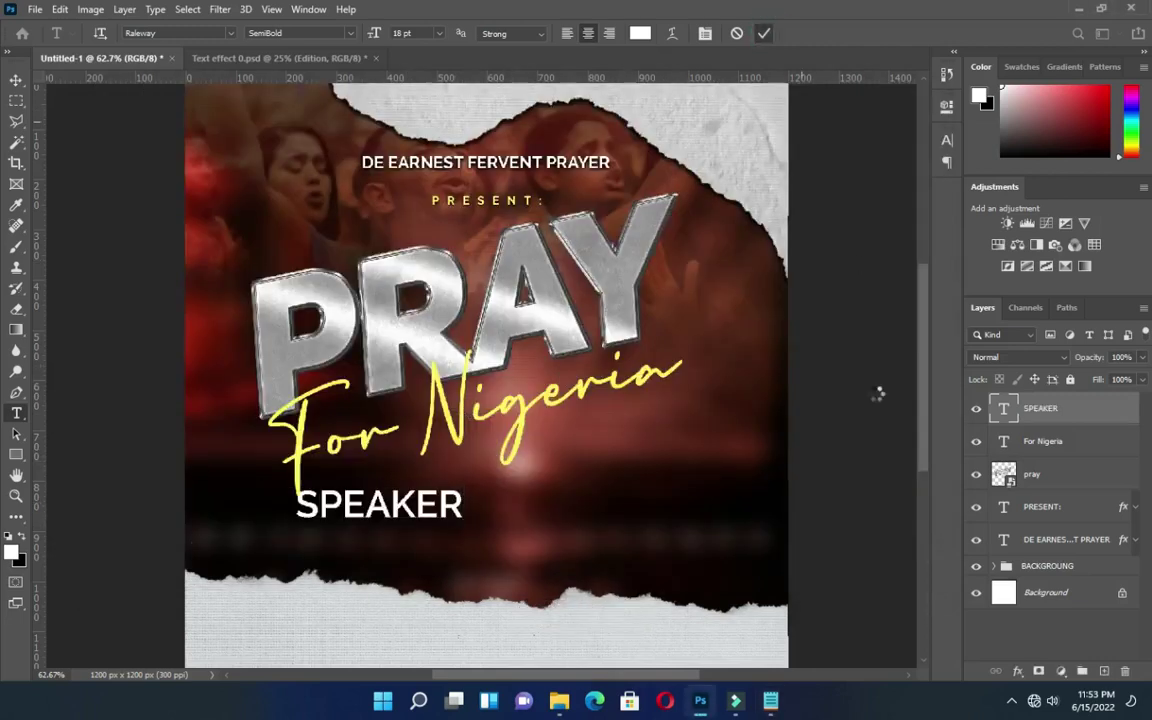
Scale the SPEAKER text down to about 40% and set its tracking to 1200.
key("v")
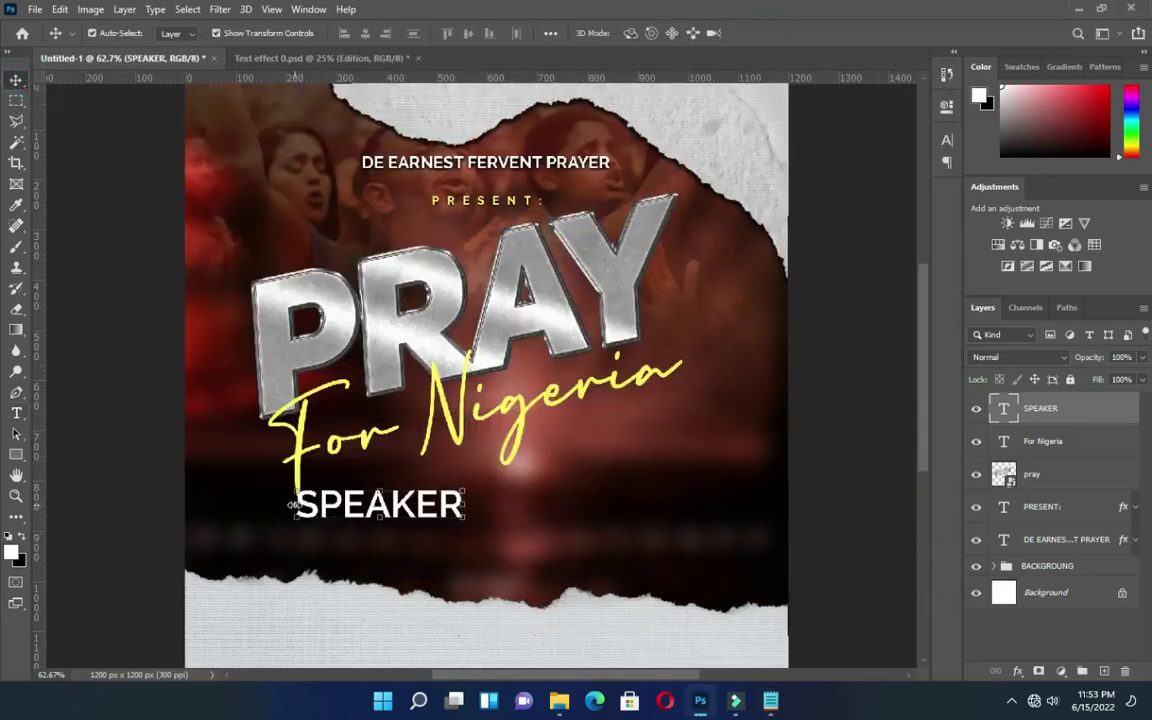
left_click_drag(293, 505, 402, 510)
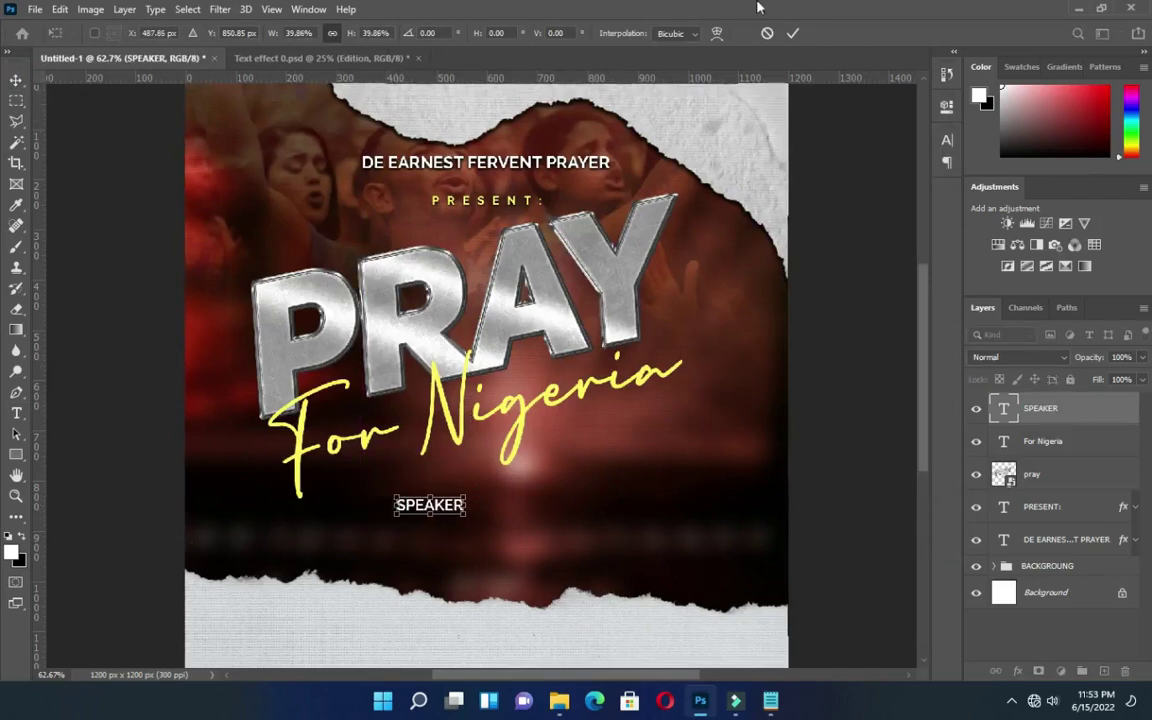
left_click(792, 33)
left_click(947, 140)
mouse_move(860, 195)
left_mouse_down()
mouse_move(925, 200)
mouse_move(912, 197)
left_mouse_up()
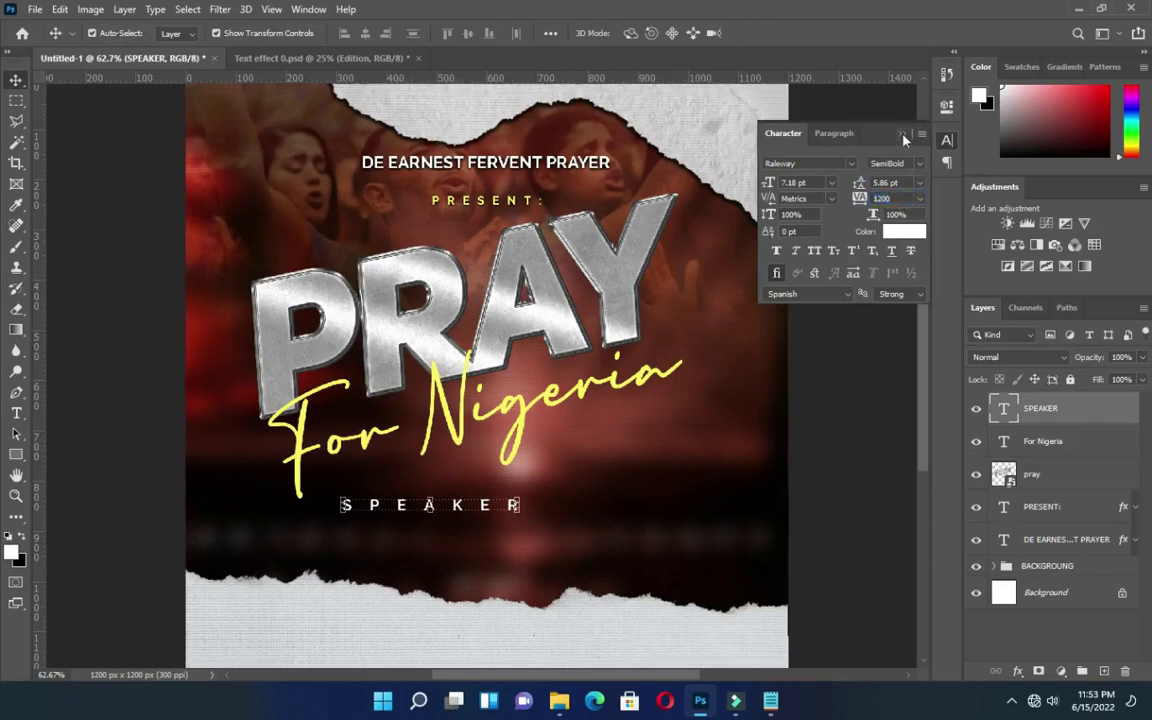
left_click(812, 120)
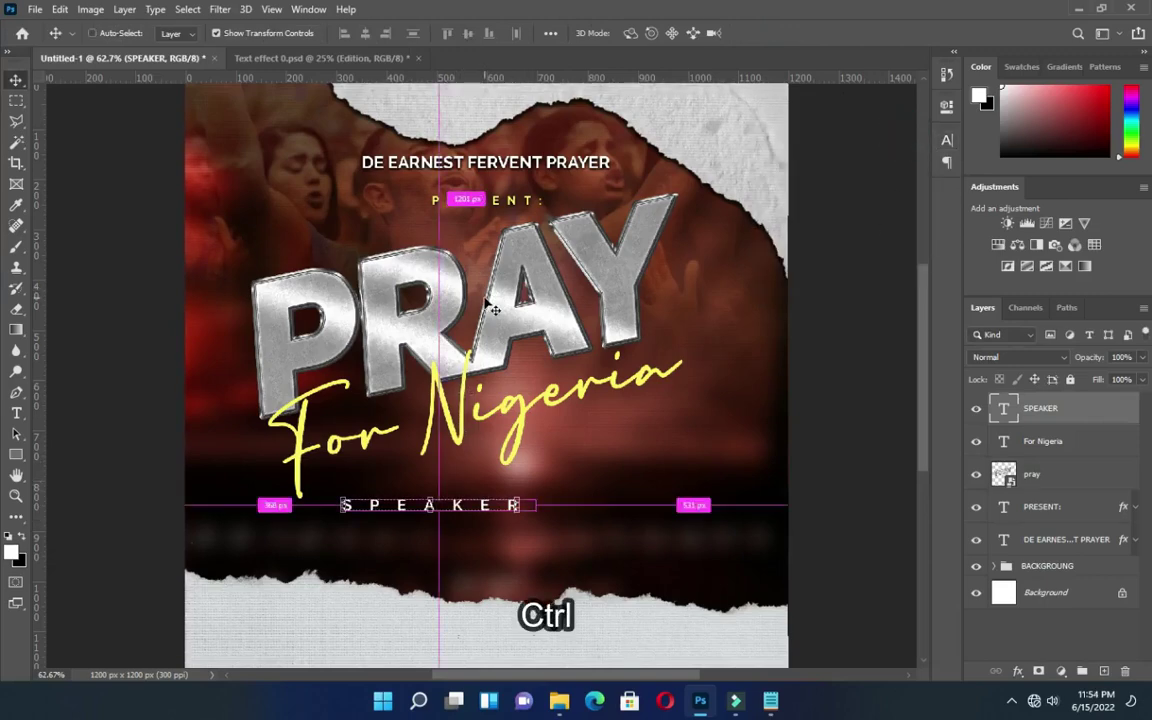
Centre the SPEAKER text horizontally on the whole canvas and clear the selection.
key("ctrl+a")
left_click(365, 33)
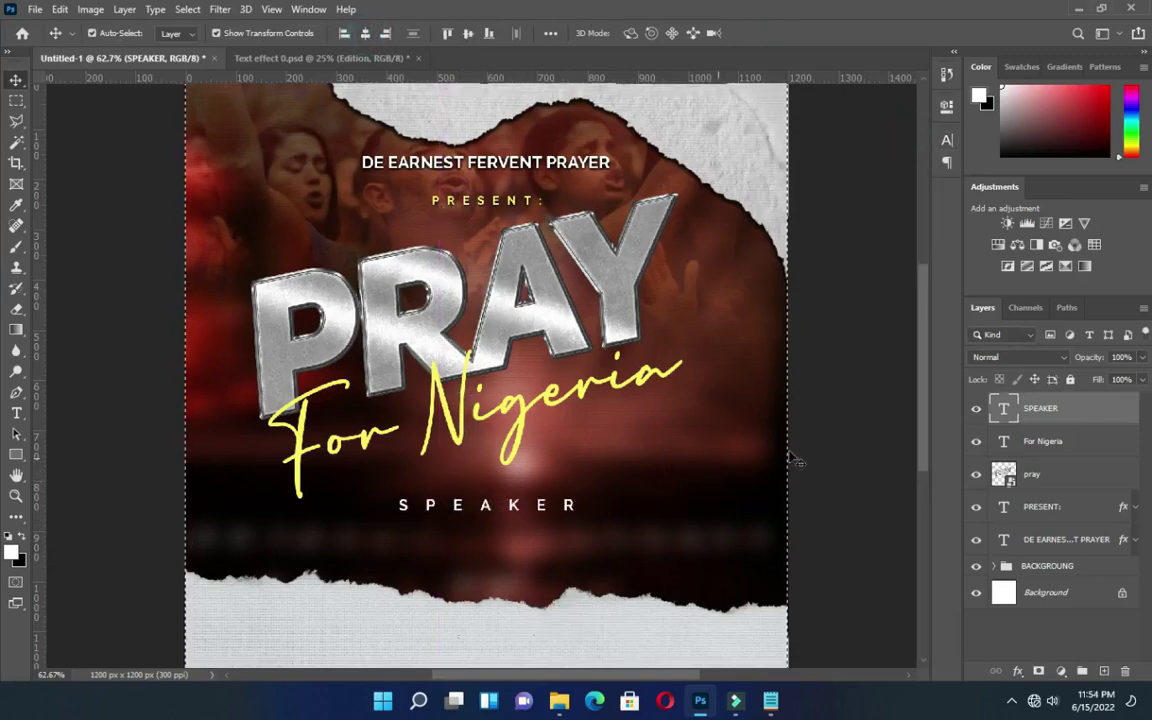
key("ctrl+d")
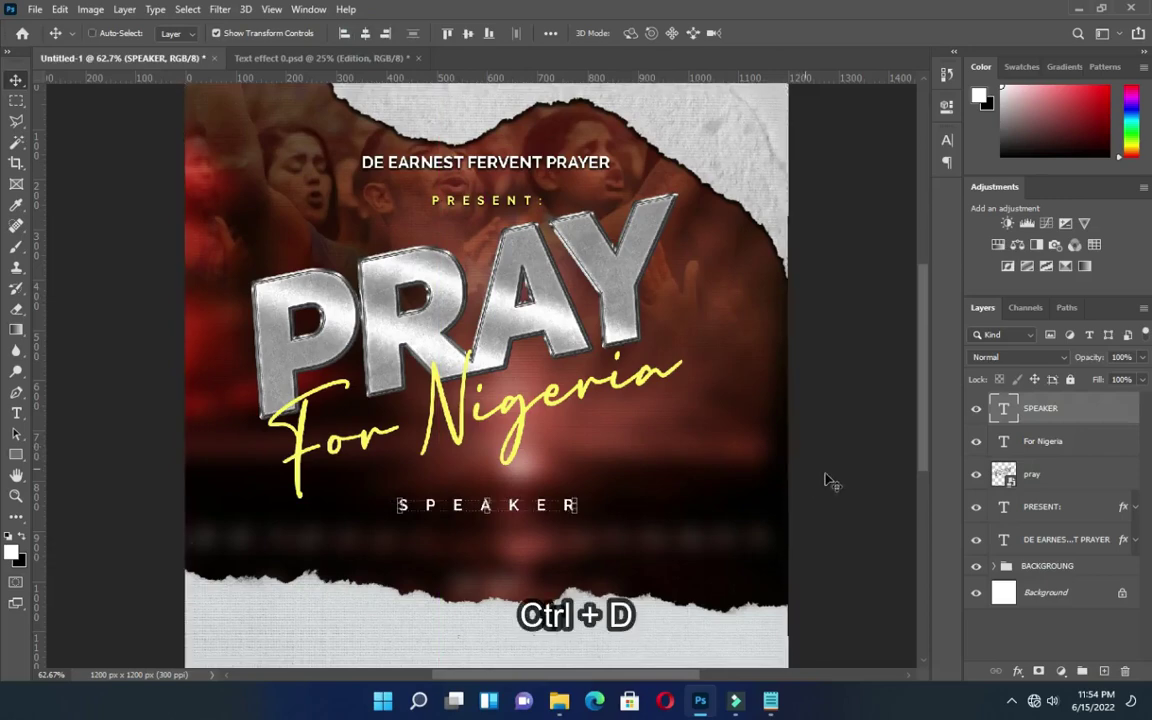
Nudge the SPEAKER text up closer to "For Nigeria" and deselect it.
key("Up")
key("Up")
key("Up")
key("Up")
key("Up")
key("Up")
key("Up")
key("Up")
key("Up")
key("Up")
key("Up")
key("Up")
key("Up")
key("Up")
key("Up")
key("Up")
key("Up")
key("Up")
key("Up")
key("Up")
key("Up")
key("Up")
key("Up")
key("Up")
key("Up")
key("Up")
key("Up")
key("Up")
key("Up")
key("Up")
key("Up")
key("Up")
key("Up")
key("Up")
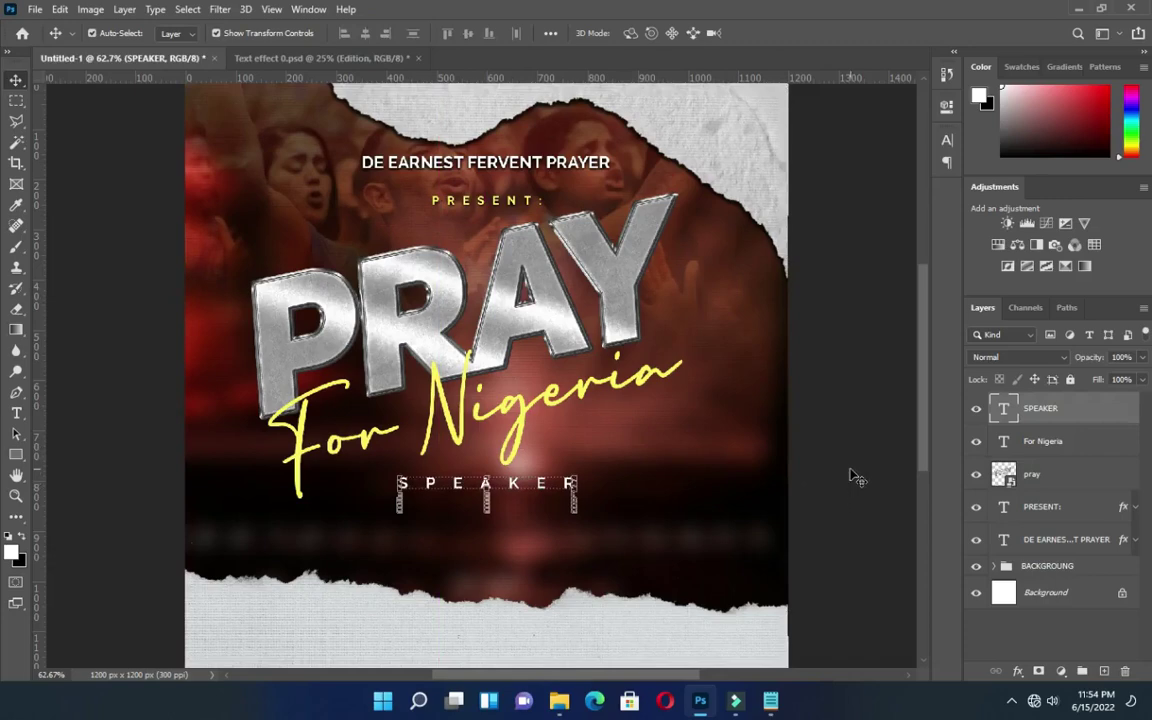
key("Up")
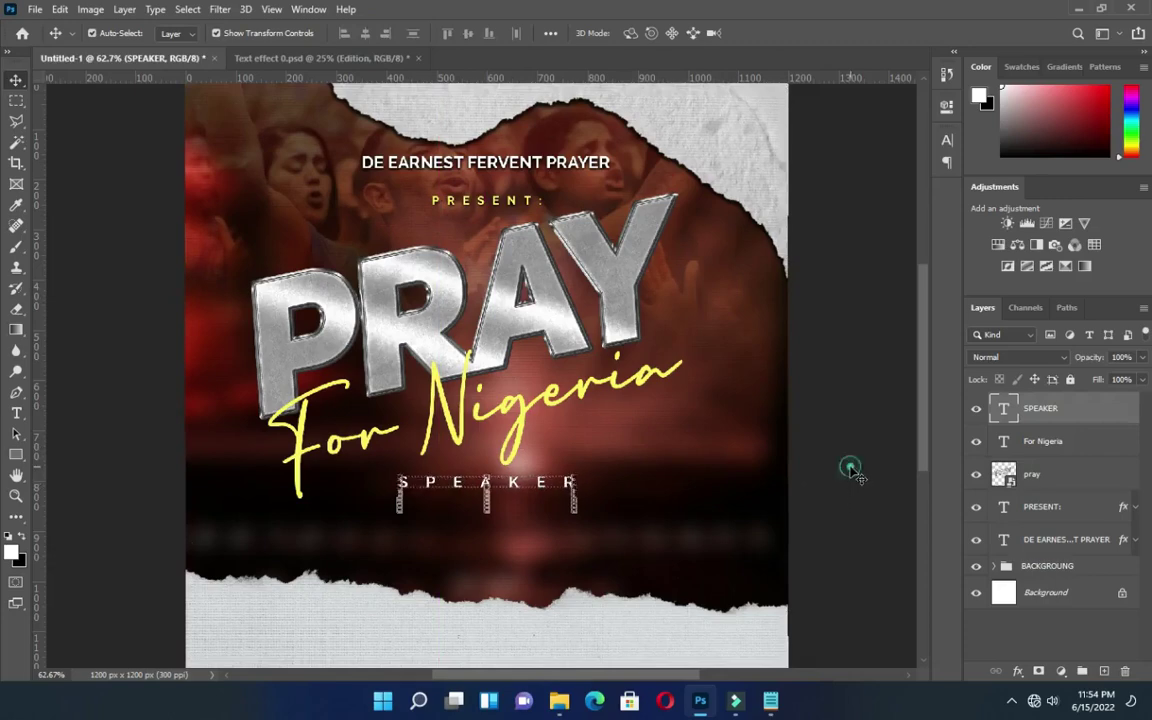
left_click(848, 468)
scroll(527, 458, "down", 1)
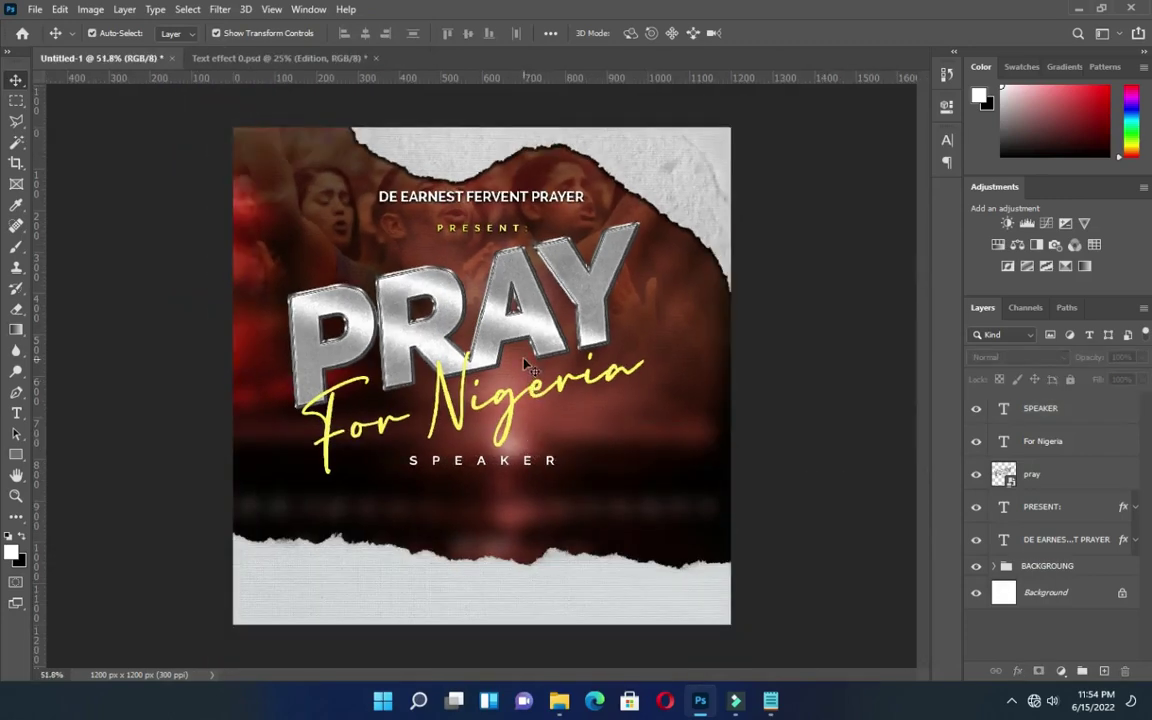
Start another text line just below SPEAKER and set its tracking to 0.
scroll(475, 405, "up", 1)
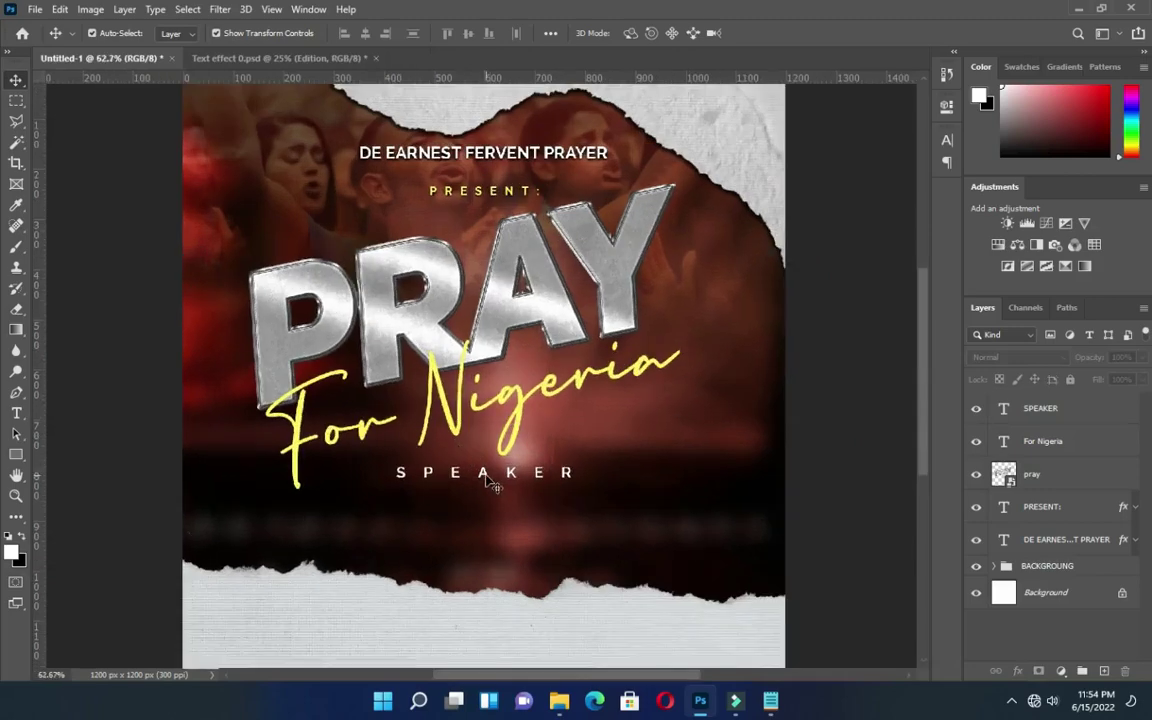
scroll(490, 483, "up", 1)
key("t")
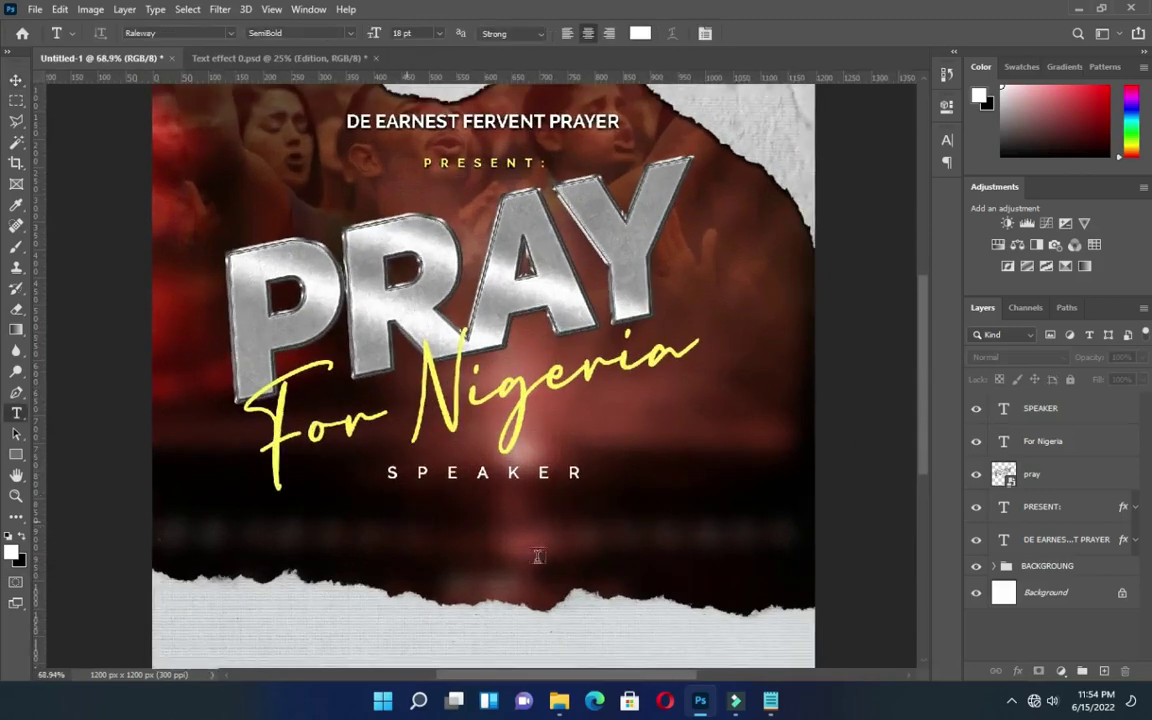
left_click(407, 522)
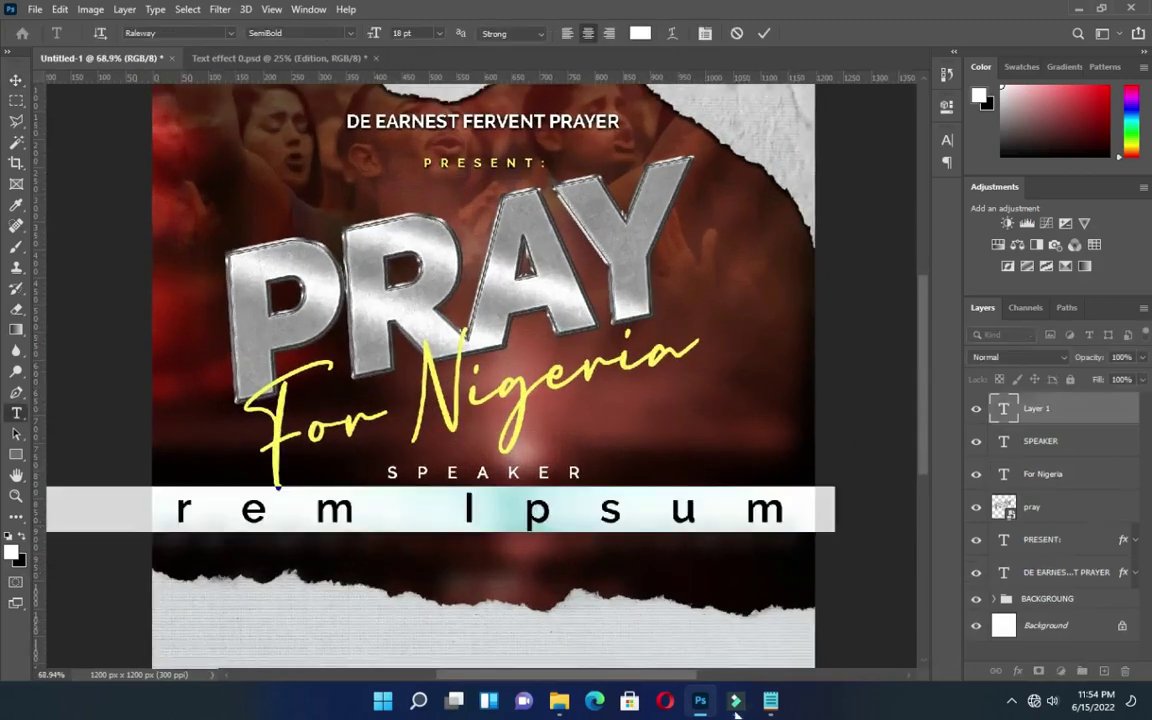
left_click(947, 141)
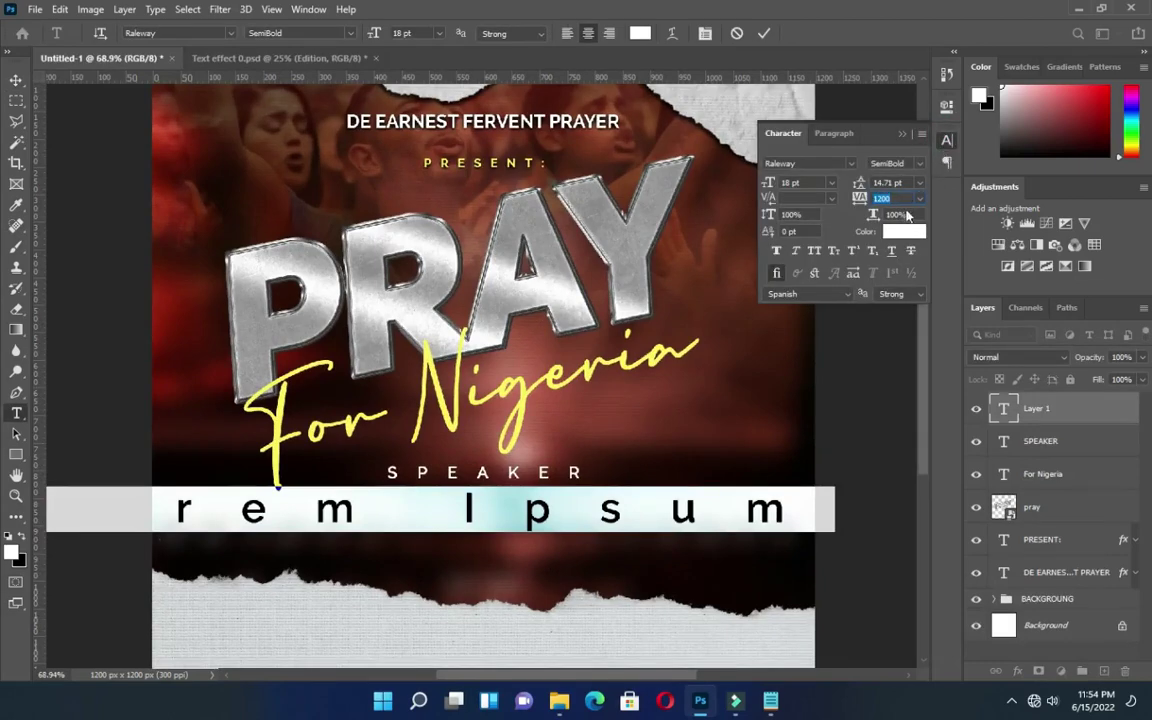
type("0")
key("Return")
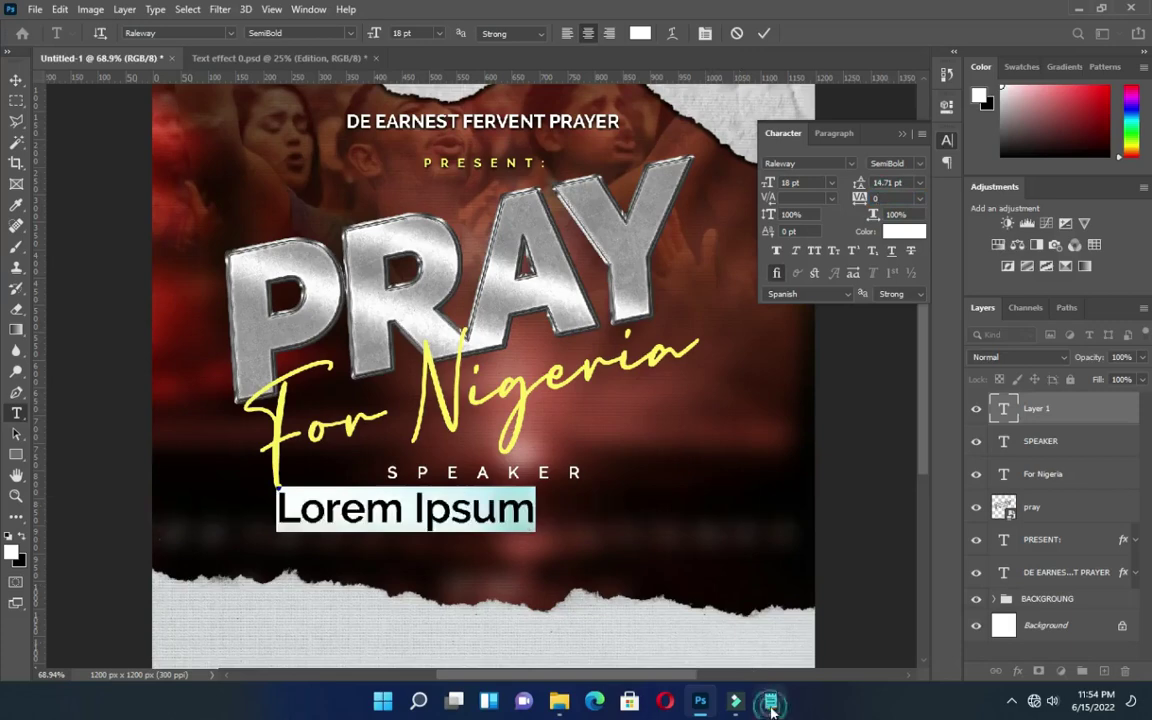
Copy the speaker's title and full name from the Notepad file and paste it into the new text line in Photoshop.
left_click(771, 700)
left_click_drag(95, 333, 258, 333)
key("ctrl+c")
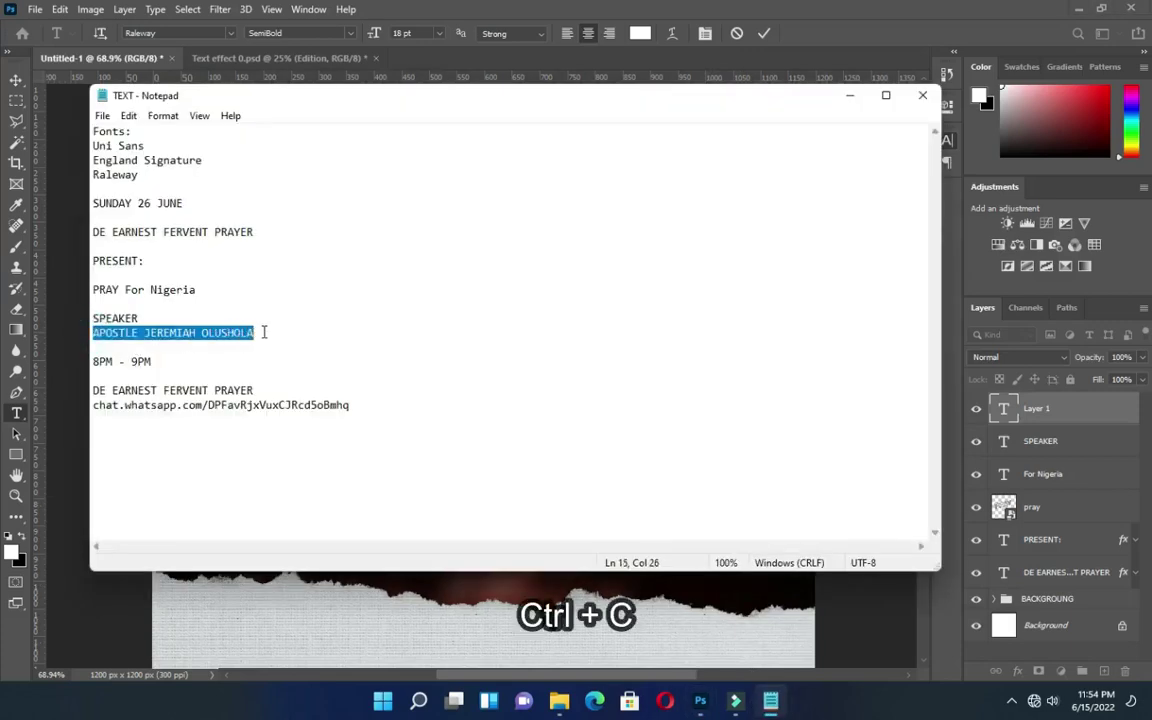
left_click(849, 95)
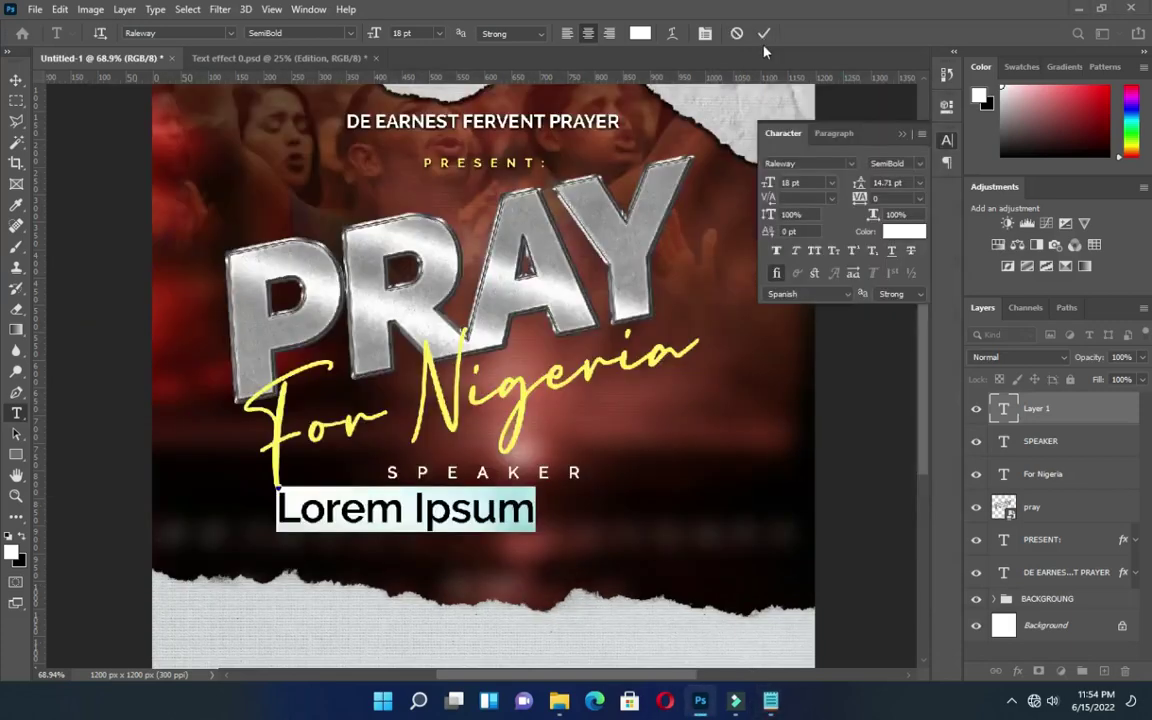
key("ctrl+v")
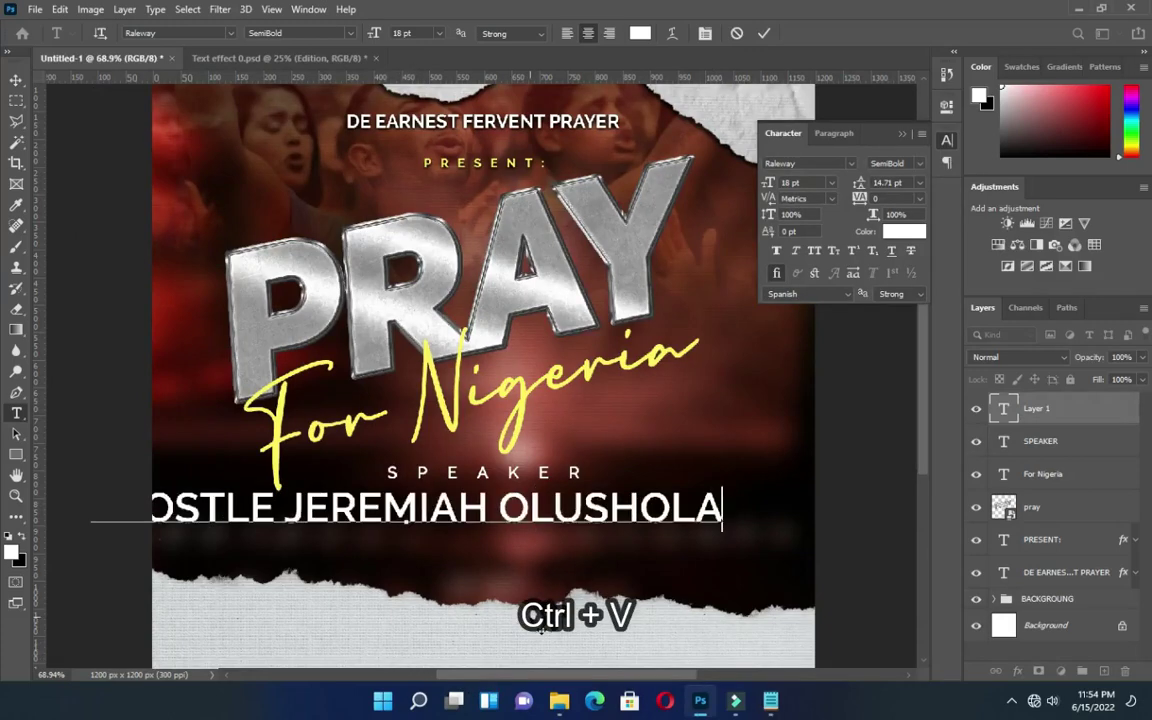
left_click(902, 133)
left_click(764, 33)
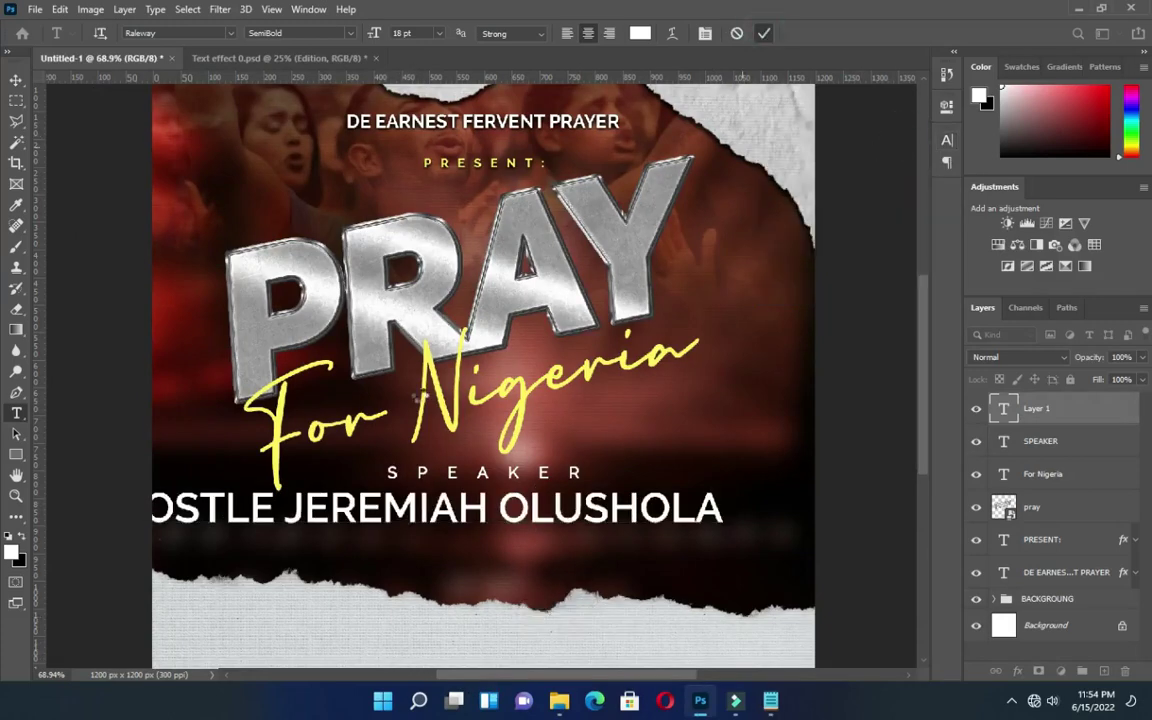
Scale the speaker's name to about 48% beneath SPEAKER and centre it horizontally on the canvas.
left_click(16, 79)
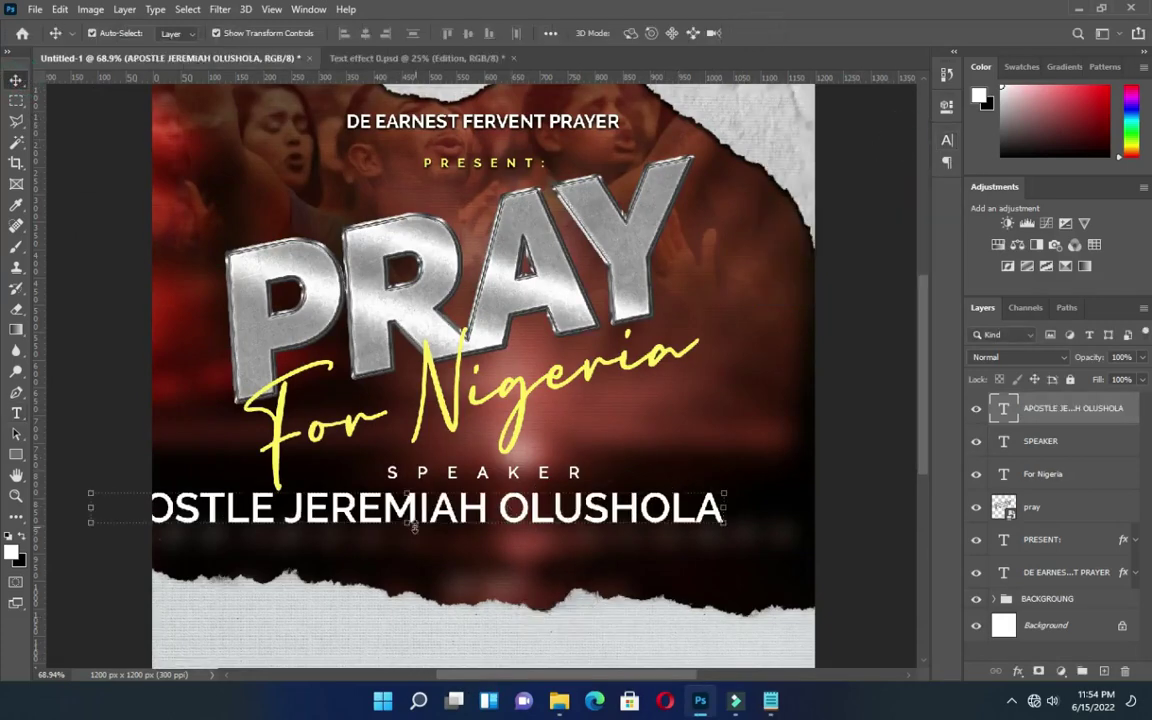
left_click_drag(413, 527, 513, 505)
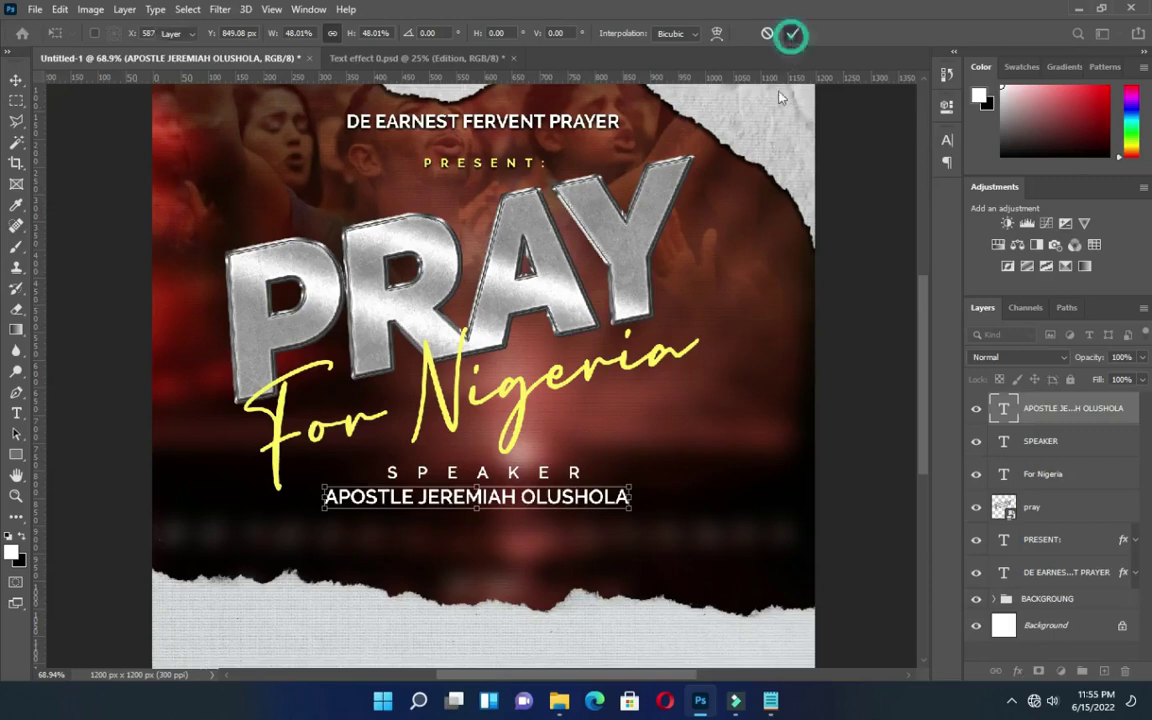
key("ctrl+a")
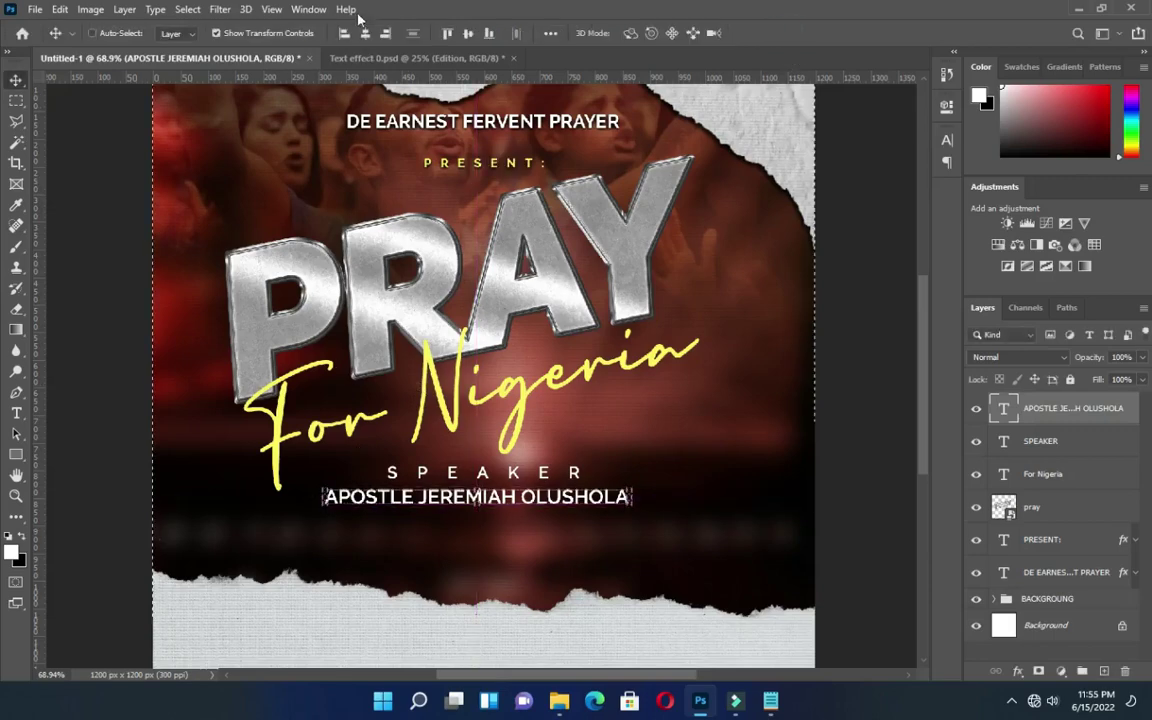
left_click(365, 33)
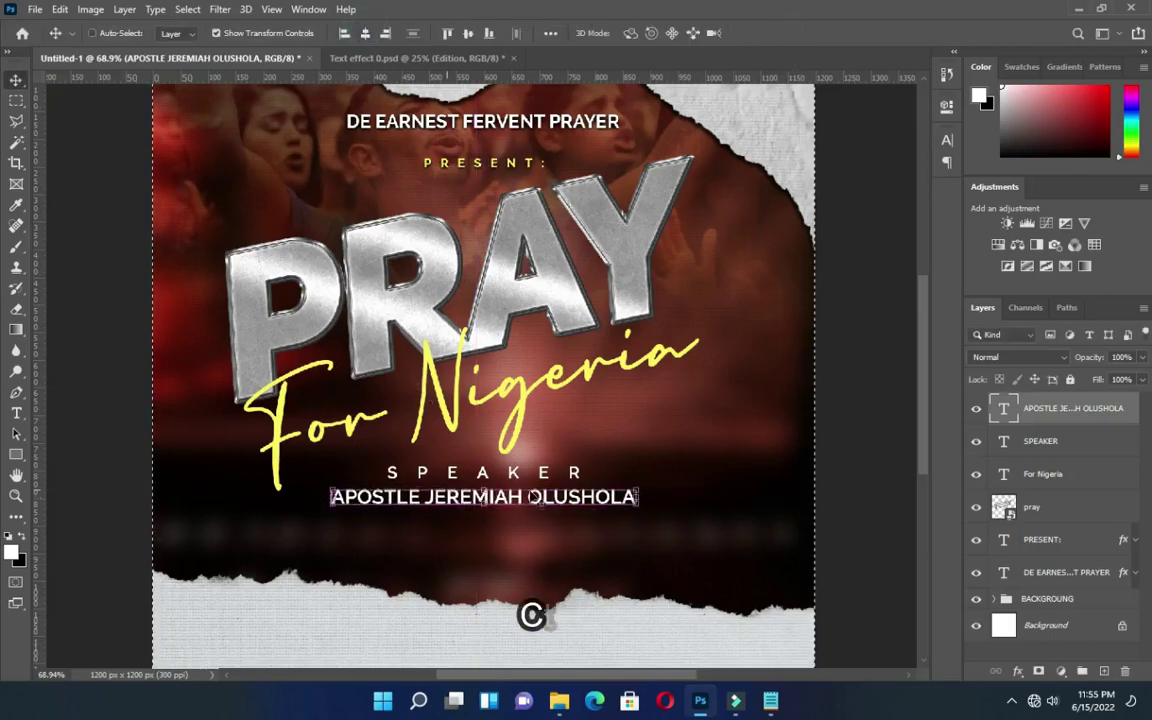
key("ctrl+d")
left_click(838, 420)
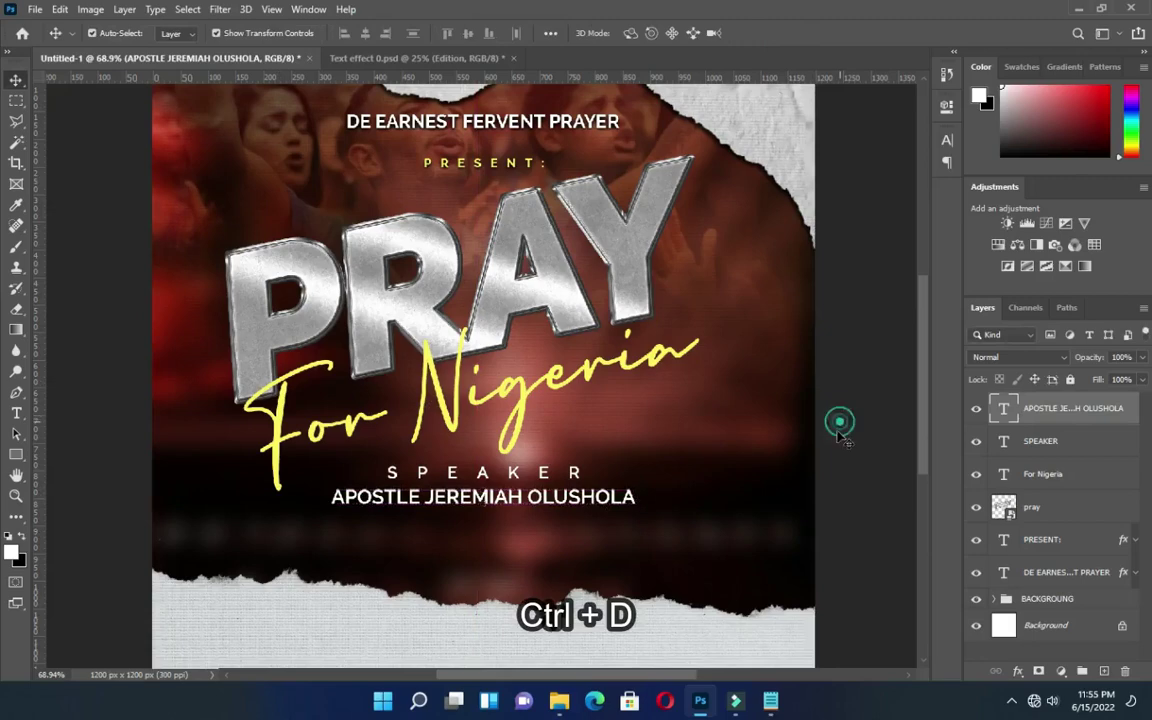
Set the speaker's name to the Bold font style.
double_click(505, 515)
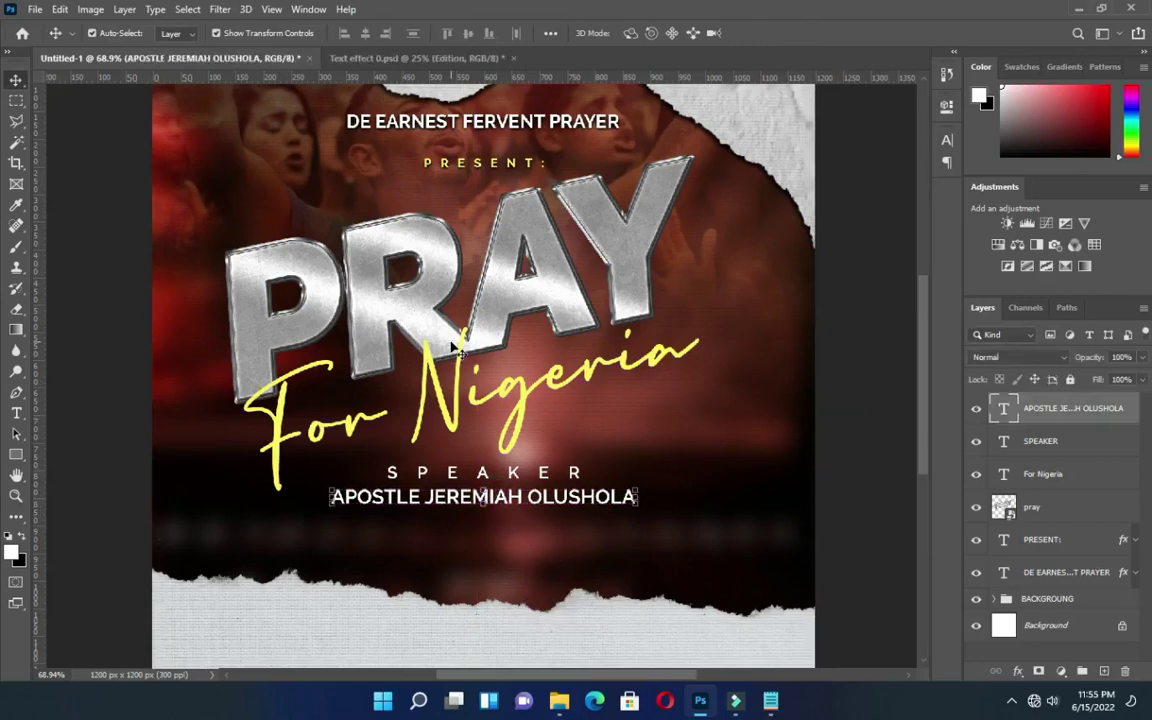
left_click(308, 33)
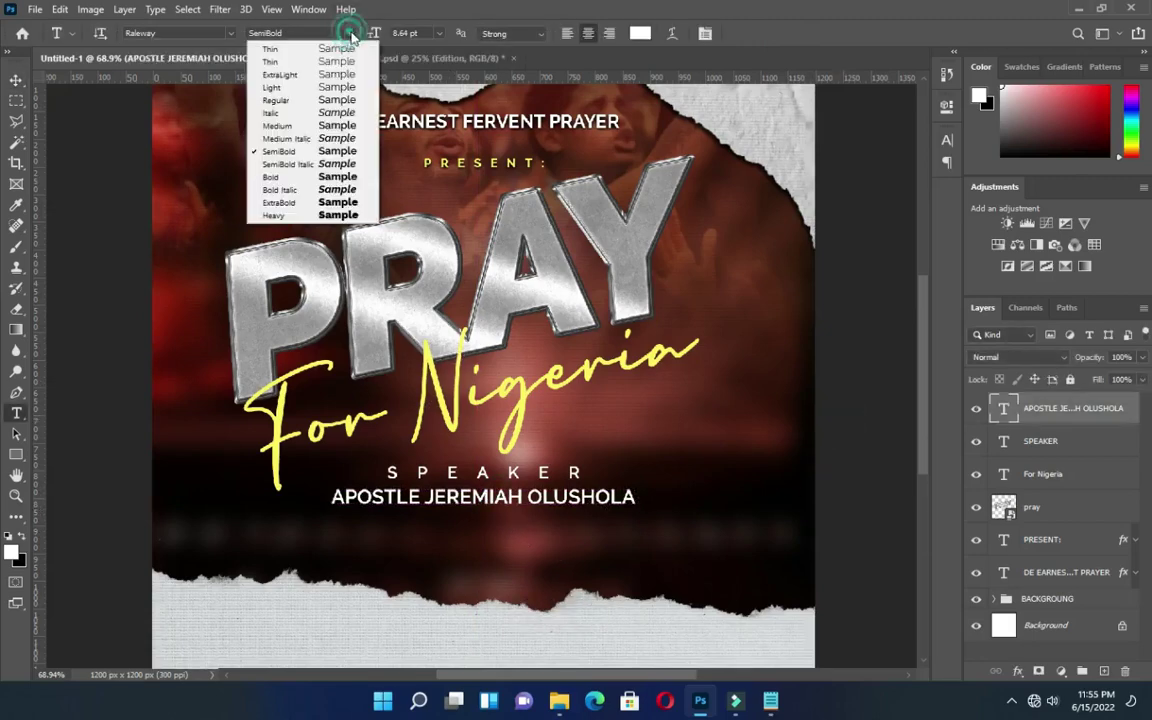
left_click(330, 177)
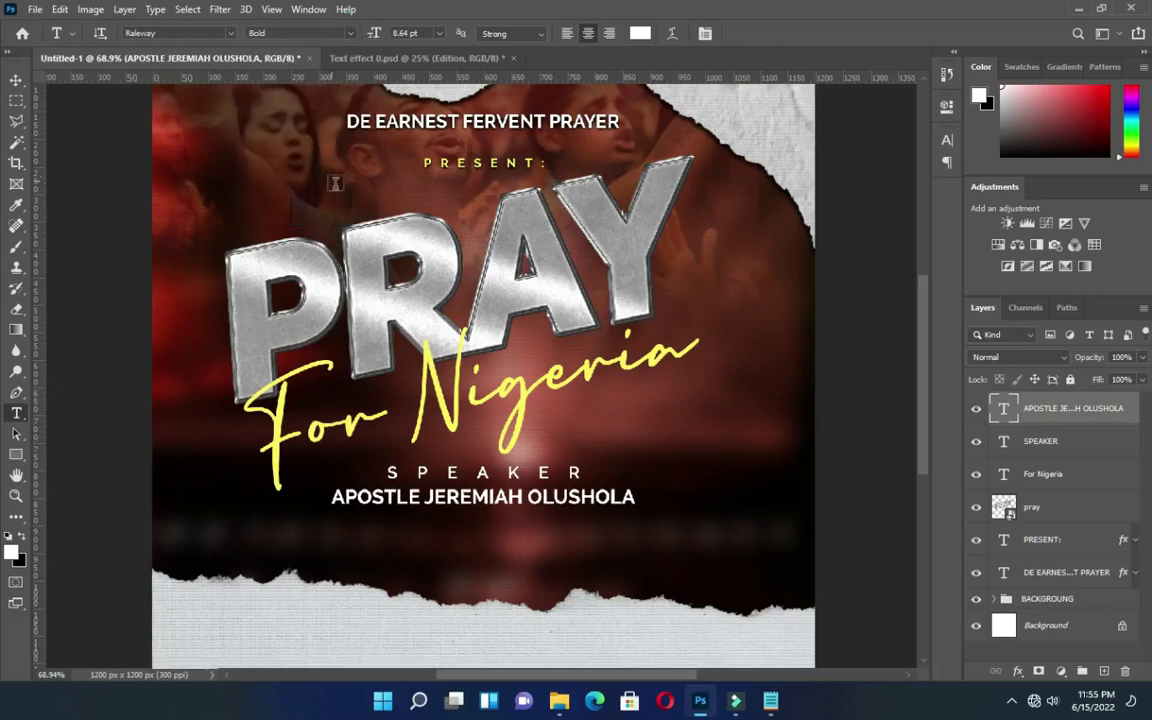
Nudge the SPEAKER line and the speaker's name down together, a little further below "For Nigeria", and deselect them.
left_click(16, 79)
left_click(1045, 441, "shift")
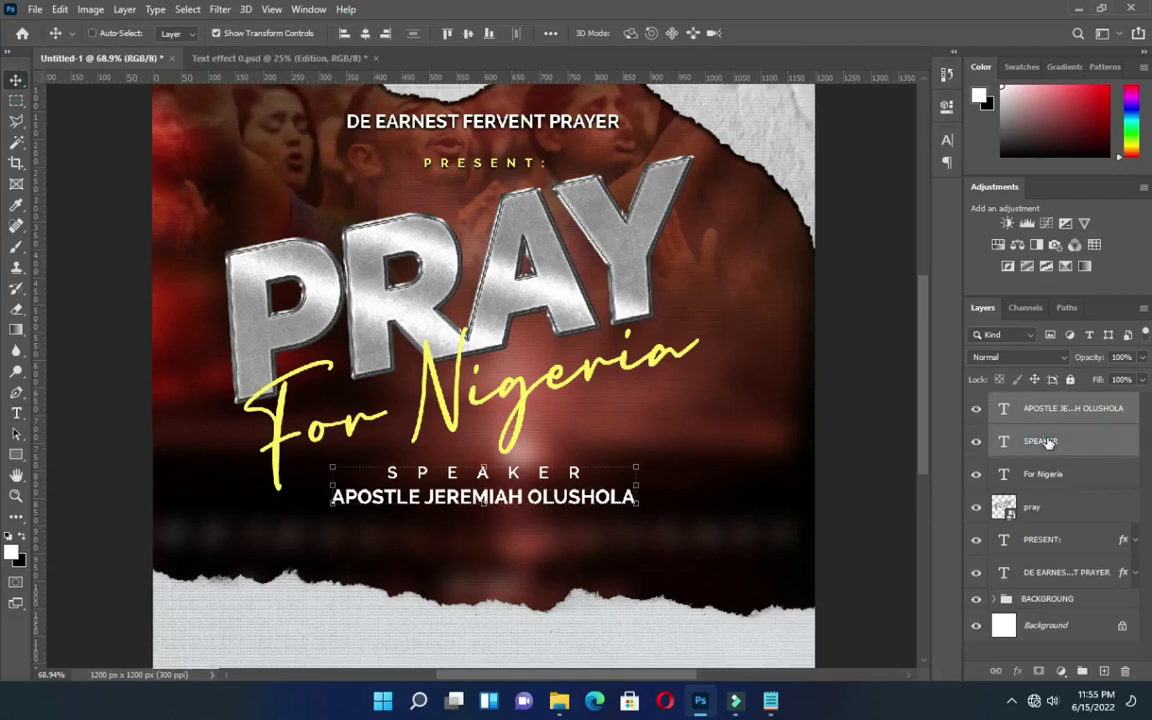
key("Down")
key("Down")
key("Down")
key("Down")
key("Down")
key("Down")
key("Down")
key("Down")
key("Down")
key("Down")
key("Down")
key("Down")
key("Down")
key("Down")
key("Down")
key("Down")
key("Down")
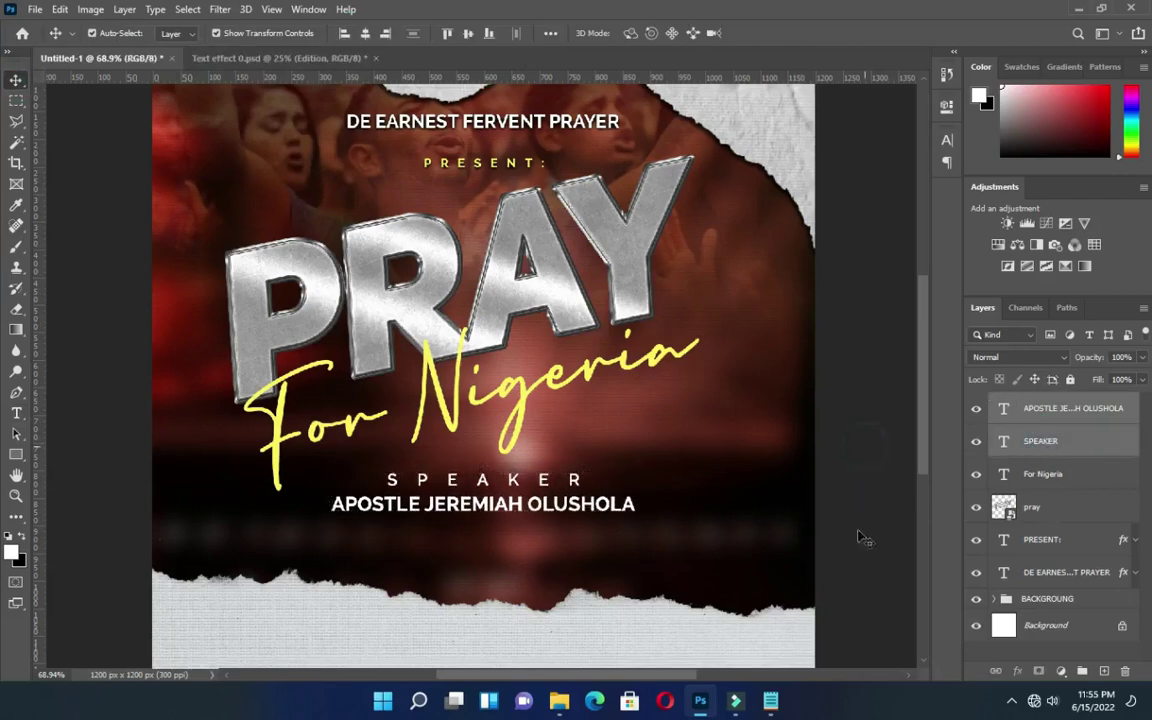
left_click(862, 537)
Change the font of the speaker's name to Uni Sans Heavy CAPS.
left_click(493, 513)
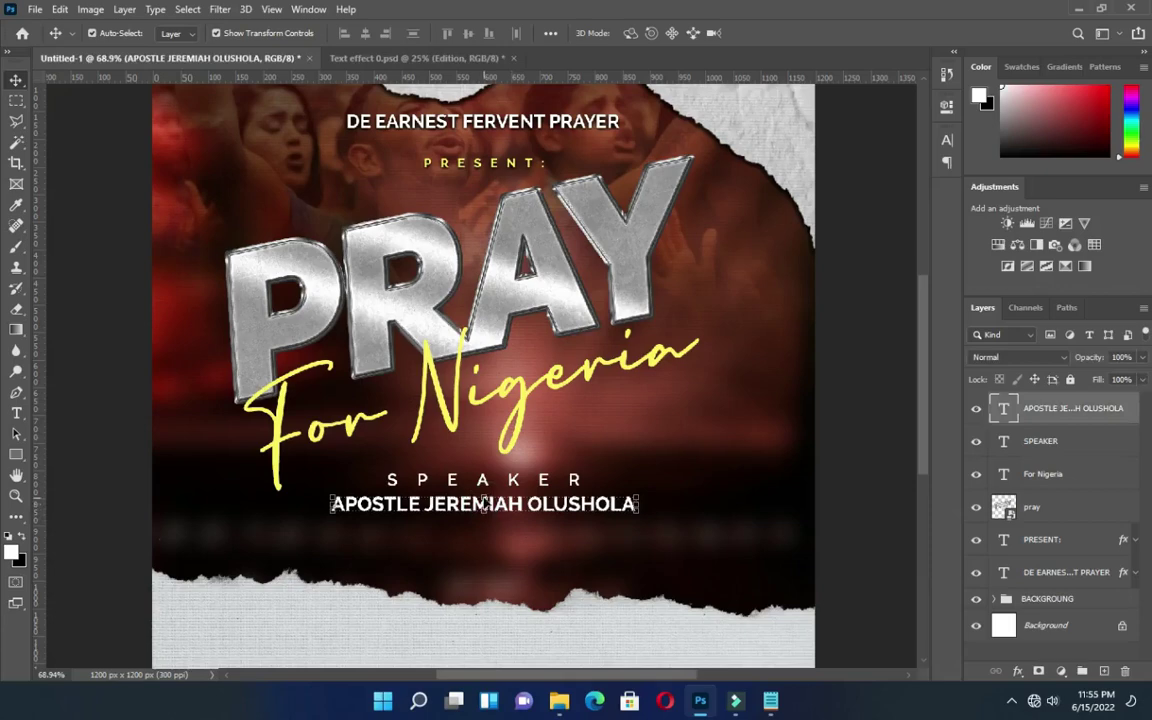
key("t")
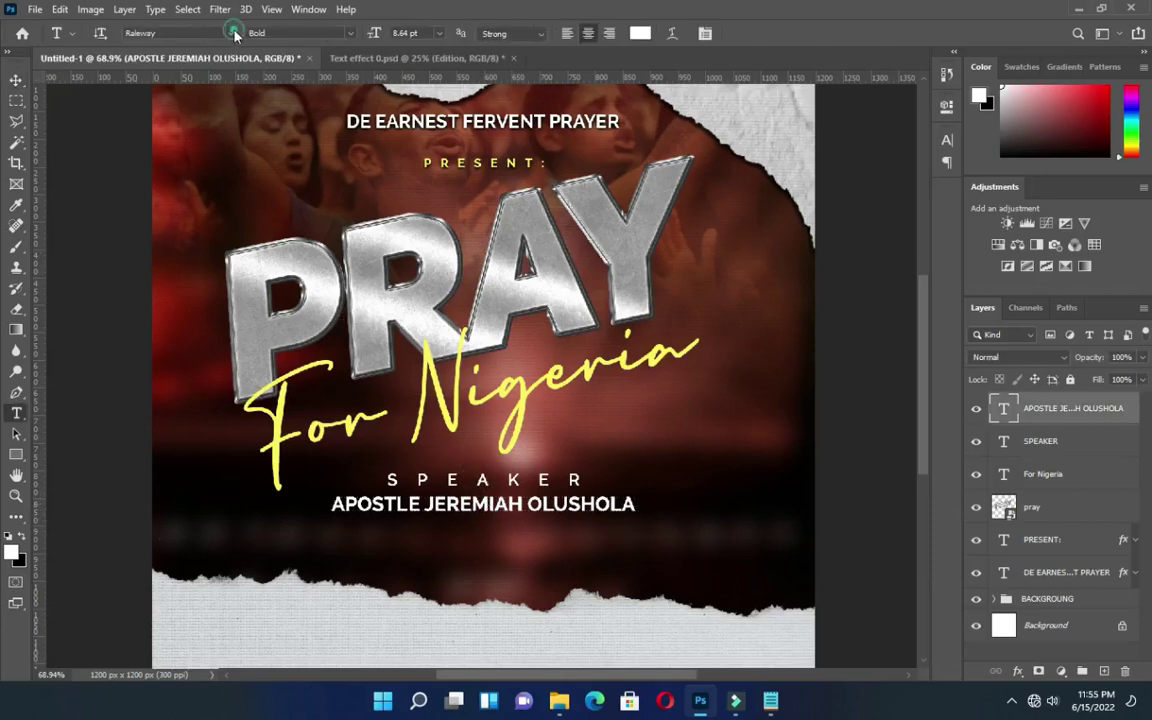
left_click(235, 33)
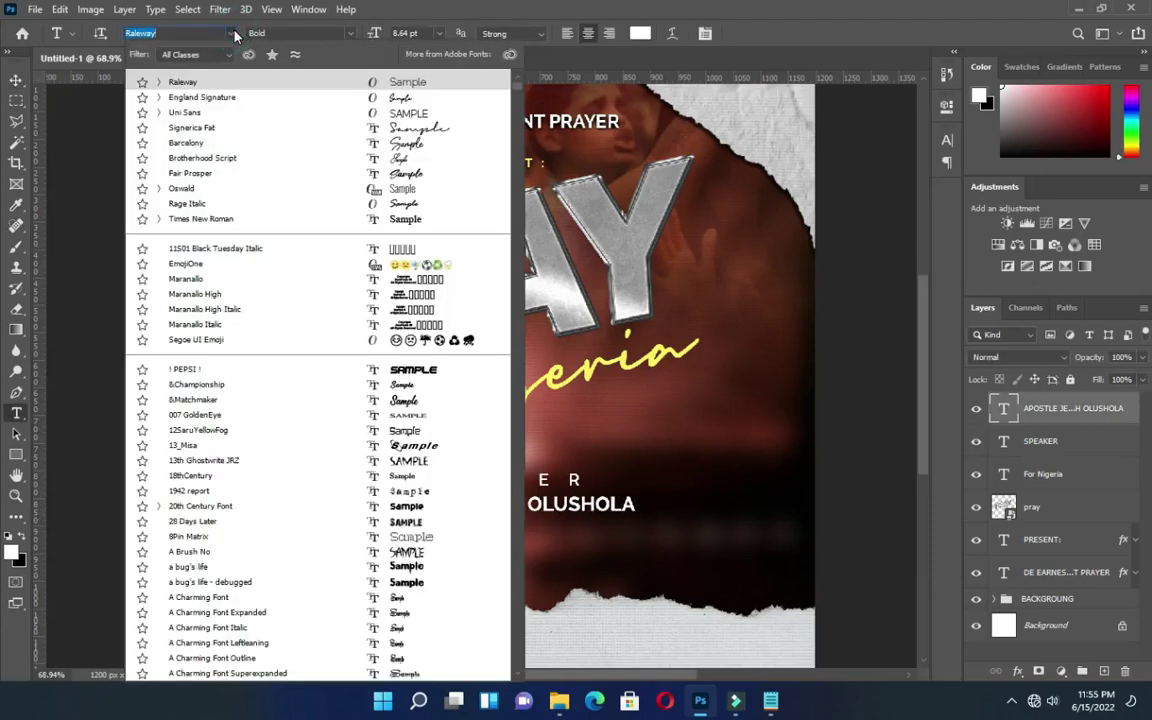
type("UNIE")
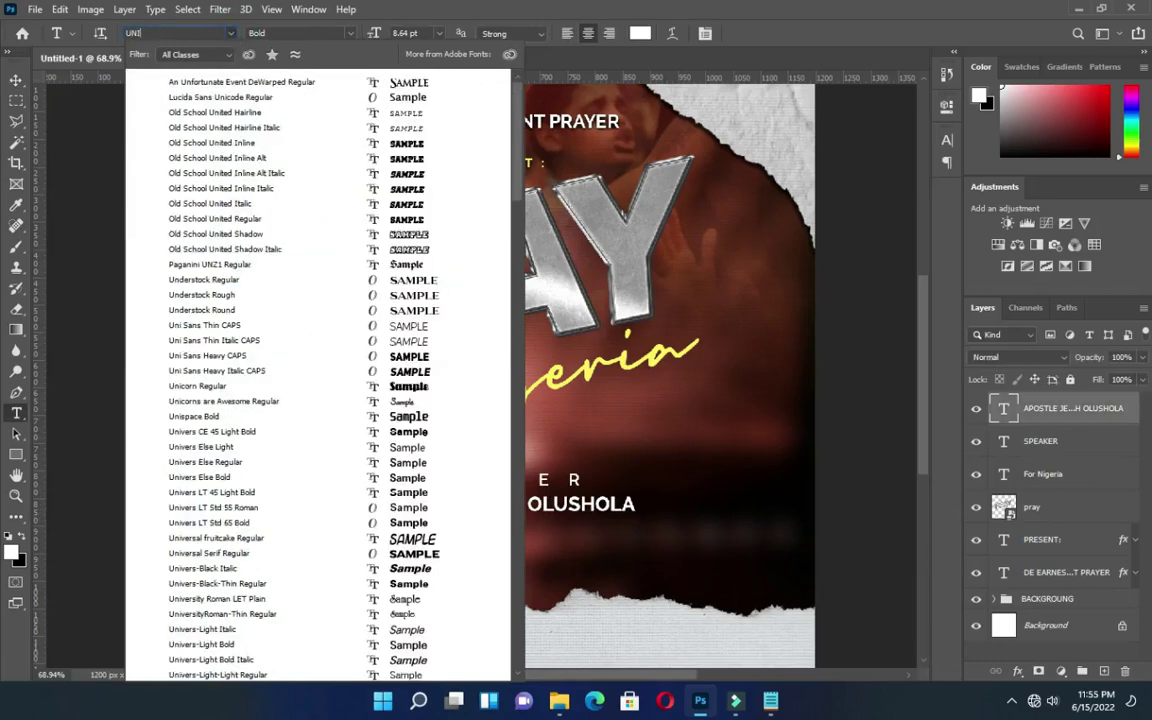
key("BackSpace")
type("SA")
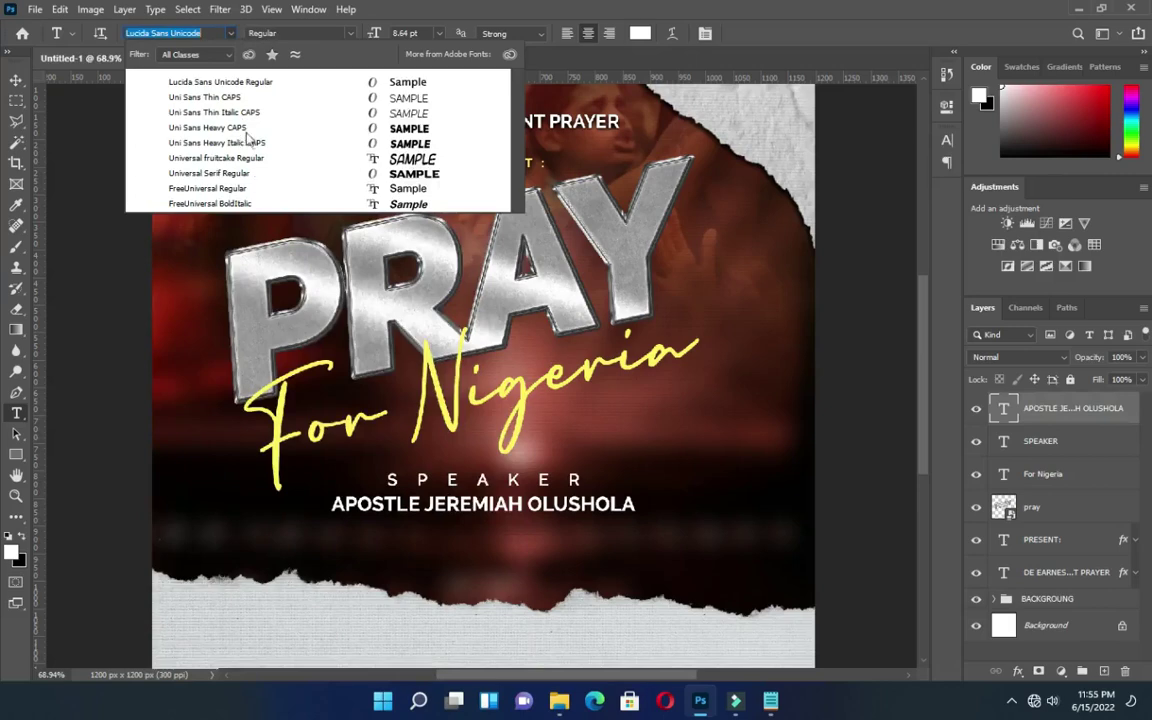
left_click(249, 147)
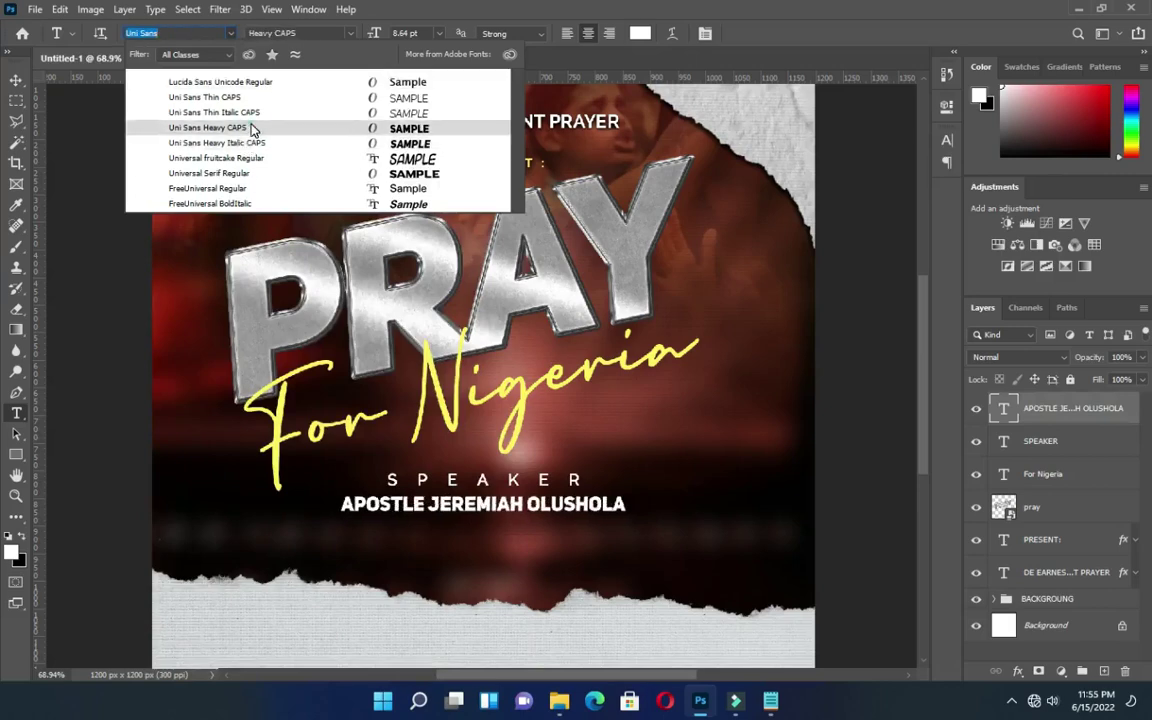
left_click(226, 127)
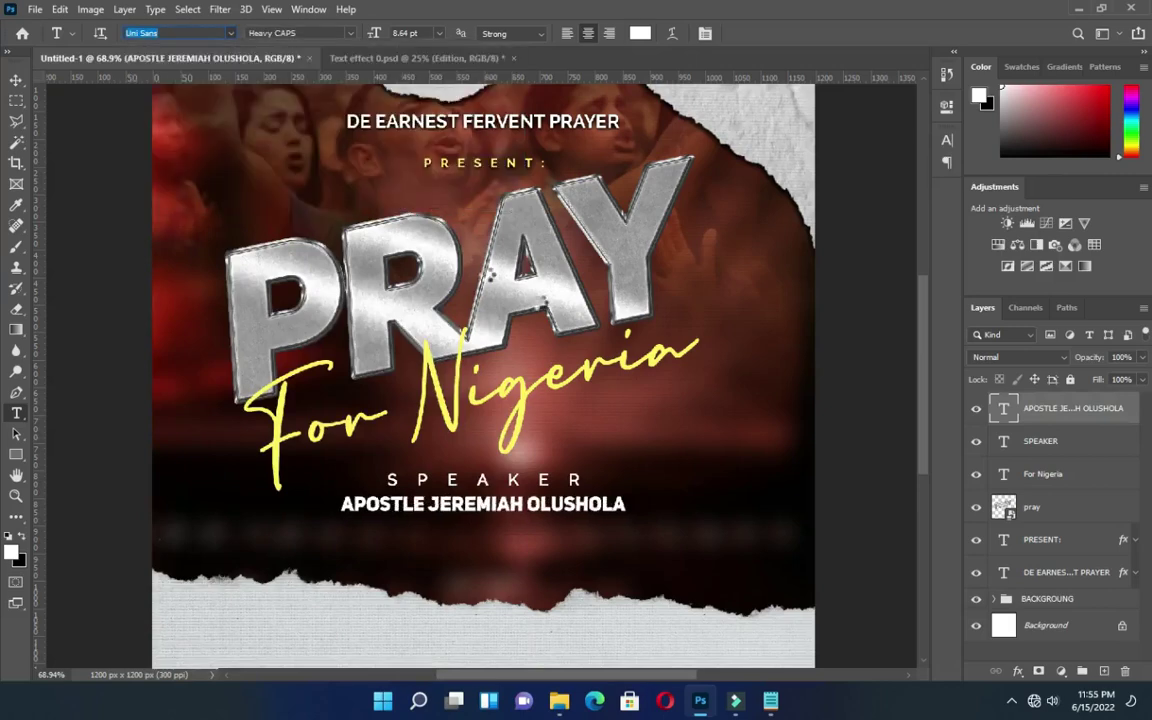
left_click(16, 80)
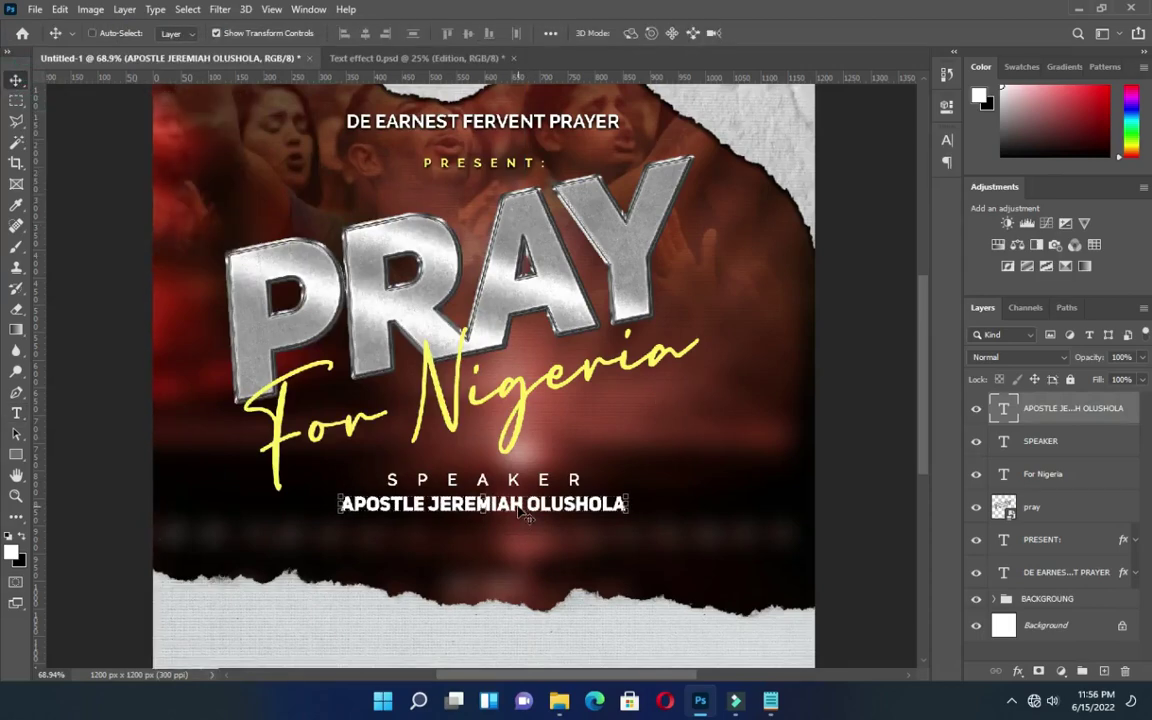
Duplicate the speaker's name directly below itself and set the tracking of the original line to 40.
left_click_drag(519, 511, 519, 535)
left_click(848, 510, "ctrl")
left_click(586, 505, "ctrl")
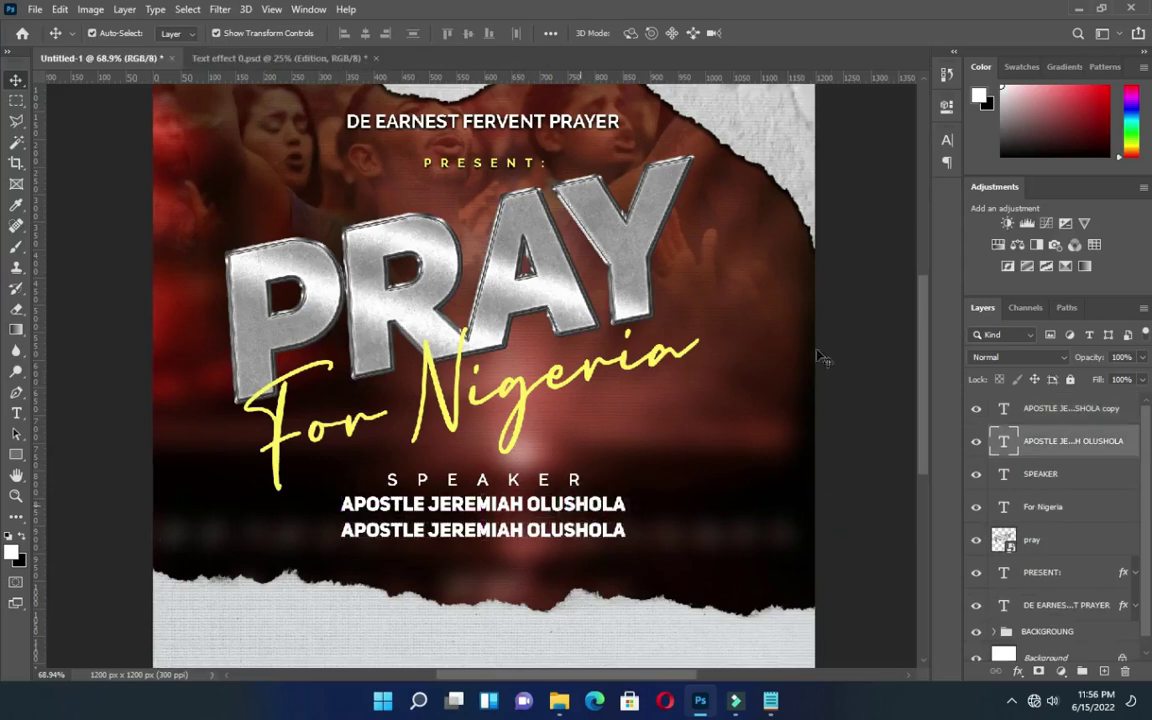
left_click(946, 139)
left_click_drag(858, 200, 860, 198)
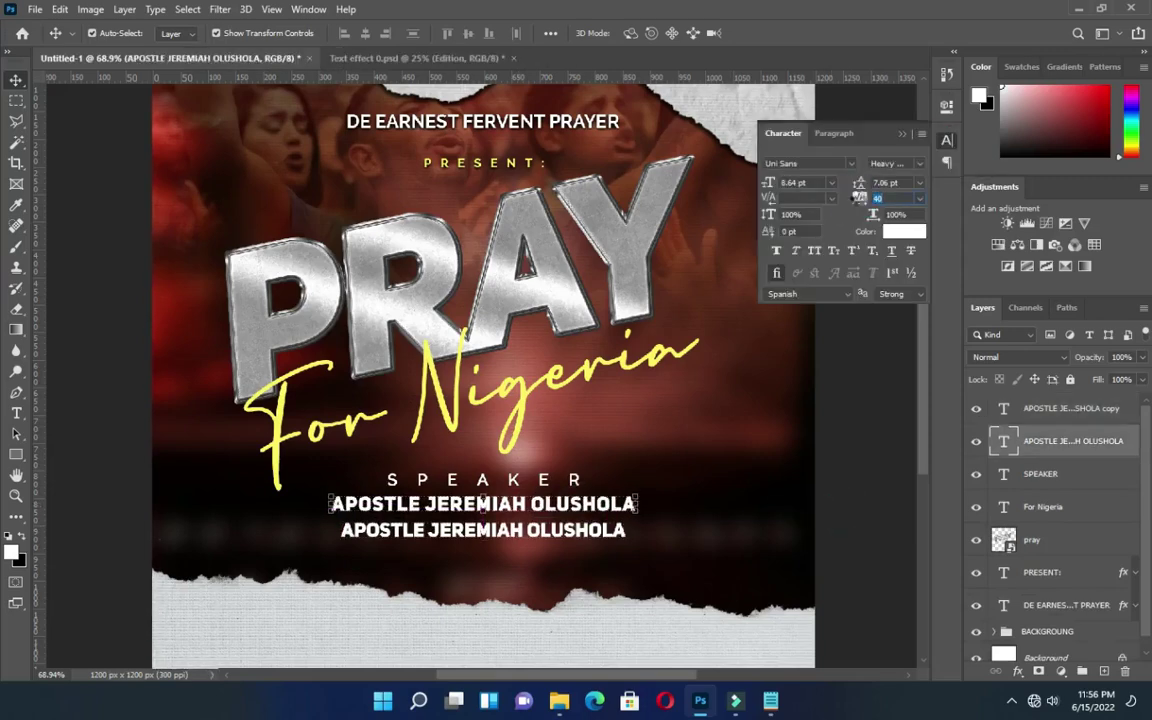
left_click(902, 134)
Copy "8PM - 9PM" from the Notepad file and replace the duplicated name's text with it in Photoshop.
left_click(540, 531)
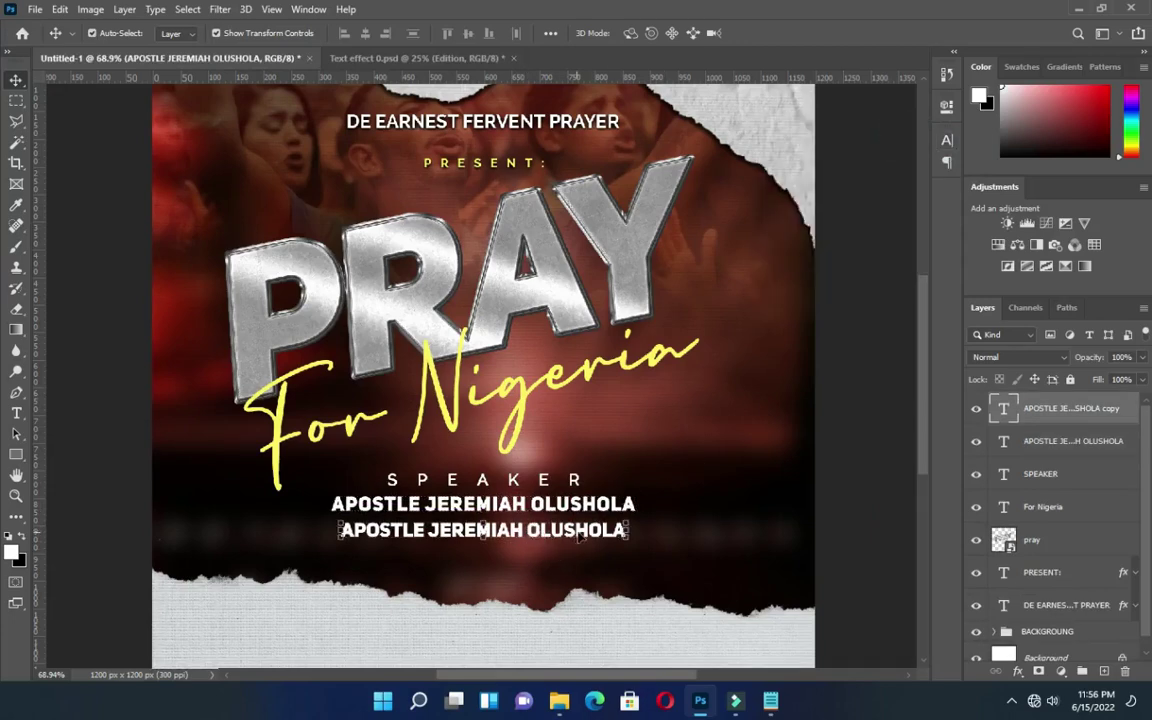
left_click(770, 700)
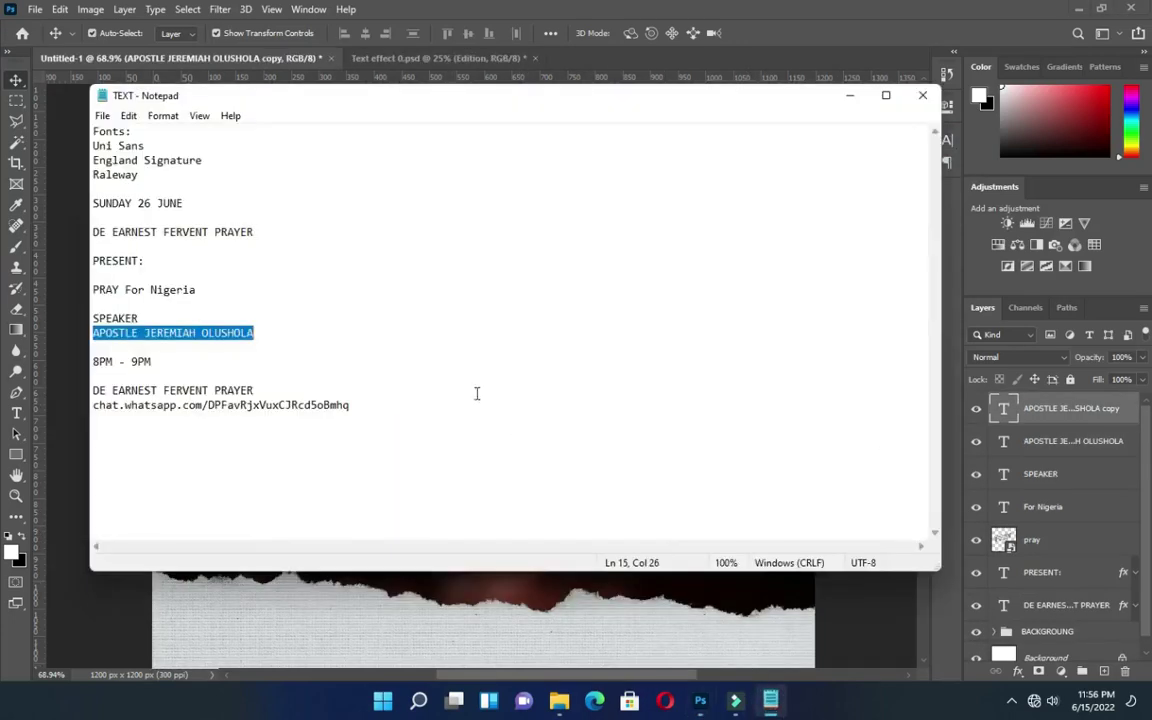
left_click_drag(152, 361, 92, 361)
key("ctrl+c")
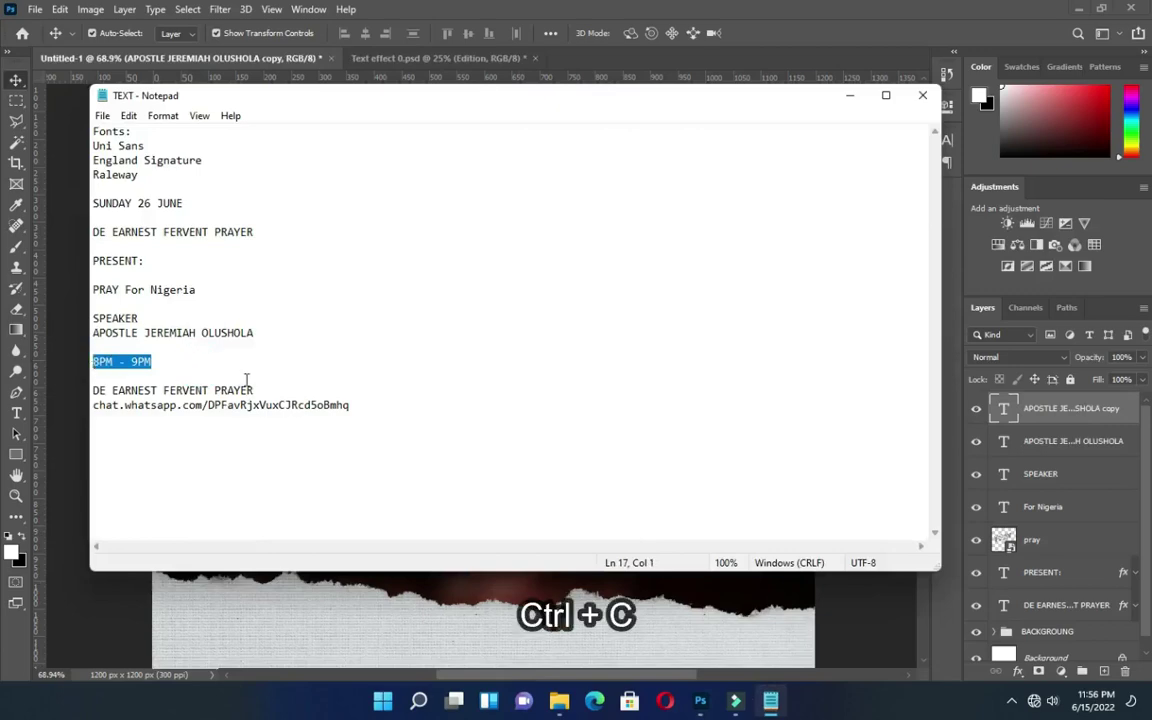
left_click(848, 93)
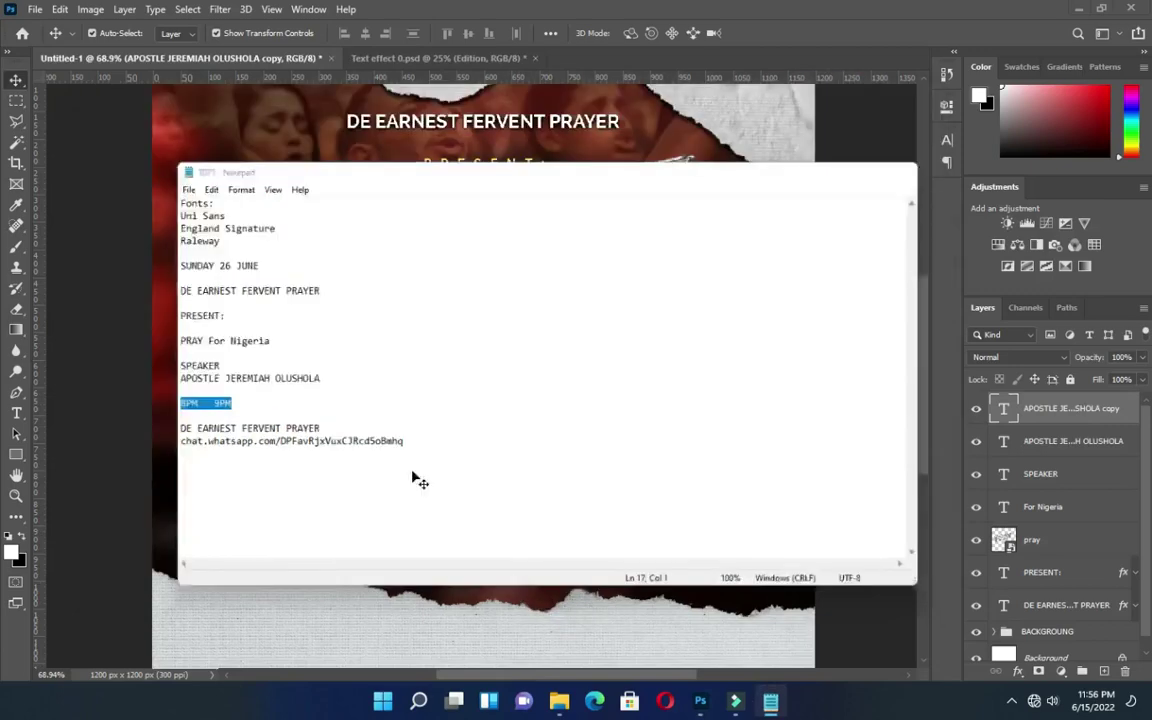
double_click(441, 530)
key("ctrl+v")
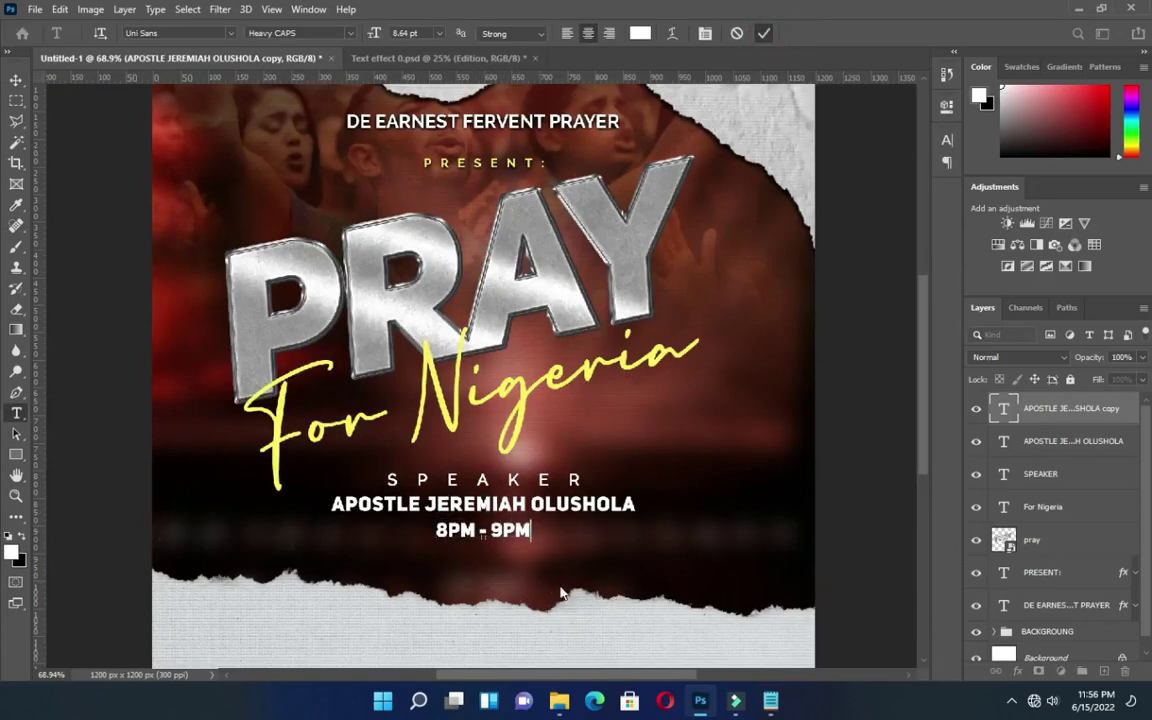
key("ctrl+Return")
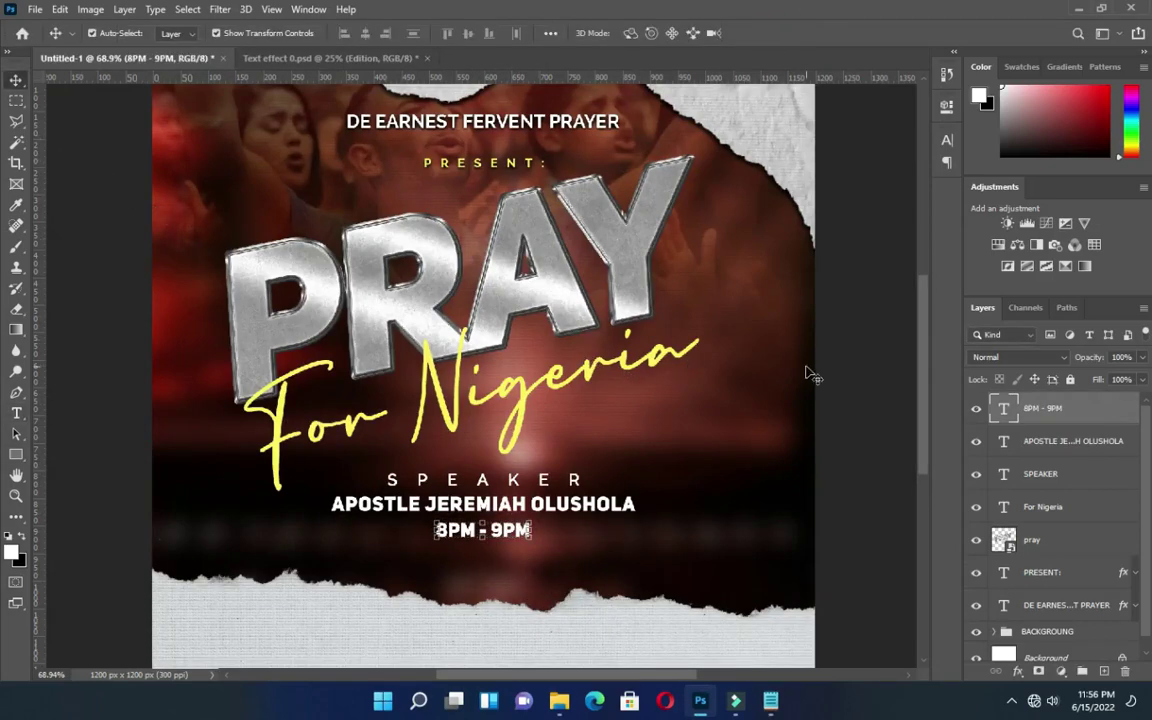
Set the tracking of the "8PM - 9PM" text to 120.
left_click(946, 141)
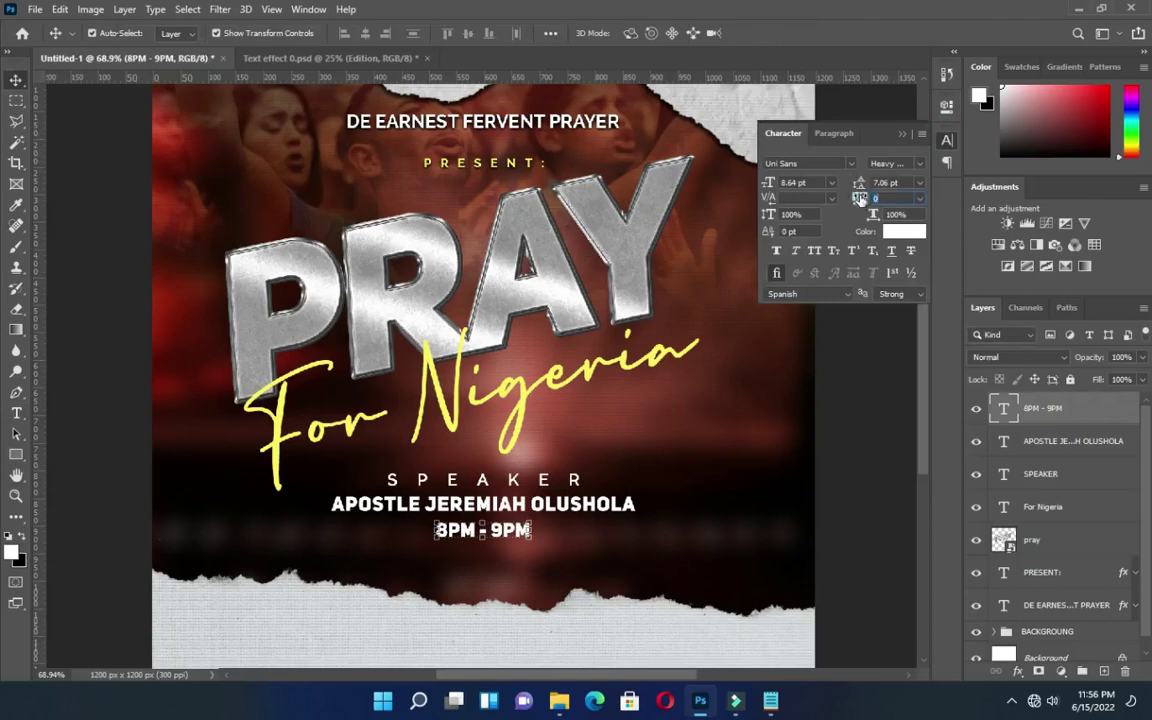
left_click_drag(859, 201, 864, 197)
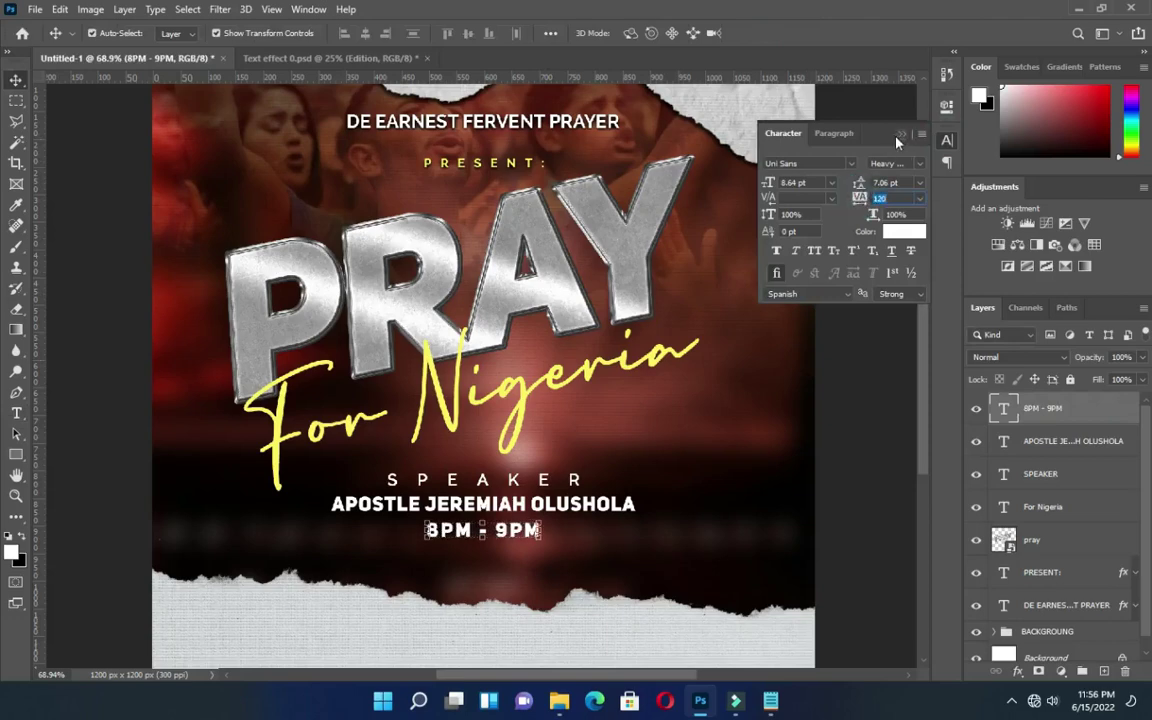
key("ctrl+Return")
Scale the "8PM - 9PM" text up to about 242% beneath the speaker's name, centred horizontally on the canvas.
key("ctrl+t")
left_click_drag(483, 540, 477, 572)
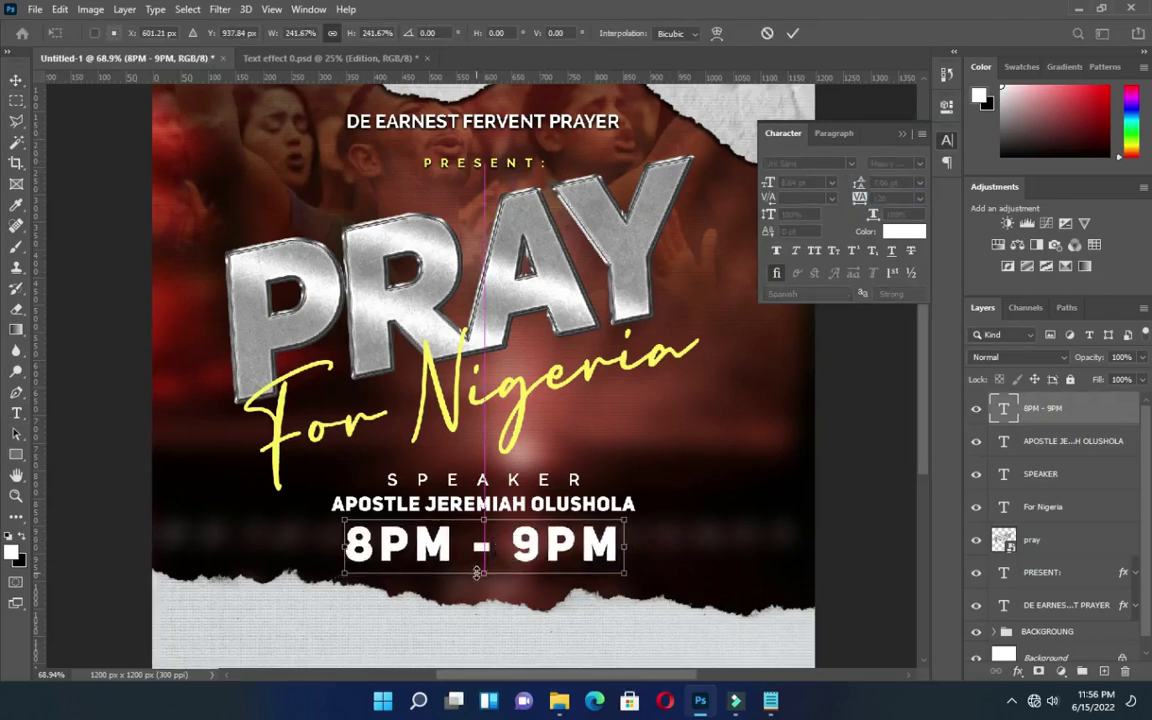
left_click(792, 33)
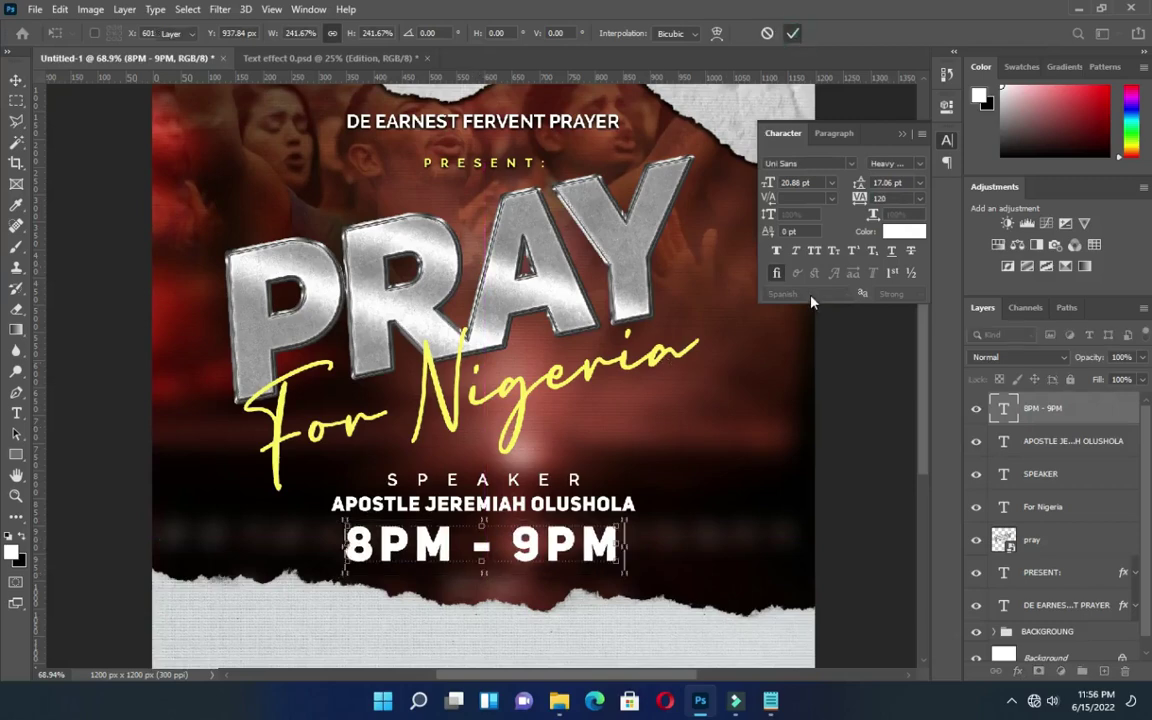
Set the tracking of the enlarged "8PM - 9PM" text to 20 and deselect it.
left_click_drag(864, 198, 859, 198)
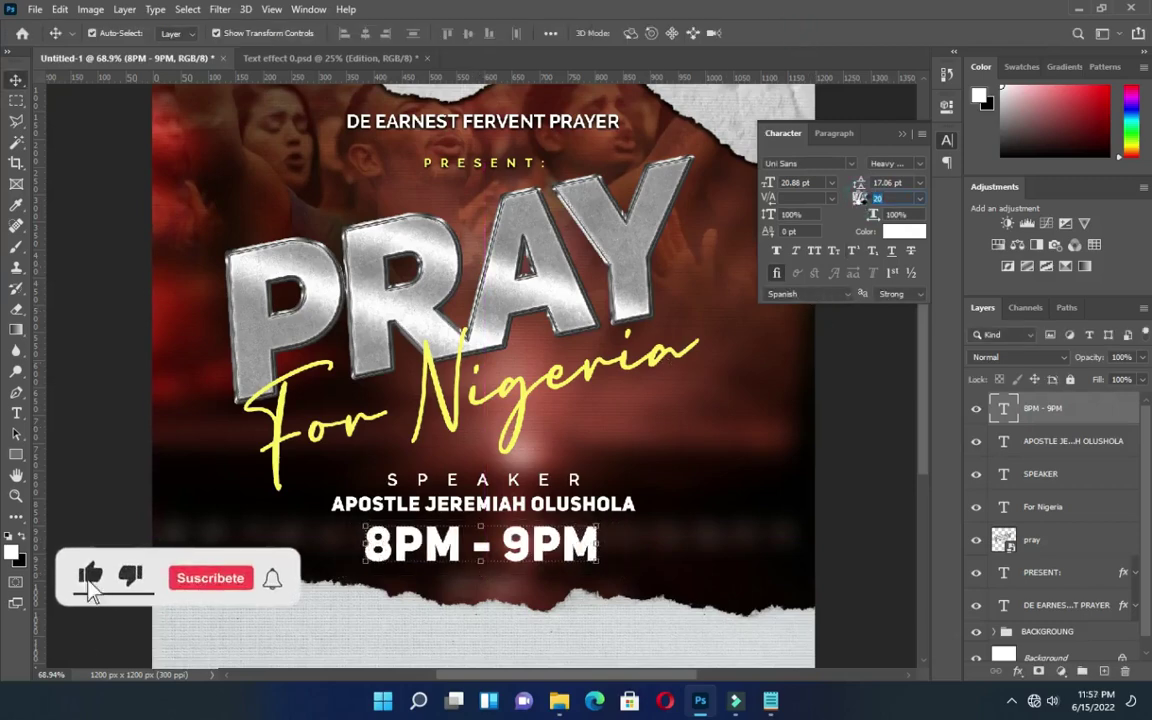
left_click(902, 133)
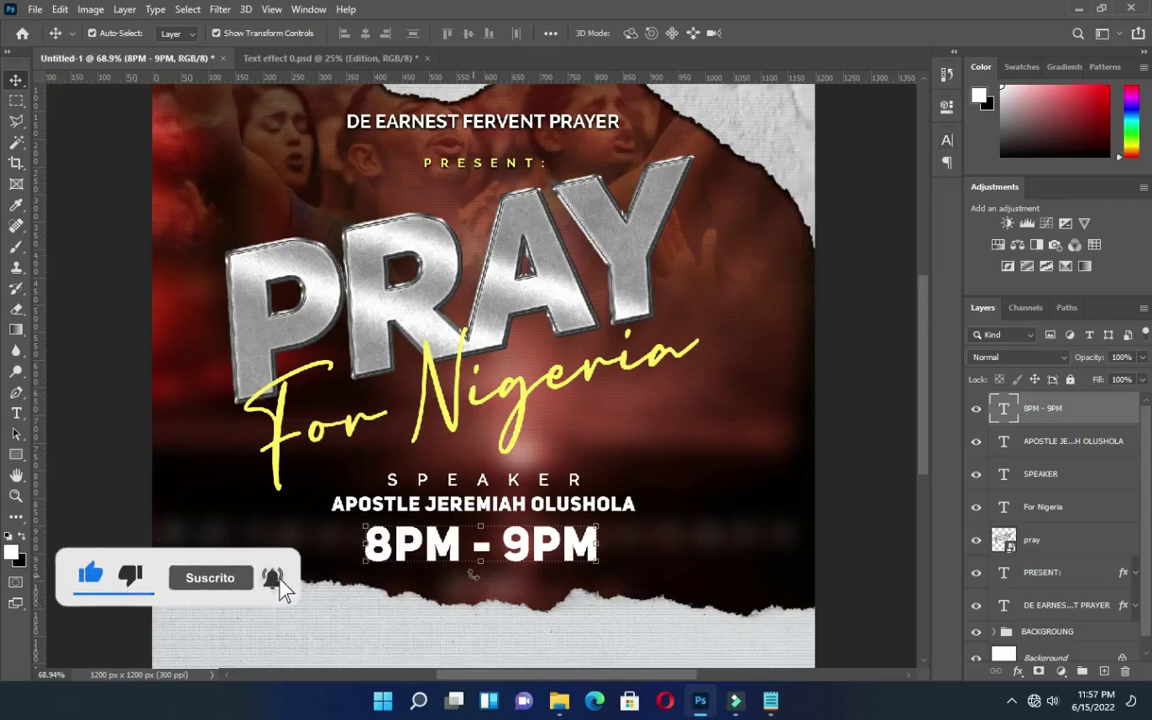
left_click(836, 476)
Nudge the "8PM - 9PM" text slightly down, away from the speaker's name, and deselect it.
scroll(836, 476, "down", 3)
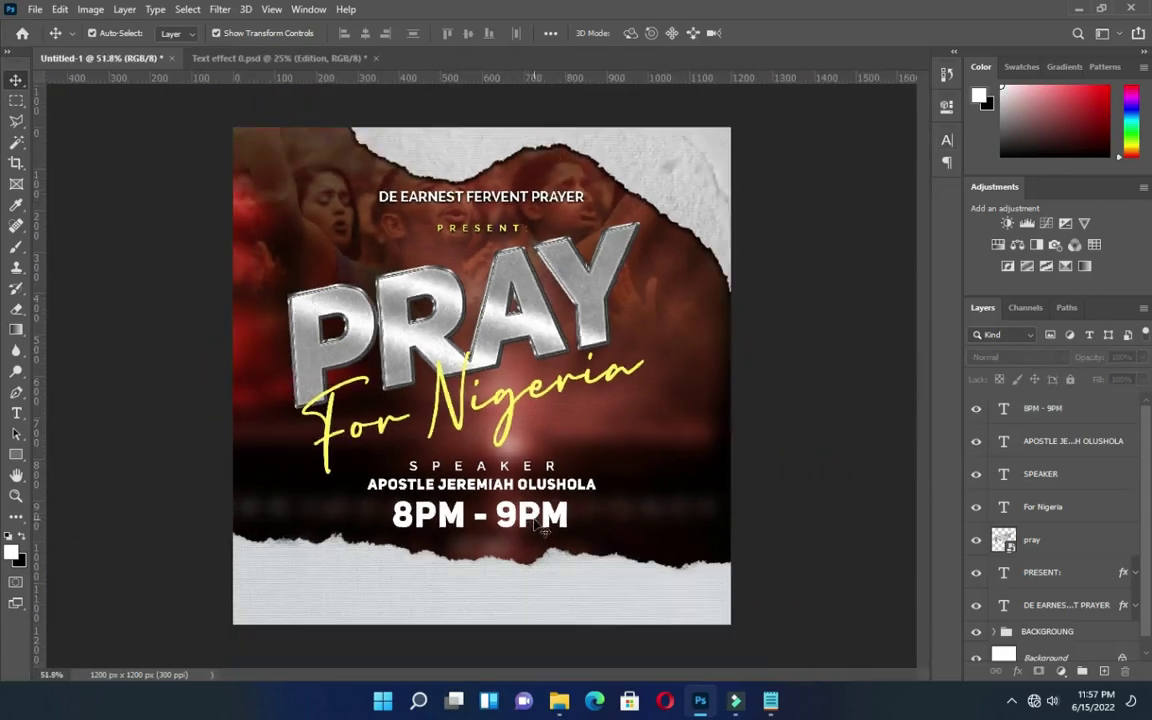
left_click(535, 526)
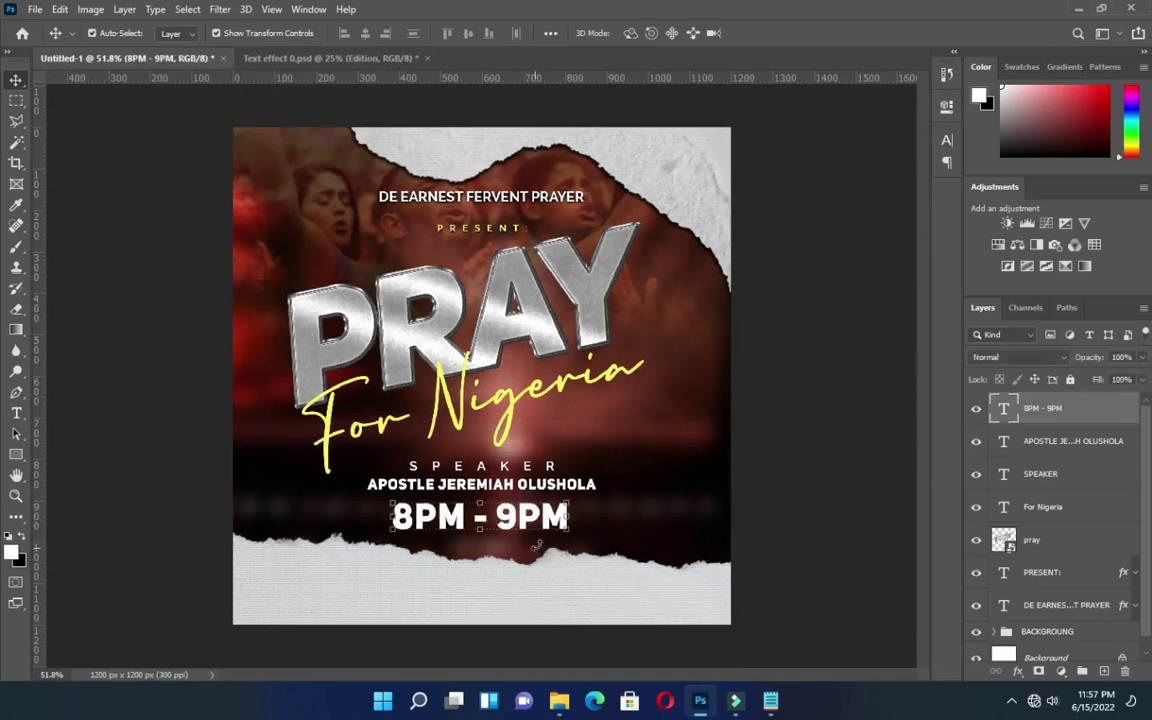
scroll(482, 370, "up", 1)
scroll(590, 328, "down", 1)
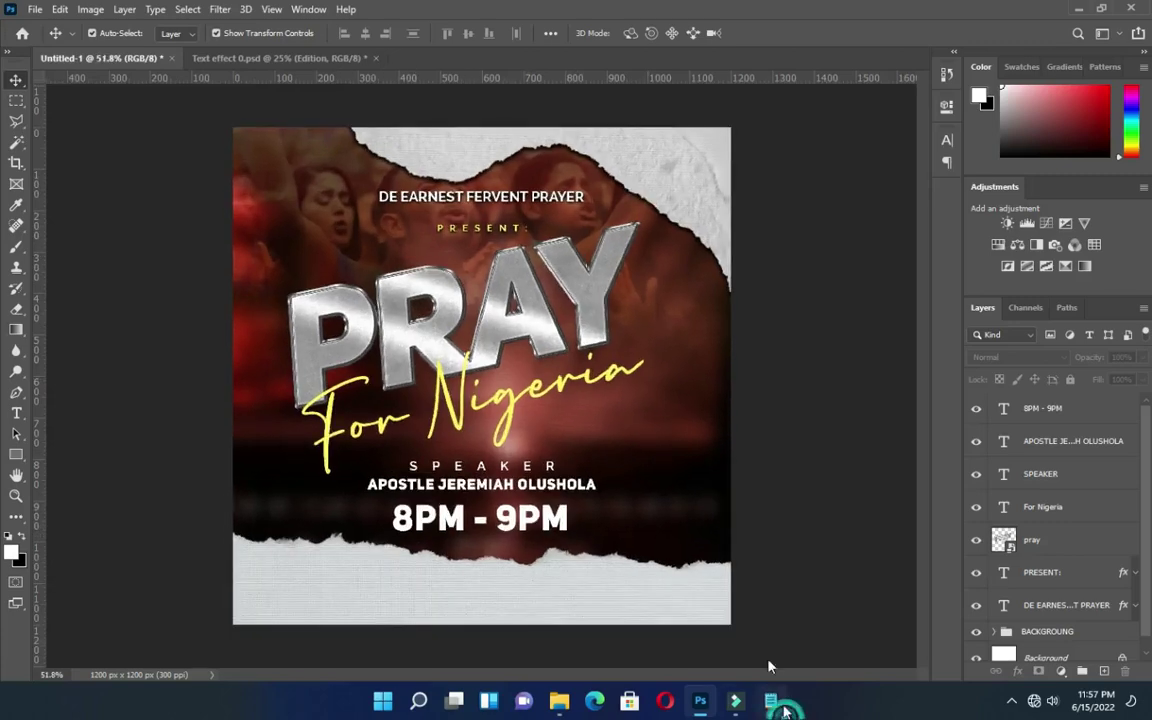
Copy the second "DE EARNEST FERVENT PRAYER" line, above the chat link, from the Notepad file and return to Photoshop.
left_click(770, 700)
left_click_drag(93, 390, 265, 392)
key("ctrl+c")
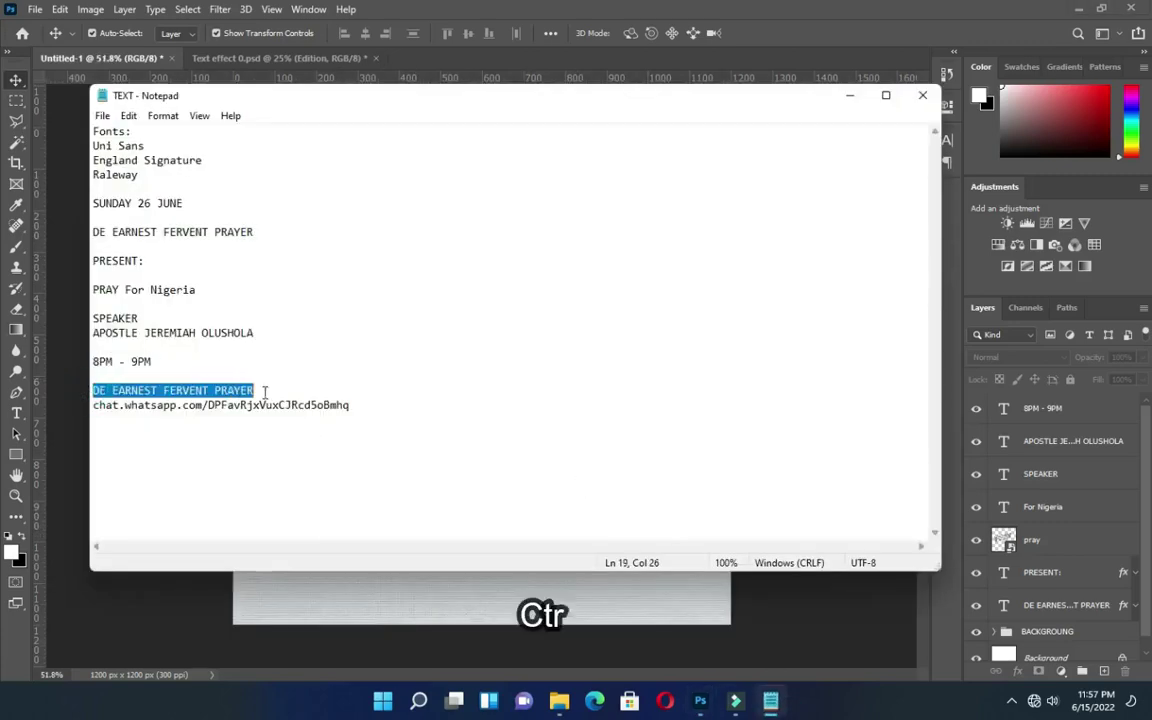
left_click(849, 95)
Start a new text line on the lower torn paper and set its text colour to black.
scroll(490, 490, "up", 1)
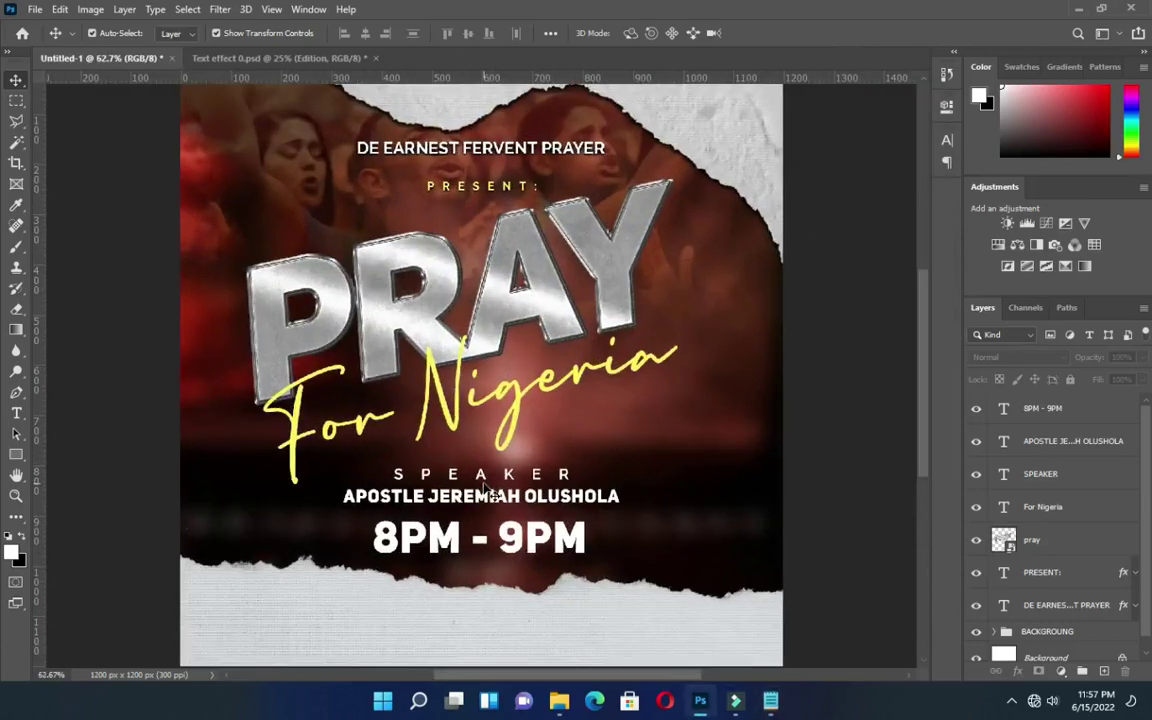
key("t")
left_click(303, 620)
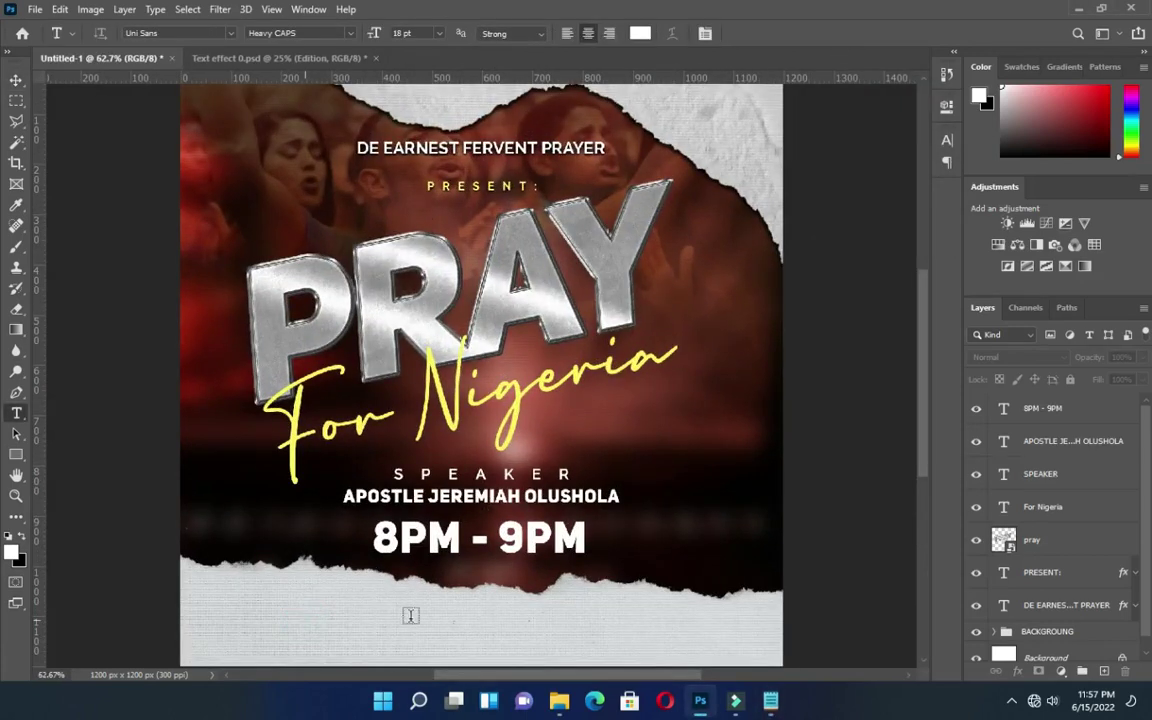
left_click(640, 33)
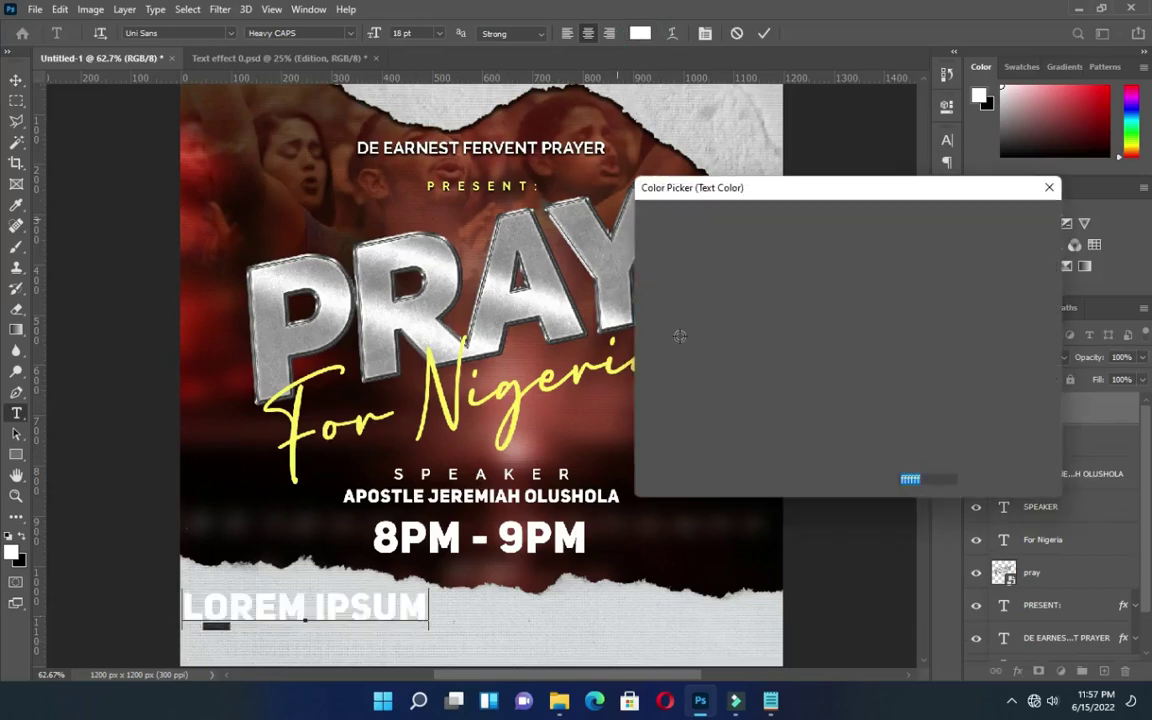
left_click(684, 384)
left_click_drag(636, 446, 632, 450)
left_click(1012, 214)
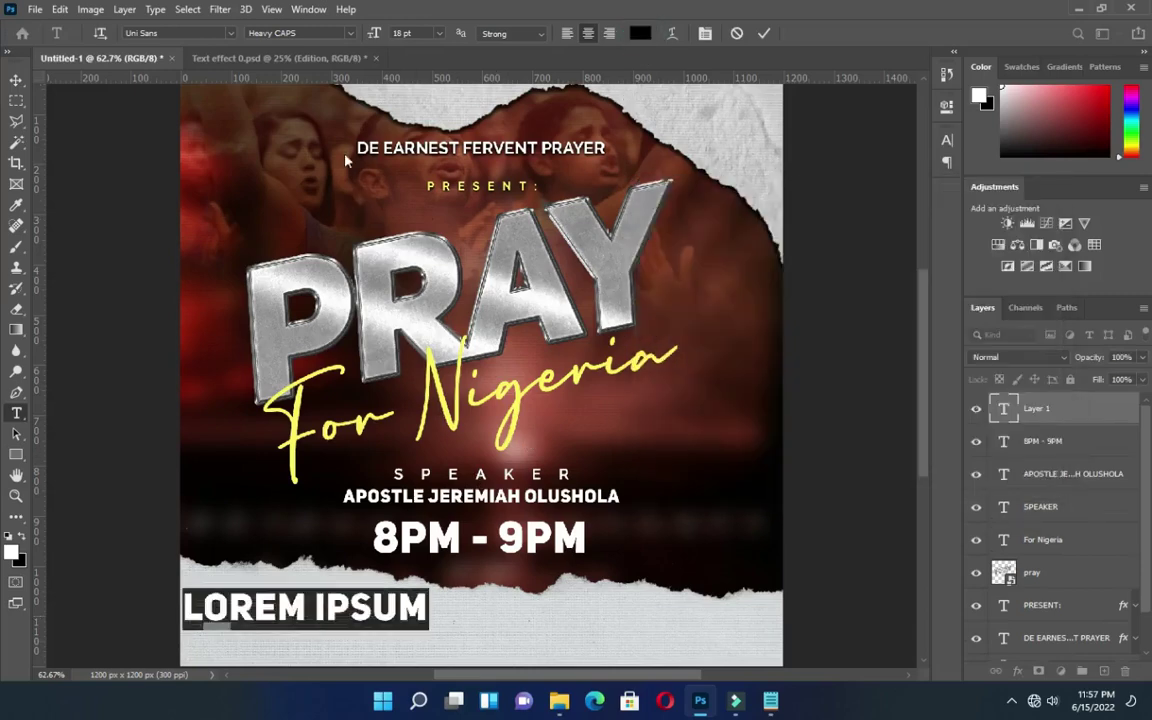
Paste the copied "DE EARNEST FERVENT PRAYER" line into the new text layer and set its font to Raleway SemiBold.
left_click(233, 34)
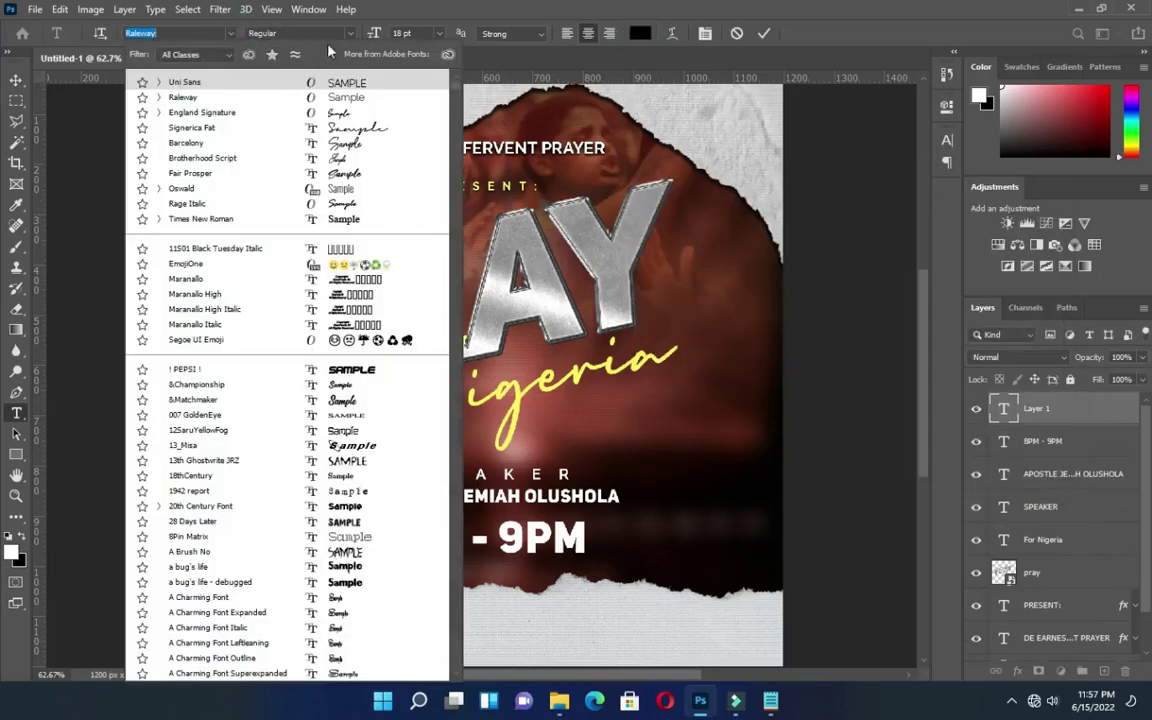
left_click(349, 34)
left_click(352, 33)
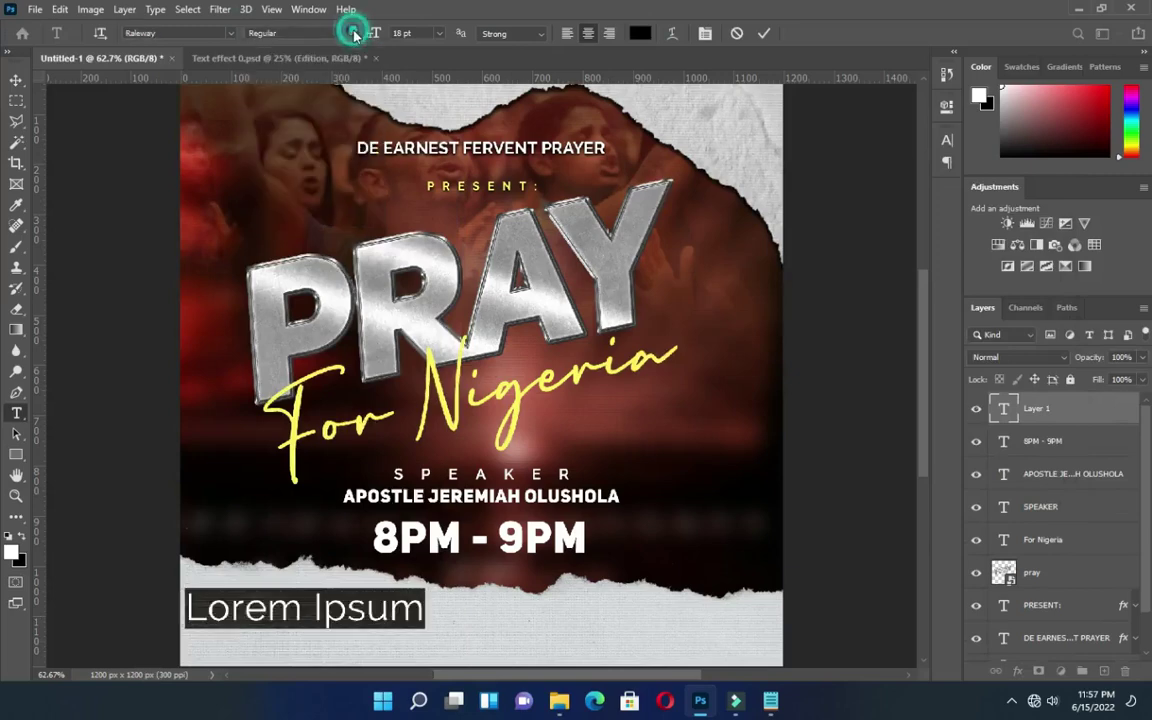
left_click(351, 34)
left_click(290, 157)
key("ctrl+v")
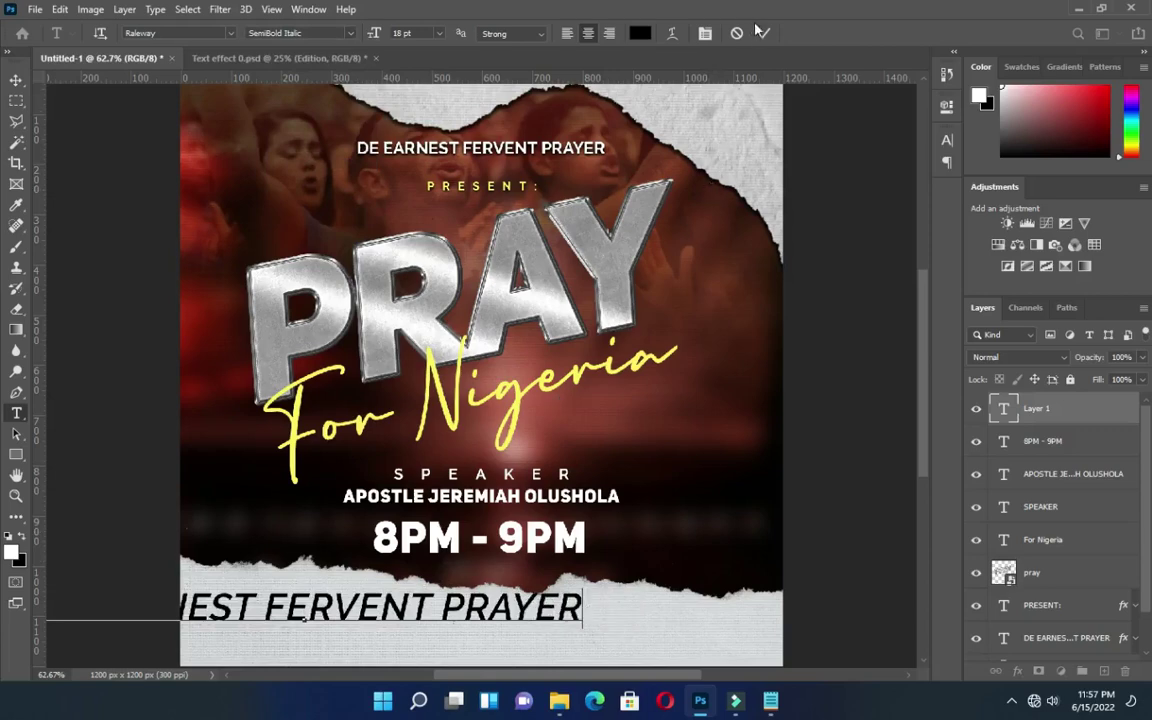
key("ctrl+Return")
left_click(310, 33)
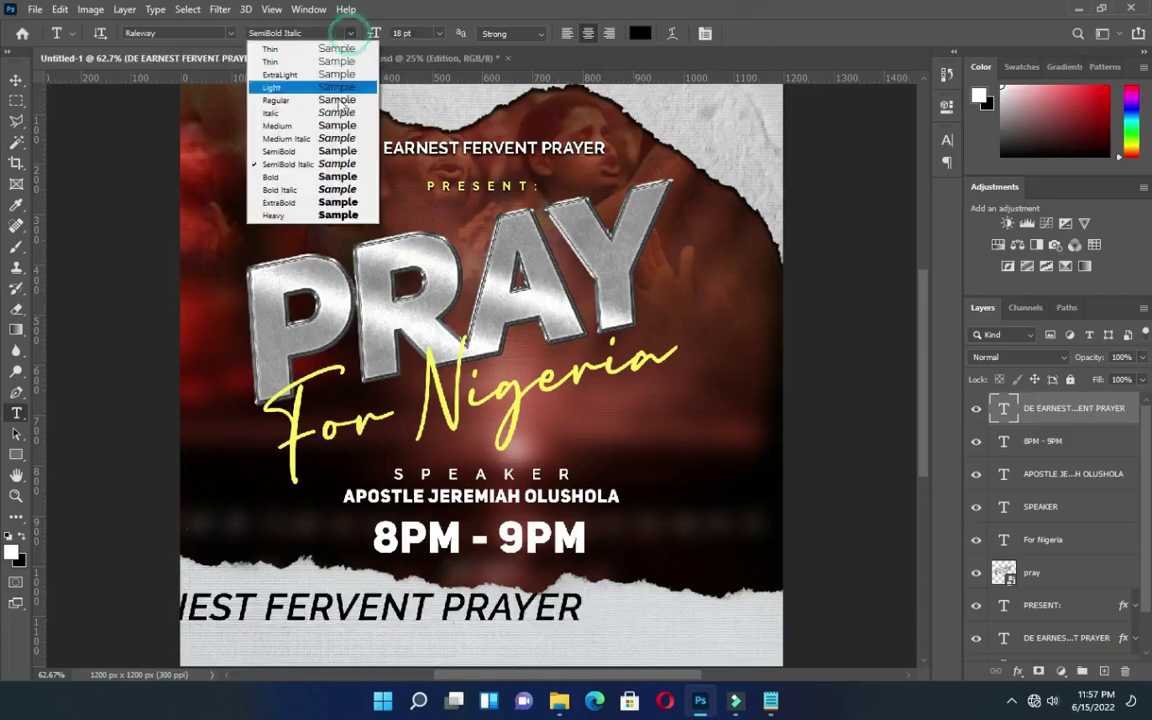
left_click(307, 152)
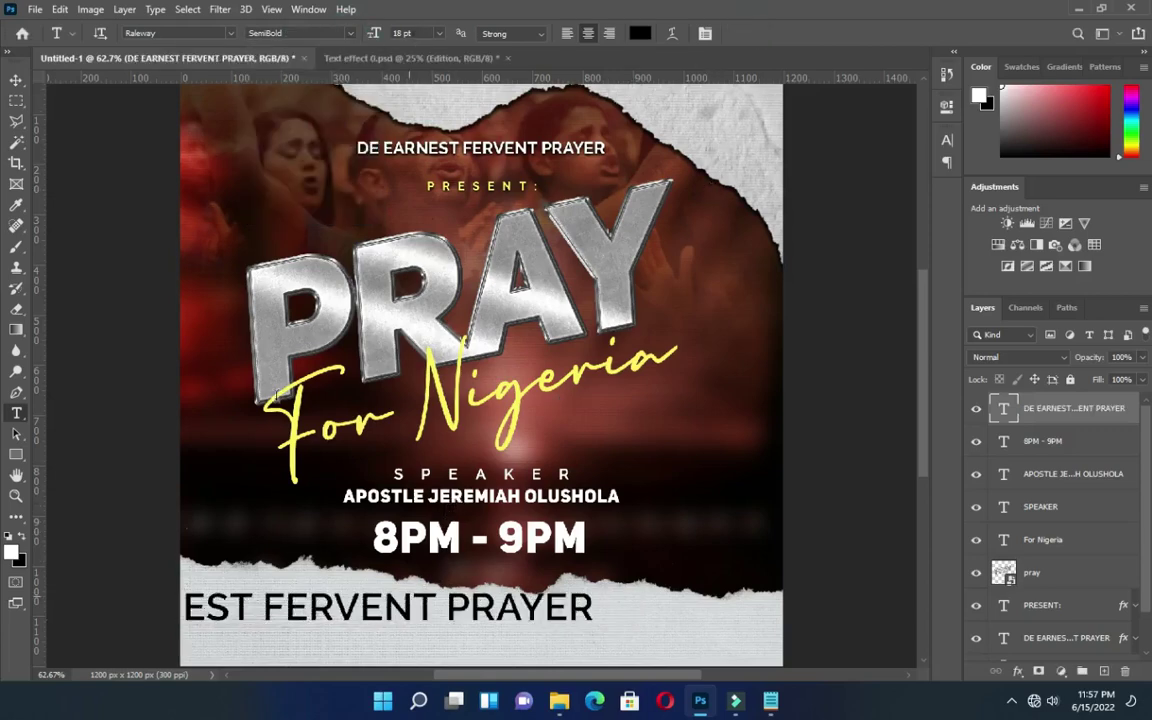
Scale the pasted "DE EARNEST FERVENT PRAYER" line to about 41% so it fits on the lower torn paper.
left_click(16, 79)
left_click_drag(308, 592, 316, 617)
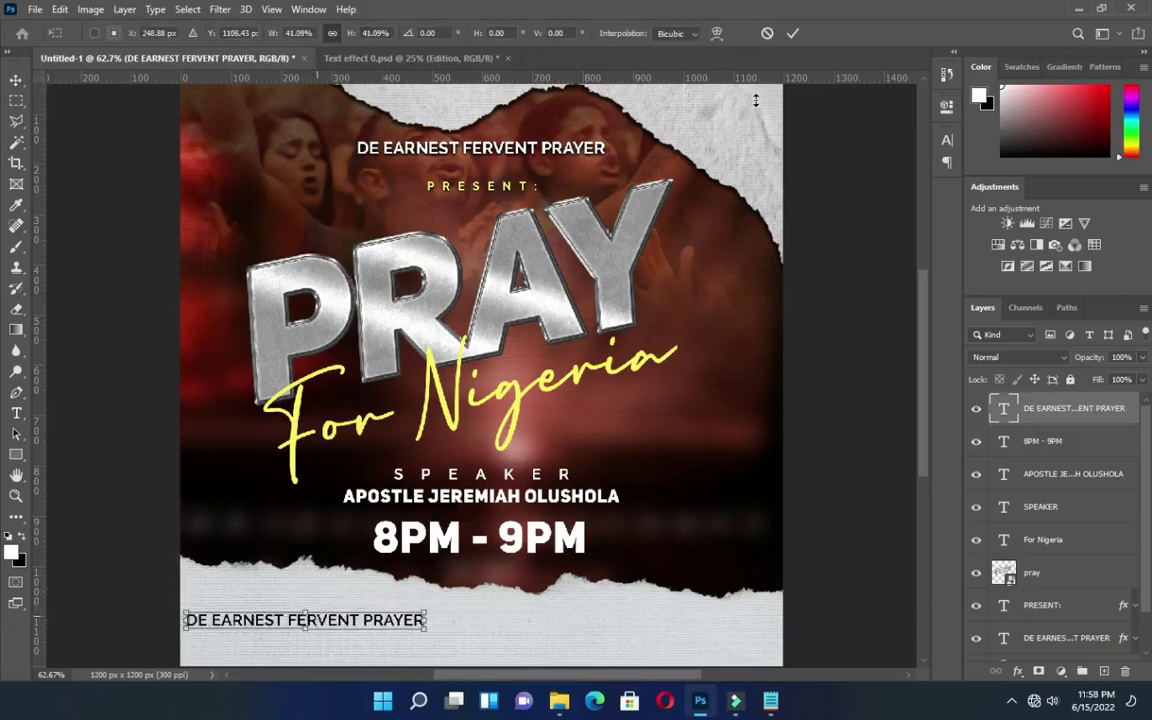
left_click(792, 33)
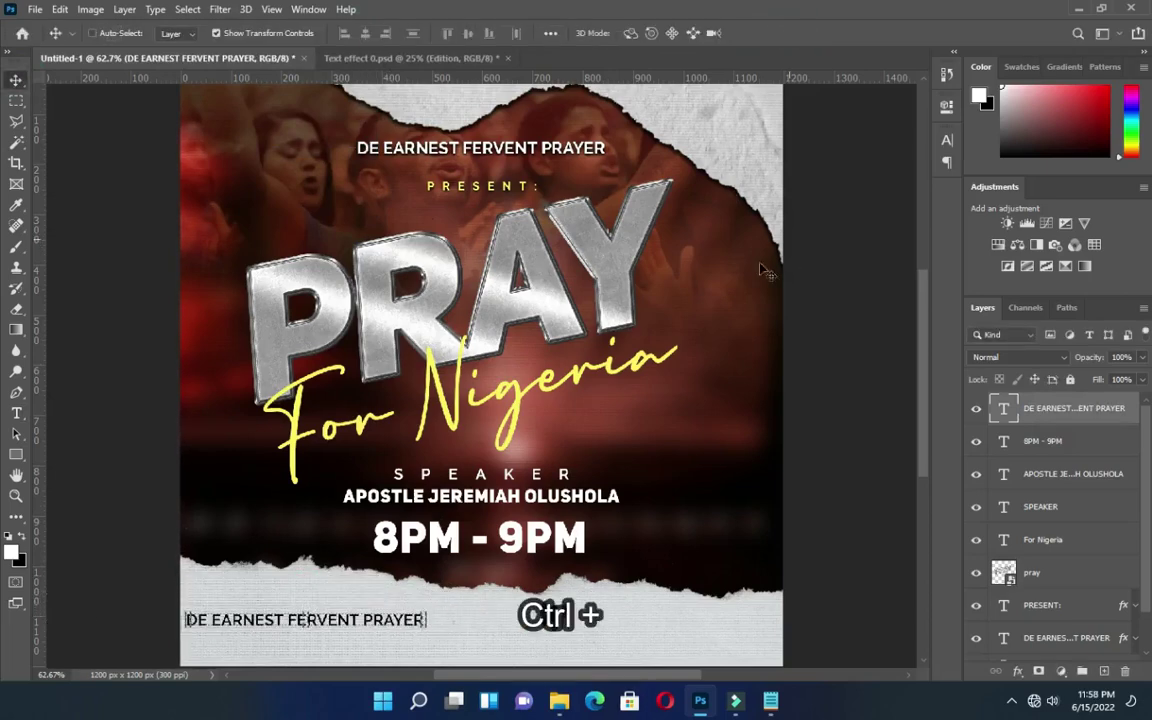
Centre the lower "DE EARNEST FERVENT PRAYER" line horizontally on the whole canvas and deselect it.
key("ctrl+a")
left_click(365, 33)
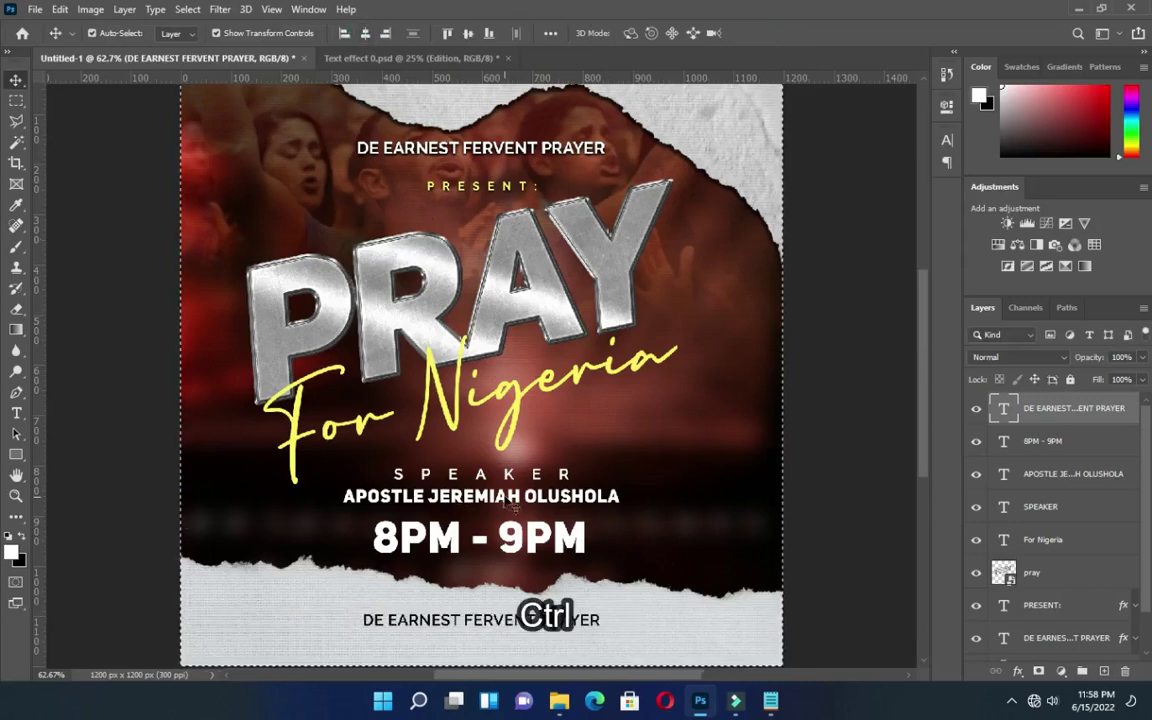
key("ctrl+d")
left_click(845, 515)
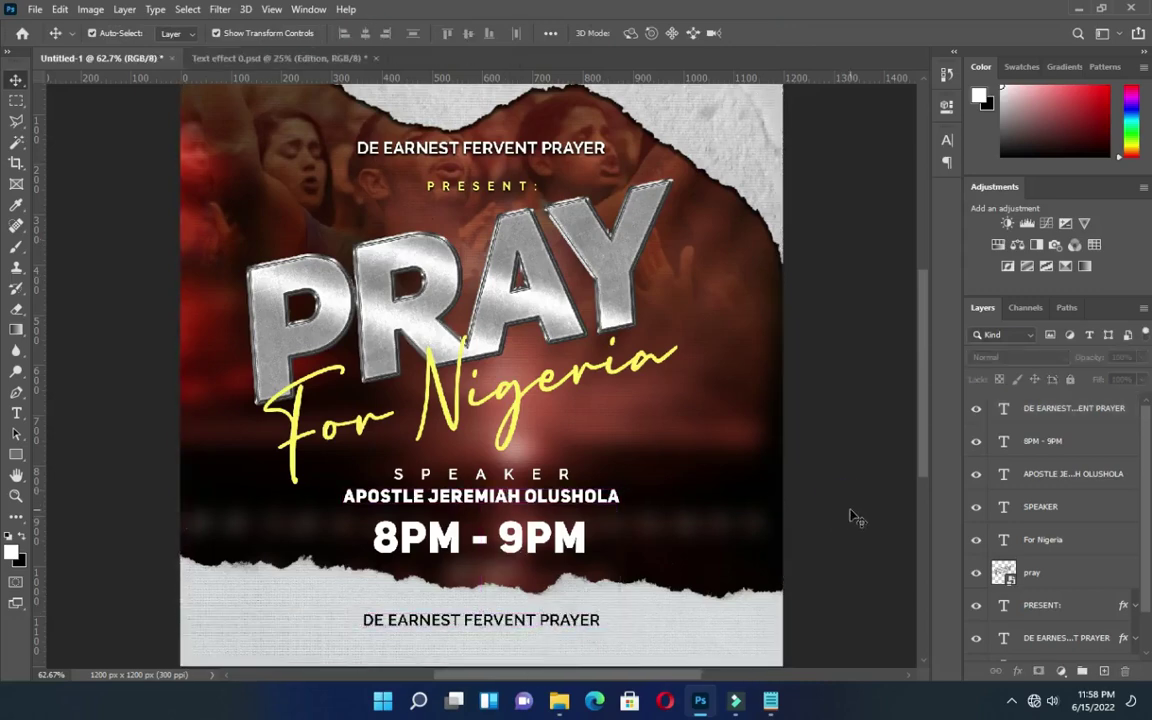
Put the "8PM - 9PM" text layer in a group named TIME and collapse the group.
mouse_move(928, 449)
left_mouse_down()
mouse_move(922, 500)
mouse_move(920, 465)
left_mouse_up()
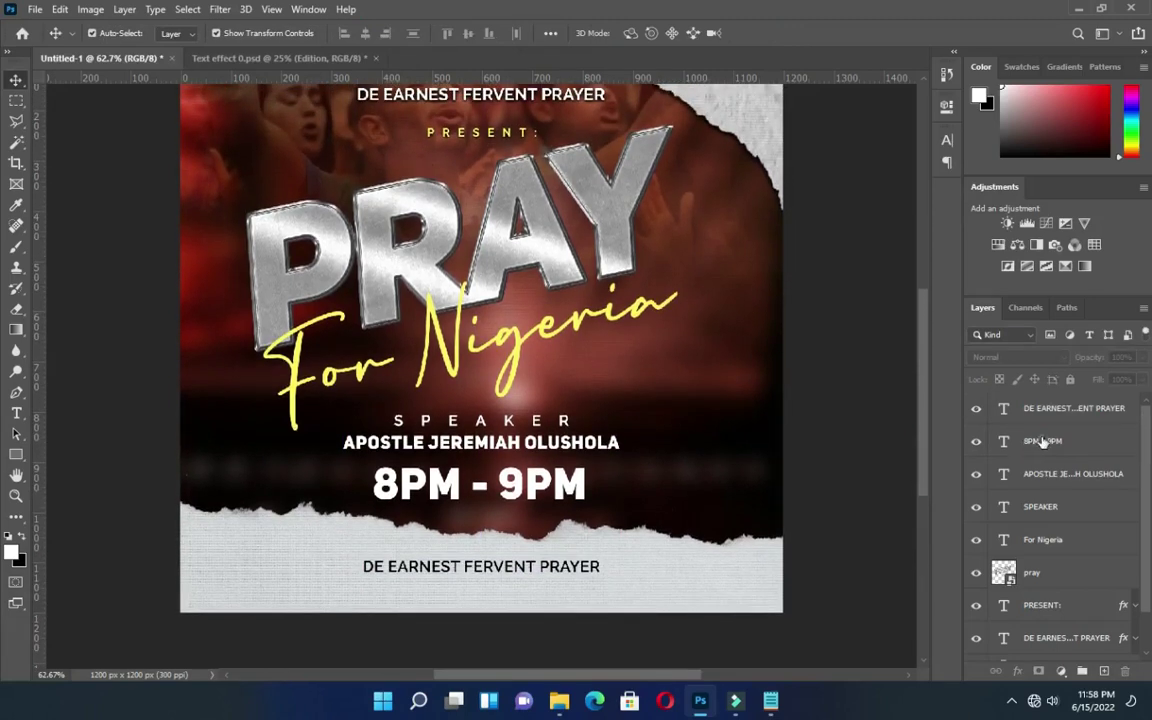
left_click(1043, 441)
key("ctrl+g")
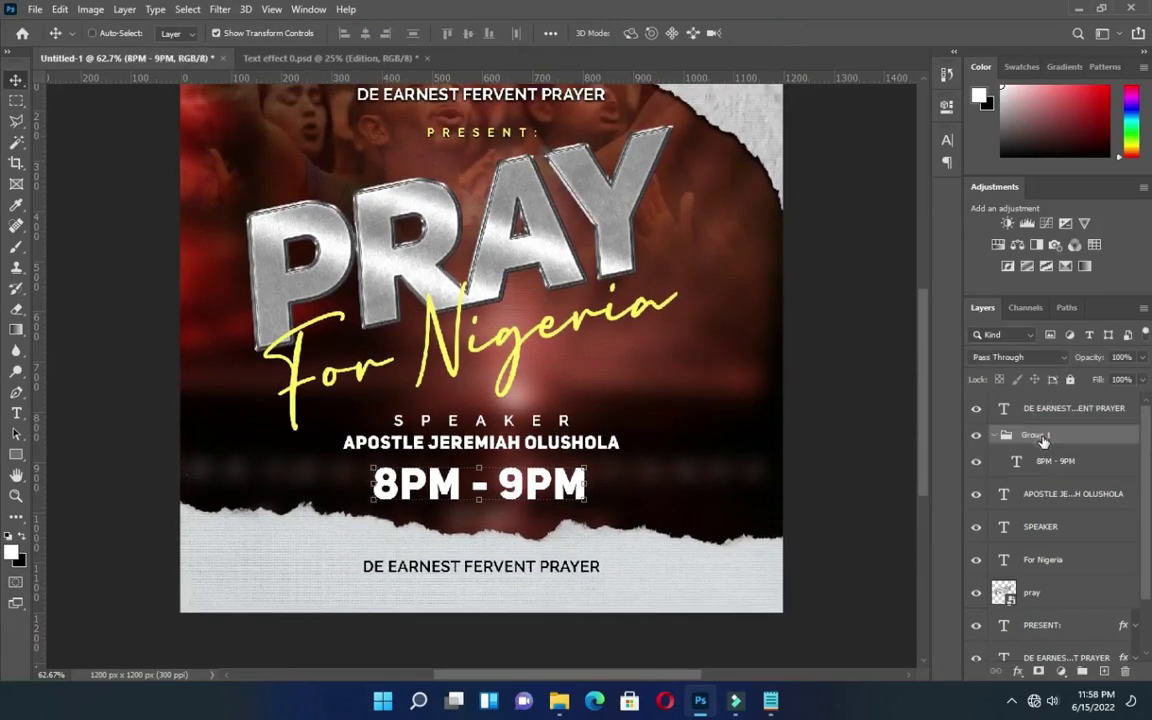
double_click(1036, 435)
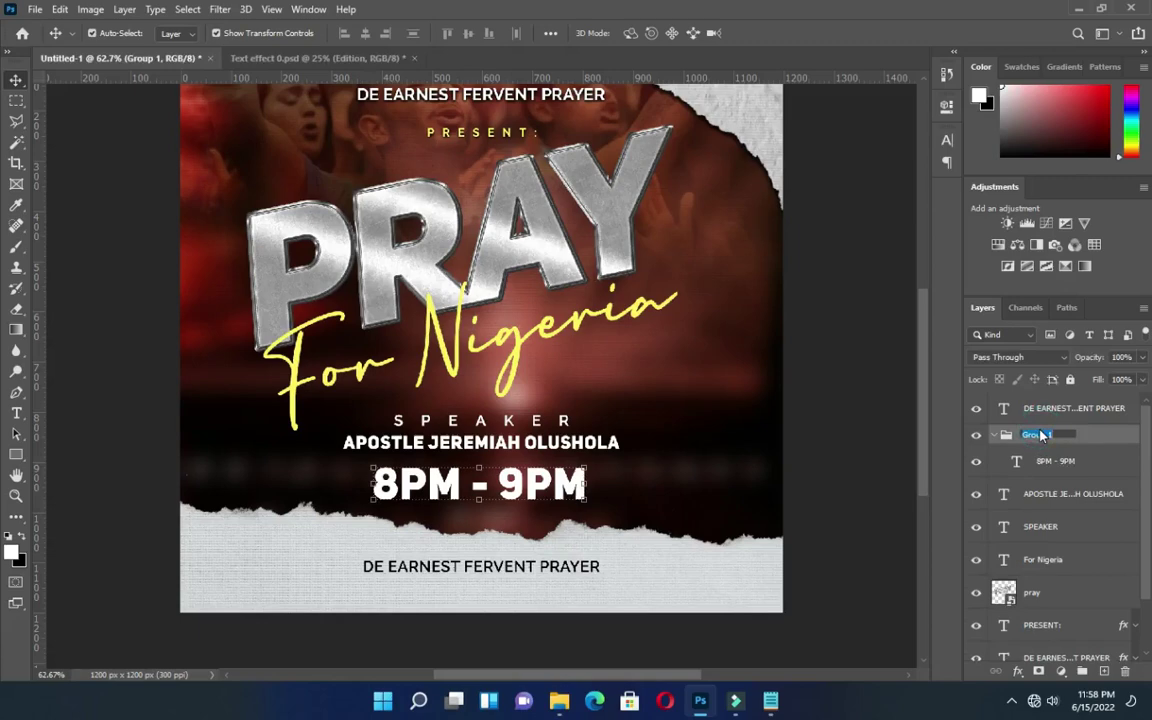
type("TIME")
key("Return")
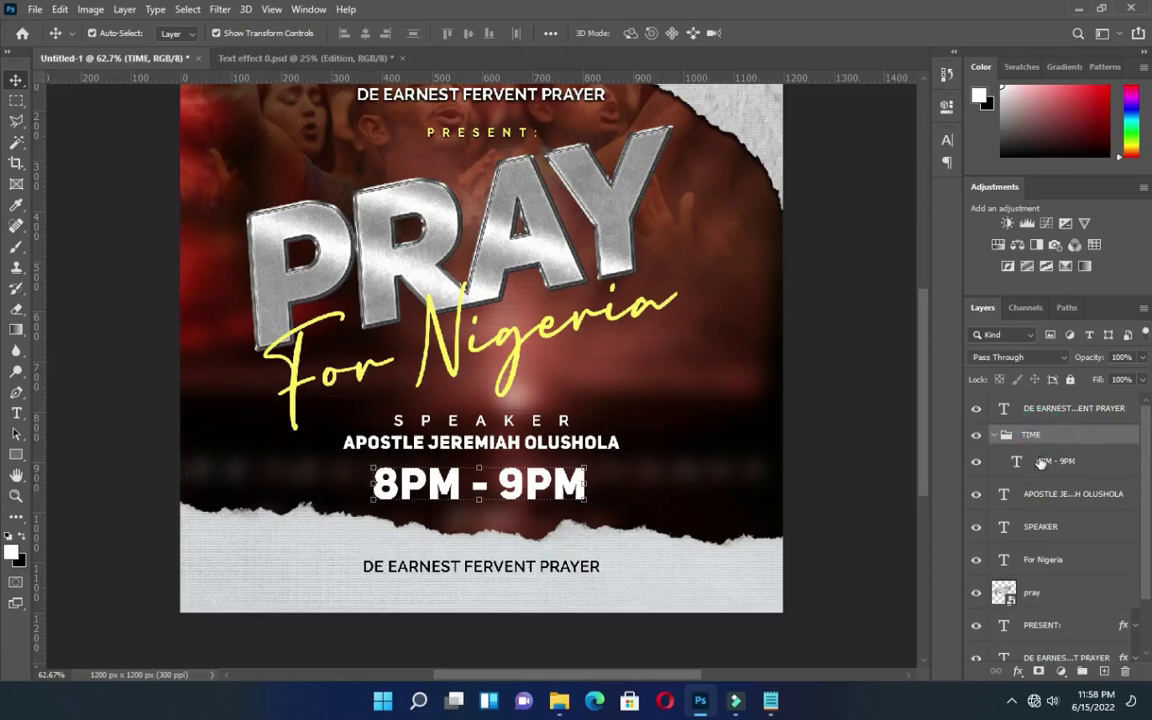
left_click(994, 435)
Group the speaker's name and "SPEAKER" text layers and name the group SPEAKER.
left_click(1050, 461)
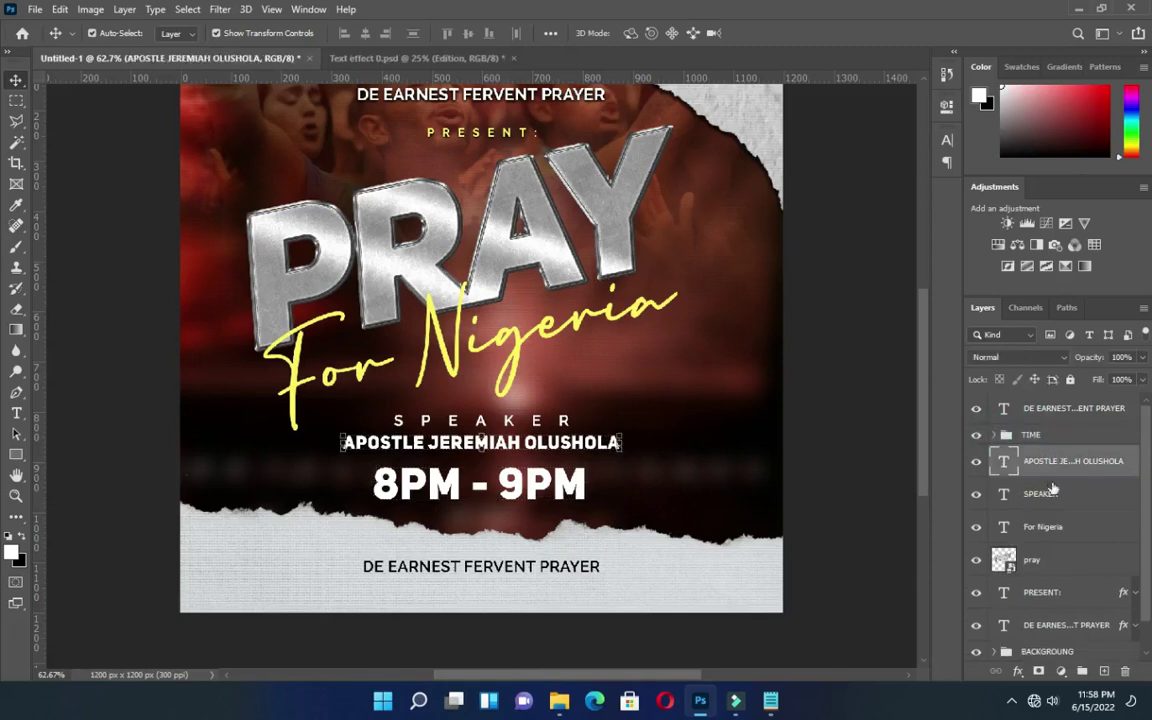
left_click(1052, 496, "ctrl")
key("ctrl+g")
double_click(1036, 455)
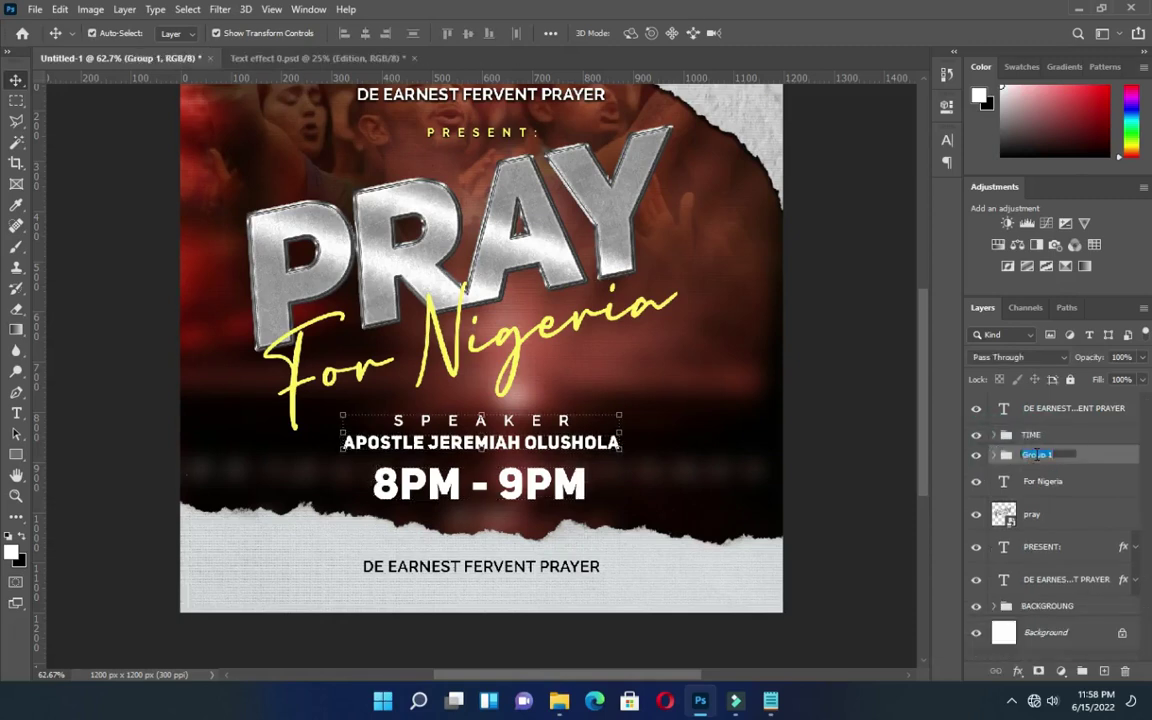
type("SPEAKER")
key("Return")
Group the "For Nigeria" and pray layers and name the group PRAYER.
left_click(1045, 482)
left_click(1040, 518, "ctrl")
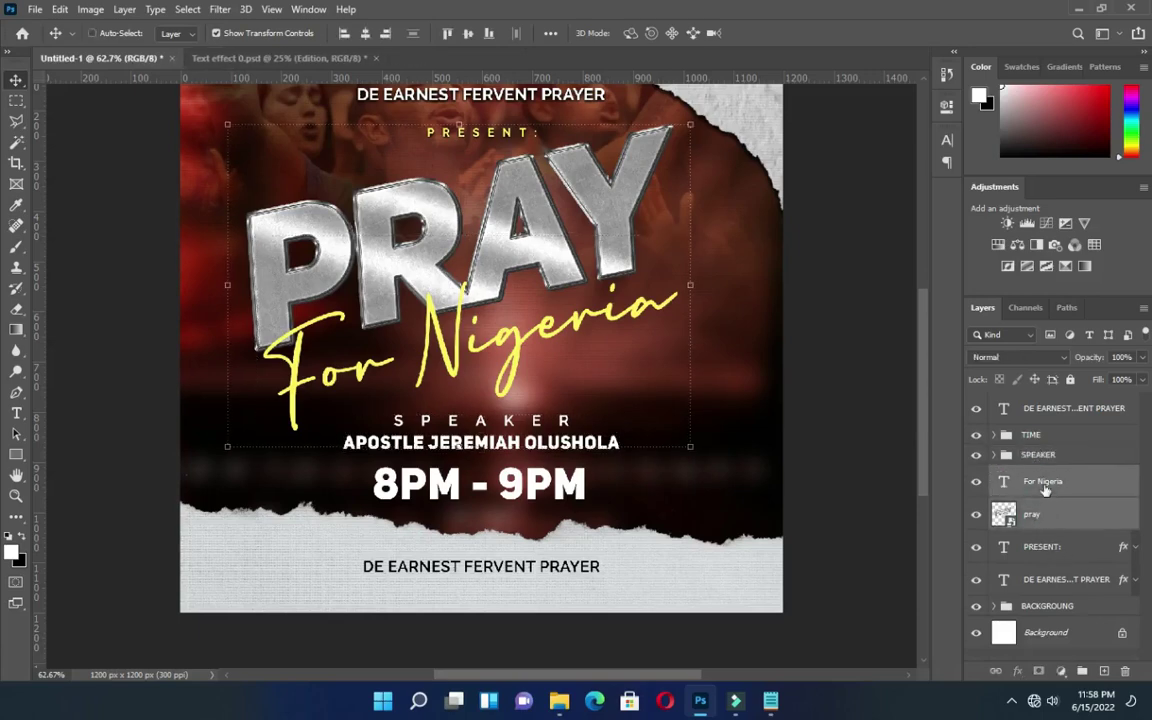
key("ctrl+g")
double_click(1037, 474)
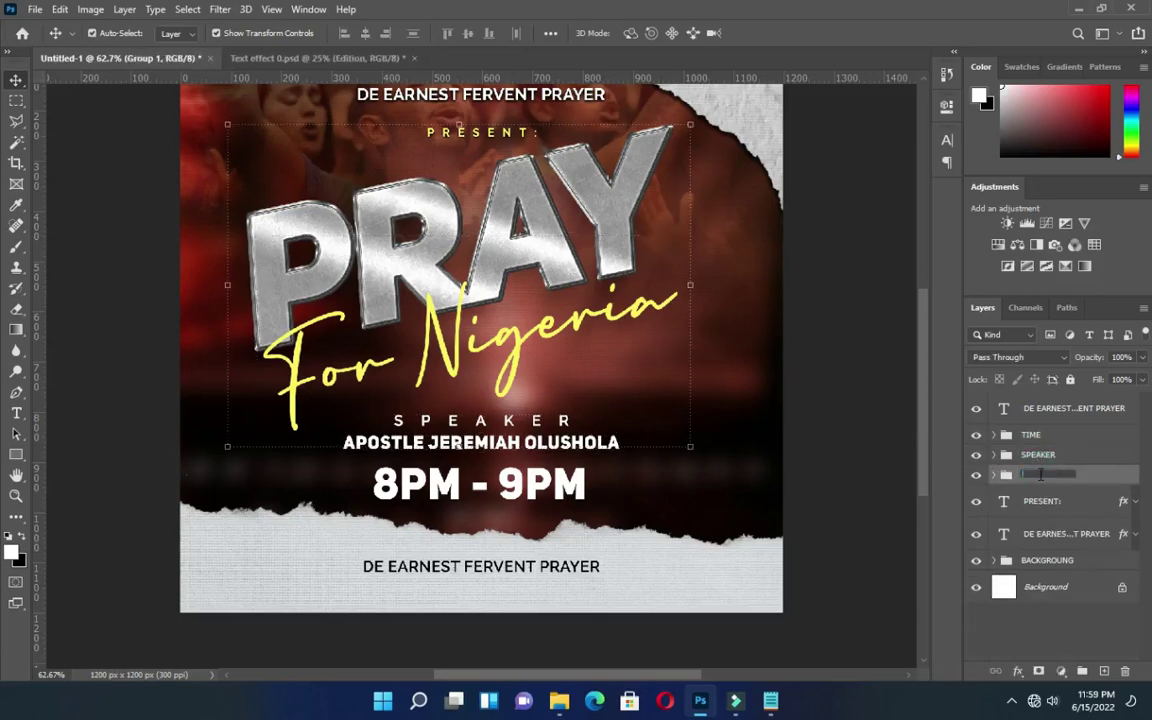
type("PRAYER")
key("Return")
Put the "PRESENT:" and upper "DE EARNEST FERVENT PRAYER" layers in separate groups named PRESENT and DE.
left_click(1042, 503)
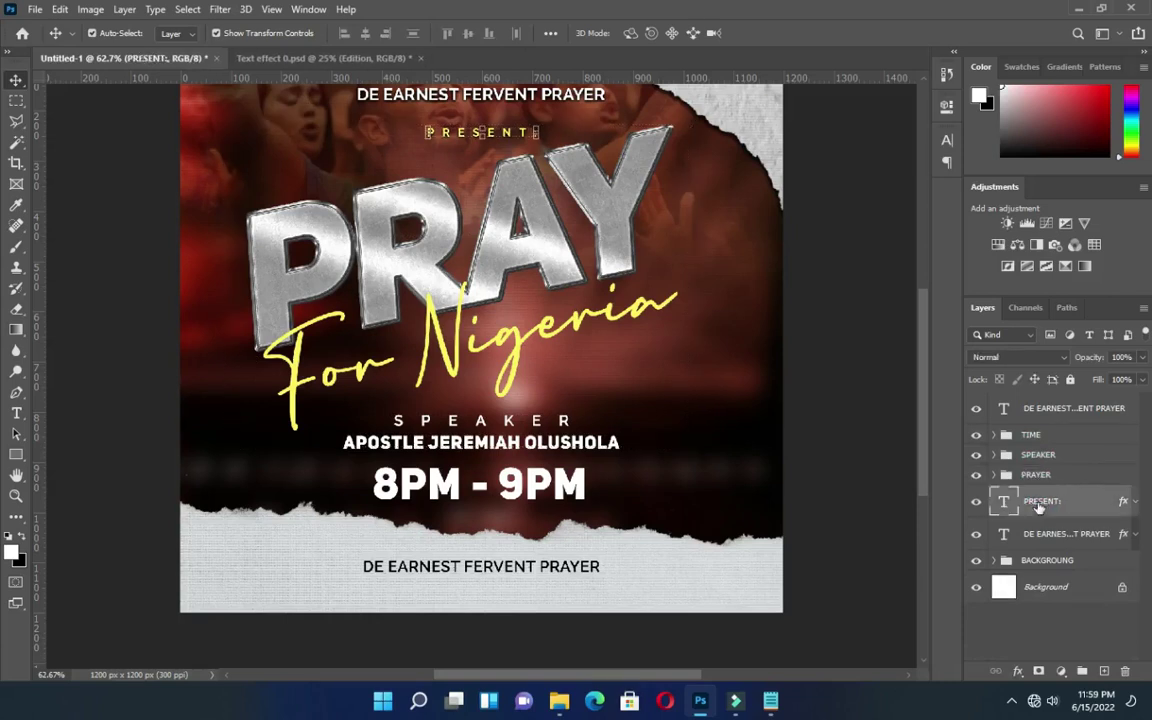
key("ctrl+g")
key("ctrl+g")
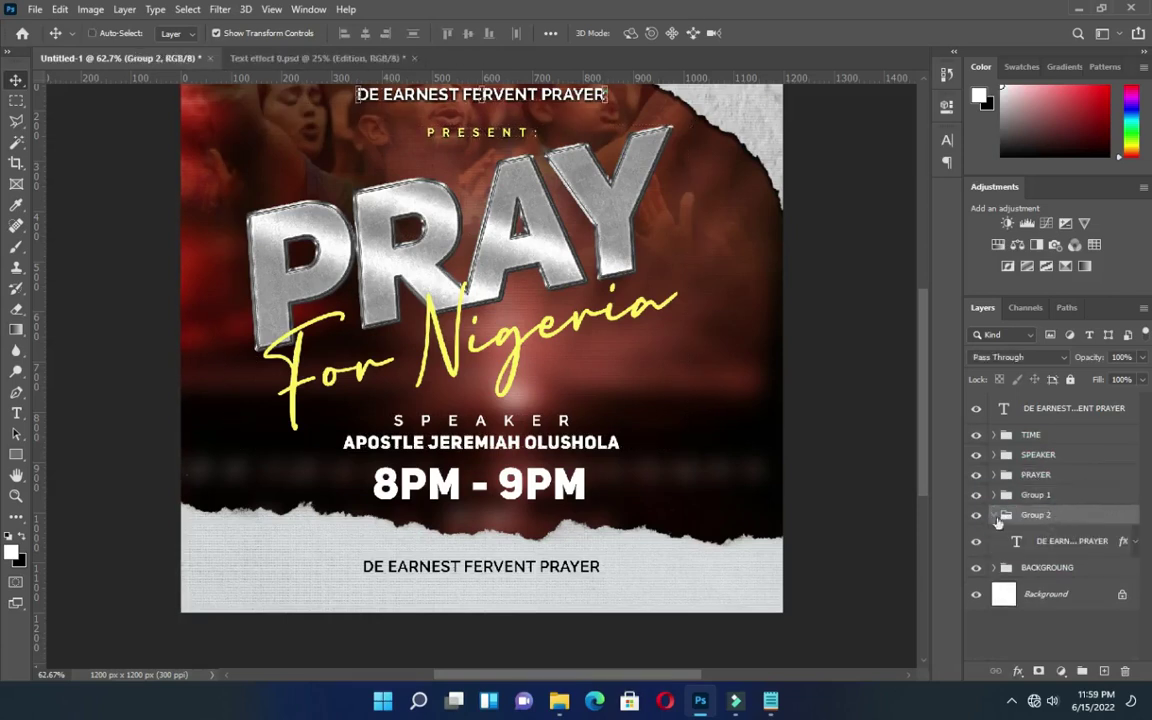
left_click(993, 518)
double_click(1037, 514)
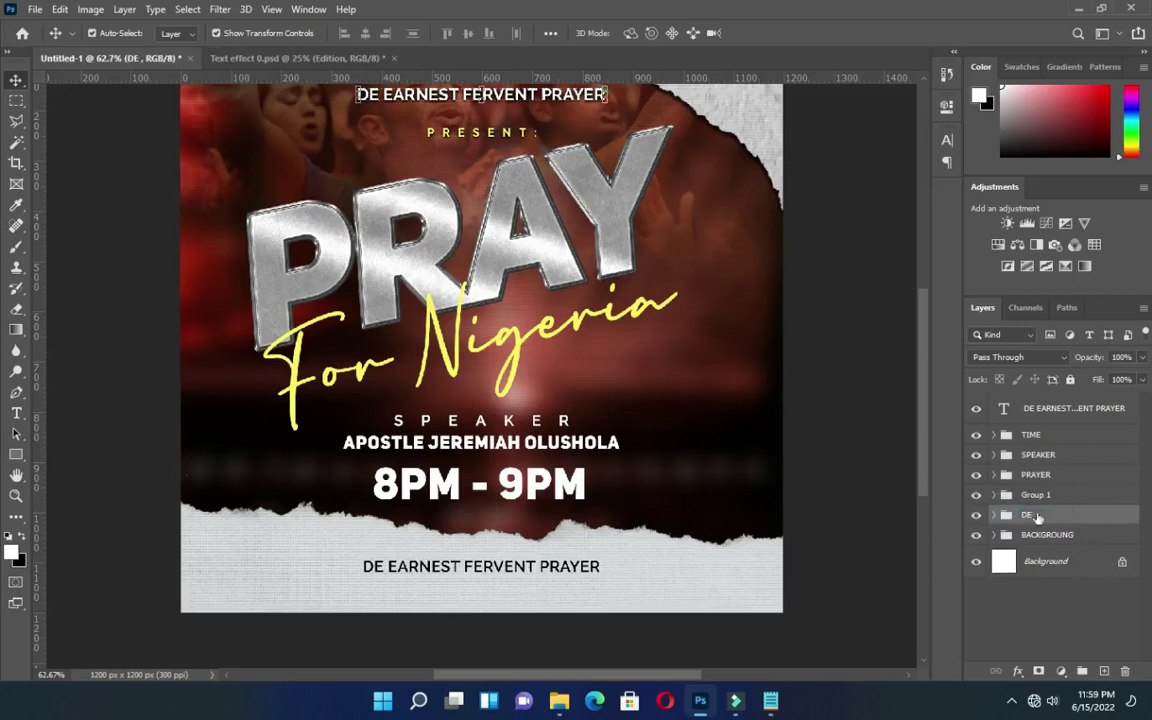
double_click(1037, 495)
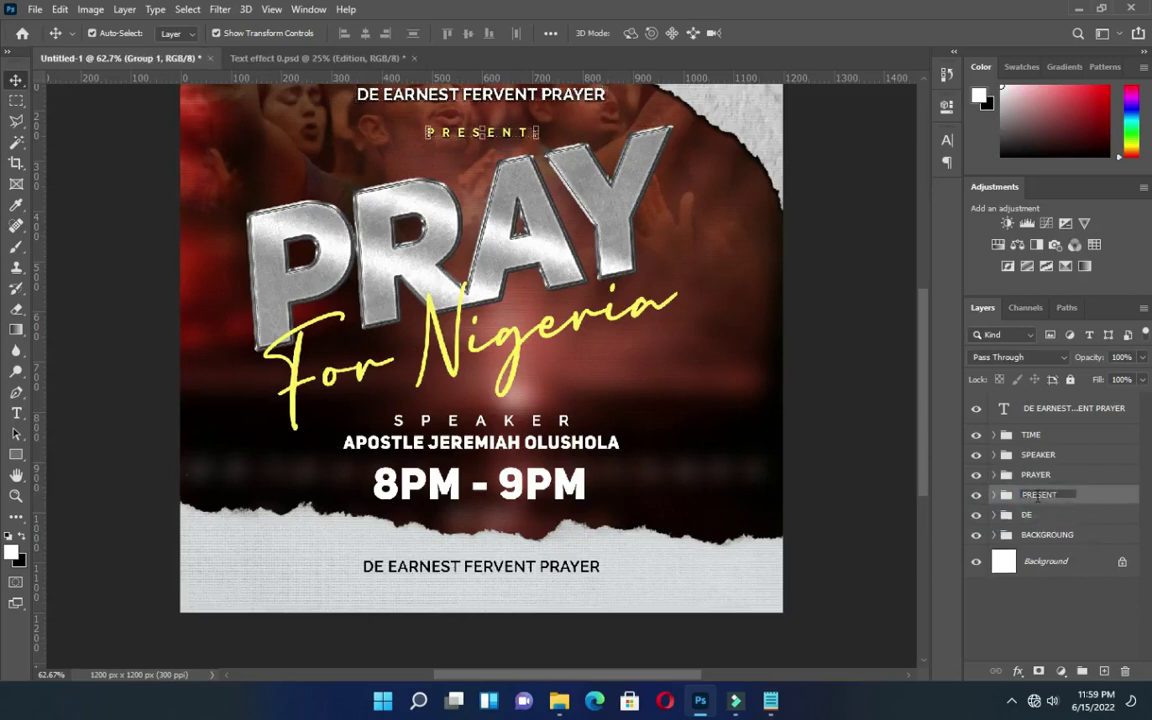
key("Return")
left_click(838, 392)
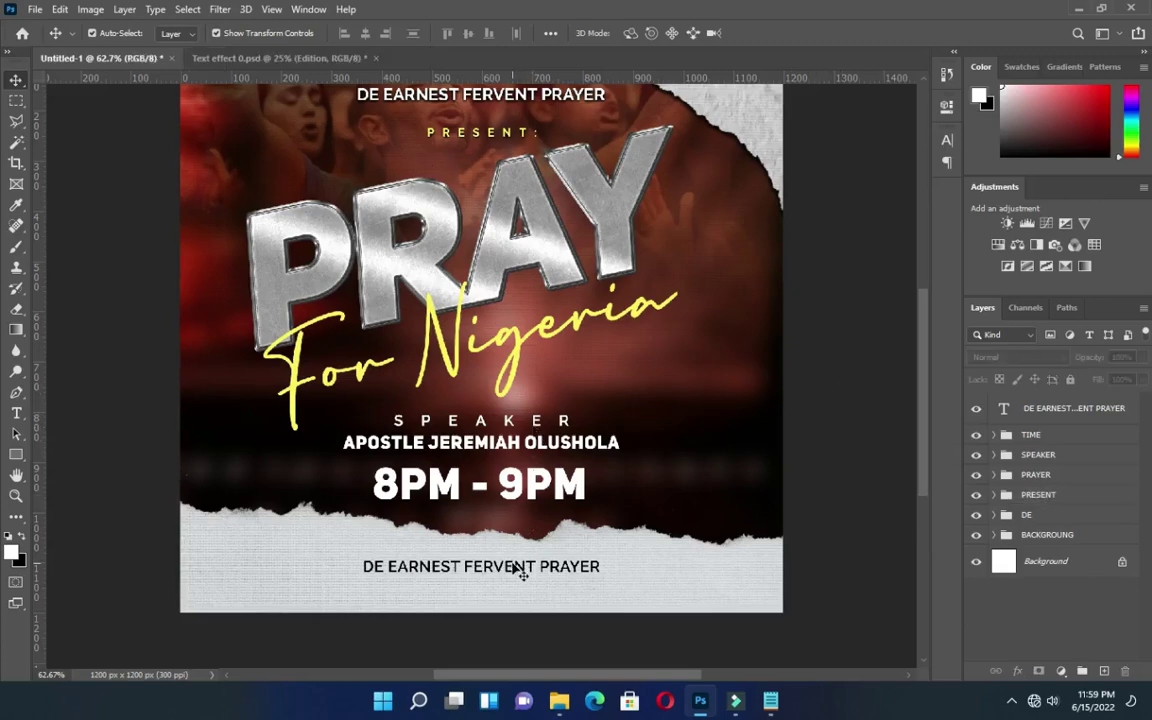
Duplicate the lower "DE EARNEST FERVENT PRAYER" line directly beneath the original and select the copy's text for editing.
mouse_move(520, 572)
left_mouse_down()
mouse_move(475, 580)
mouse_move(501, 566)
mouse_move(503, 589)
left_mouse_up()
scroll(475, 581, "up", 5)
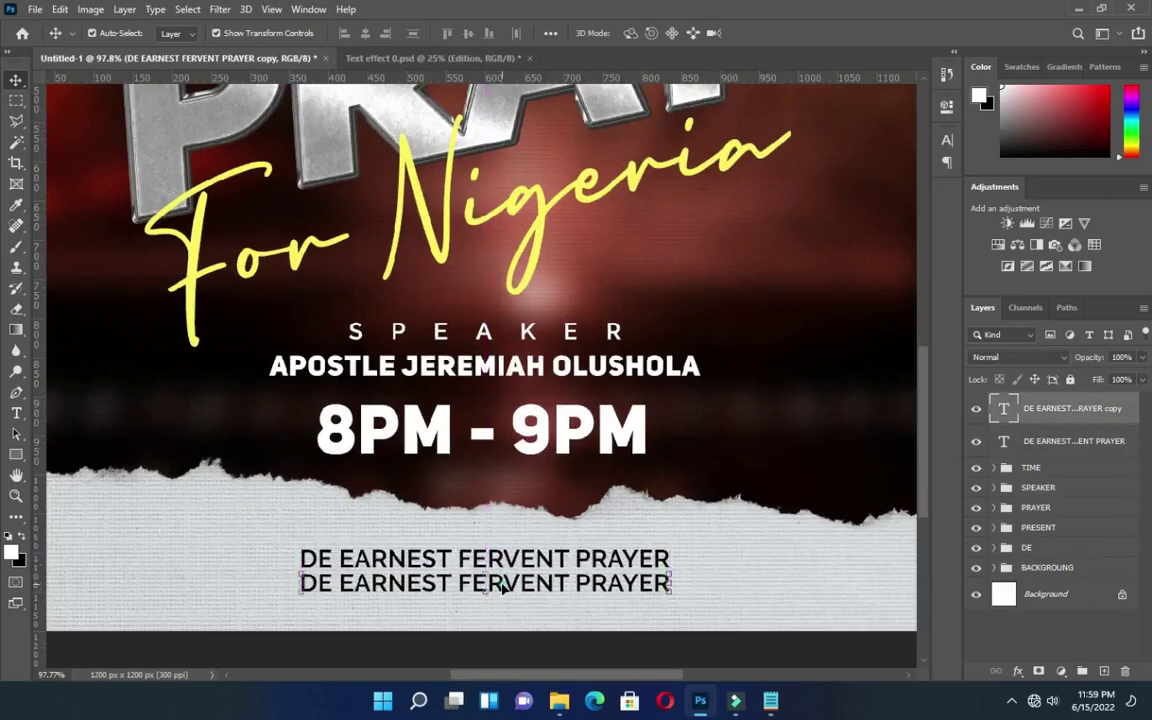
double_click(675, 583)
Replace the duplicated line's text with the WhatsApp chat link copied from the Notepad file and deselect it.
left_click(770, 698)
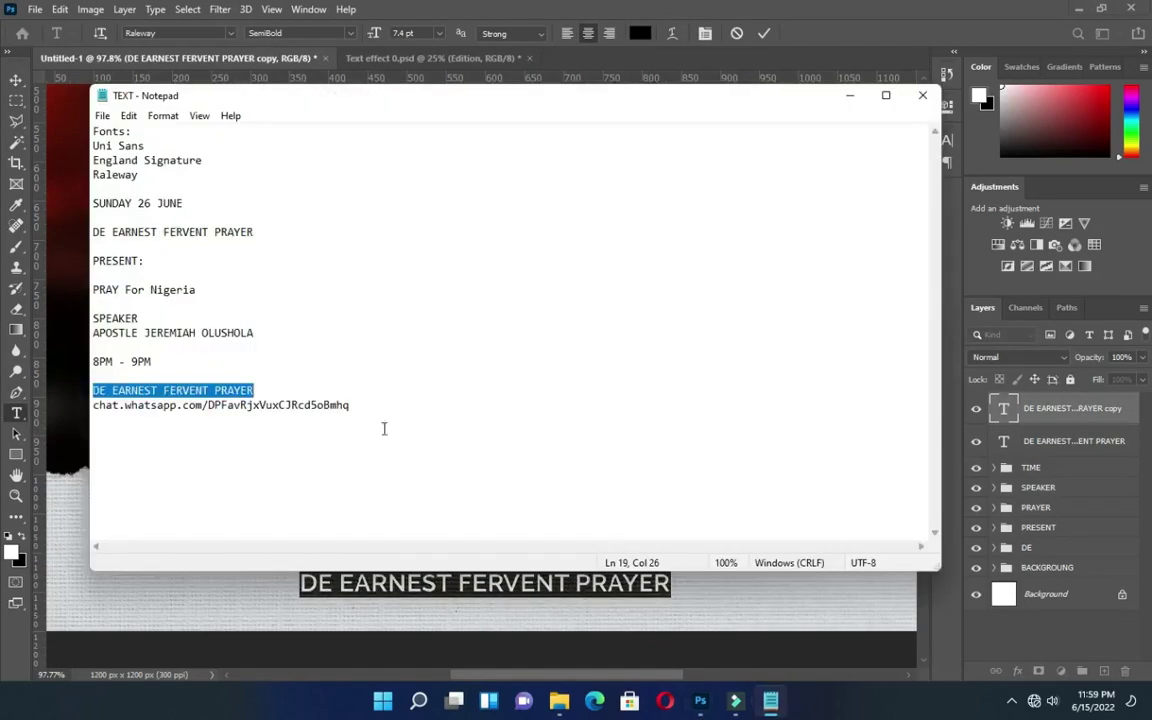
left_click_drag(349, 405, 95, 406)
key("ctrl+c")
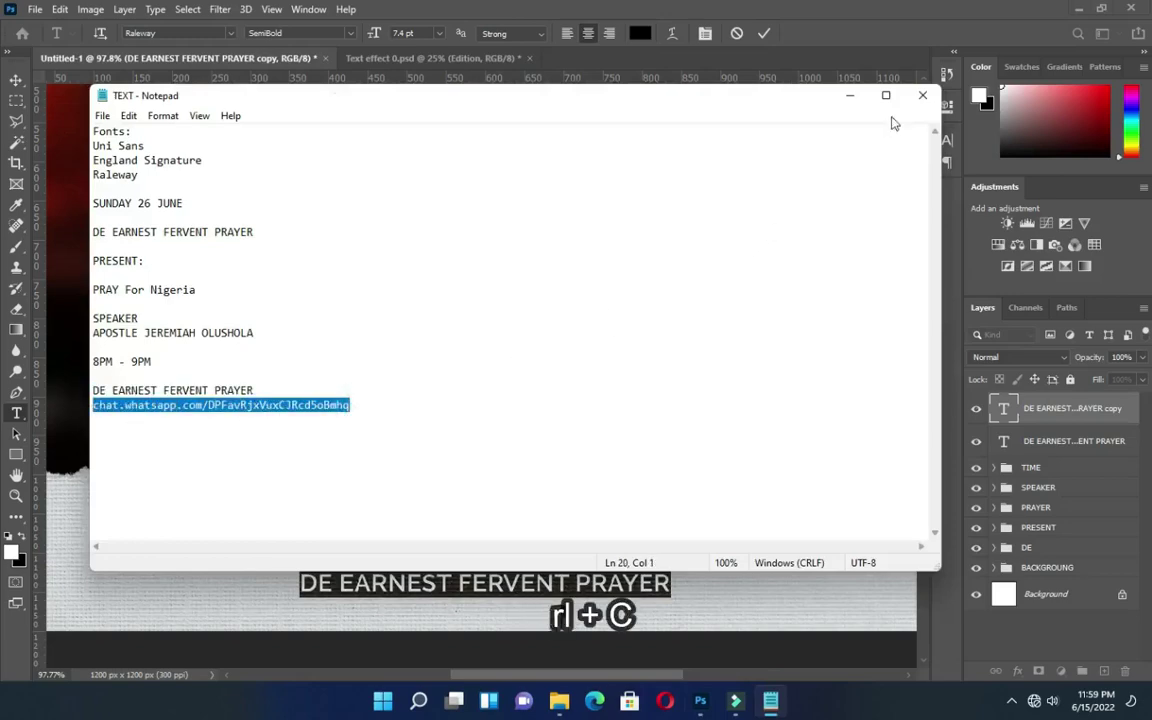
left_click(849, 95)
key("ctrl+v")
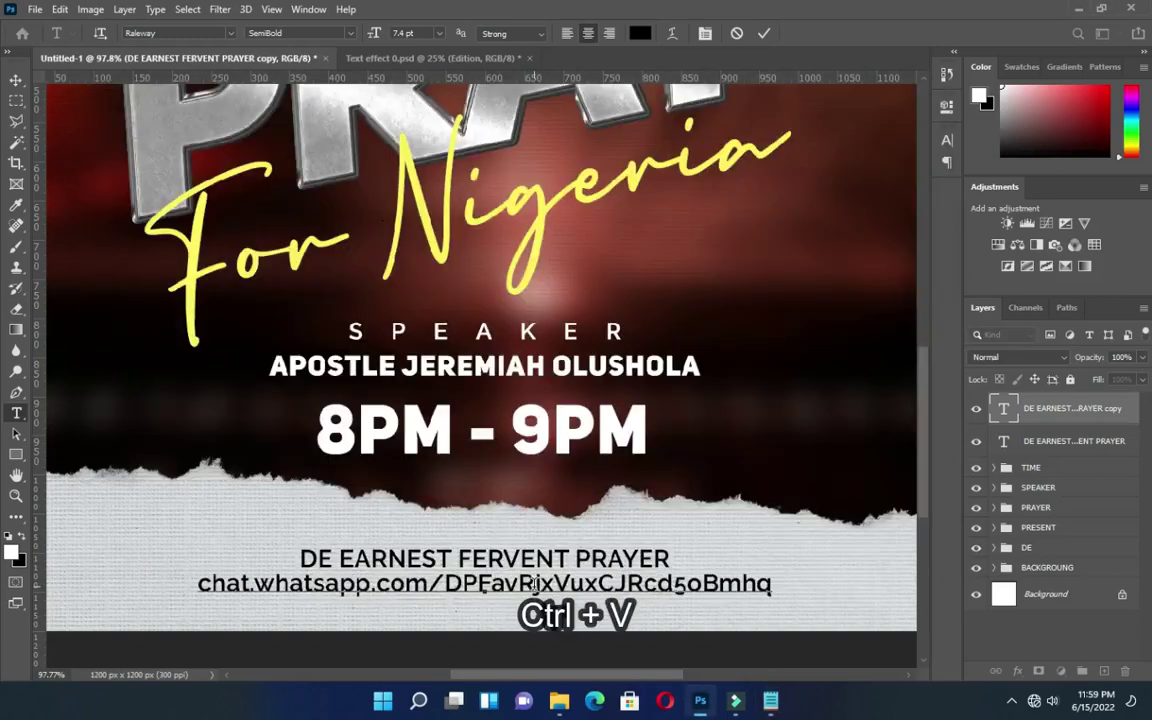
left_click(764, 33)
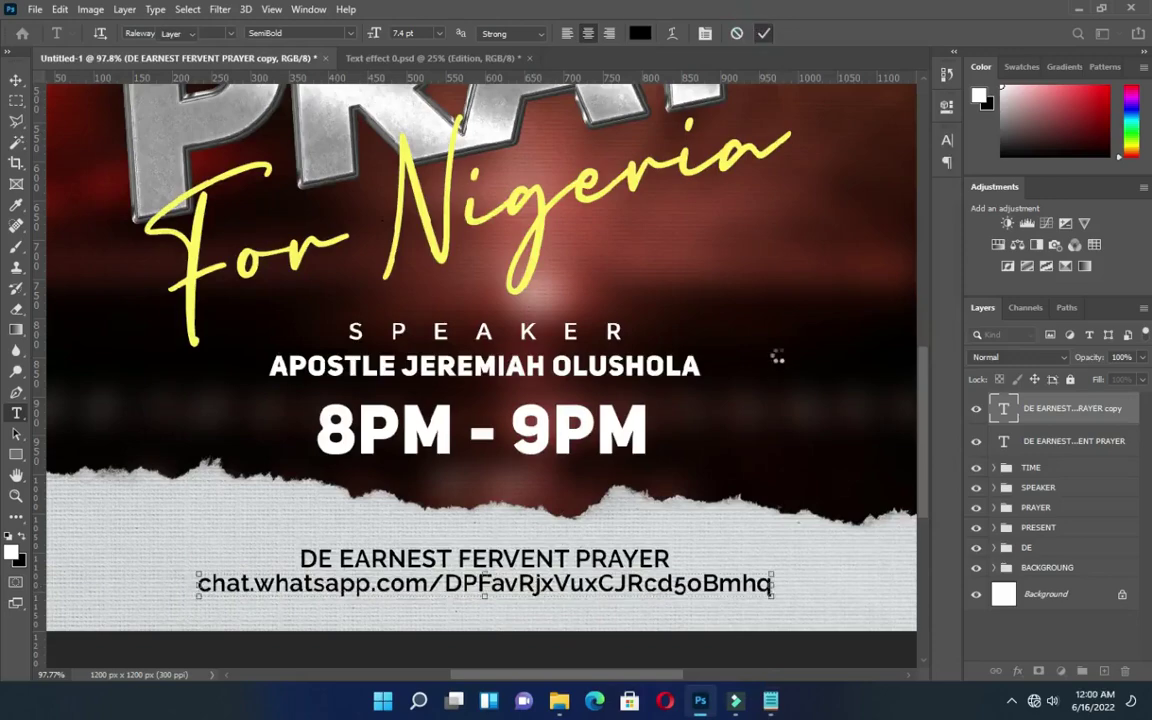
key("v")
scroll(770, 365, "down", 2)
scroll(620, 420, "down", 1)
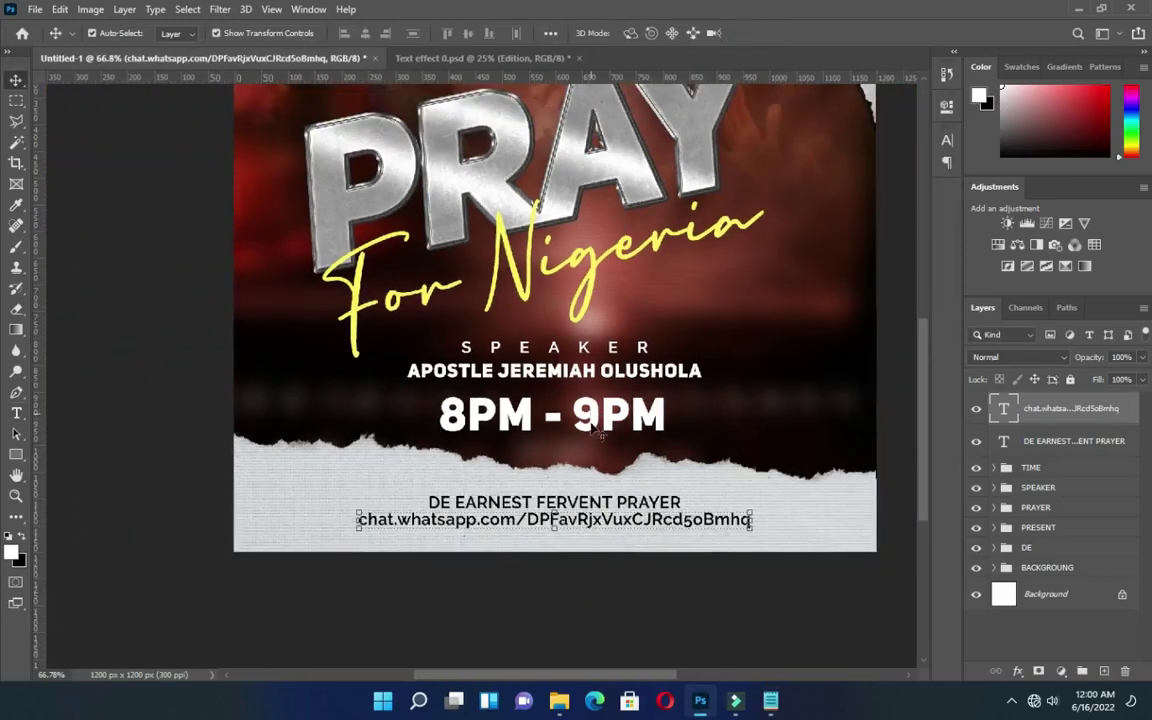
scroll(592, 519, "up", 3)
left_click(471, 620)
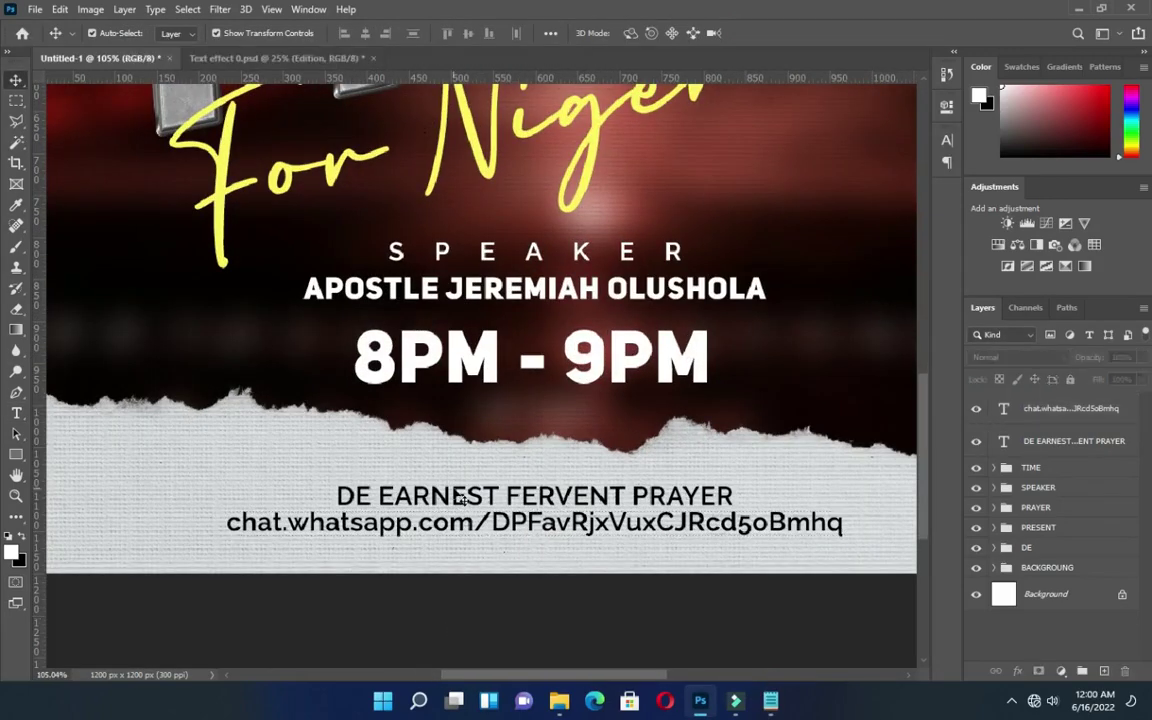
Place the WhatsApp logo image klipartz.com-4 from the PRAYER folder into the flyer, just above the TIME group.
left_click(455, 488)
left_click(1031, 467)
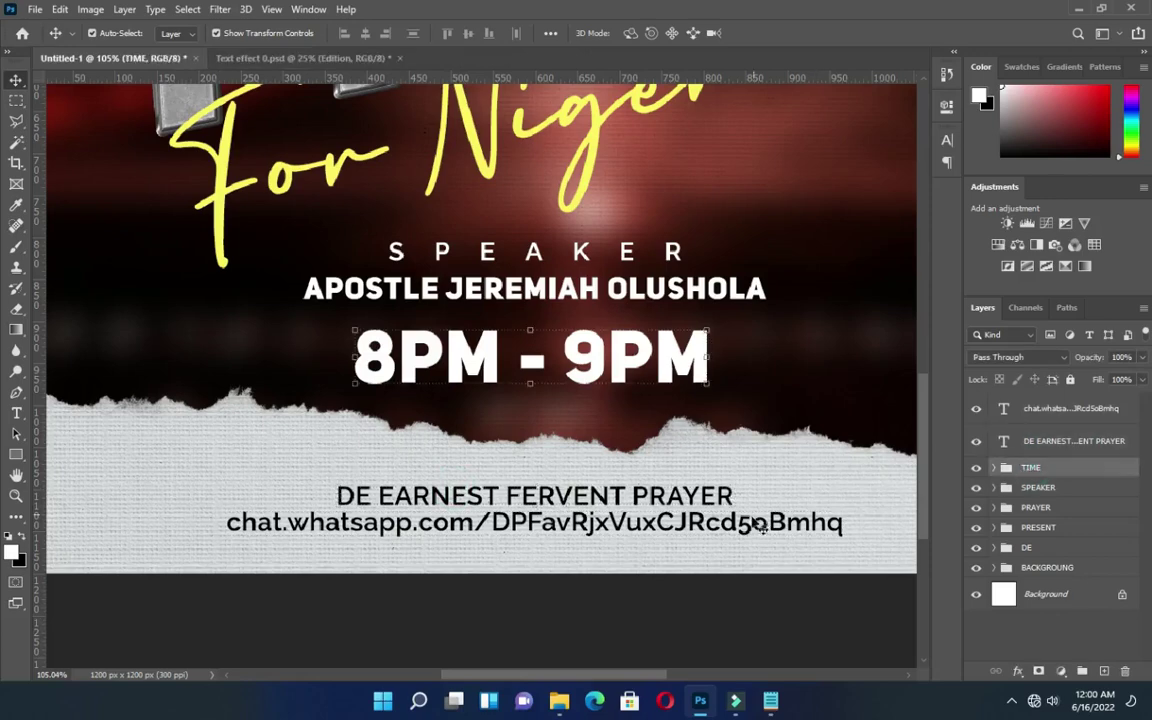
left_click(559, 701)
left_click(505, 280)
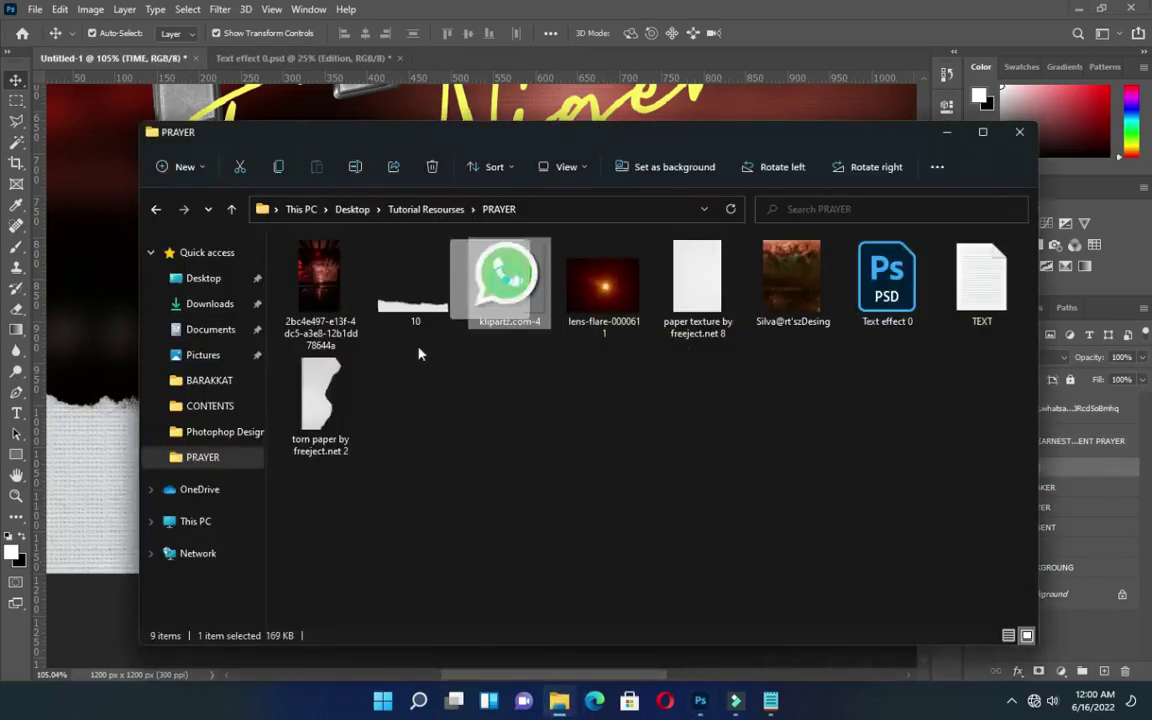
left_click_drag(419, 353, 113, 450)
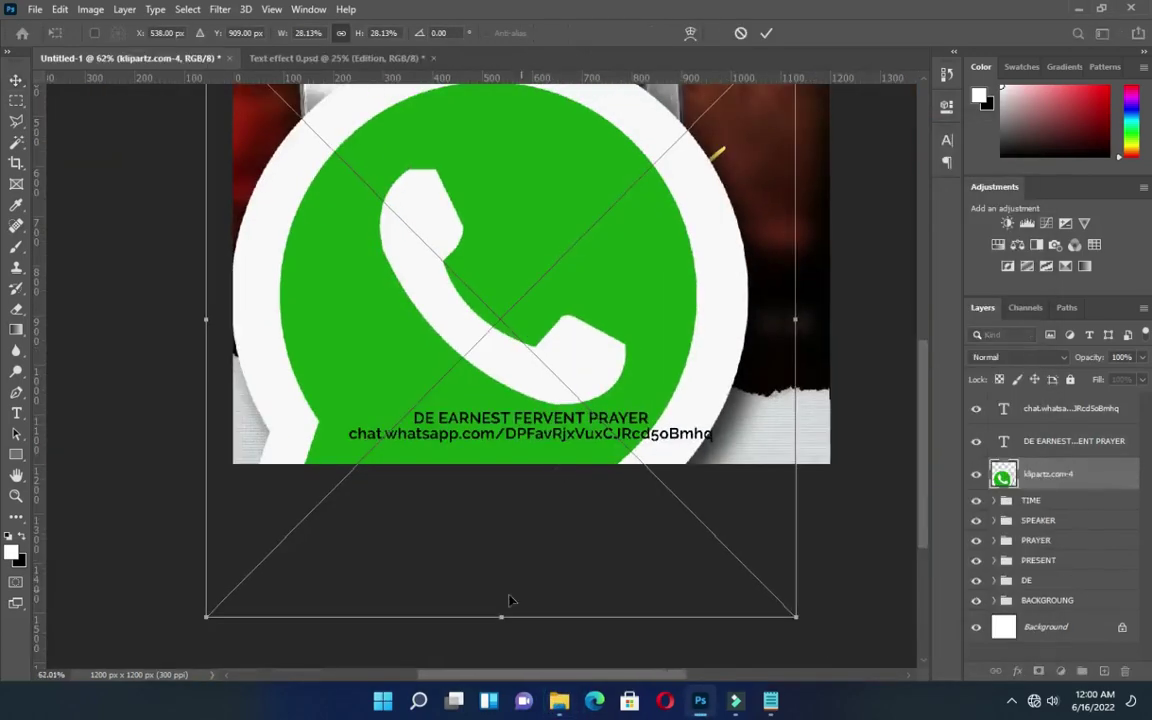
Scale the WhatsApp logo down to about 29 px and position it just before the lower "DE EARNEST FERVENT PRAYER" line.
left_click_drag(502, 619, 506, 440)
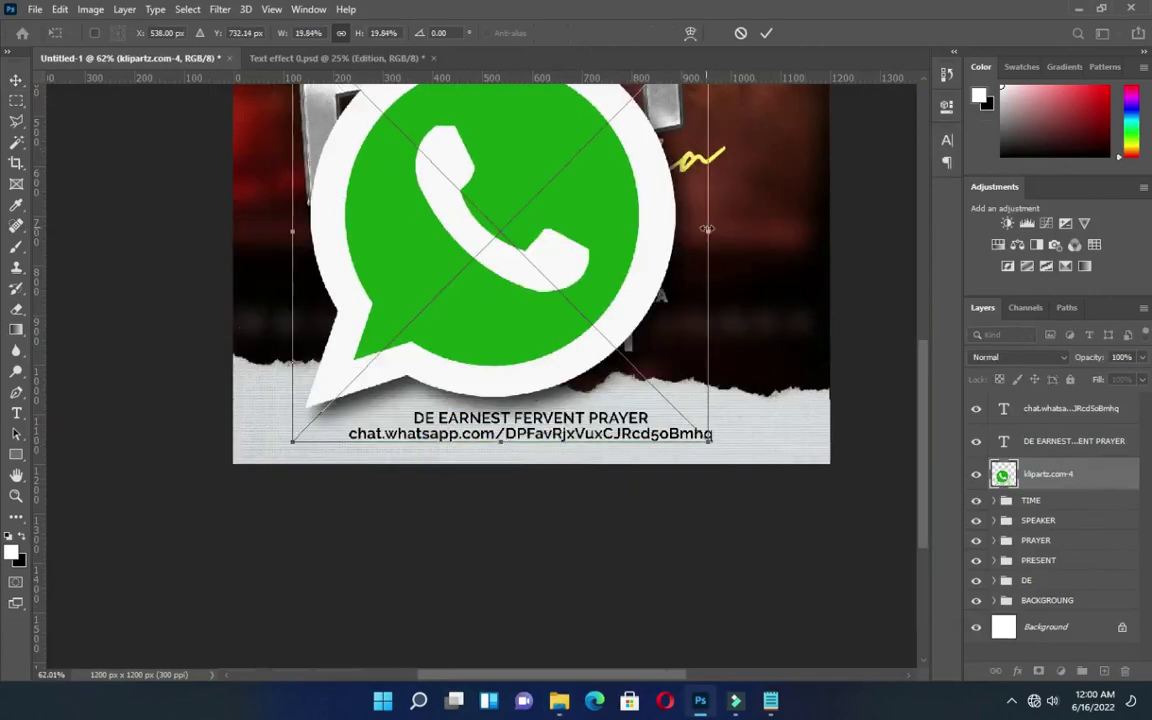
left_click_drag(706, 229, 425, 231)
left_click_drag(357, 163, 404, 499)
scroll(356, 249, "up", 3)
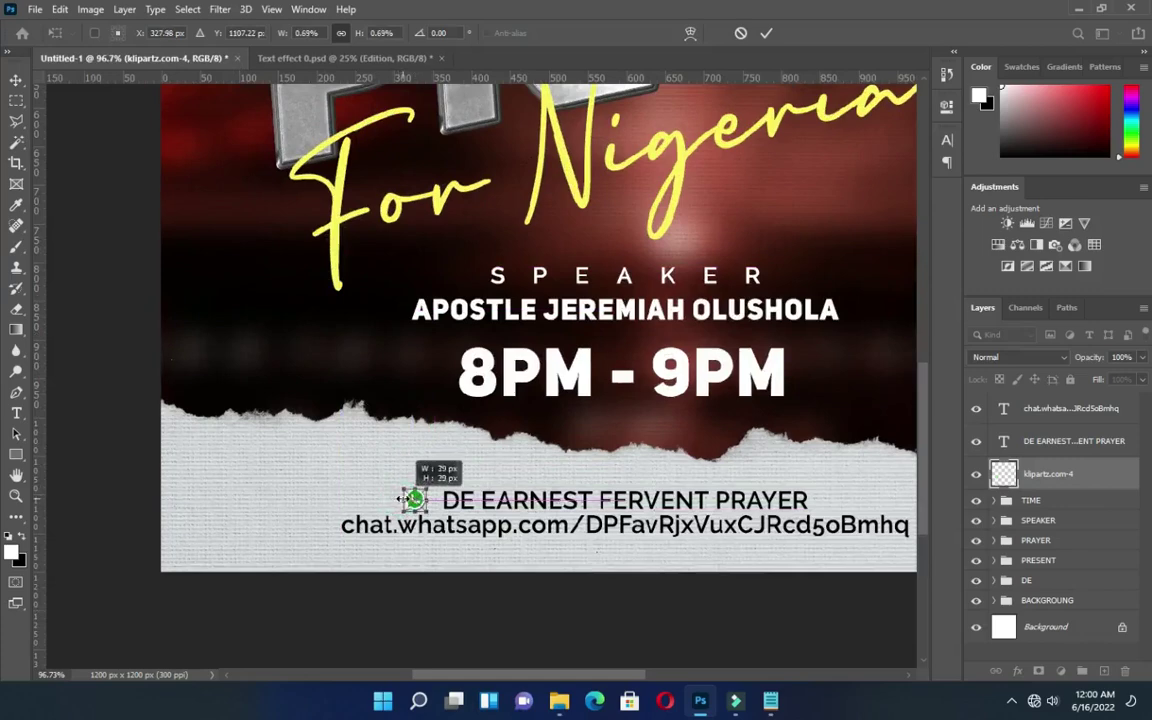
left_click(765, 34)
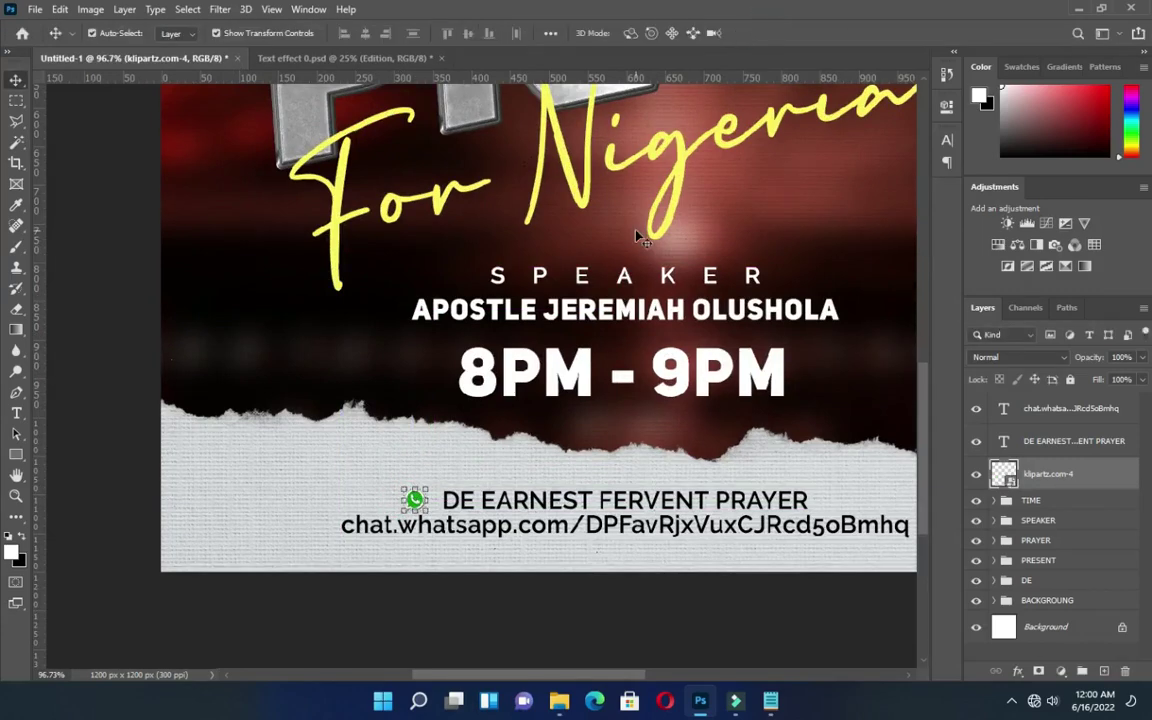
Nudge the WhatsApp logo slightly closer to the lower "DE EARNEST FERVENT PRAYER" line and deselect it.
key("shift+Left")
key("Right")
key("Right")
key("Right")
left_click(550, 599)
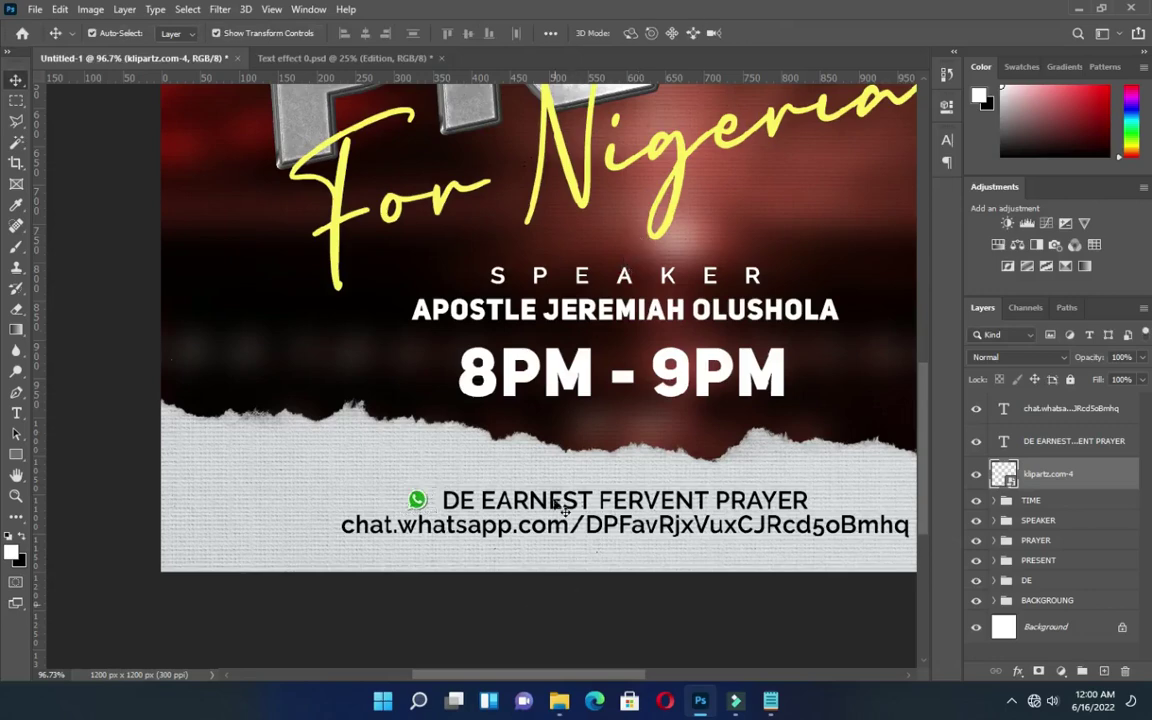
Copy the day number "26" from the date line in the Notepad TEXT file and return to the flyer.
scroll(455, 474, "down", 1)
scroll(395, 482, "down", 5)
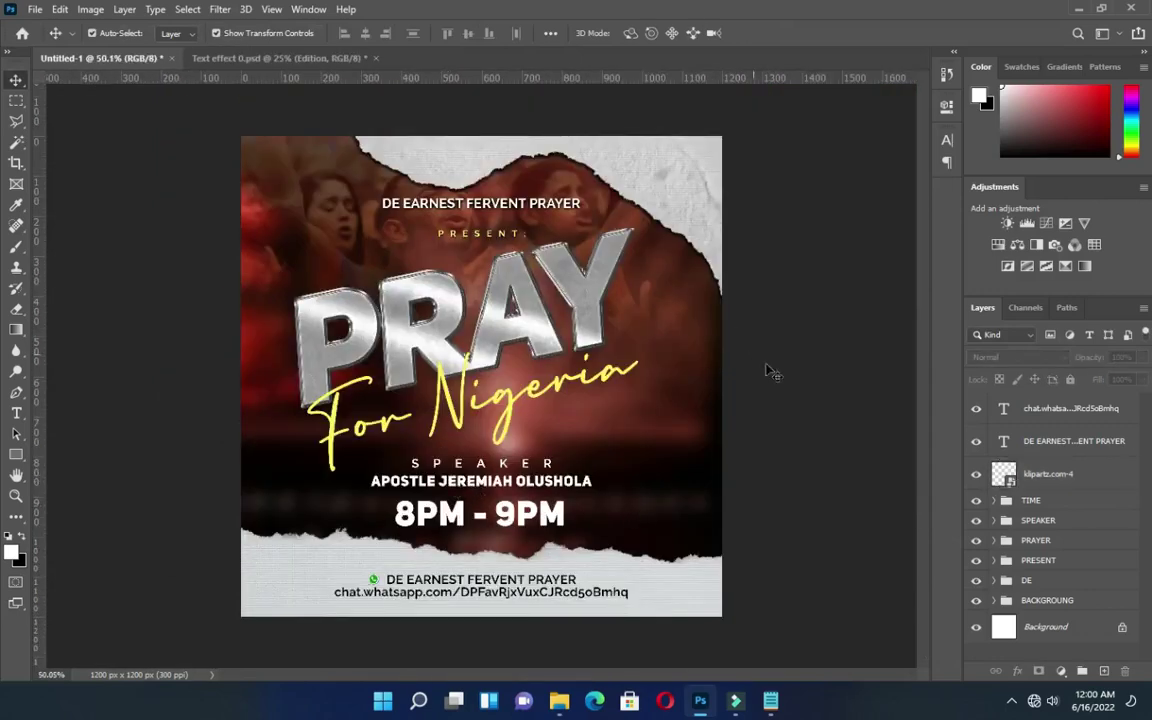
scroll(820, 150, "up", 3)
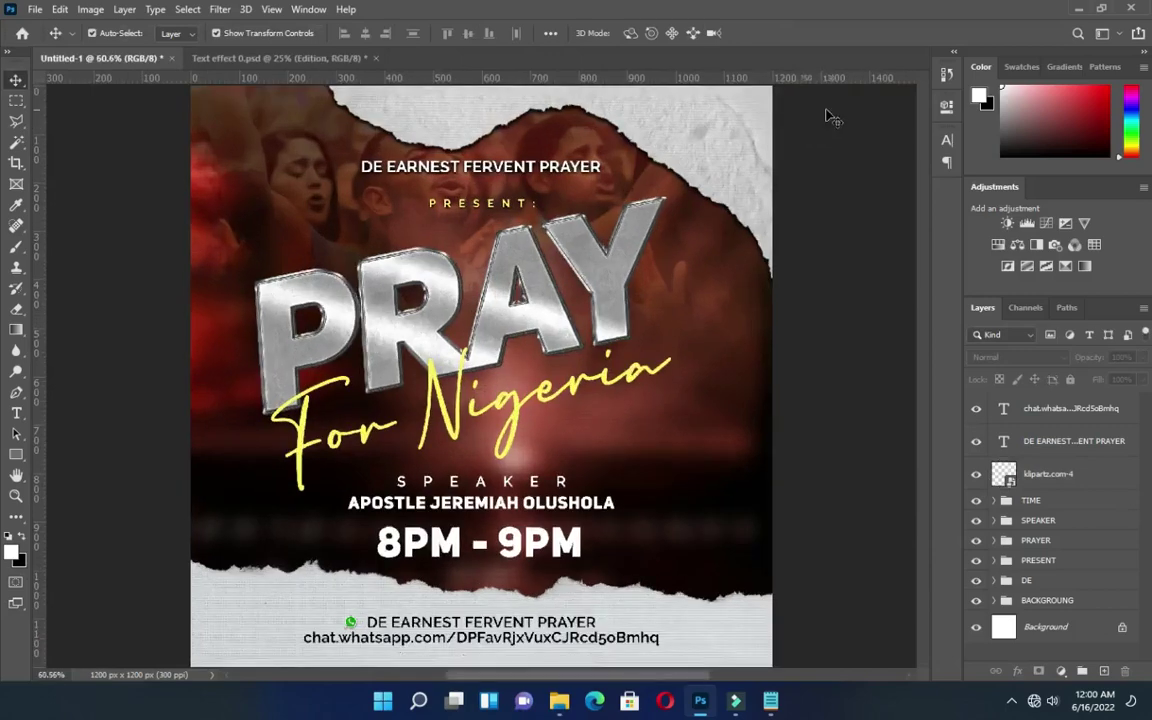
left_click(737, 703)
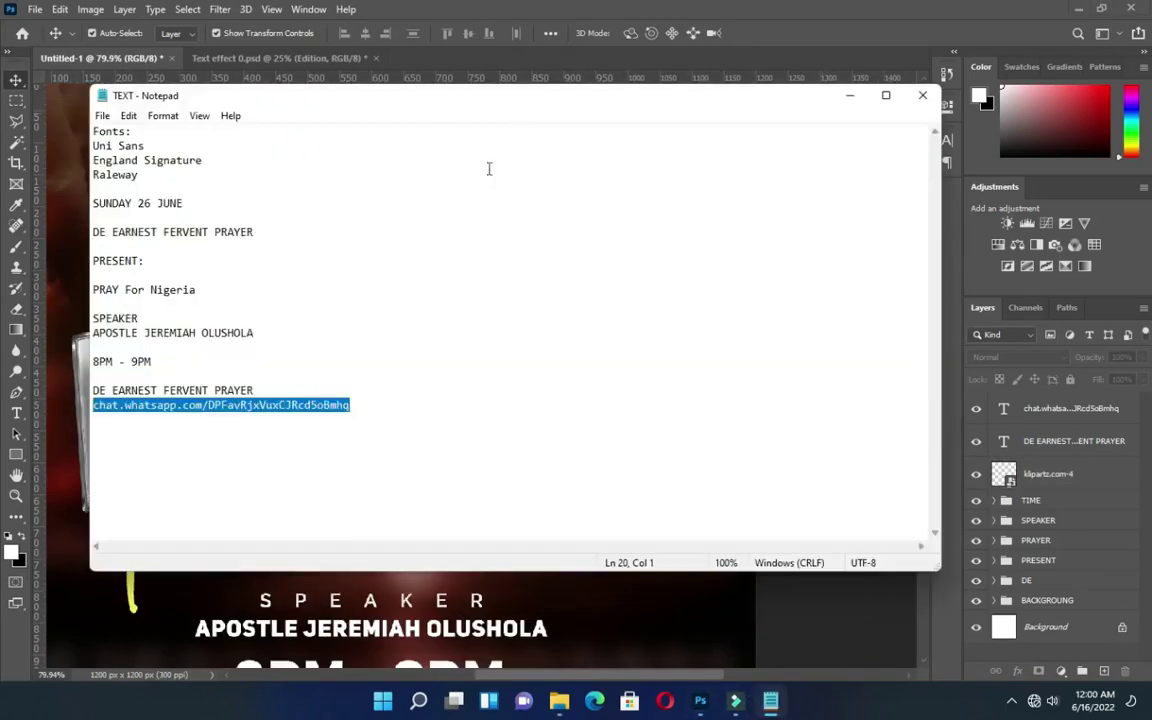
left_click(95, 246)
double_click(144, 203)
key("ctrl+c")
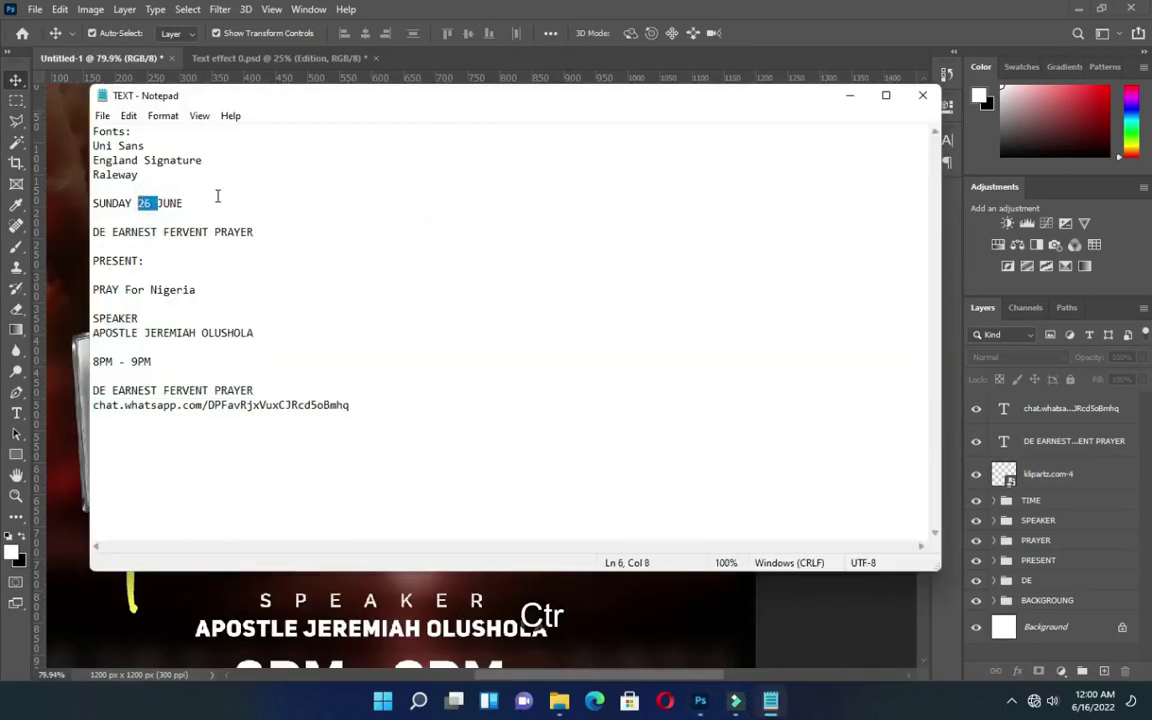
left_click(210, 200)
double_click(146, 203)
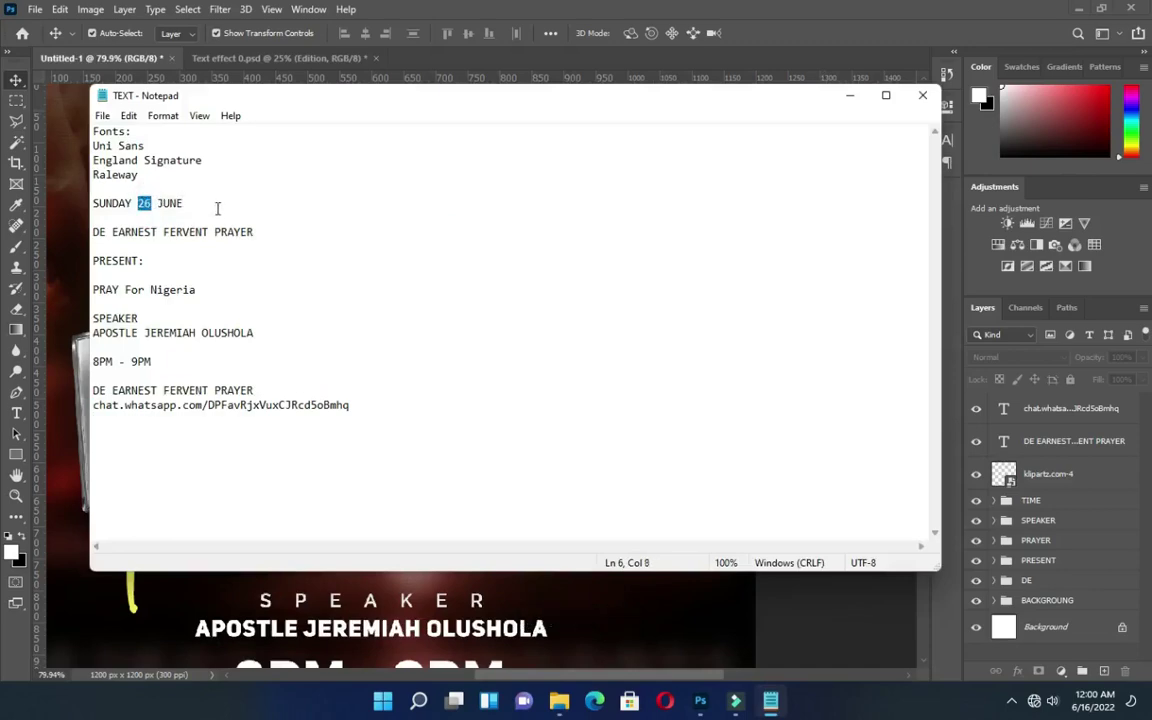
left_click(848, 98)
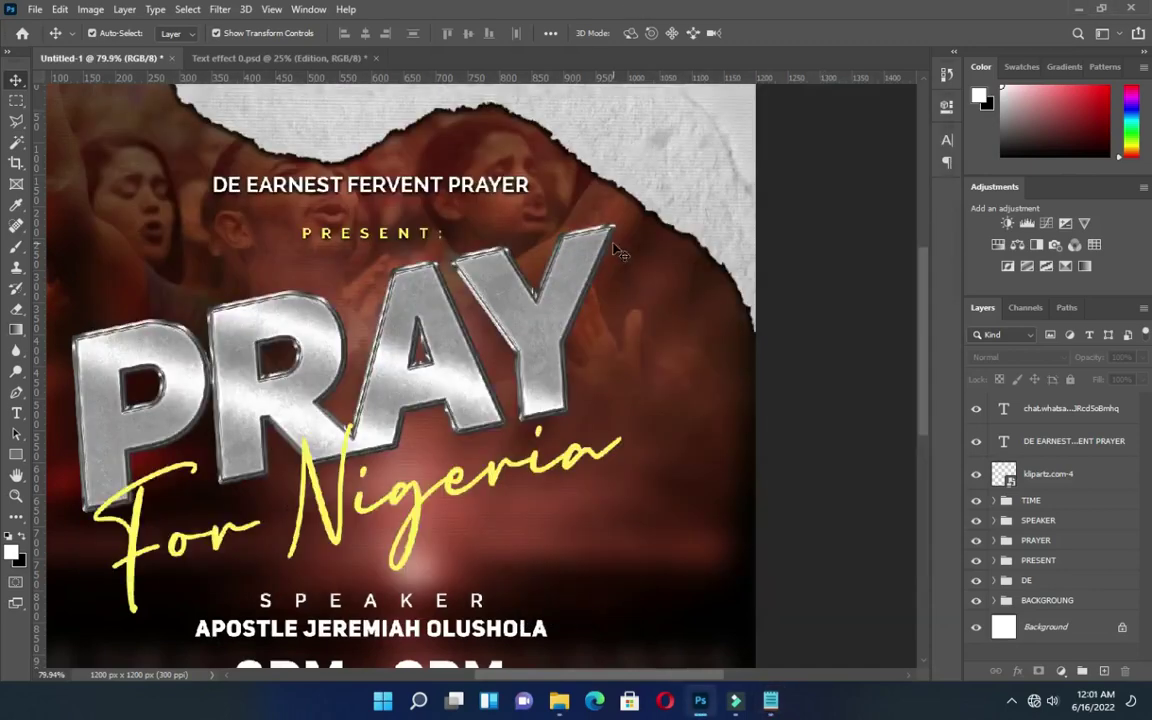
Paste "26" as a new text line on the flyer's upper torn paper.
key("t")
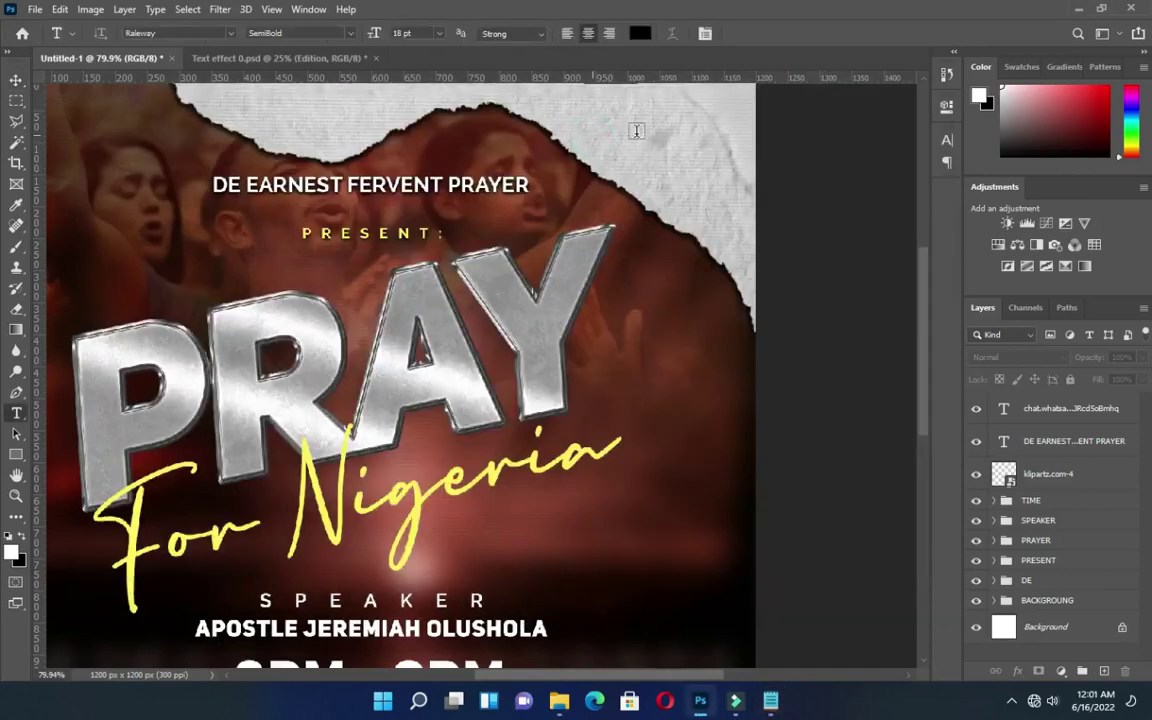
left_click(635, 130)
key("ctrl+v")
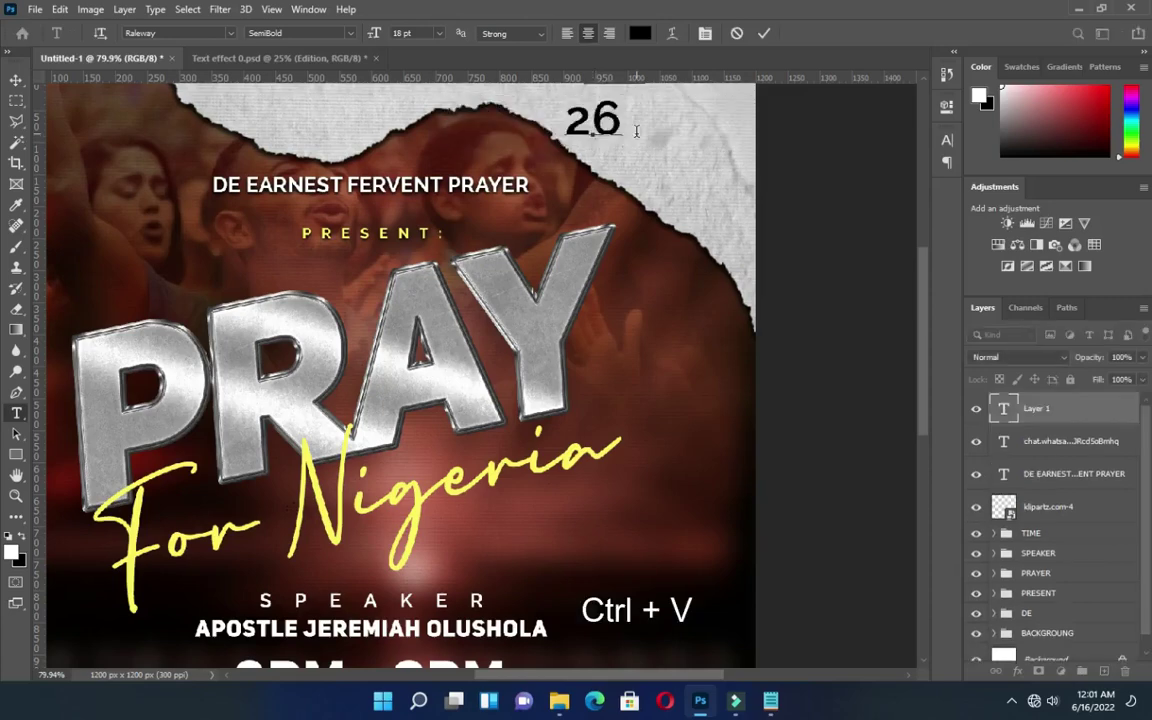
Set the "26" text to the Uni Sans font in Heavy CAPS style and commit it.
key("ctrl+a")
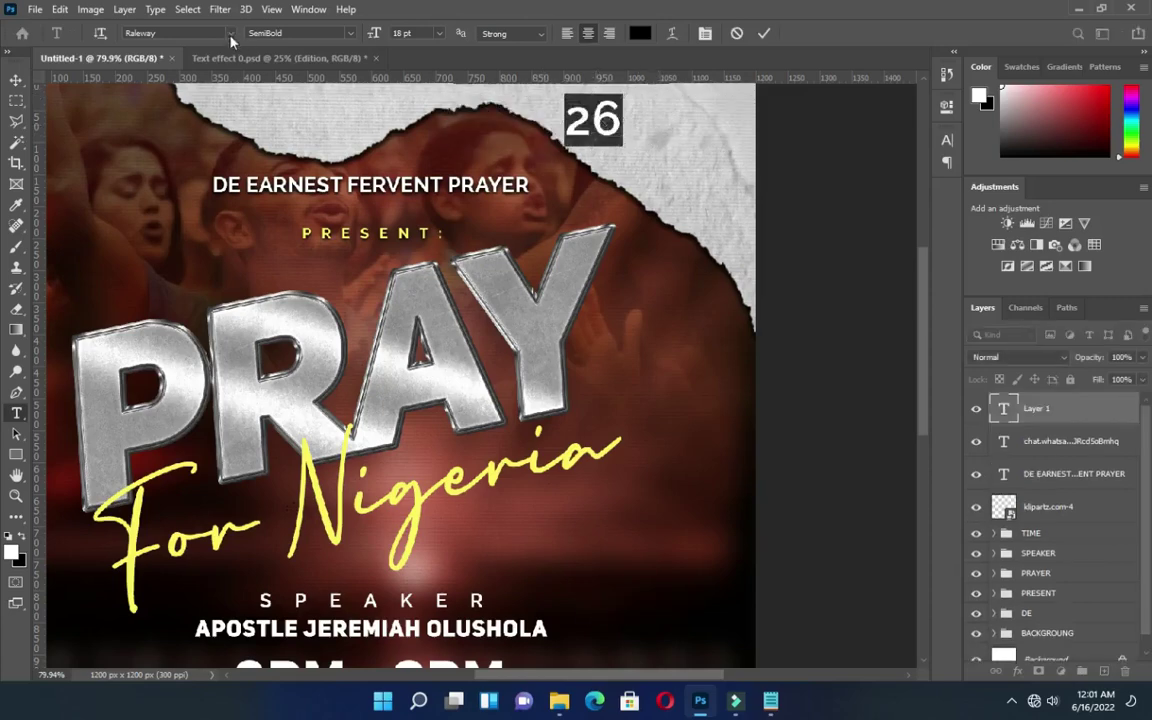
left_click(232, 33)
left_click(184, 99)
left_click(232, 33)
left_click(216, 56)
left_click(349, 33)
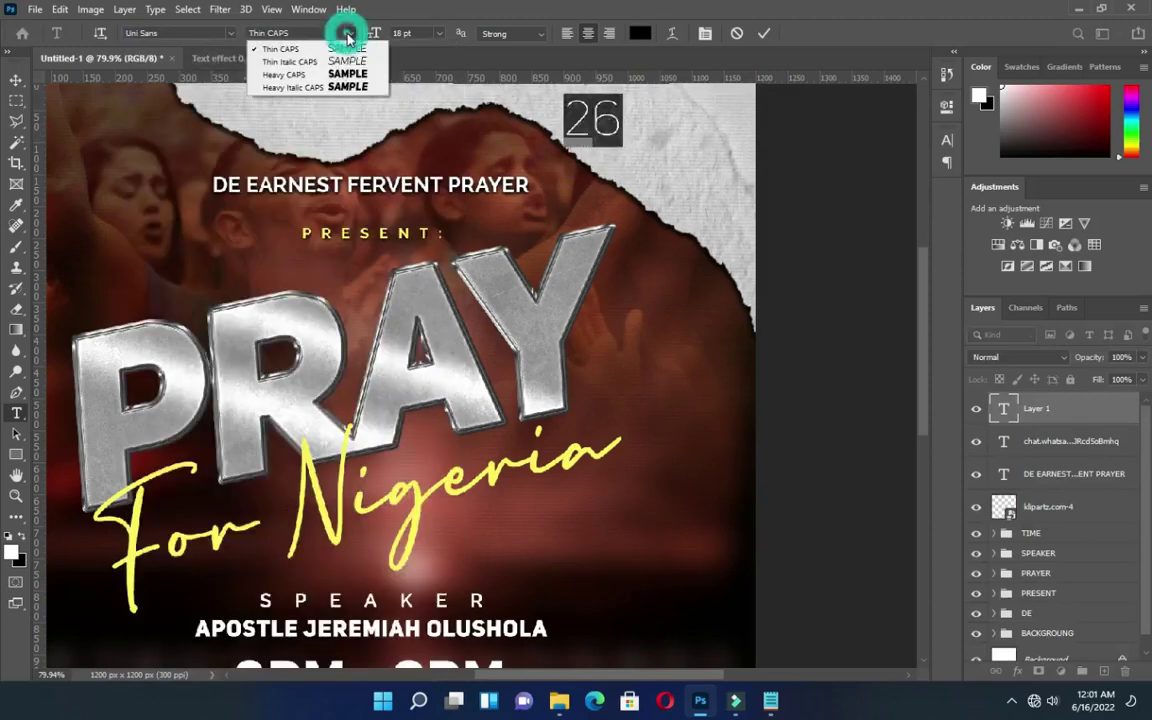
left_click(290, 74)
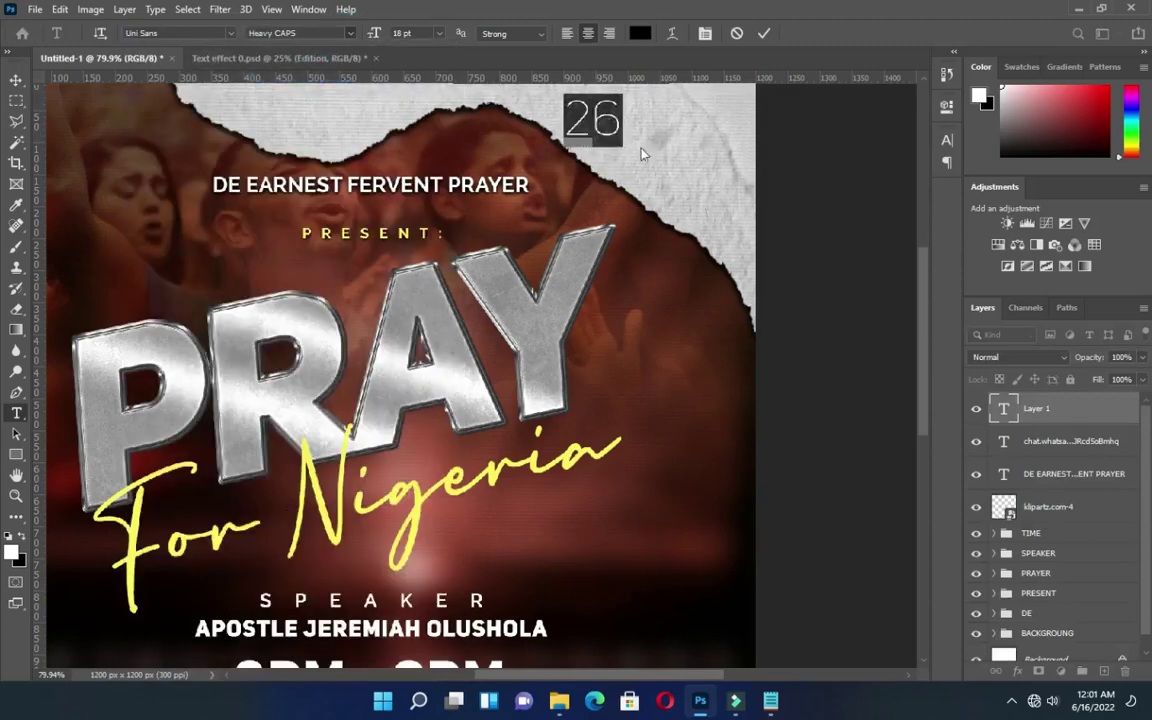
left_click(766, 34)
Move "26" onto the wide part of the torn paper near the flyer's edge and enlarge it to about 32.6 pt.
left_click(16, 79)
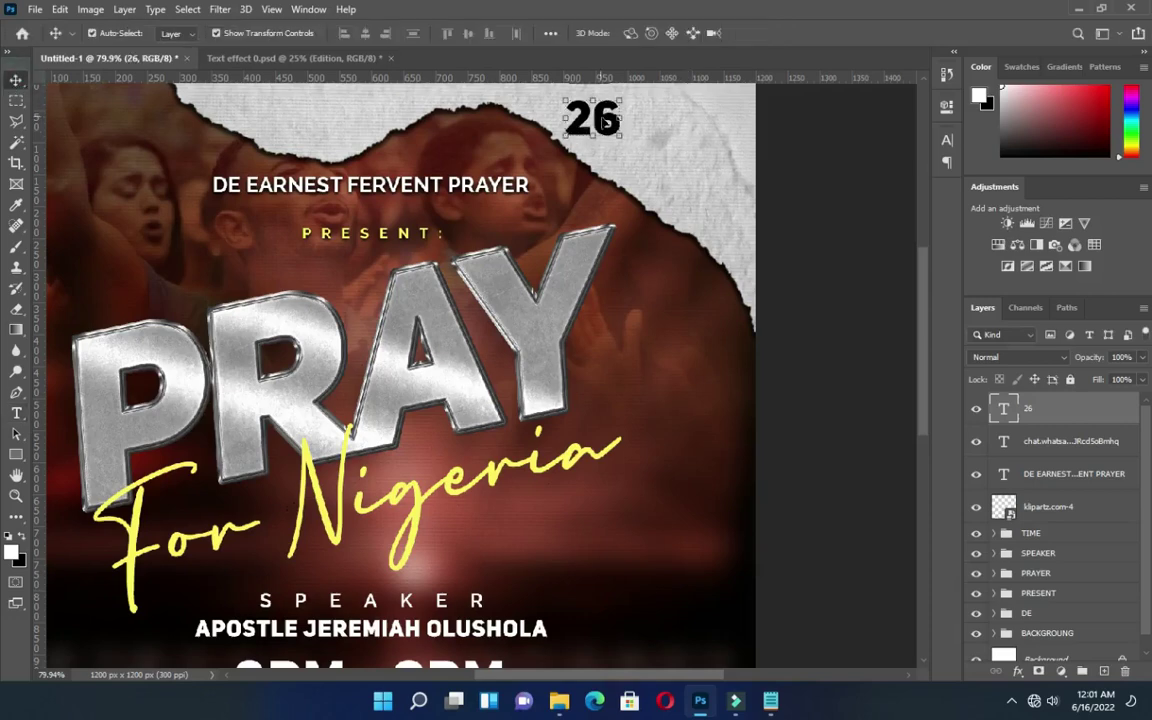
left_click_drag(593, 122, 687, 193)
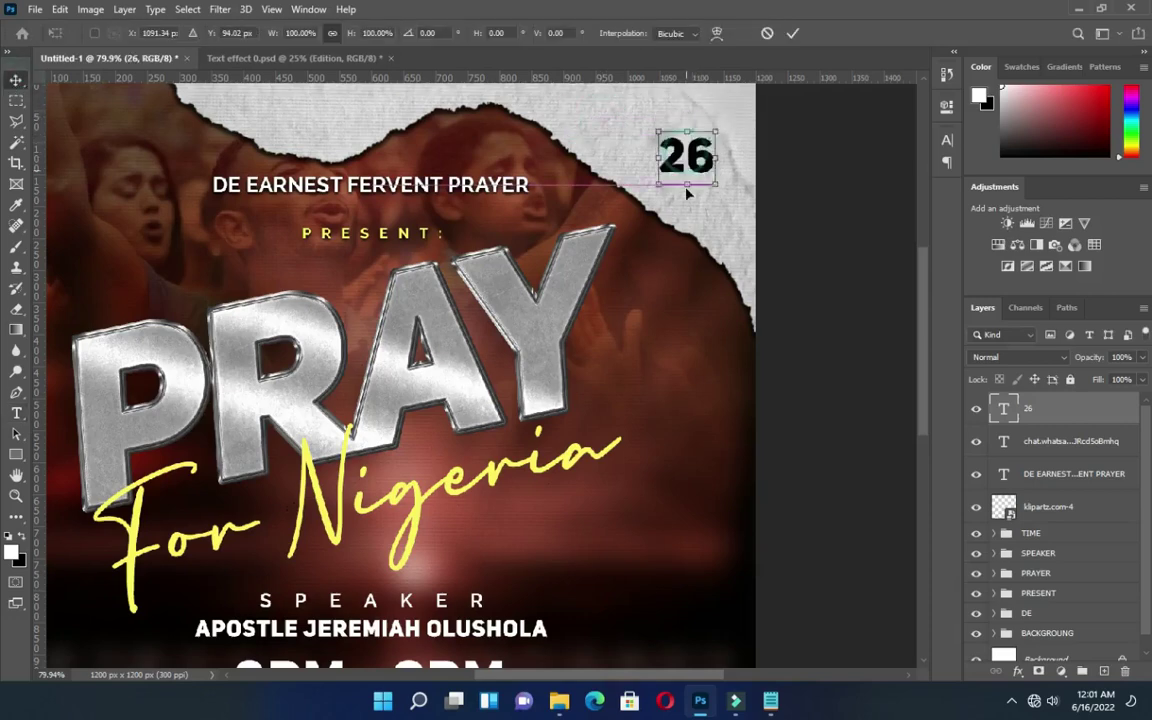
left_click_drag(687, 130, 687, 104)
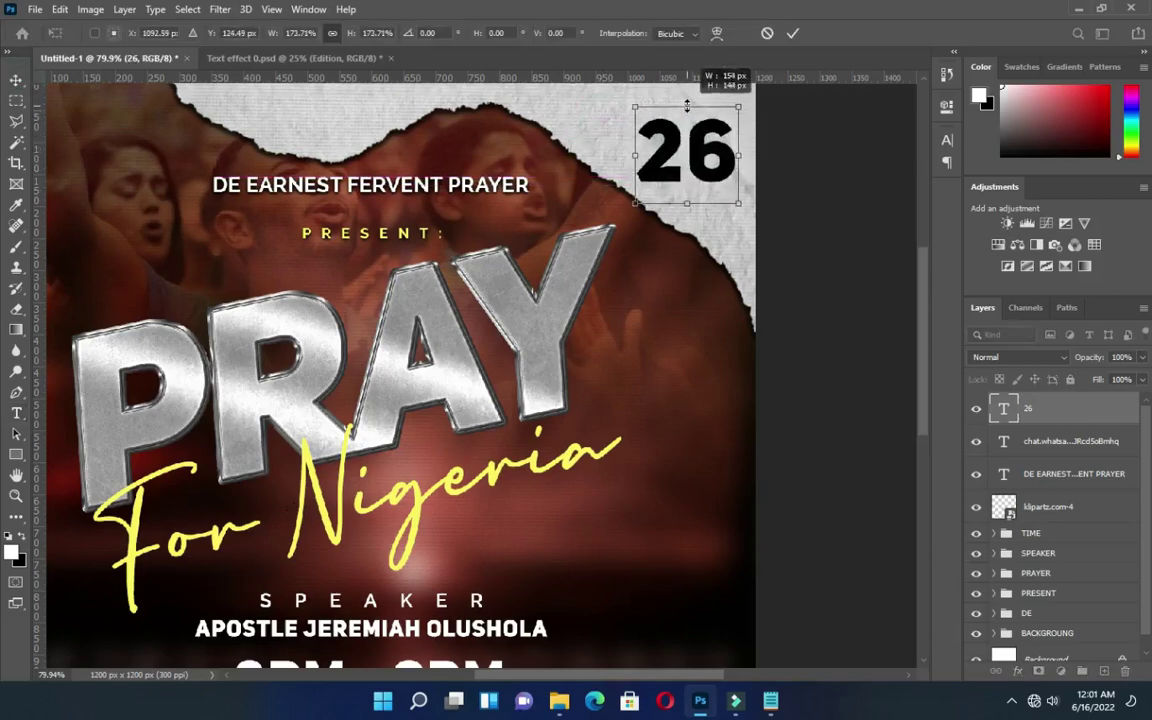
left_click(792, 33)
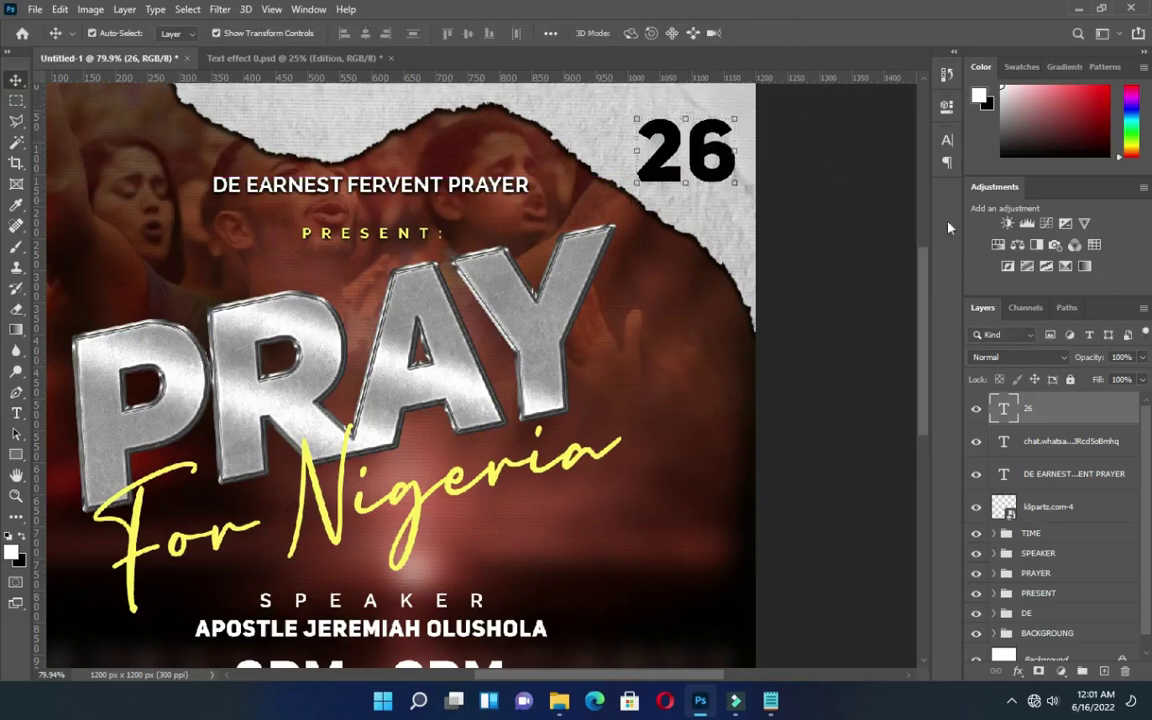
Adjust the tracking of the "26" text and scale it down to about 28.4 pt.
left_click(947, 140)
left_click_drag(864, 198, 871, 186)
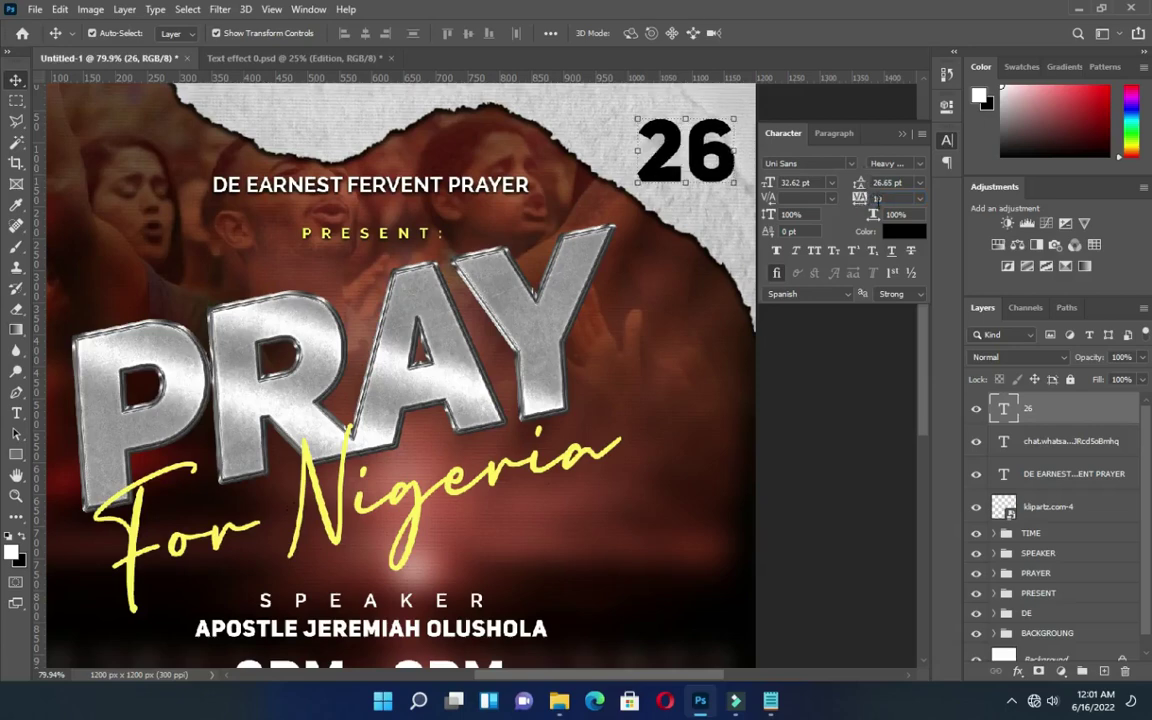
left_click(890, 196)
left_click(902, 133)
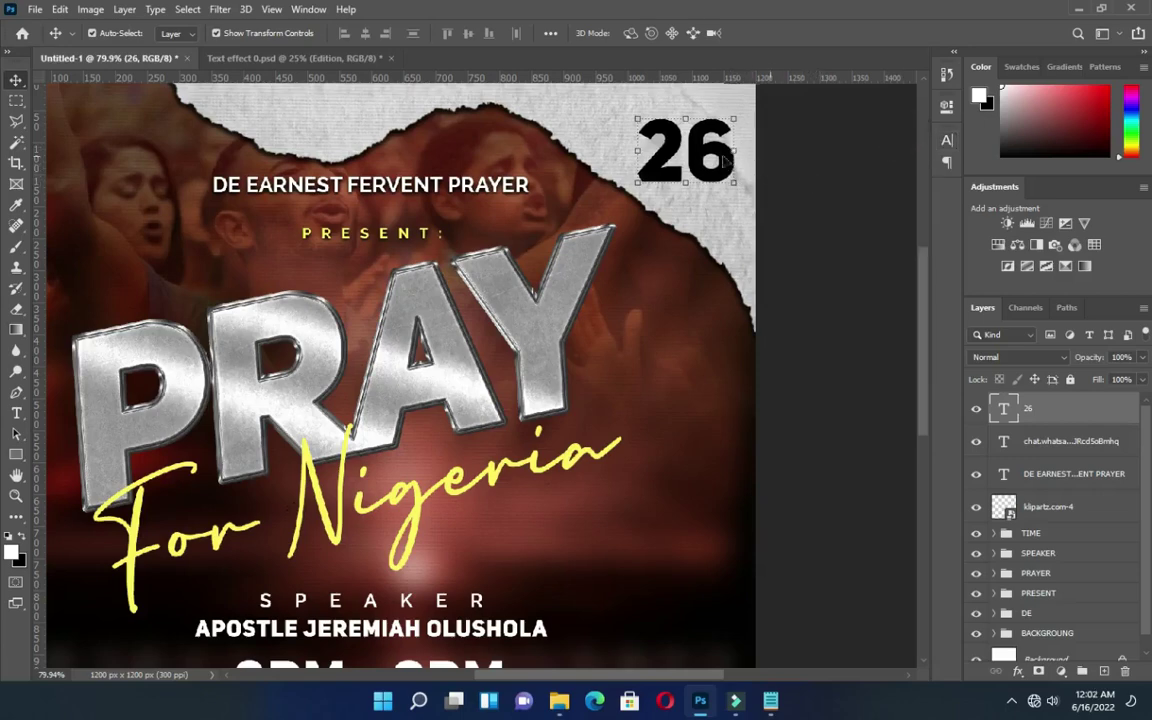
left_click_drag(640, 151, 648, 151)
left_click(789, 33)
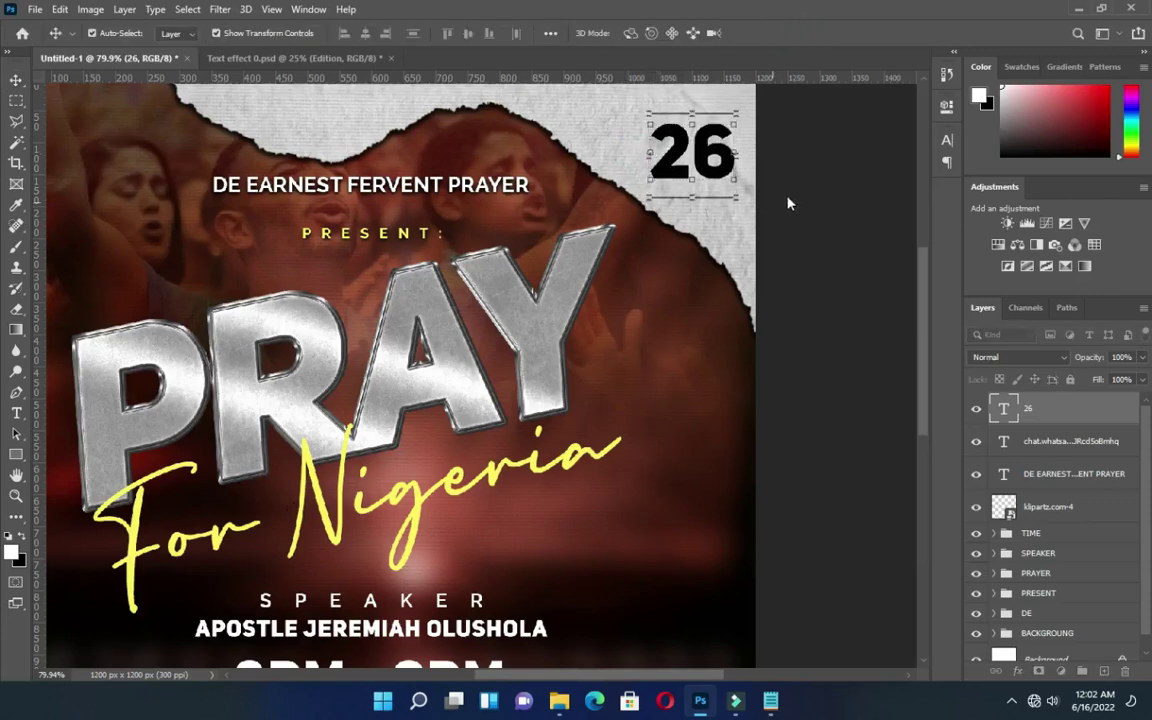
Duplicate the "26" text and place the copy directly beneath the original.
key("t")
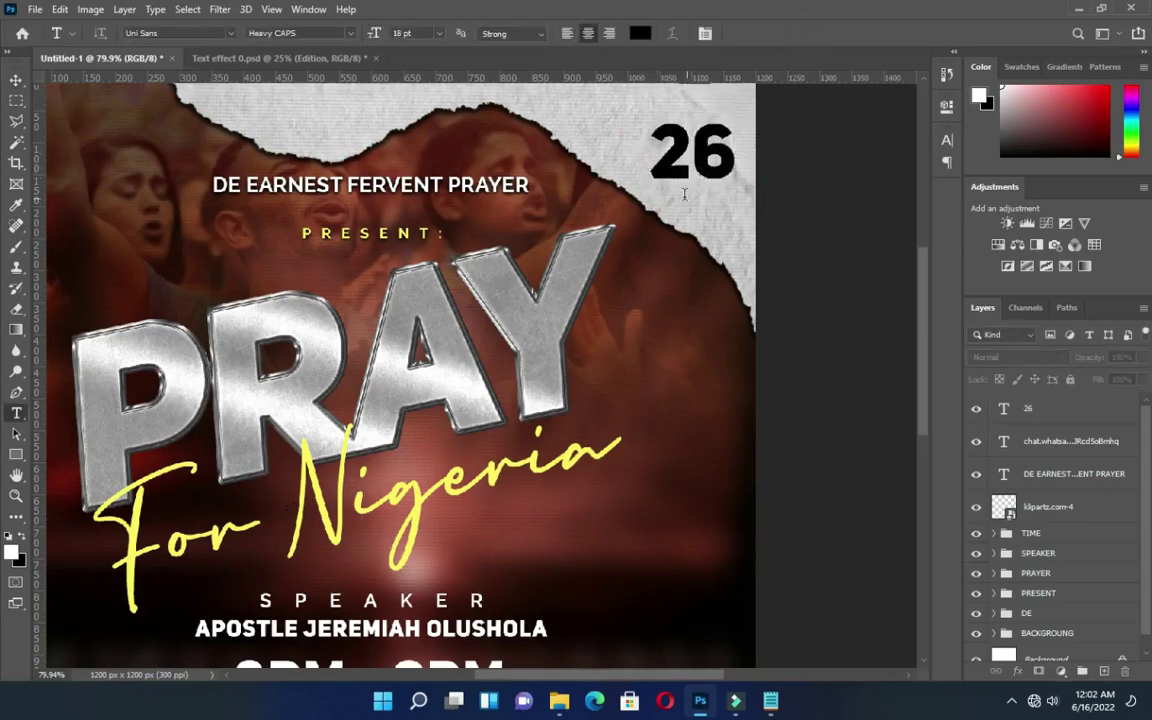
left_click(688, 188)
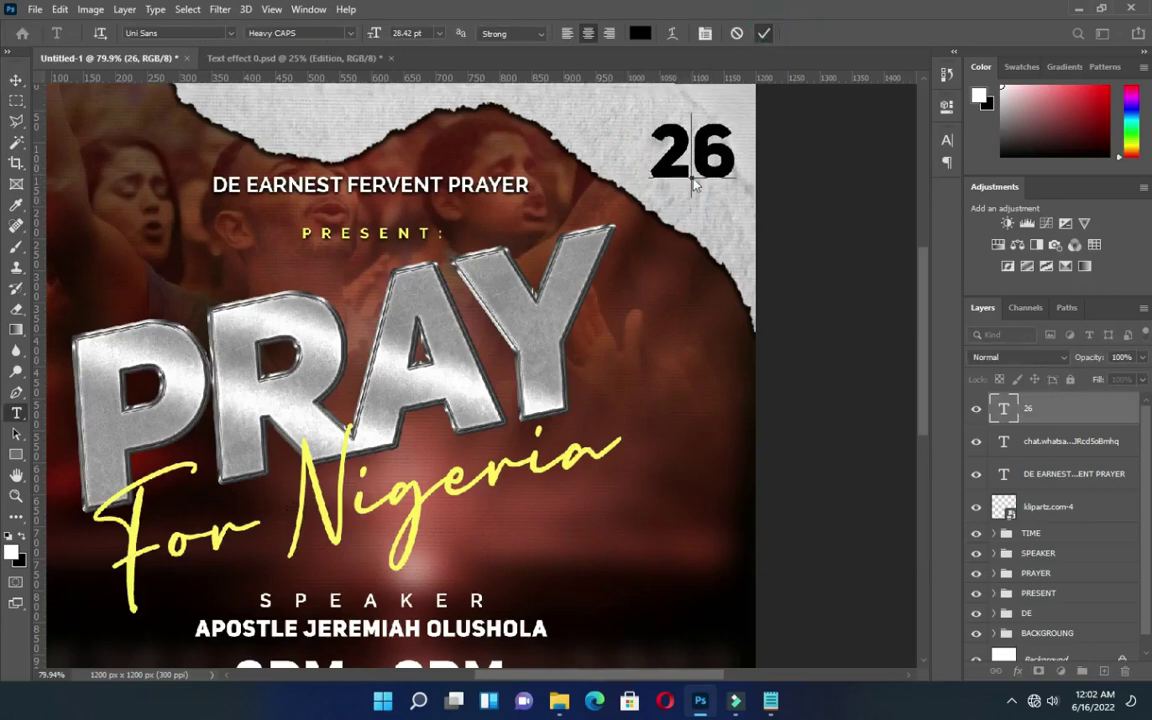
key("ctrl+Return")
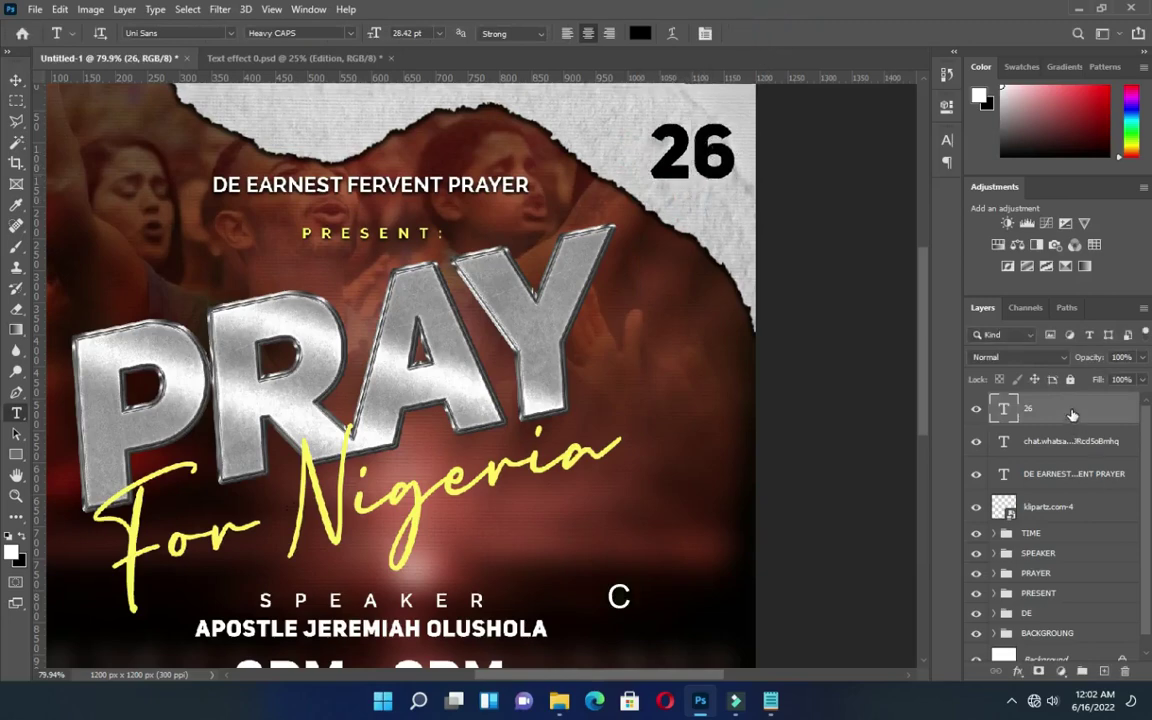
key("ctrl+j")
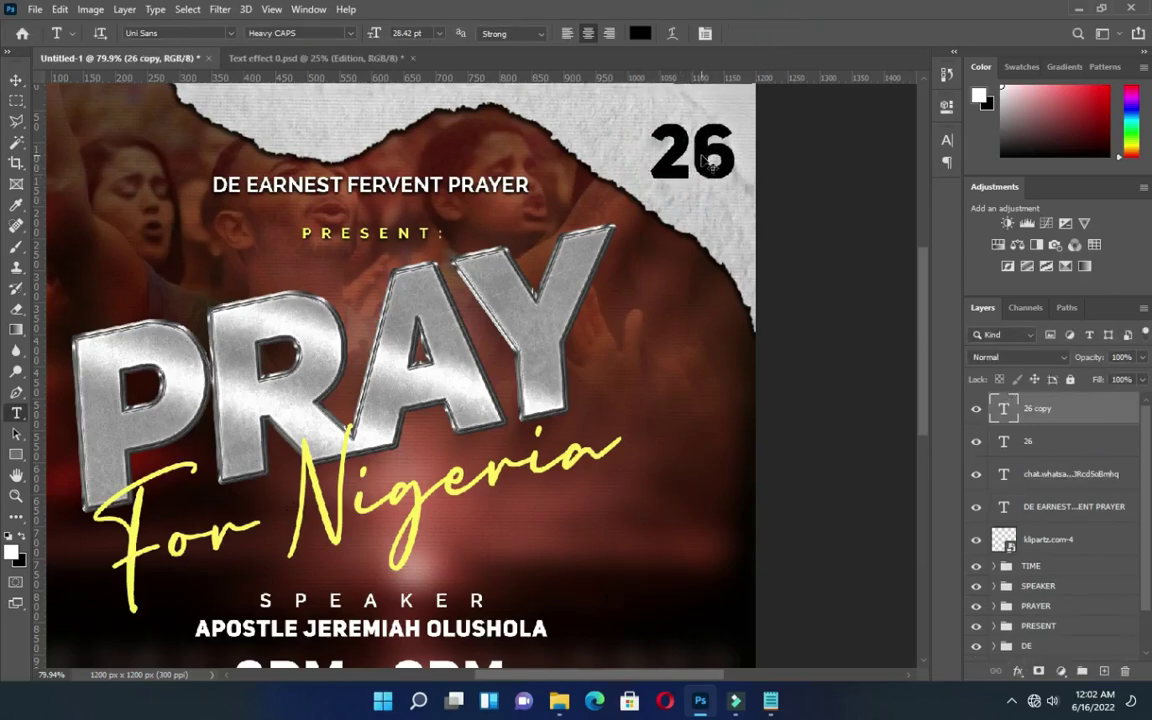
left_click_drag(710, 163, 697, 208)
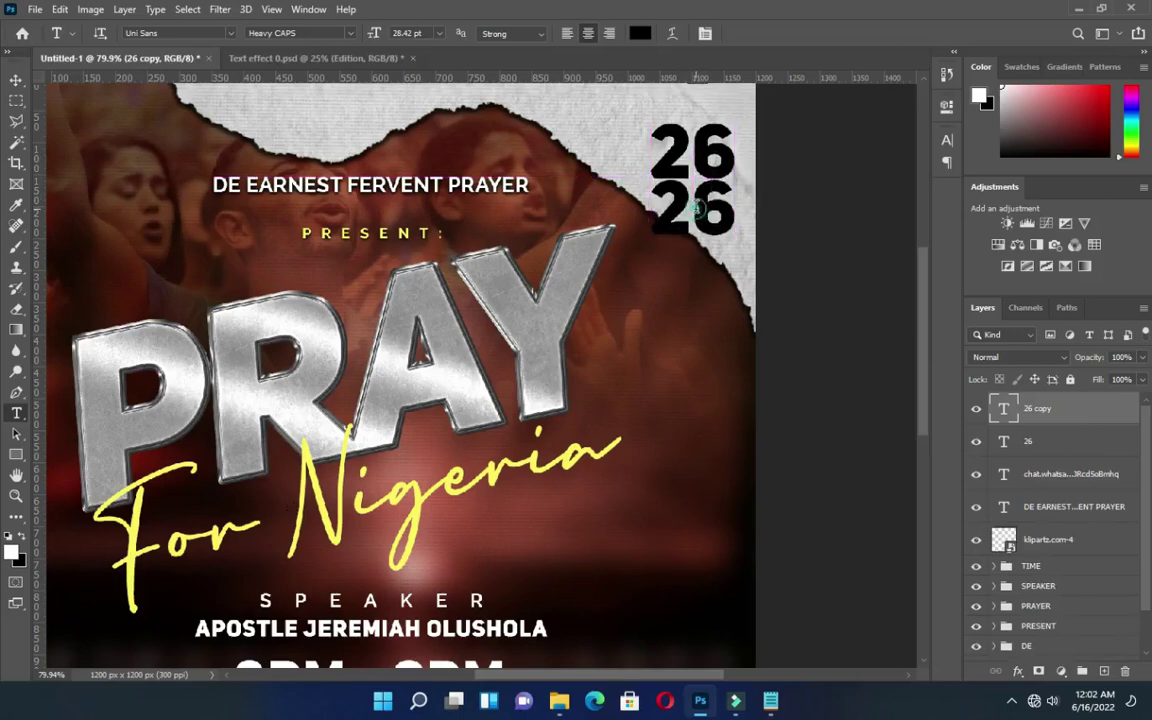
Replace the duplicated text with "JUNE" and reduce its size to 12 pt.
double_click(698, 207)
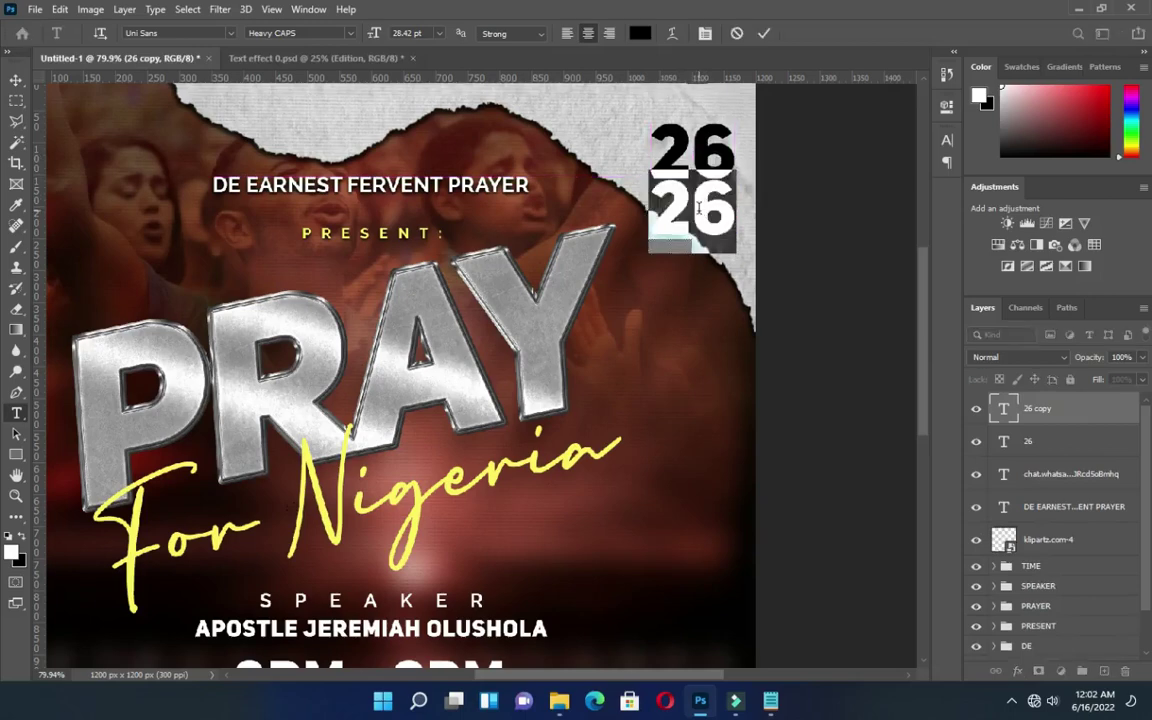
type("JUNE")
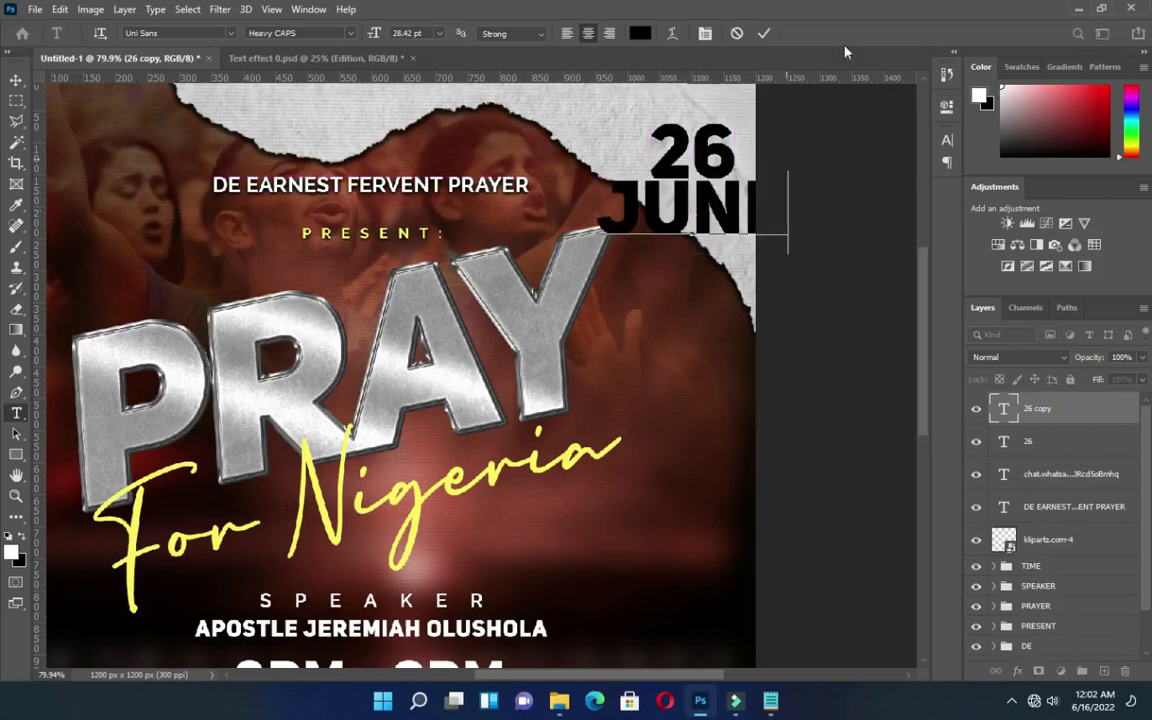
left_click(762, 34)
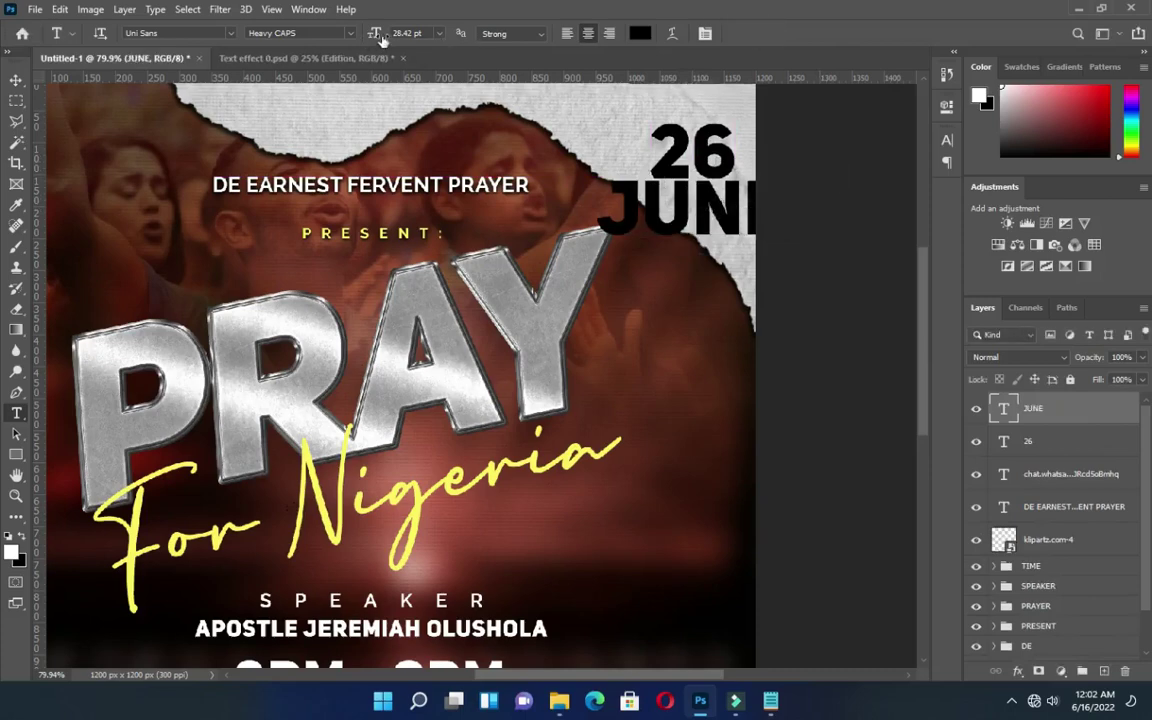
left_click_drag(381, 35, 356, 34)
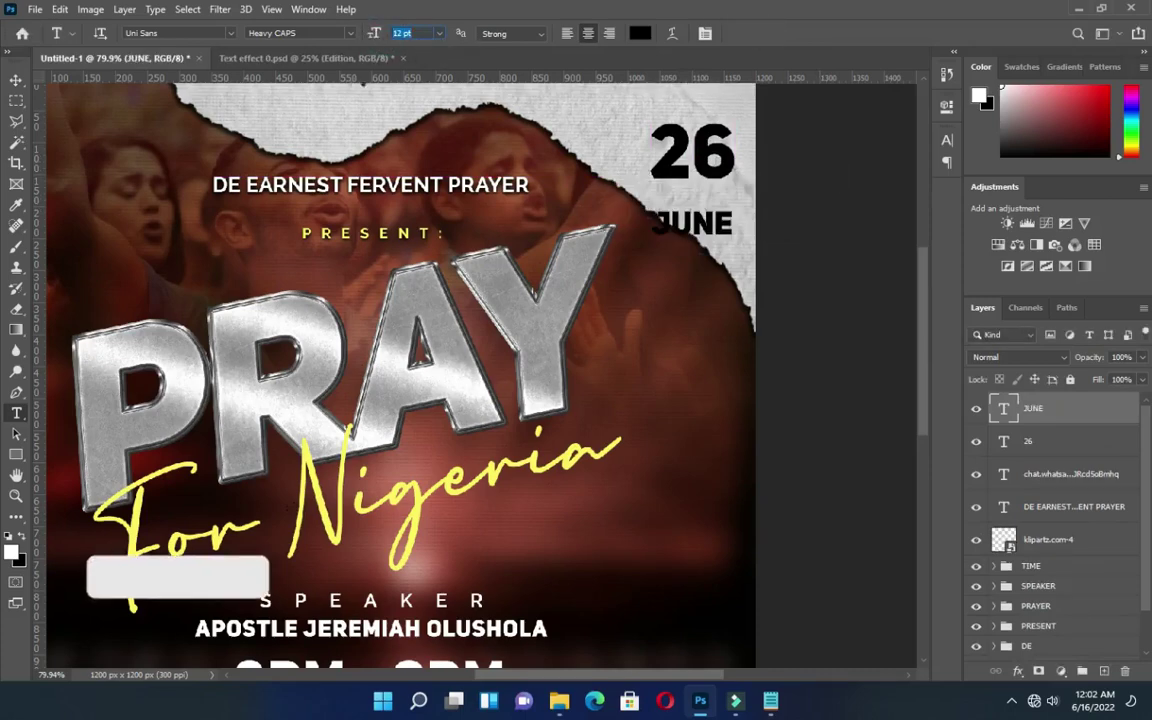
Move "JUNE" up close beneath "26" and scale it to about 103% so both lines match in width.
left_click(16, 80)
left_click_drag(740, 270, 734, 231)
left_click(824, 160)
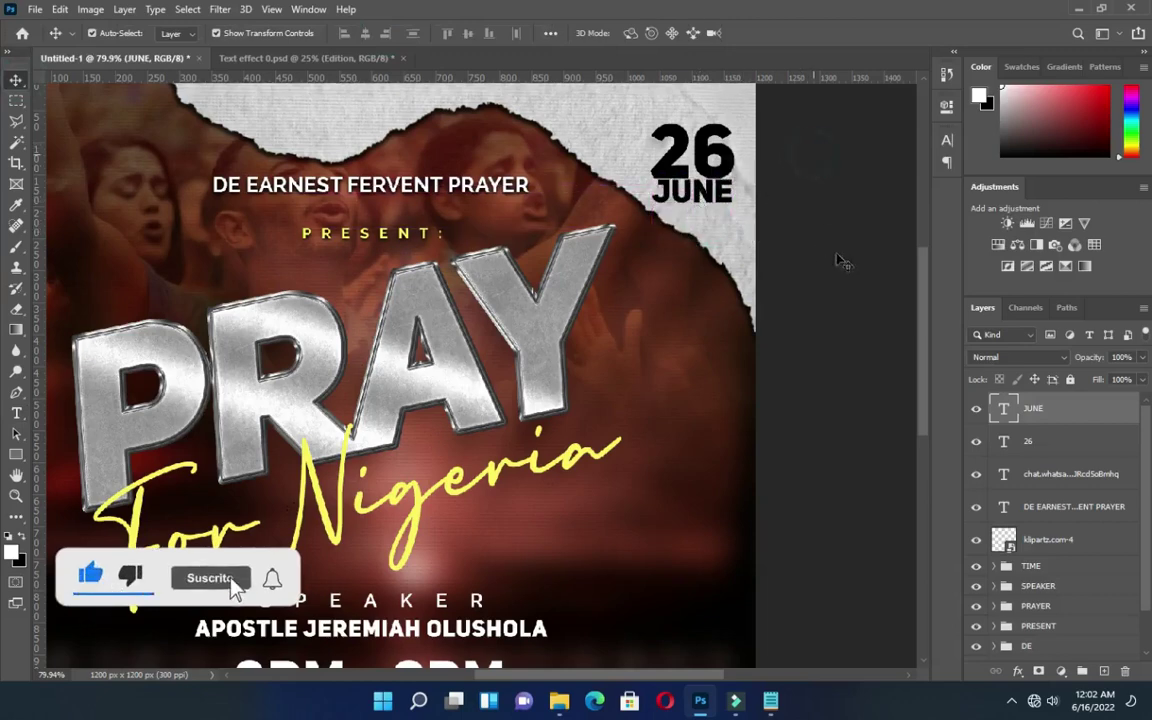
left_click(705, 193)
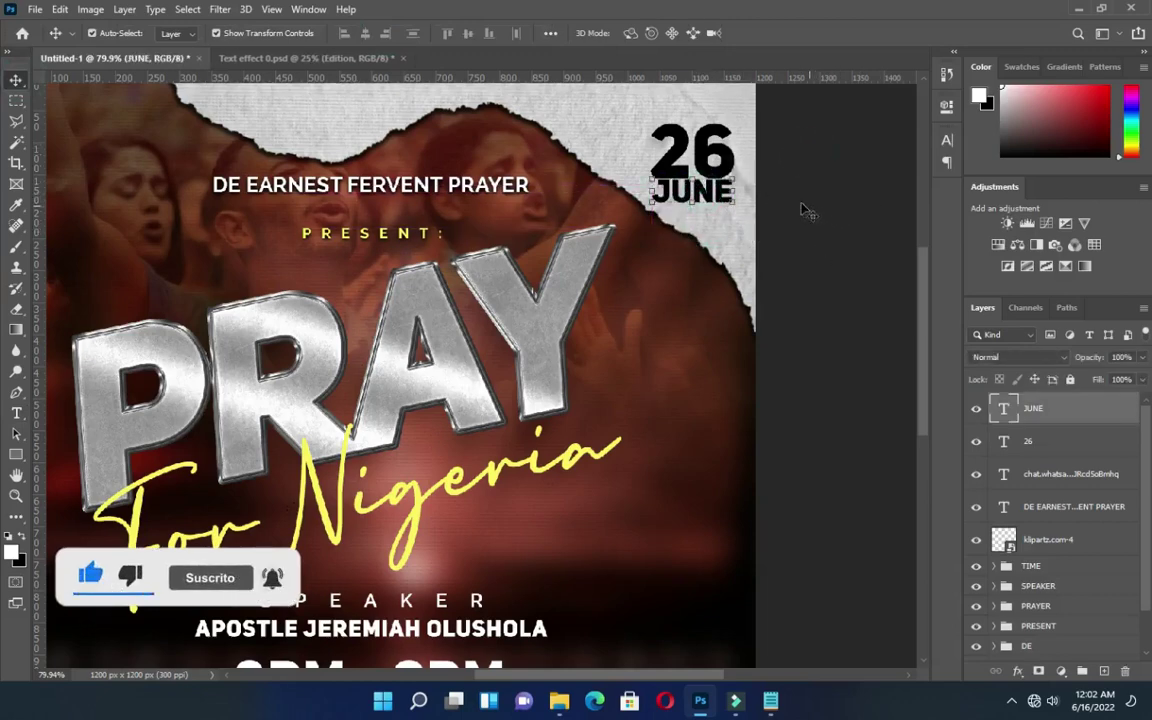
left_click(655, 190)
left_click_drag(652, 189, 651, 189)
left_click_drag(735, 195, 738, 195)
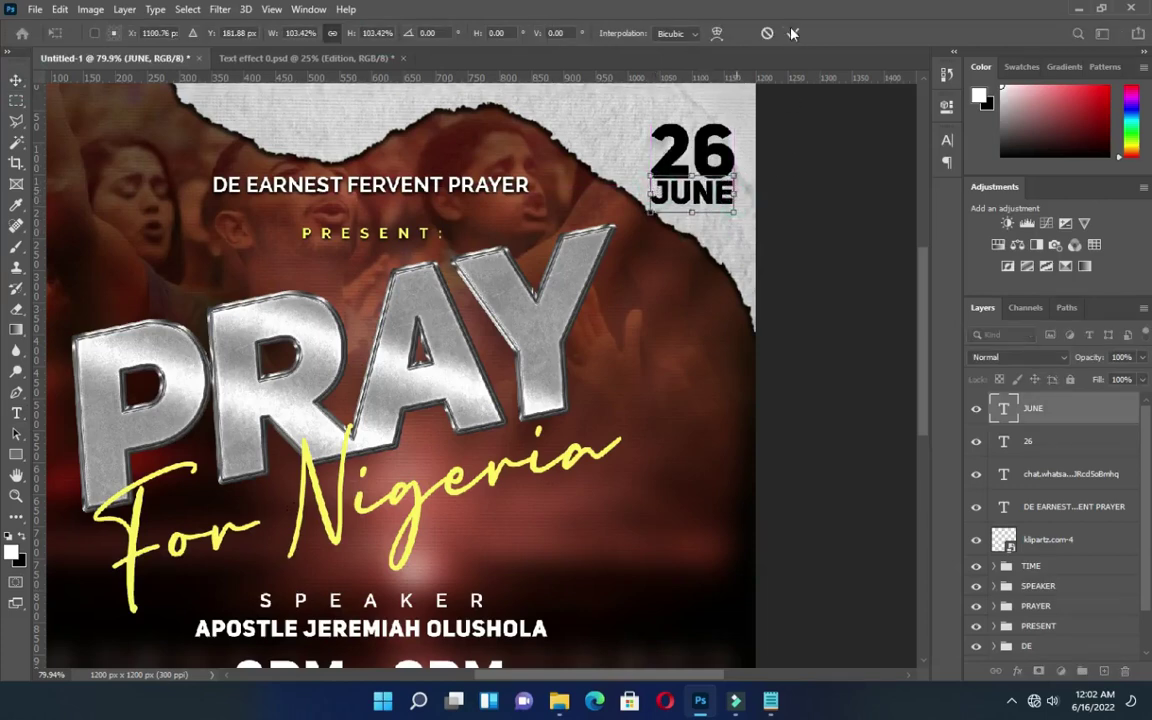
key("Return")
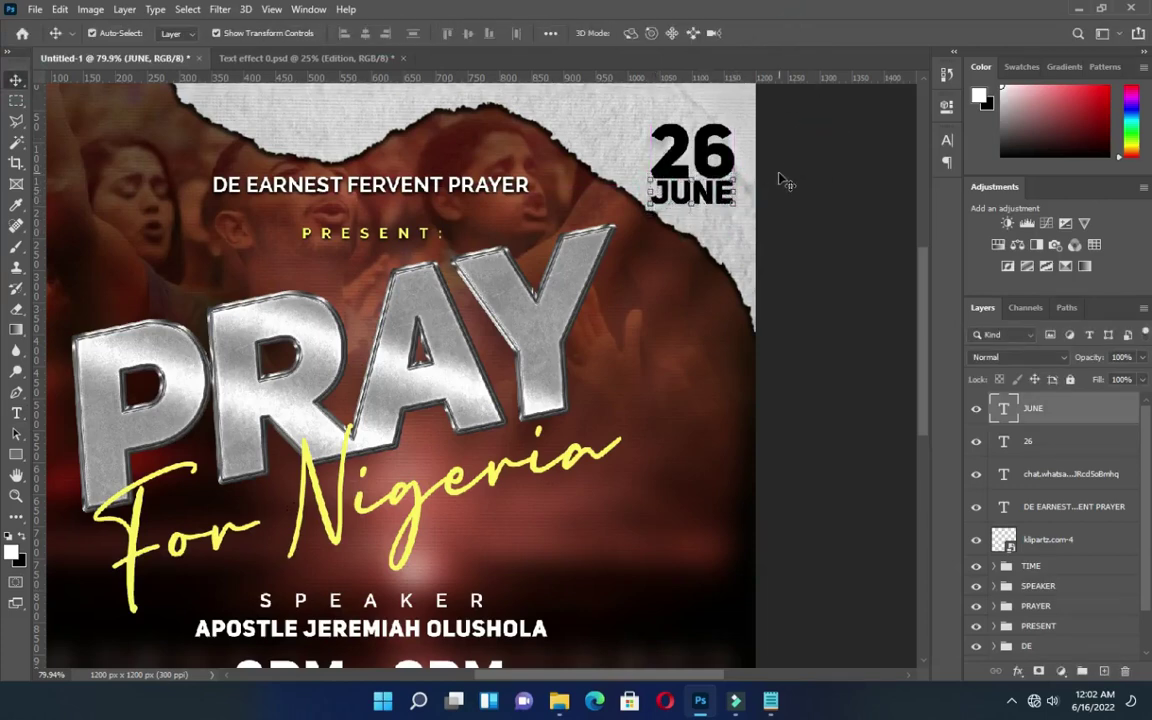
Select the "JUNE" and "26" layers together and nudge them up on the torn paper.
left_click(1050, 443, "shift")
key("Up")
key("Up")
key("Up")
key("Up")
key("Up")
key("Up")
key("Up")
key("Up")
key("Up")
key("Up")
key("Up")
key("Up")
key("Up")
key("Up")
key("Up")
key("Up")
key("Up")
key("Up")
key("Up")
key("Up")
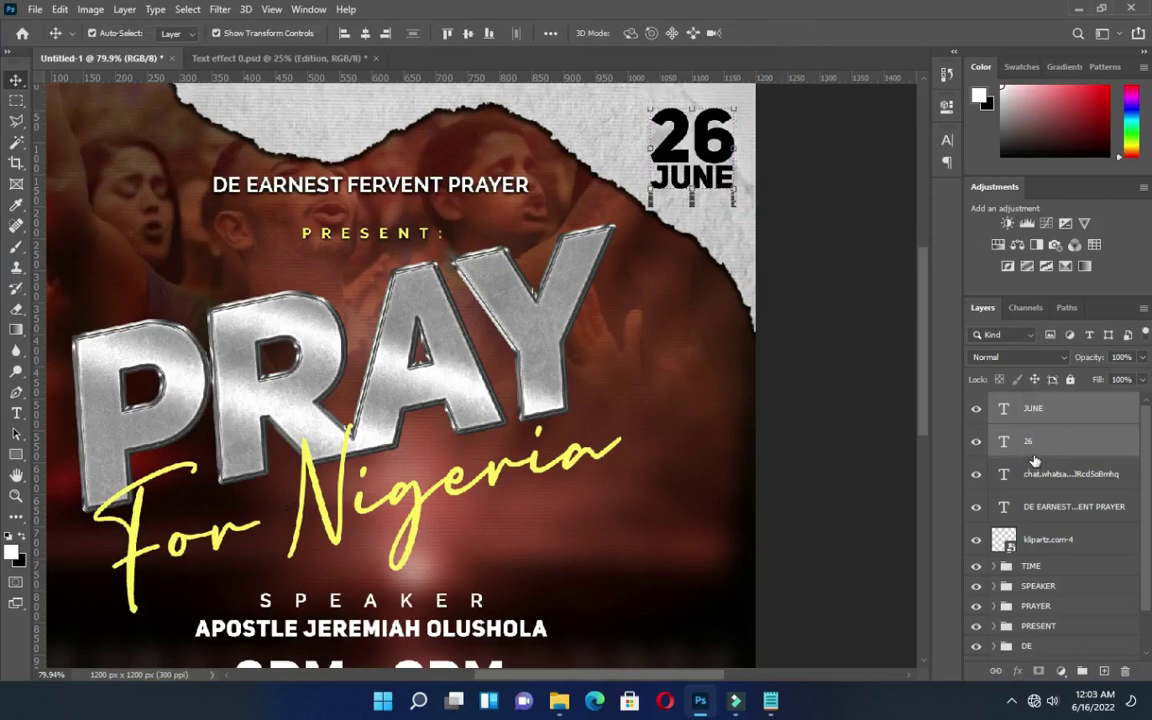
Add a new 7.6 pt Uni Sans Heavy CAPS text reading "SUNDAY" on the torn paper at the flyer's upper edge.
left_click(770, 183)
key("t")
left_click(523, 92)
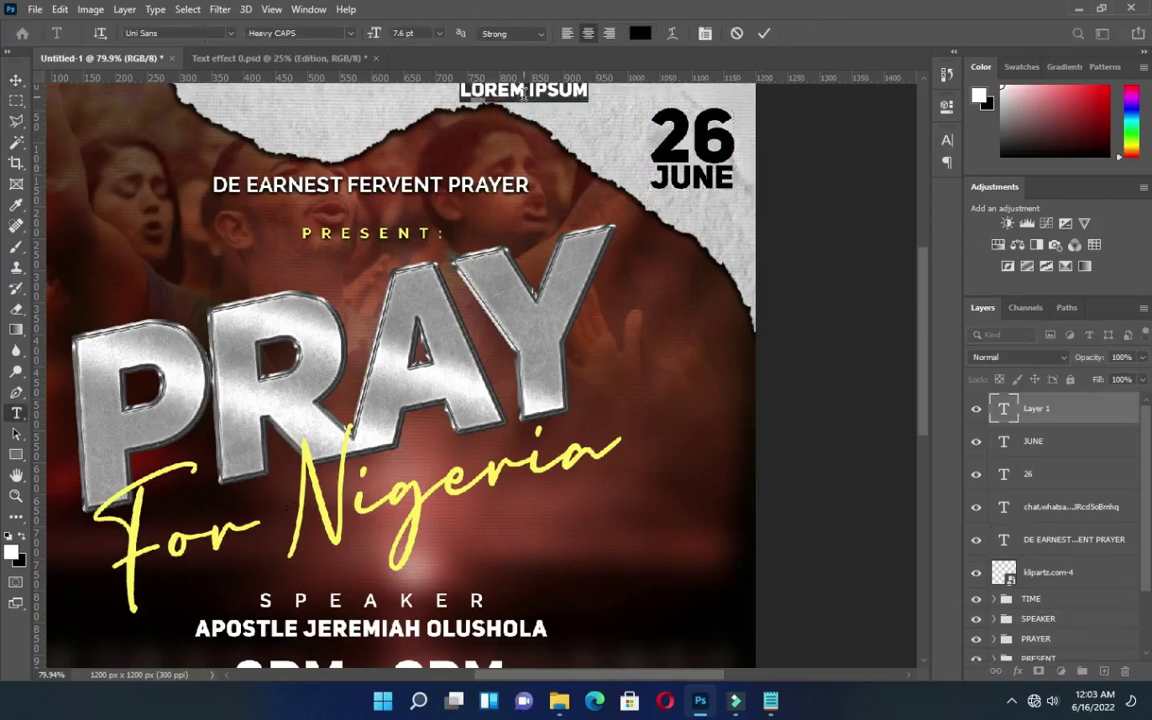
type("SUNDAY")
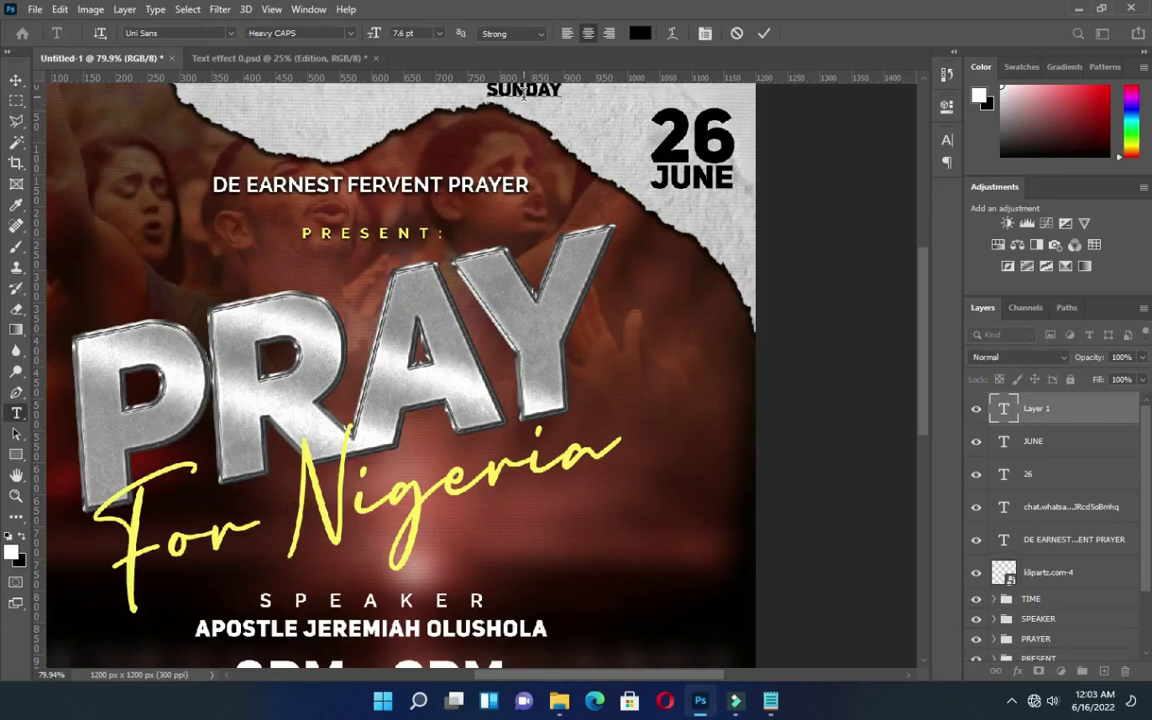
left_click(763, 33)
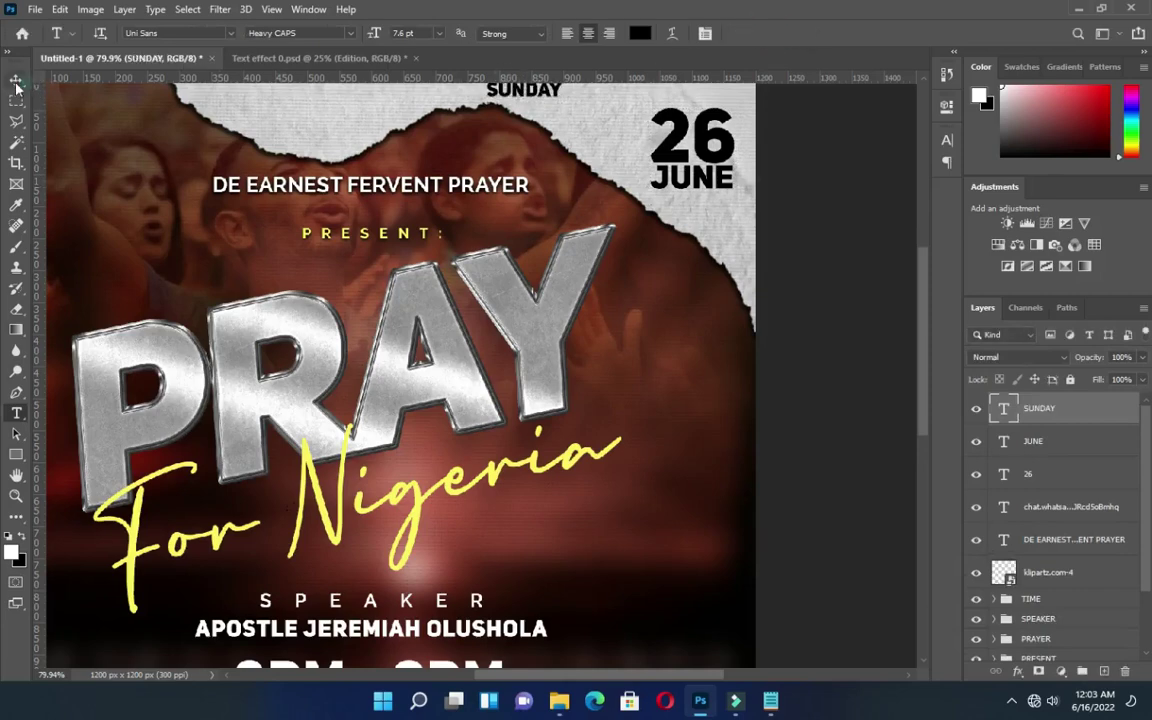
Rotate "SUNDAY" by -90°, scale it to about 106% and place it vertically along the left side of "26 JUNE".
key("v")
left_click_drag(537, 93, 605, 76)
key("ctrl+t")
left_click_drag(612, 130, 637, 108)
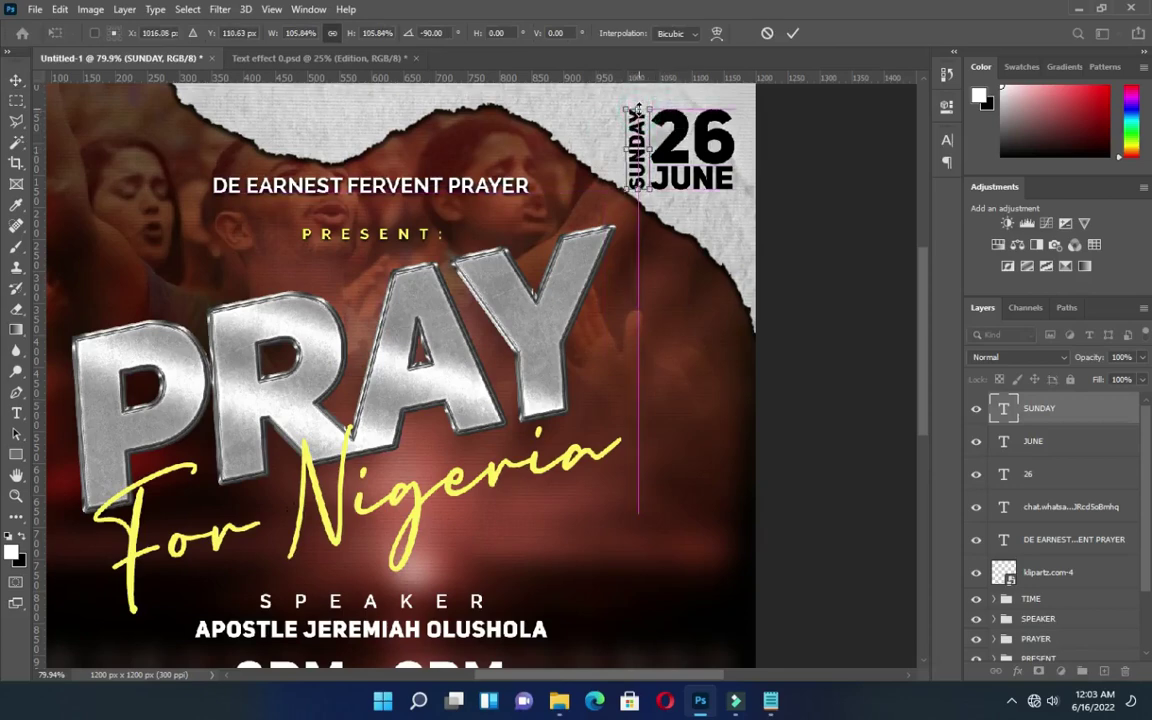
key("Return")
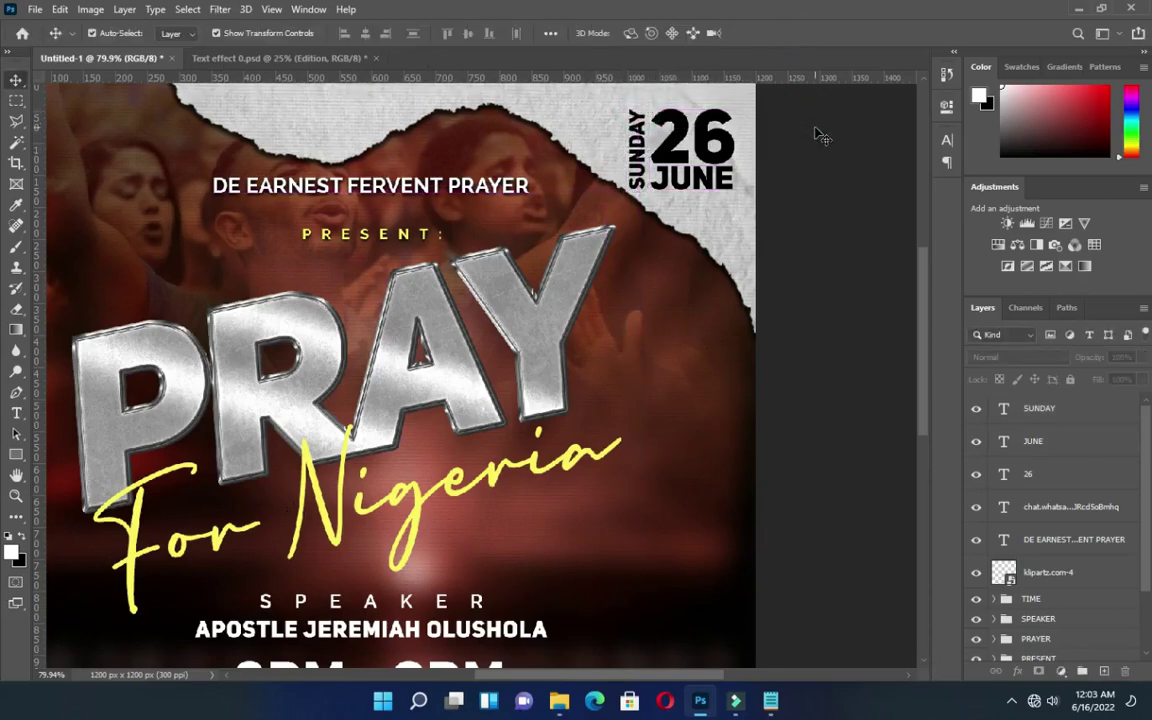
scroll(738, 182, "down", 4)
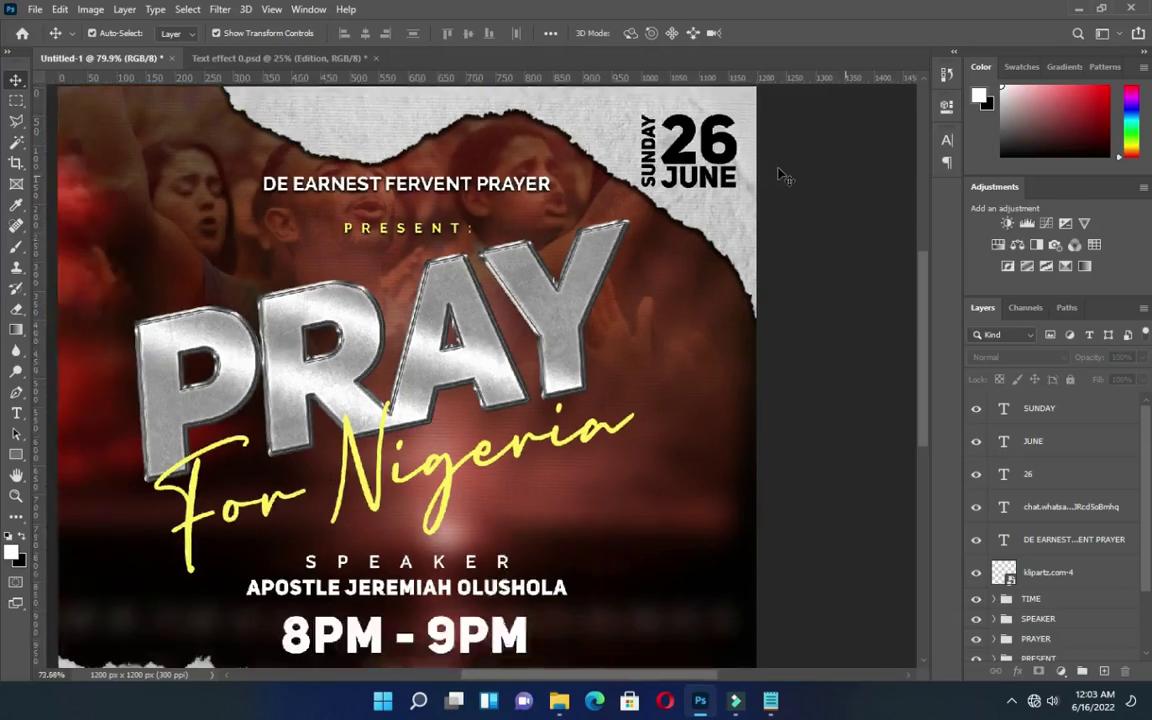
scroll(632, 205, "up", 1)
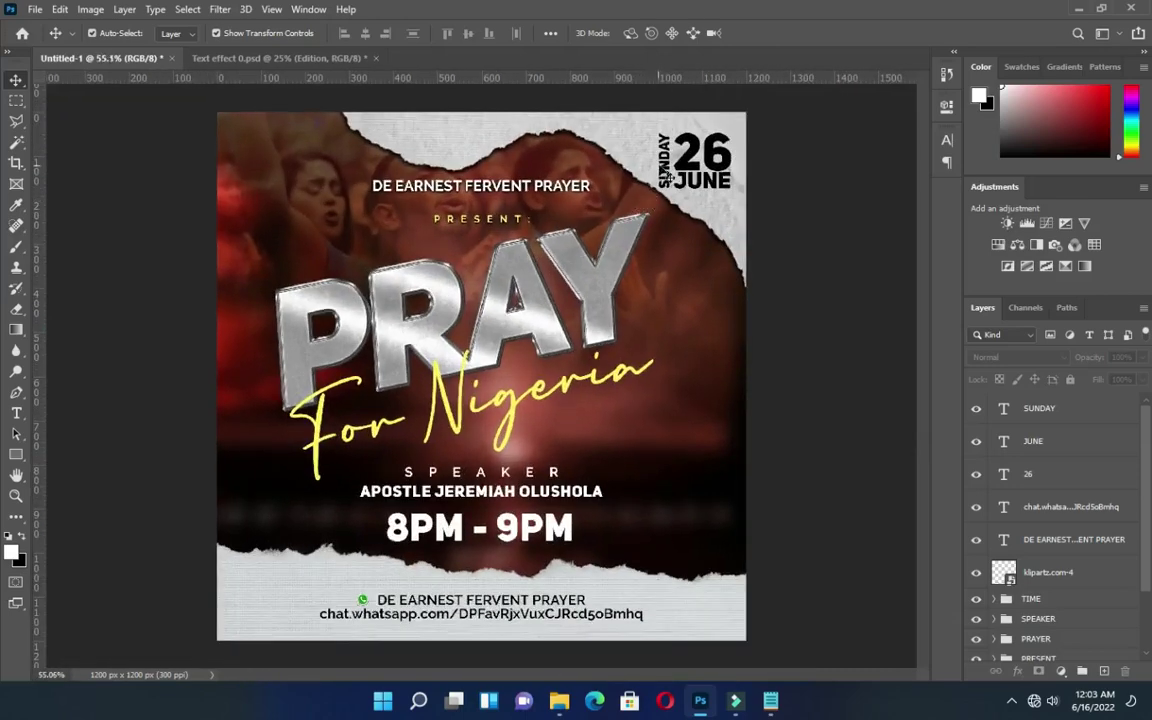
left_click(664, 158)
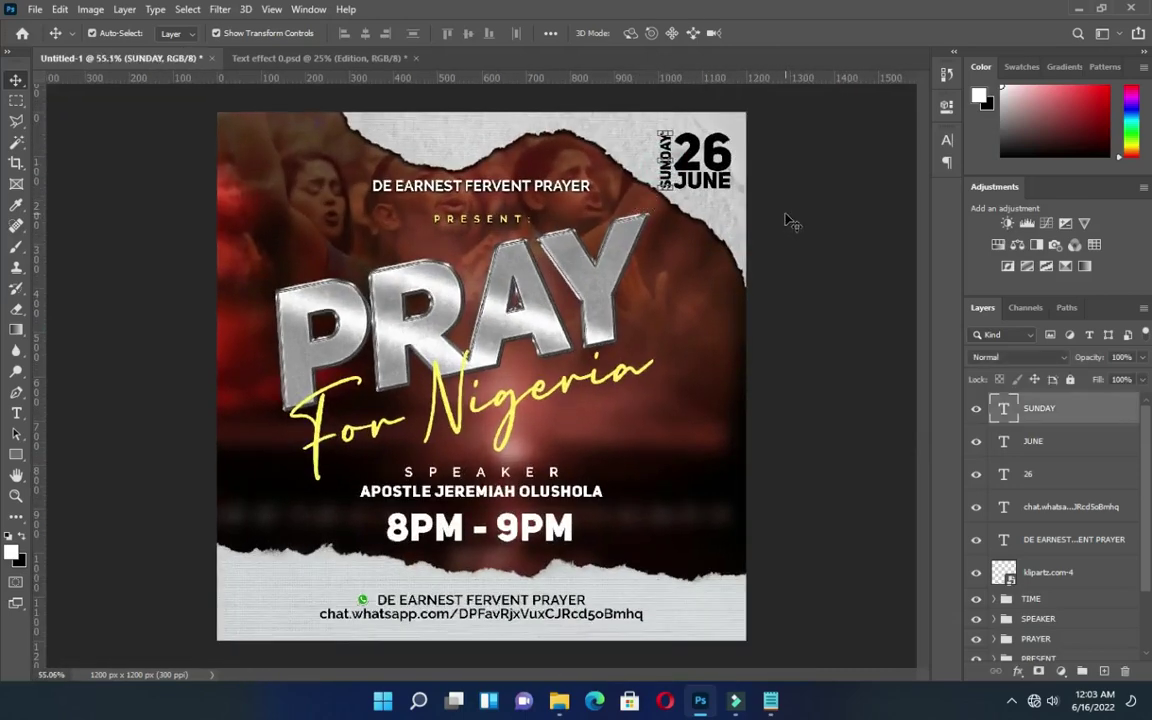
left_click(787, 211)
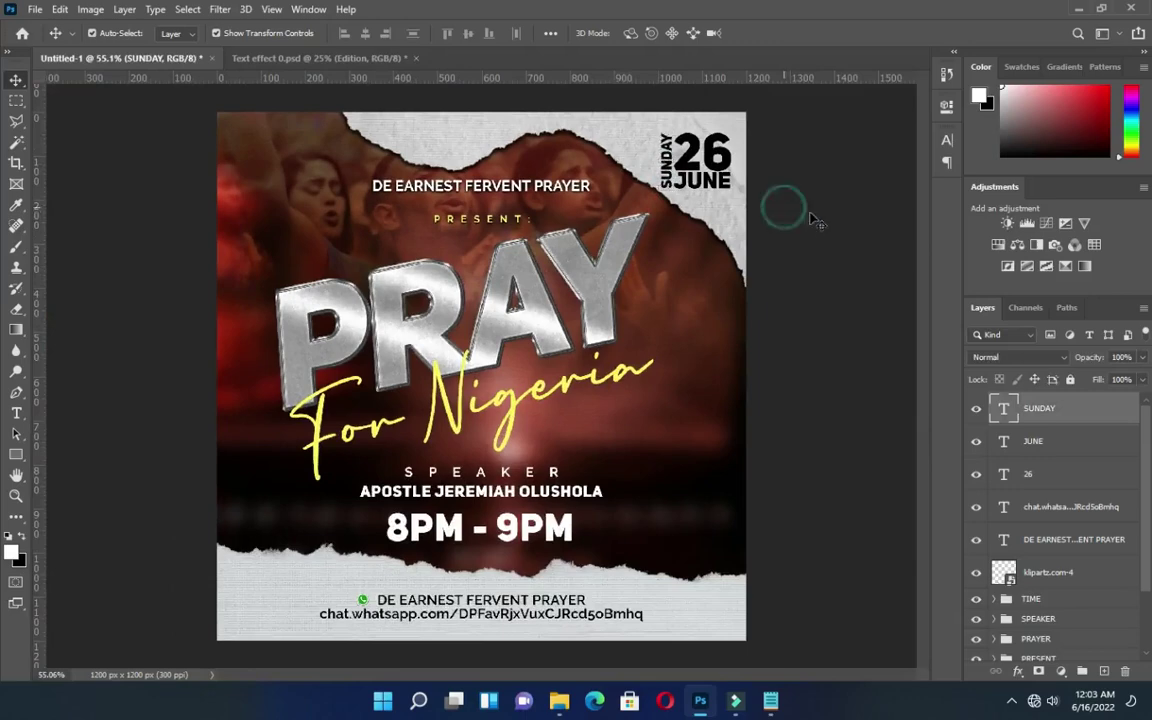
scroll(676, 125, "down", 2)
scroll(498, 165, "up", 1)
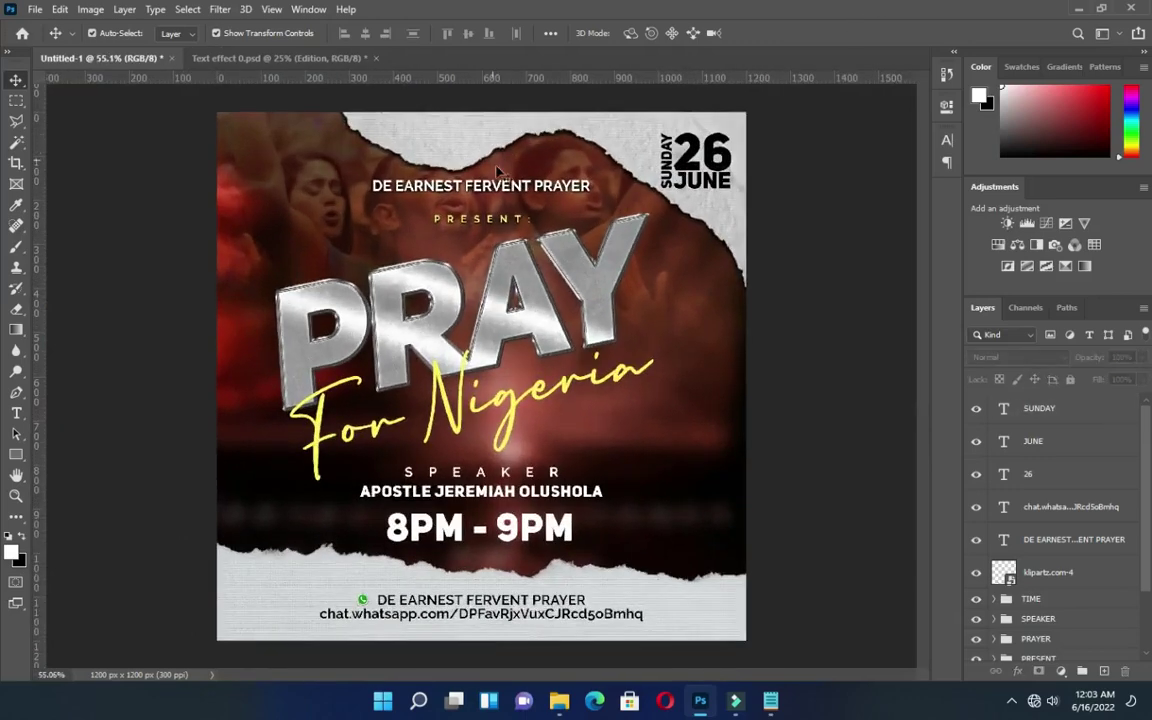
scroll(495, 200, "up", 2)
Place the lens-flare-0000611 image from the PRAYER folder over the flyer and set its blend mode to Screen.
left_click(558, 702)
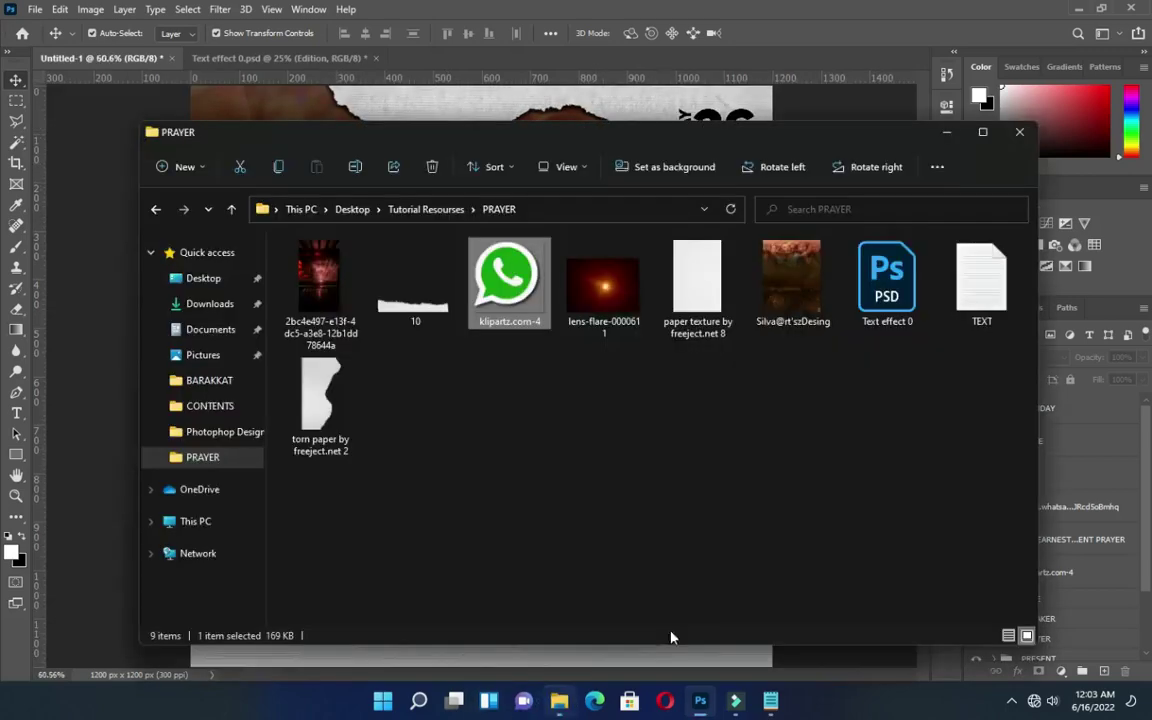
left_click(606, 292)
left_click_drag(610, 297, 891, 322)
scroll(879, 397, "down", 2)
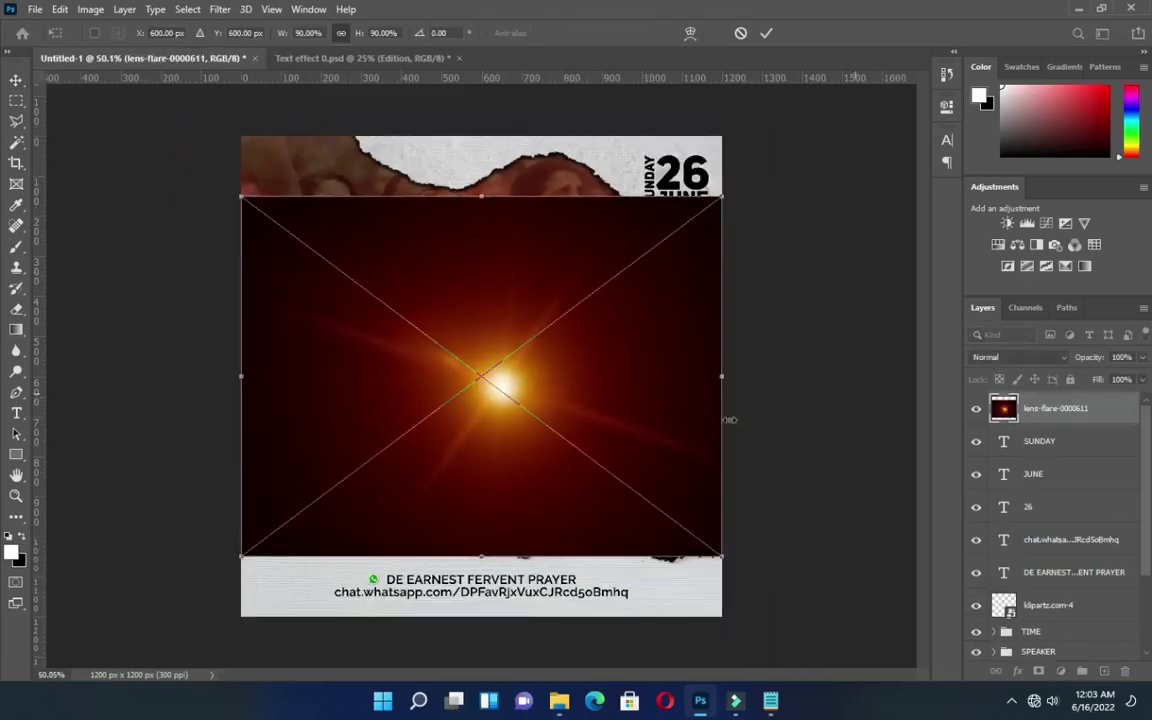
left_click(766, 33)
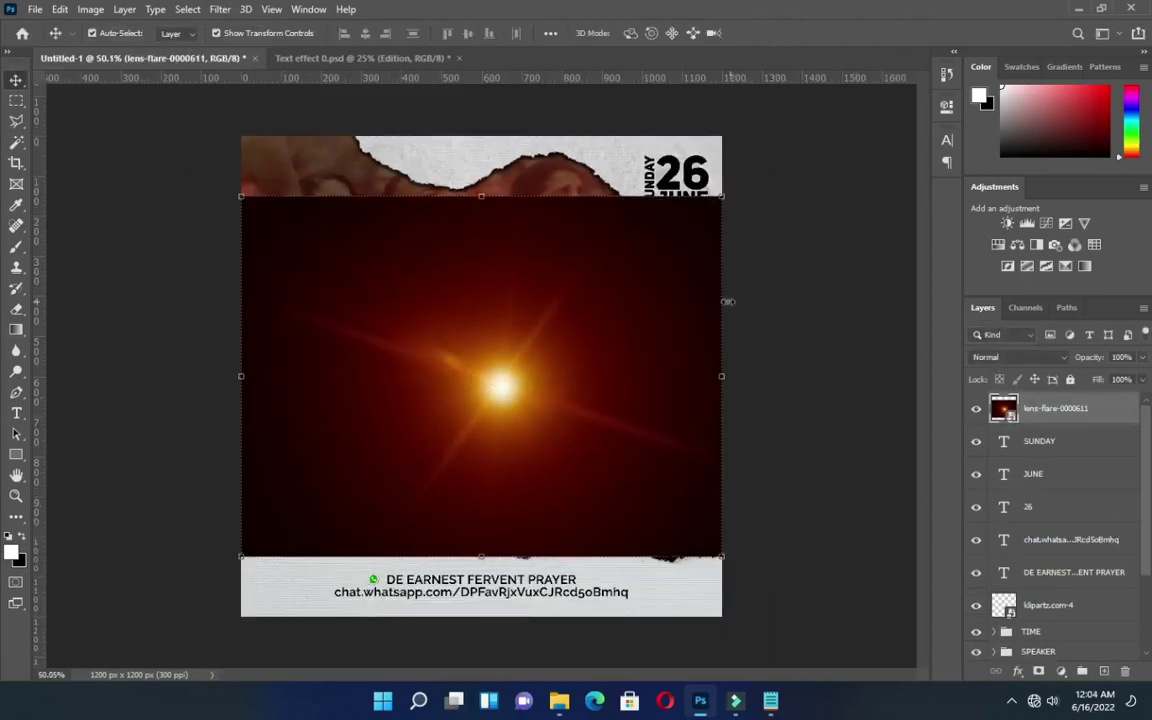
left_click(1019, 359)
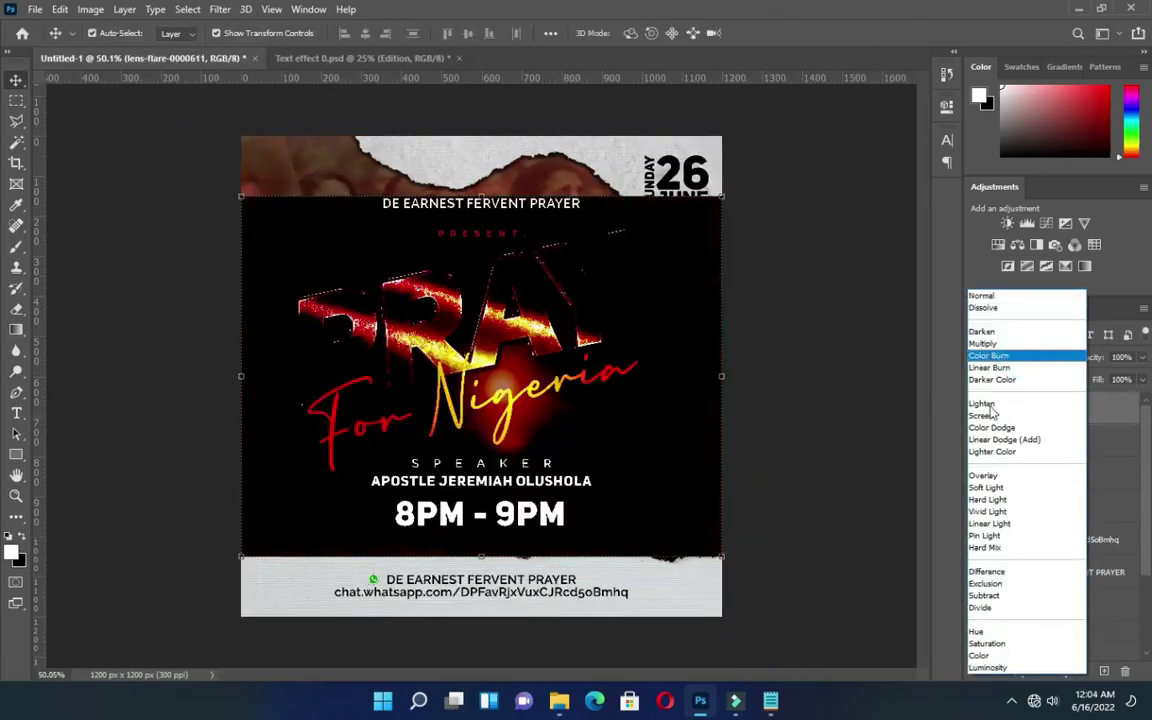
left_click(1000, 417)
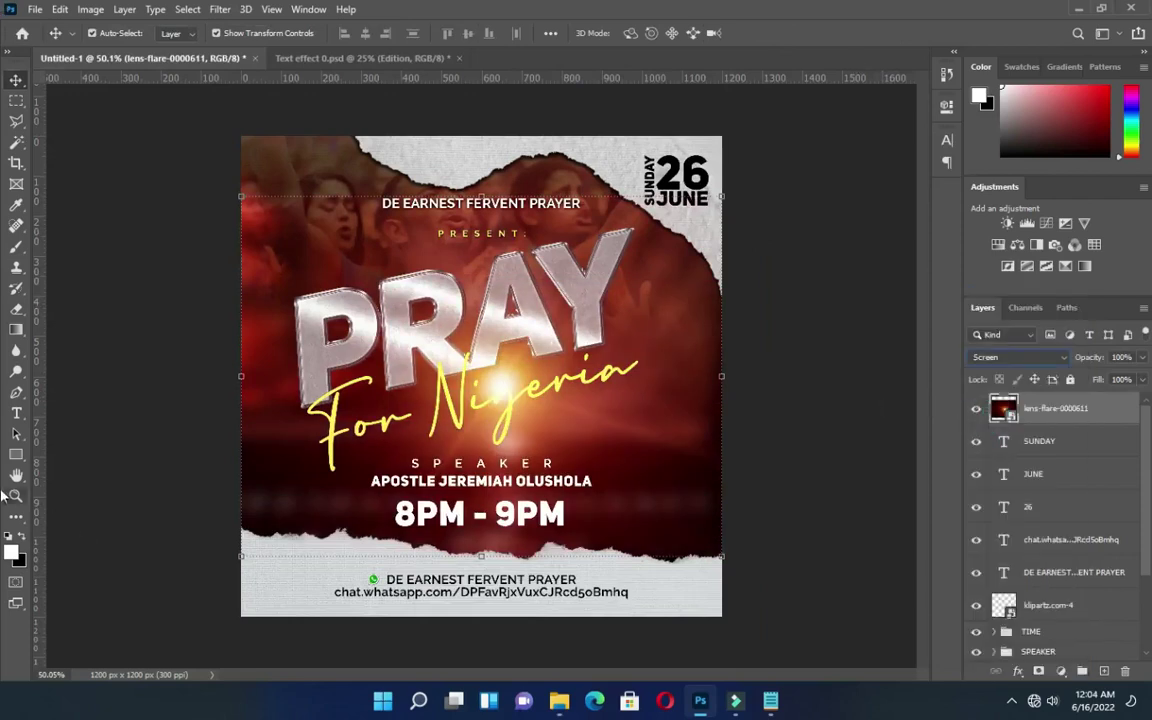
Add a layer mask to the lens flare and fade all its edges with black-to-transparent linear gradients.
left_click(15, 331)
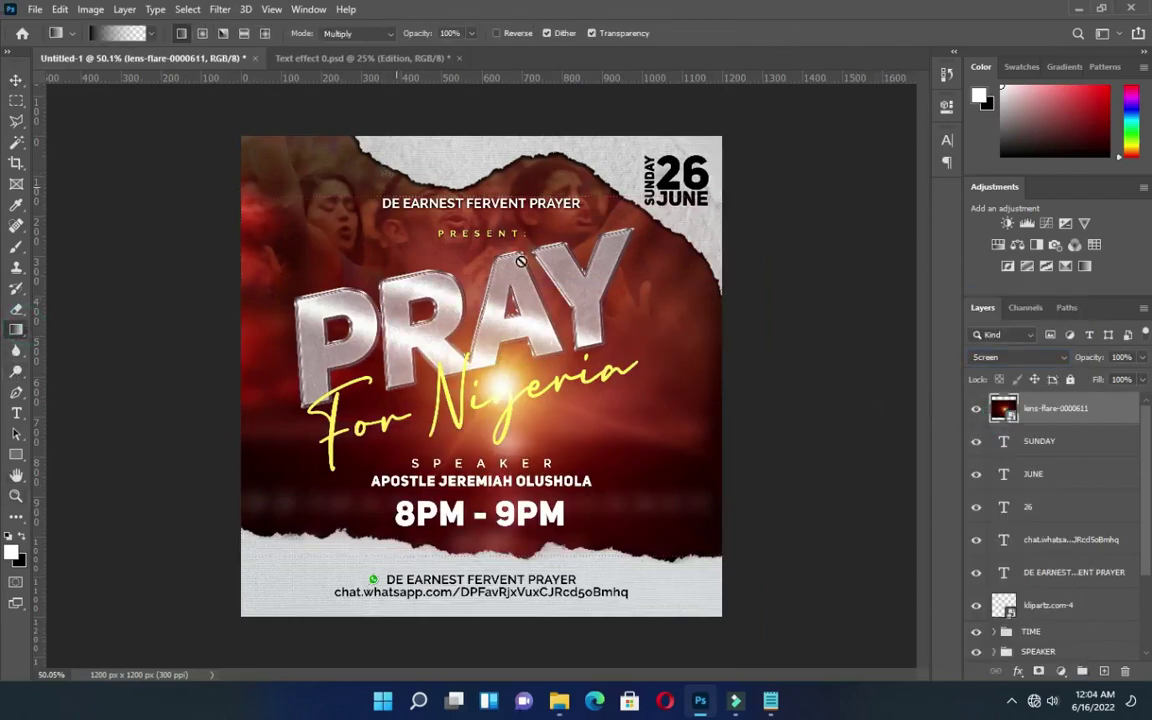
left_click(1040, 671)
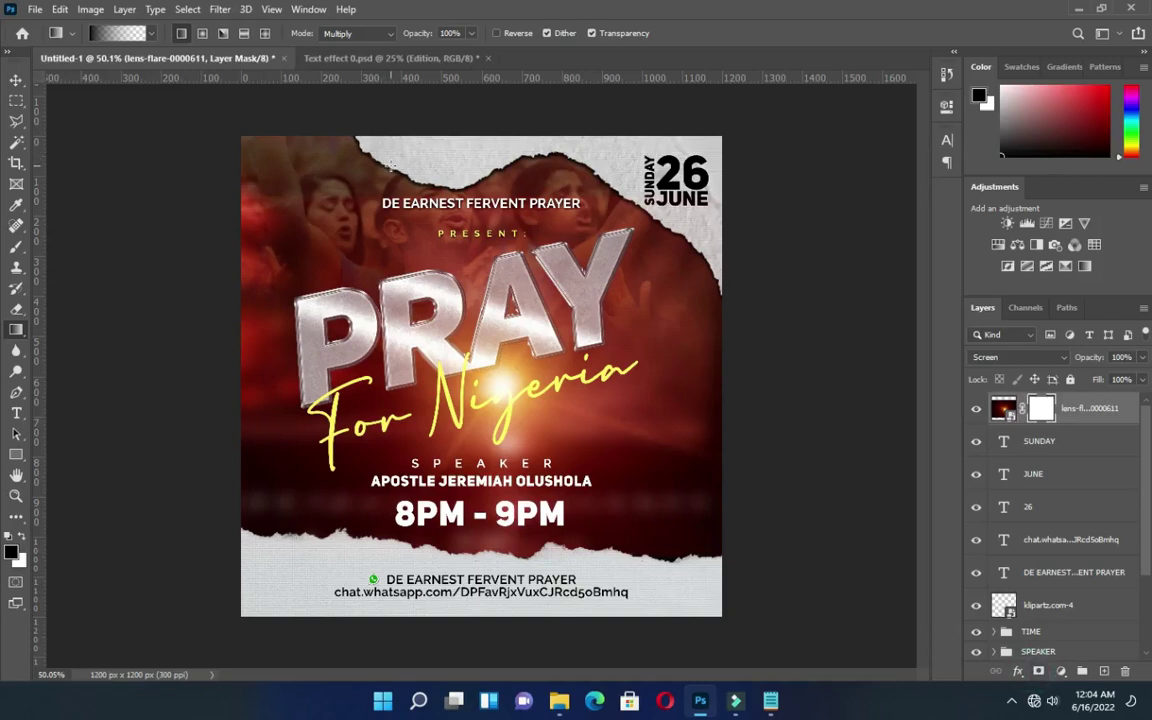
left_click_drag(390, 165, 389, 232)
left_click_drag(425, 177, 427, 175)
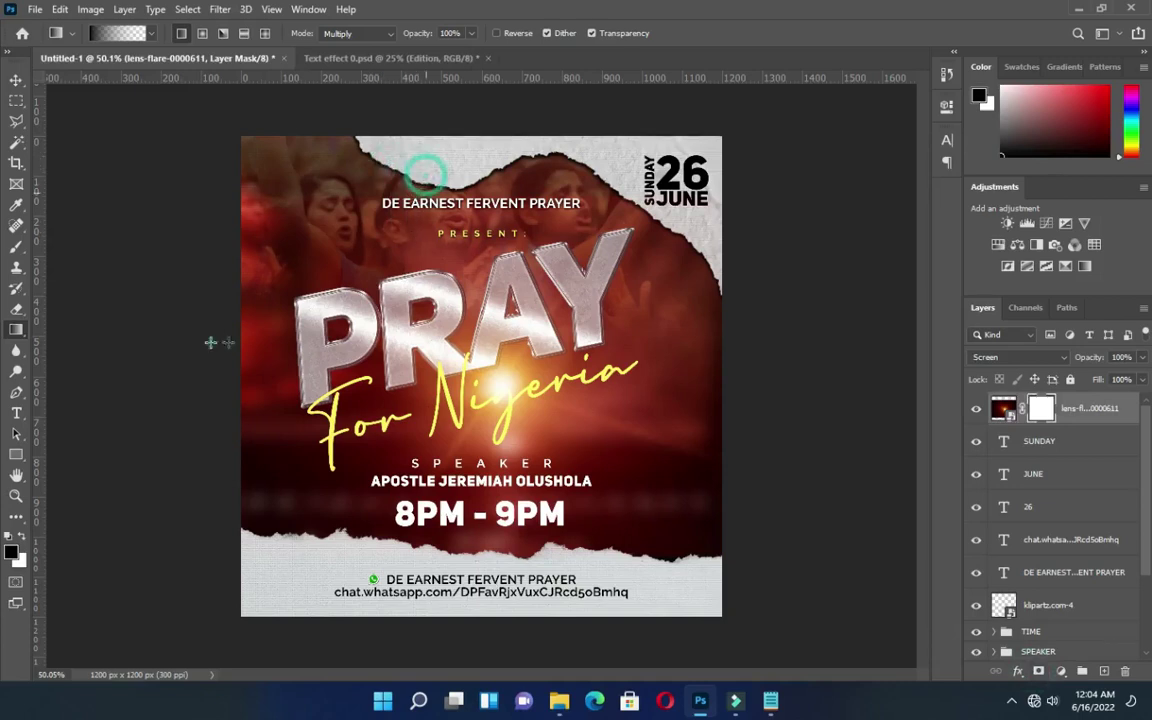
mouse_move(208, 356)
left_mouse_down()
mouse_move(255, 360)
mouse_move(210, 366)
left_mouse_up()
left_click_drag(760, 356, 739, 369)
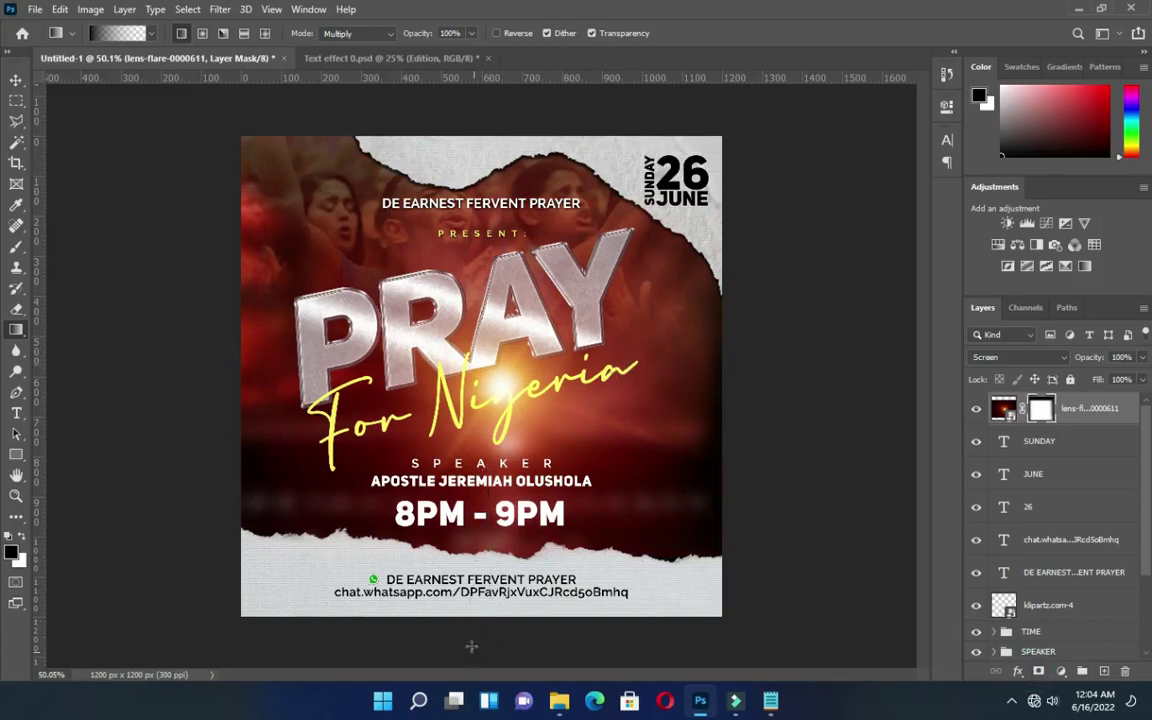
left_click_drag(477, 526, 473, 616)
left_click(15, 80)
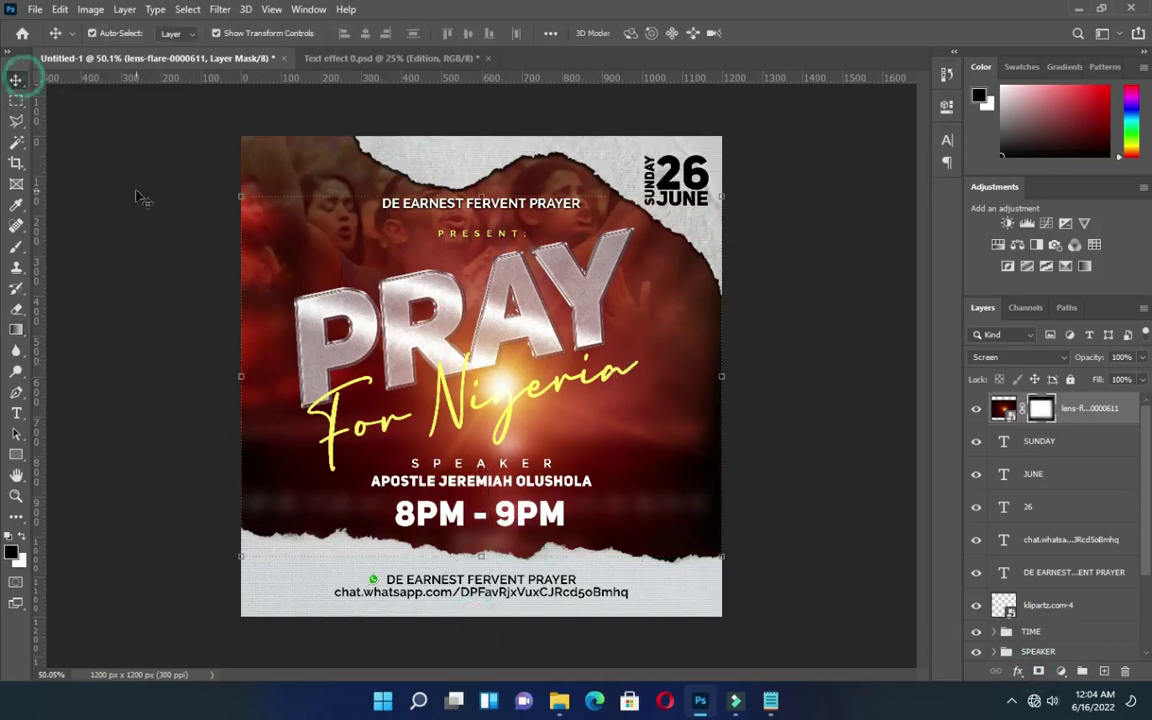
left_click(1003, 408)
Group the "SUNDAY", "JUNE" and "26" layers and name the group VENUE.
left_click(1048, 444)
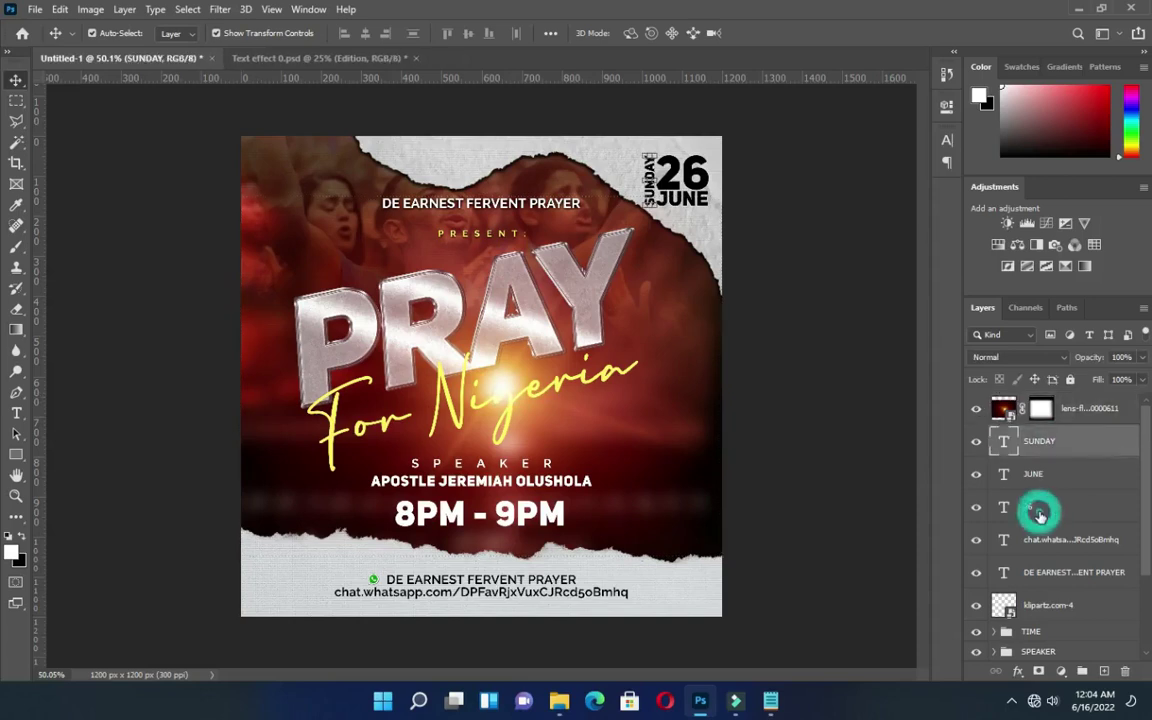
left_click(1040, 510, "shift")
key("ctrl+g")
double_click(1035, 437)
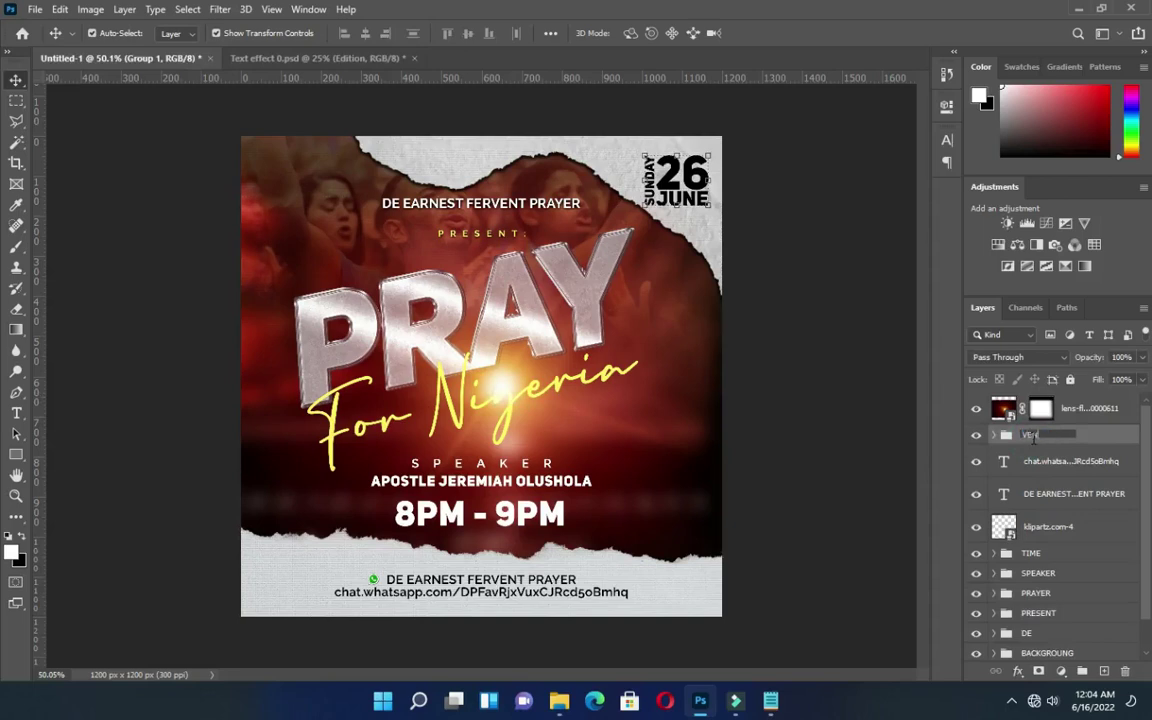
key("Return")
Group the WhatsApp link, "DE EARNEST FERVENT PRAYER" footer text and klipartz.com-4 icon layers, naming the group VENUE.
left_click(1031, 461)
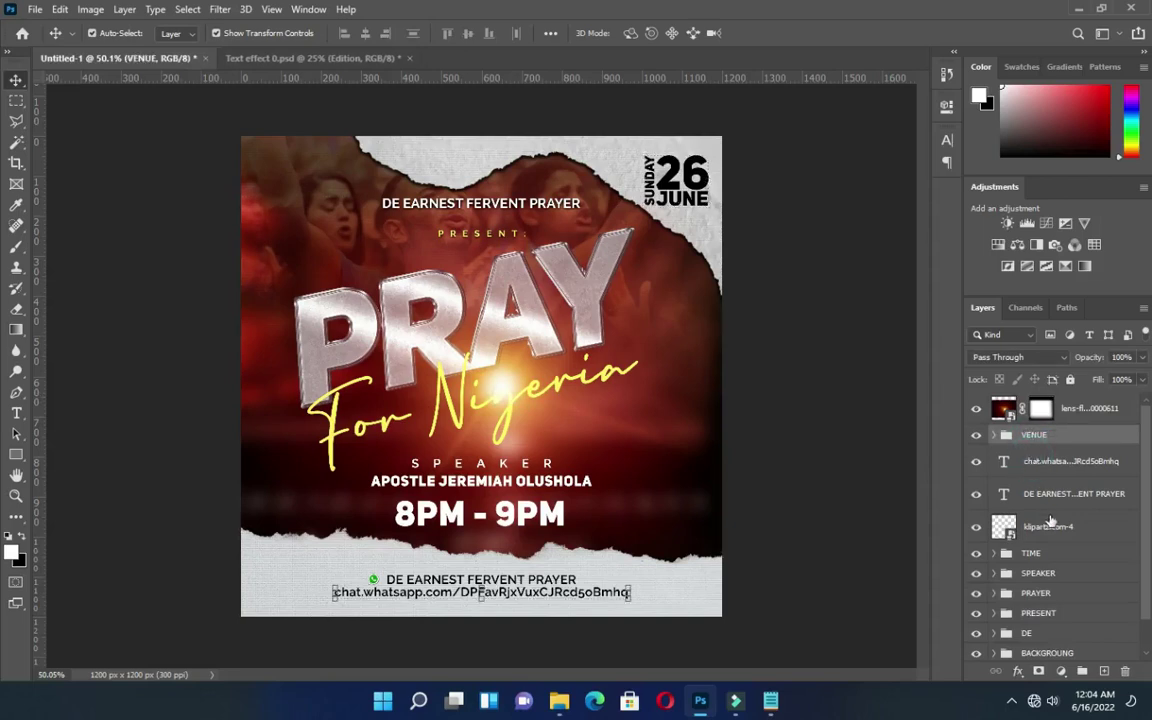
left_click(1045, 527, "shift")
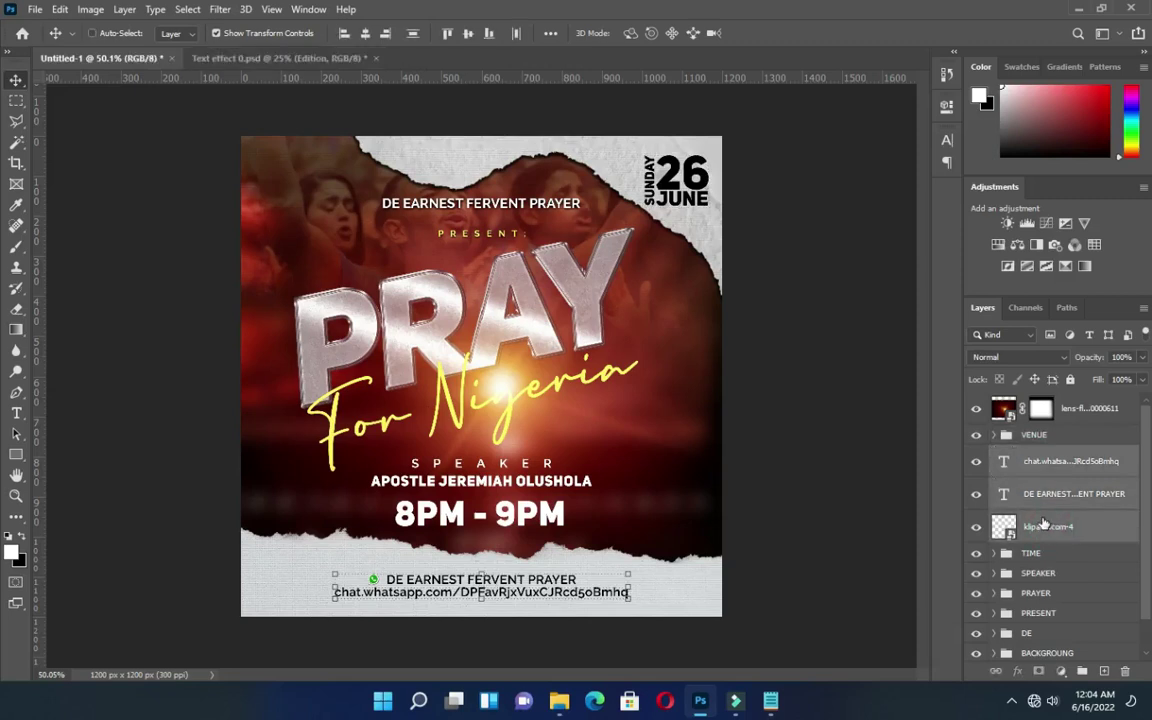
key("ctrl+g")
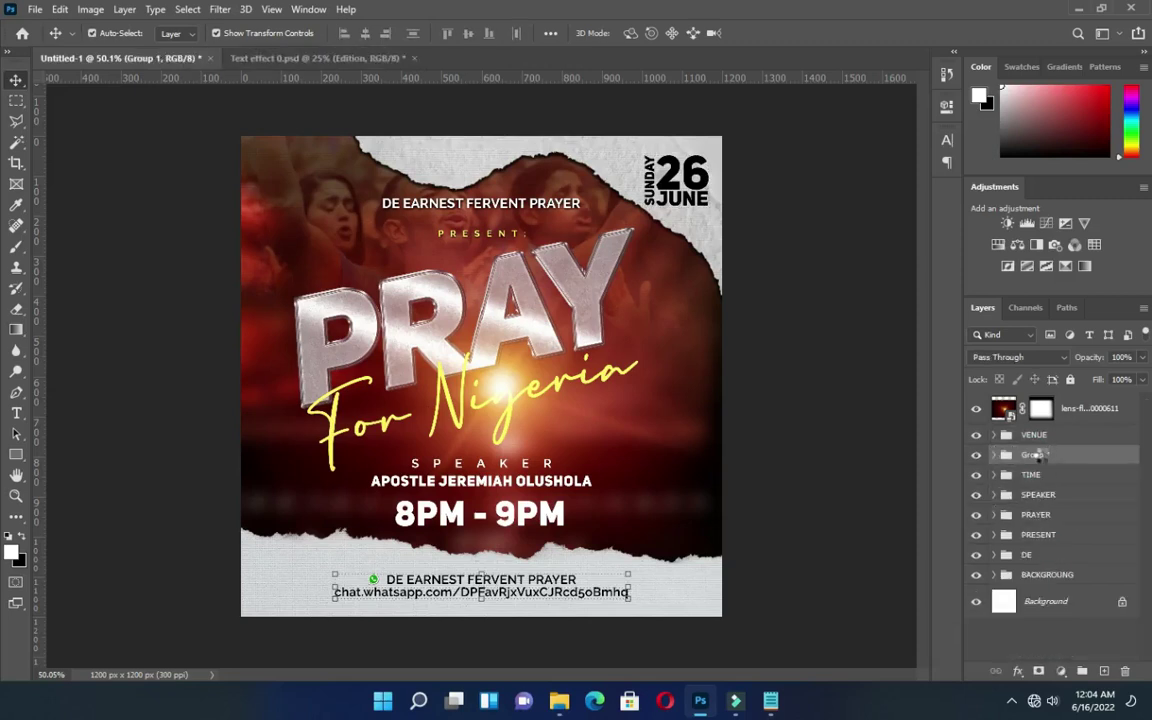
double_click(1040, 455)
Rename the group containing the Sunday 26 June date layers as TIME.
double_click(1036, 435)
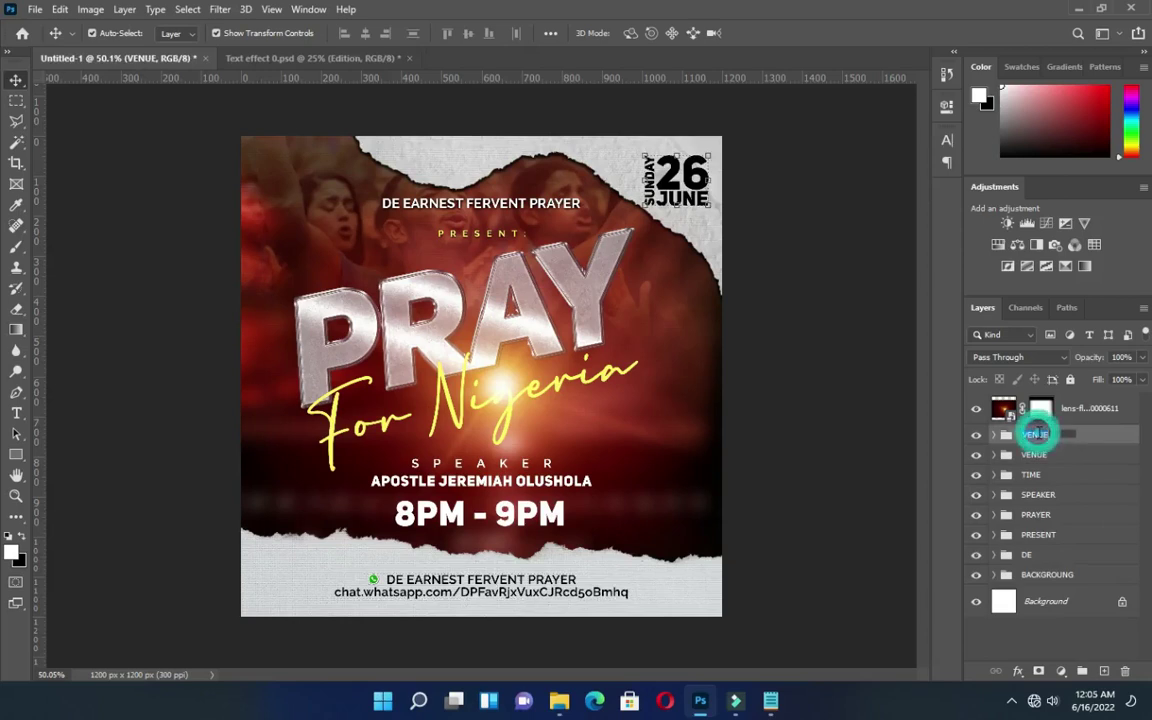
type("TIME")
key("Return")
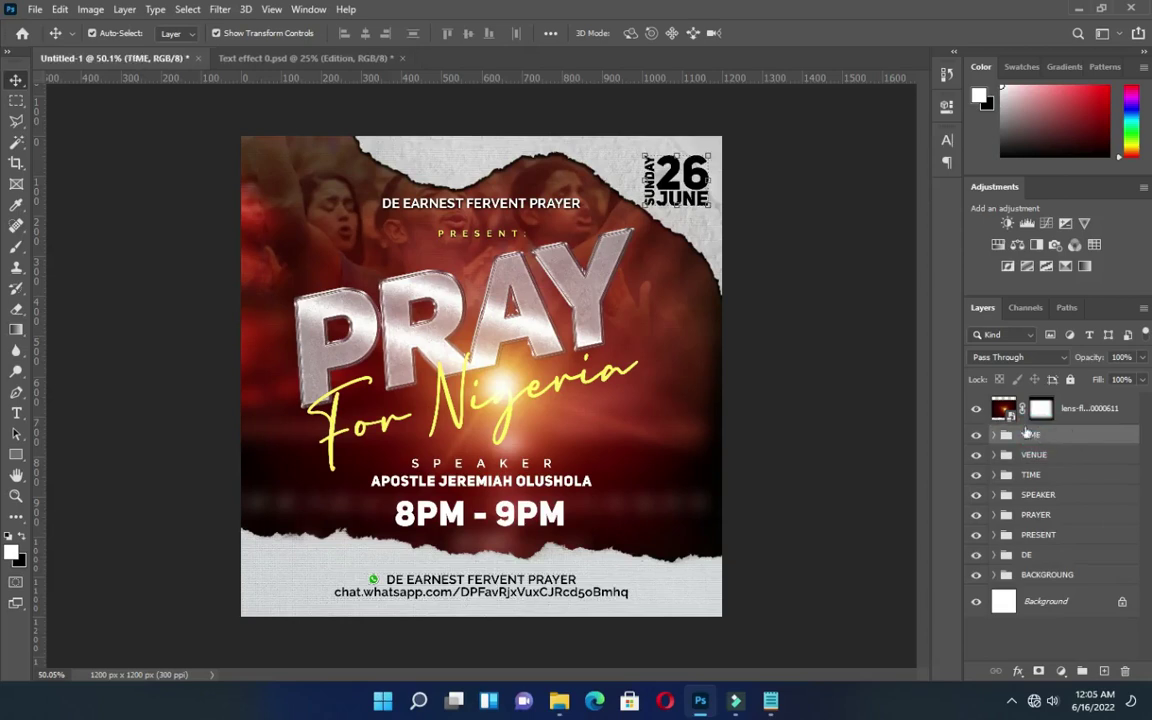
Move the lens flare layer into the BACKGROUNG group, above the paper texture layer.
left_click(994, 575)
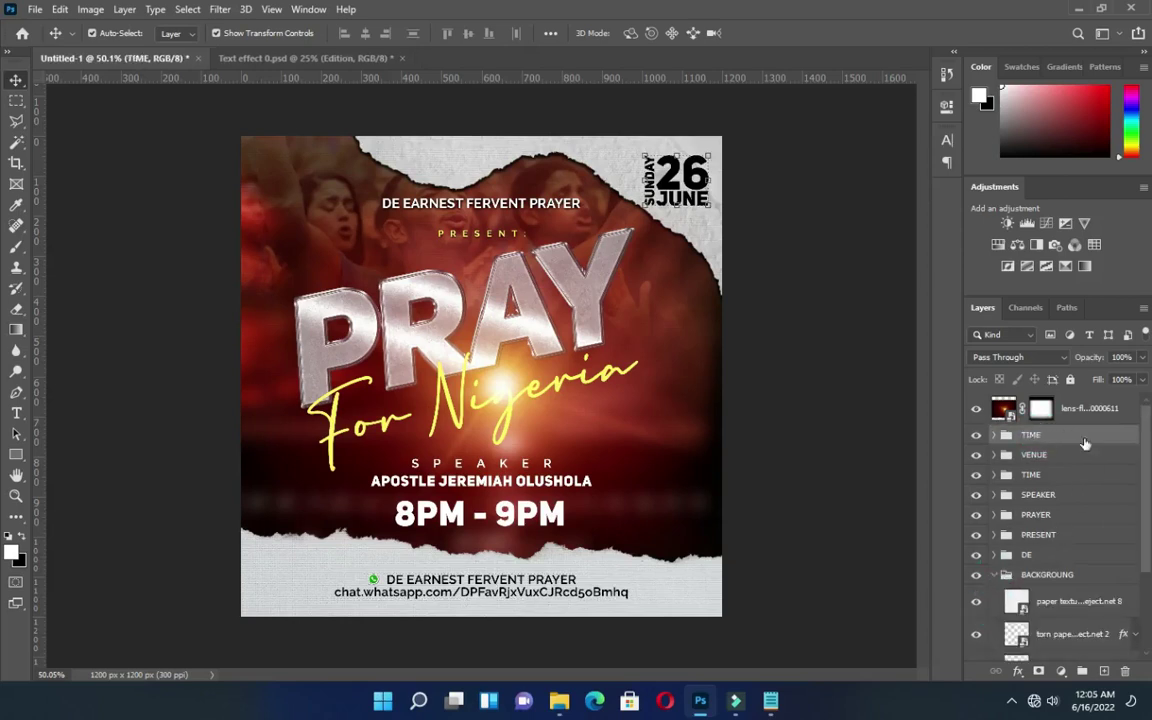
left_click_drag(1076, 409, 1063, 566)
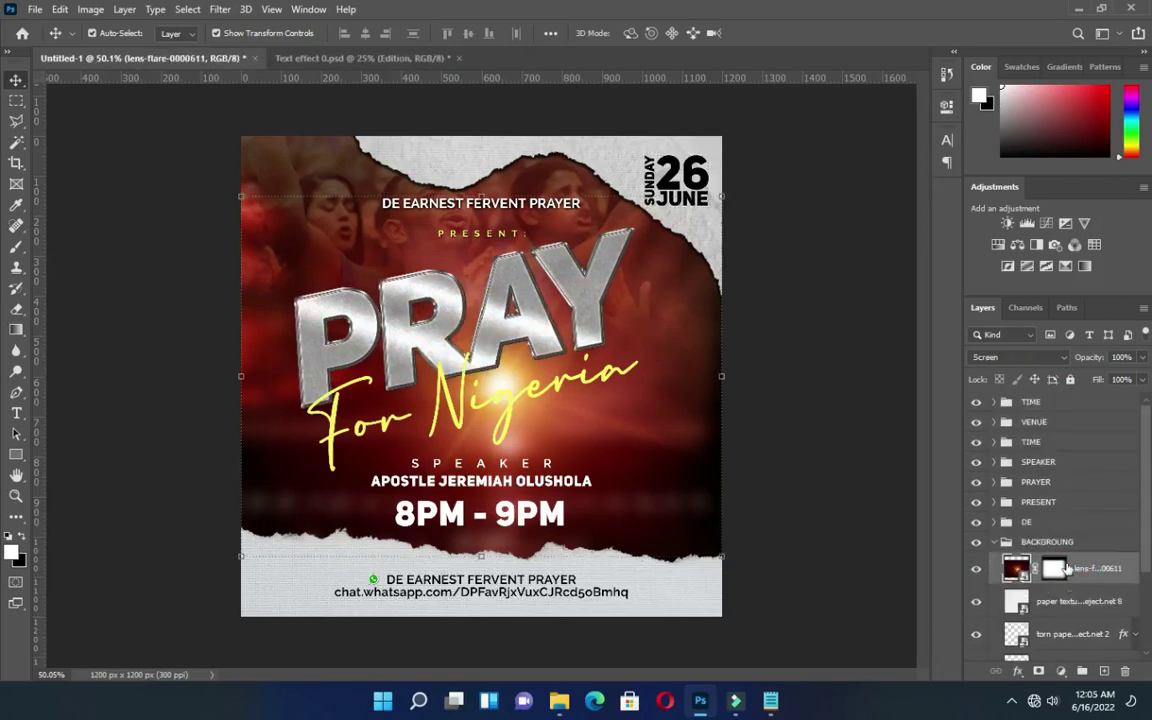
left_click(506, 385)
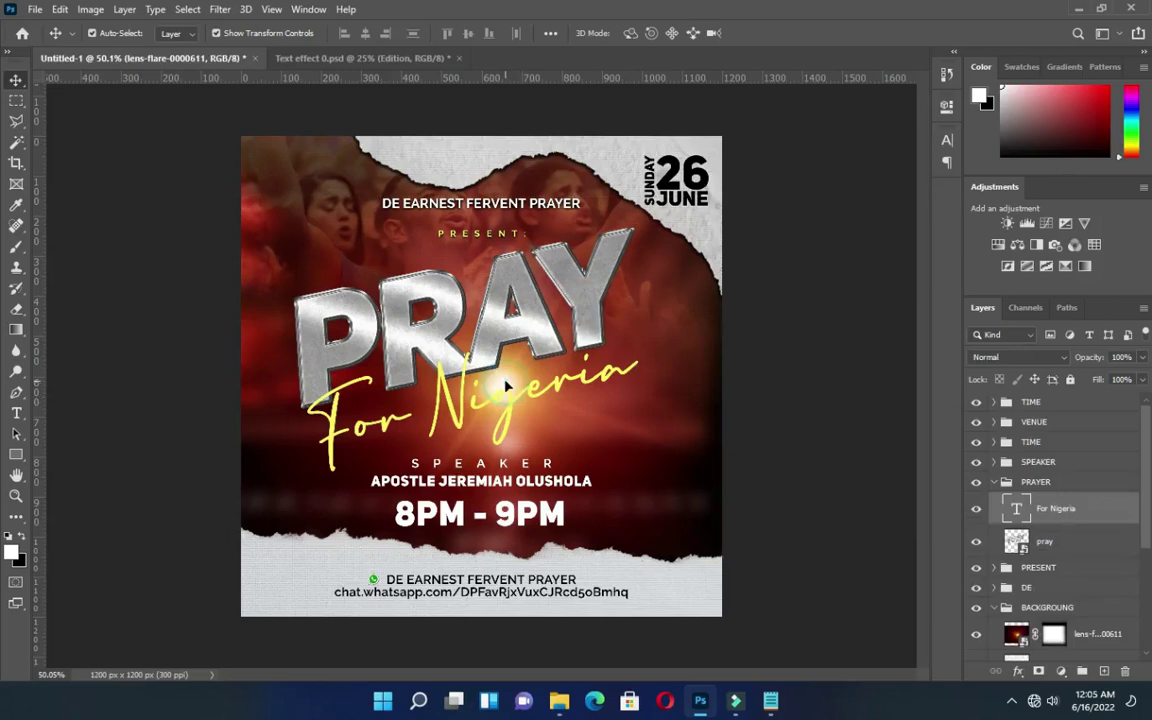
Apply a Gaussian Blur with a 19.4 pixel radius to the lens flare layer.
left_click(1092, 637)
left_click(721, 375)
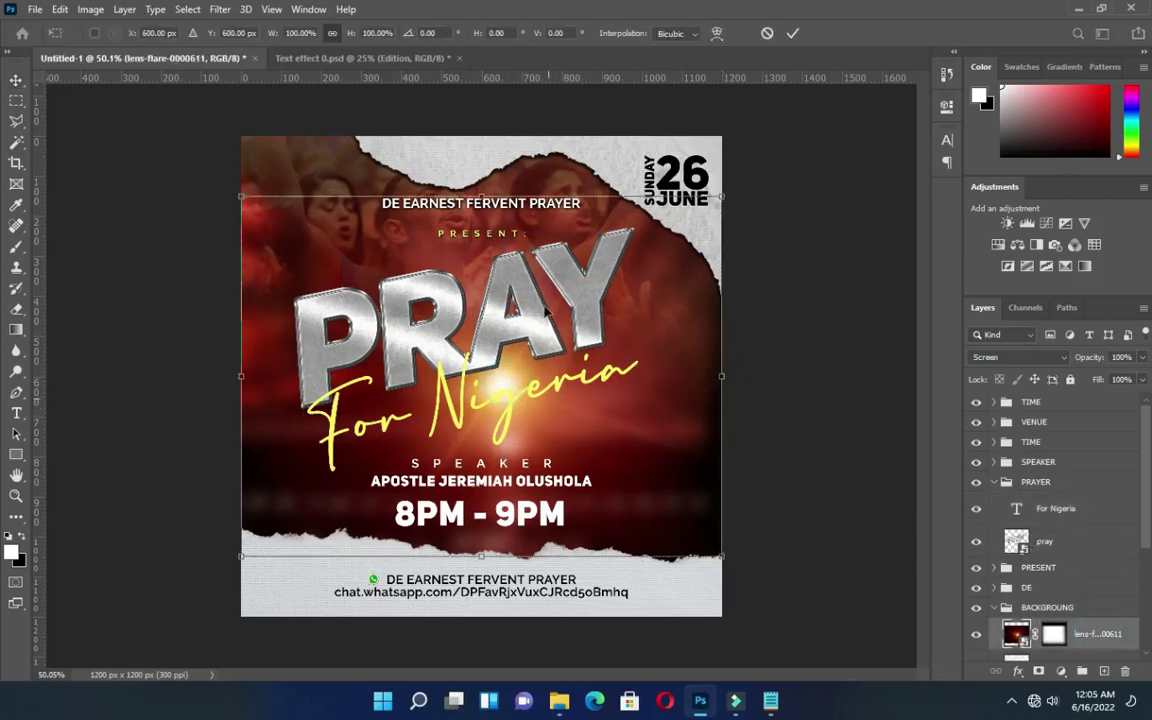
left_click(220, 10)
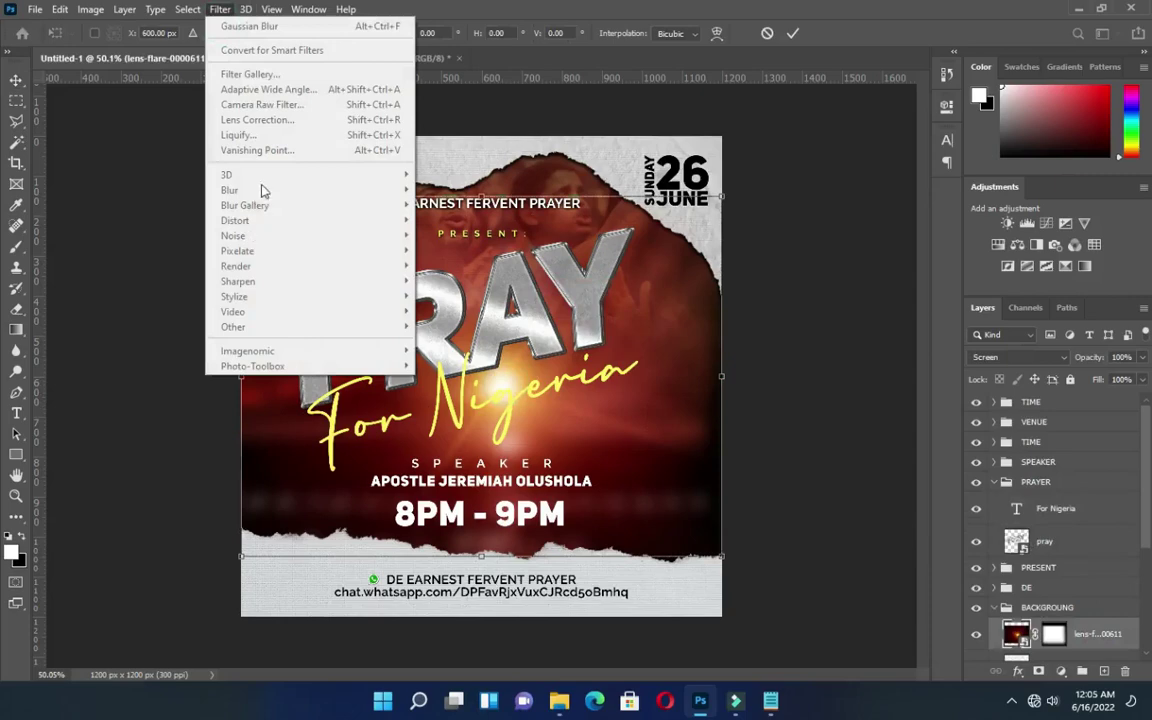
left_click(792, 33)
left_click(220, 10)
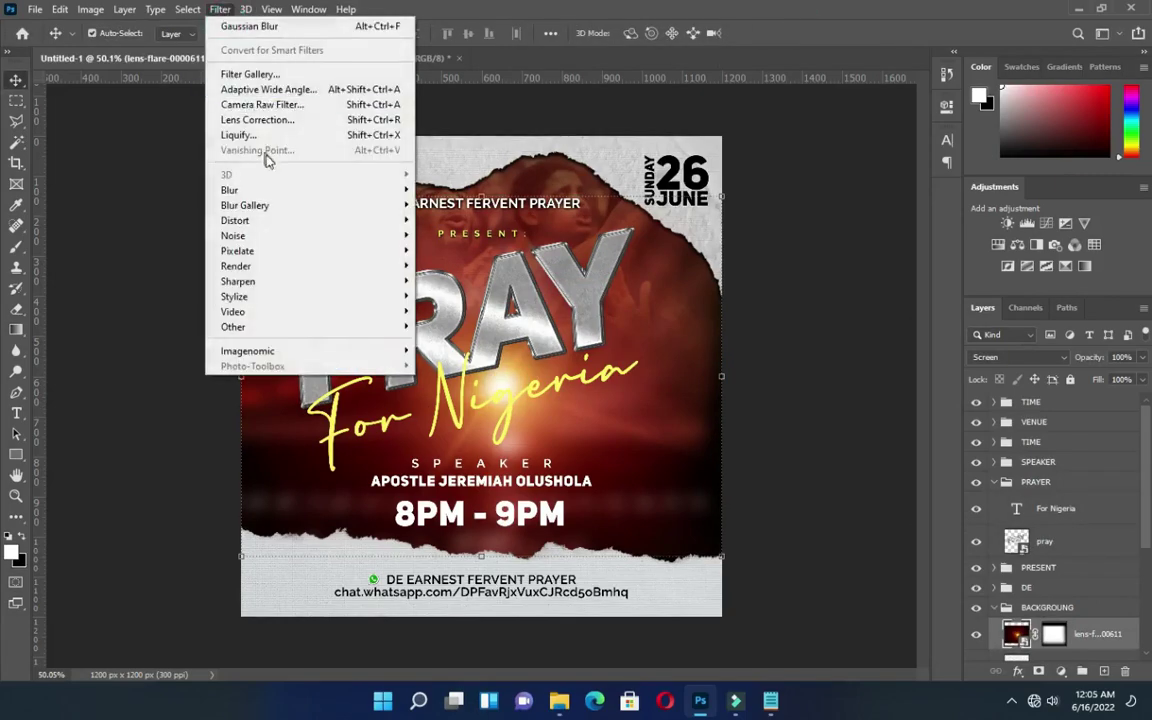
mouse_move(311, 189)
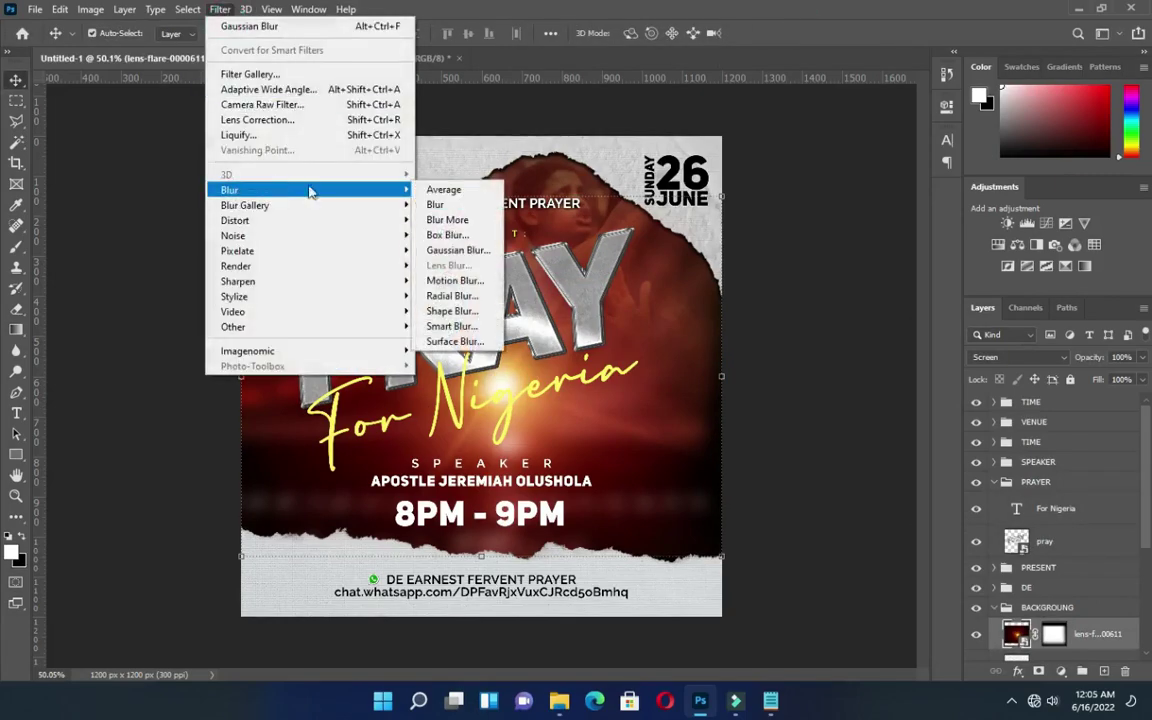
left_click(456, 251)
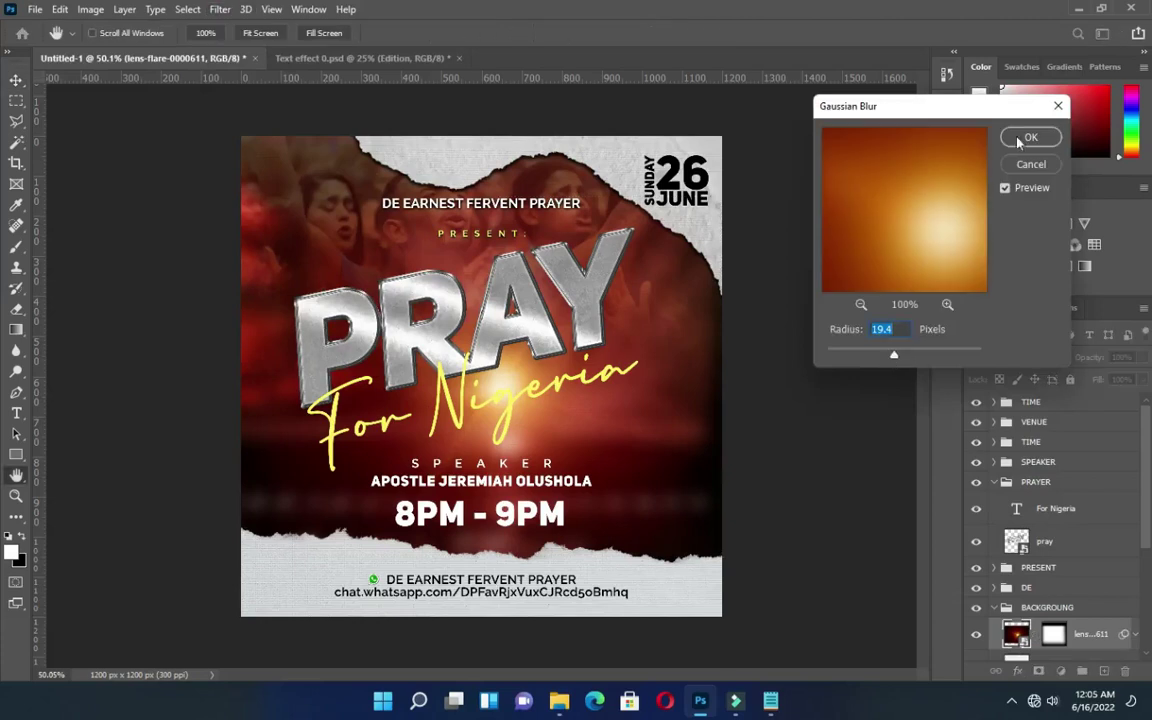
left_click(1026, 139)
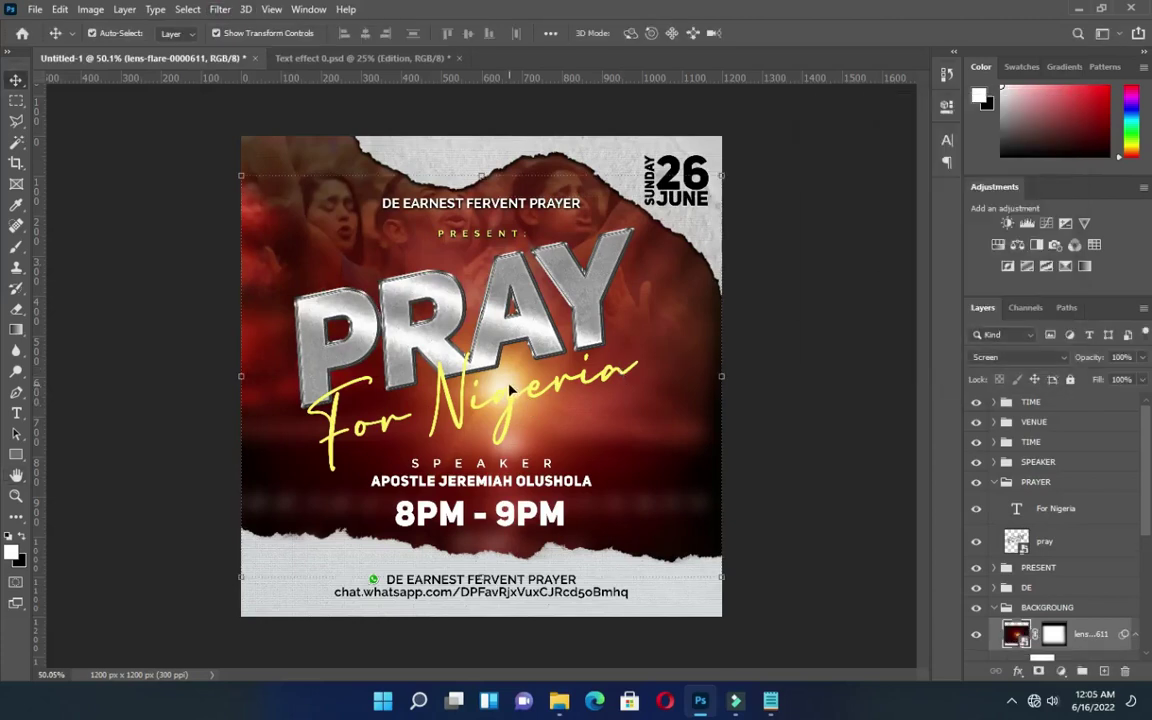
Move the lens flare down to the torn paper edge beneath "8PM - 9PM" and set its opacity to 87%.
left_click(724, 376)
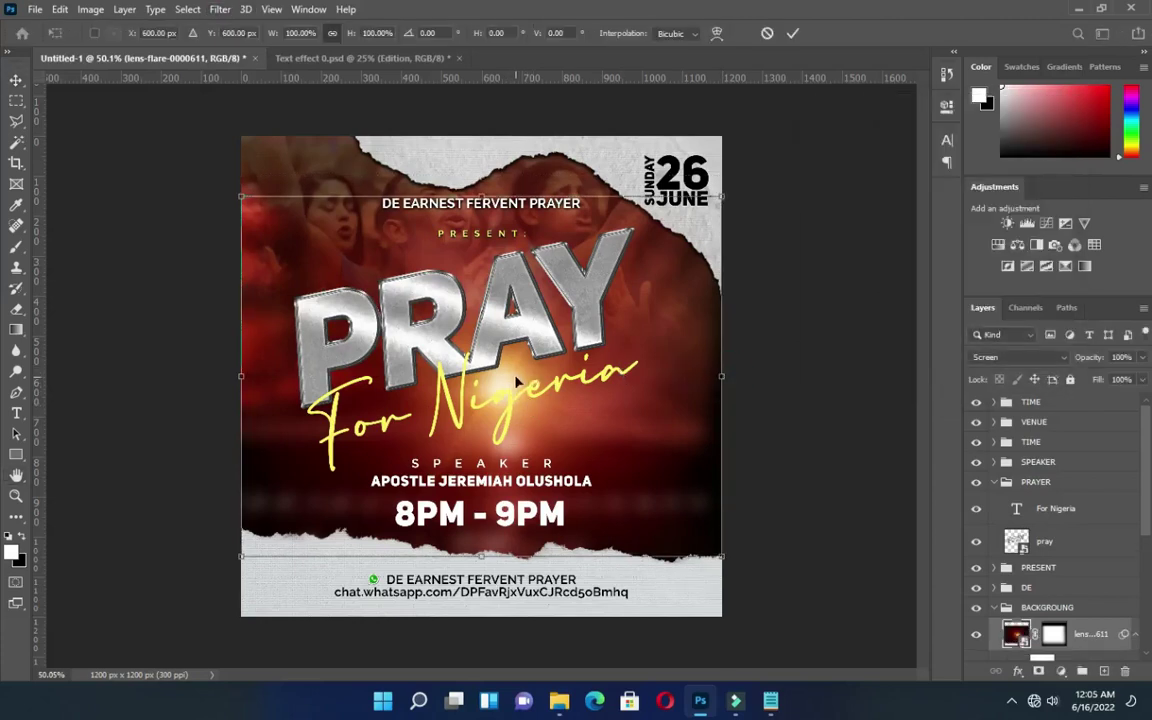
left_click_drag(520, 379, 495, 531)
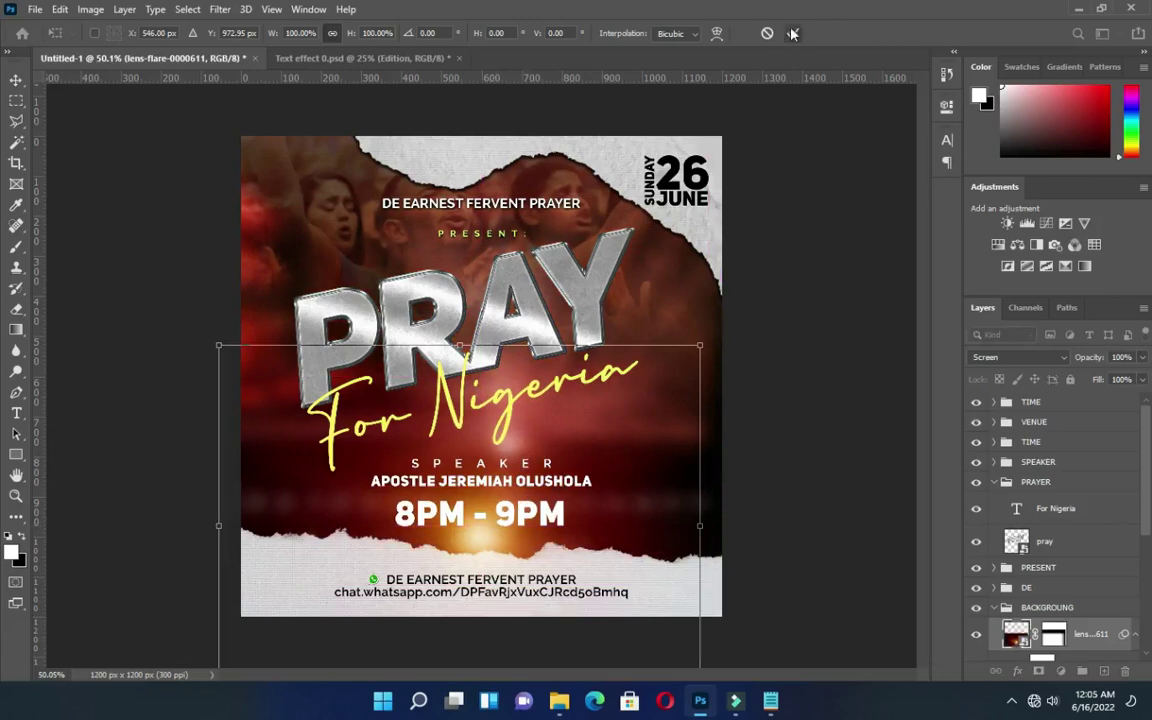
key("Return")
left_click_drag(1086, 356, 1084, 361)
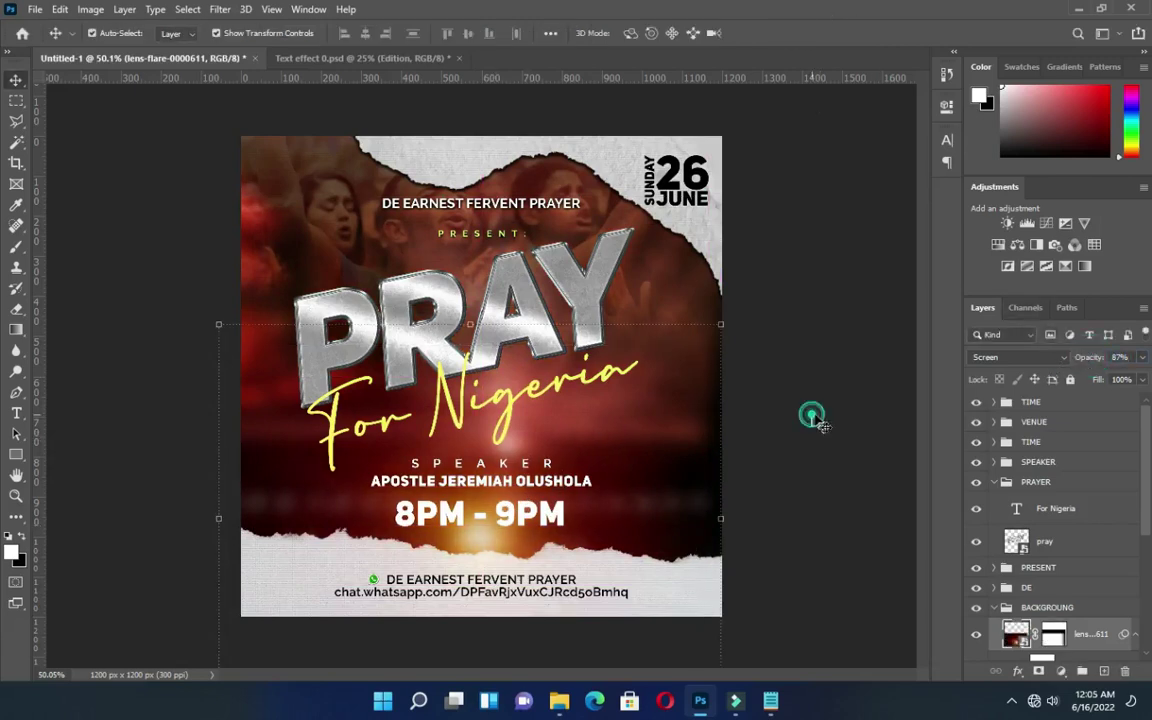
left_click(811, 416)
Duplicate the lens flare layer and place the copy on the torn paper edge below the "26 JUNE" date.
left_click(1135, 633)
scroll(1100, 554, "down", 2)
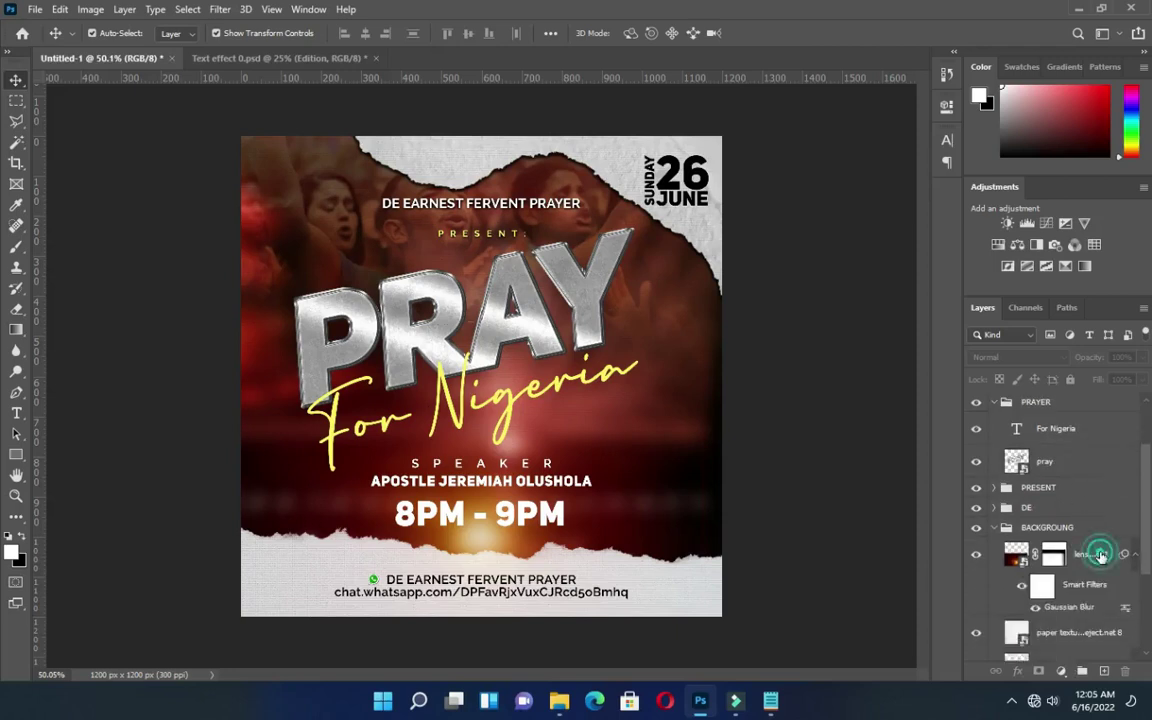
left_click(1100, 555)
left_click(1134, 555)
left_click_drag(1090, 554, 1104, 670)
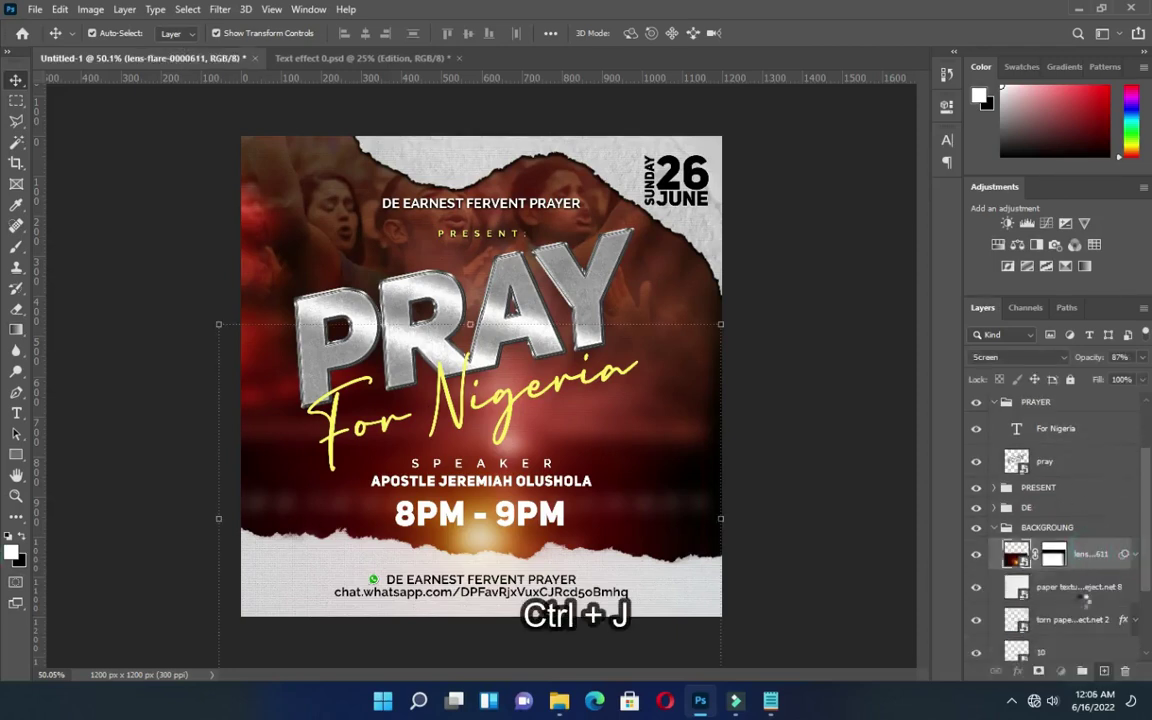
left_click_drag(497, 530, 712, 274)
left_click(790, 523)
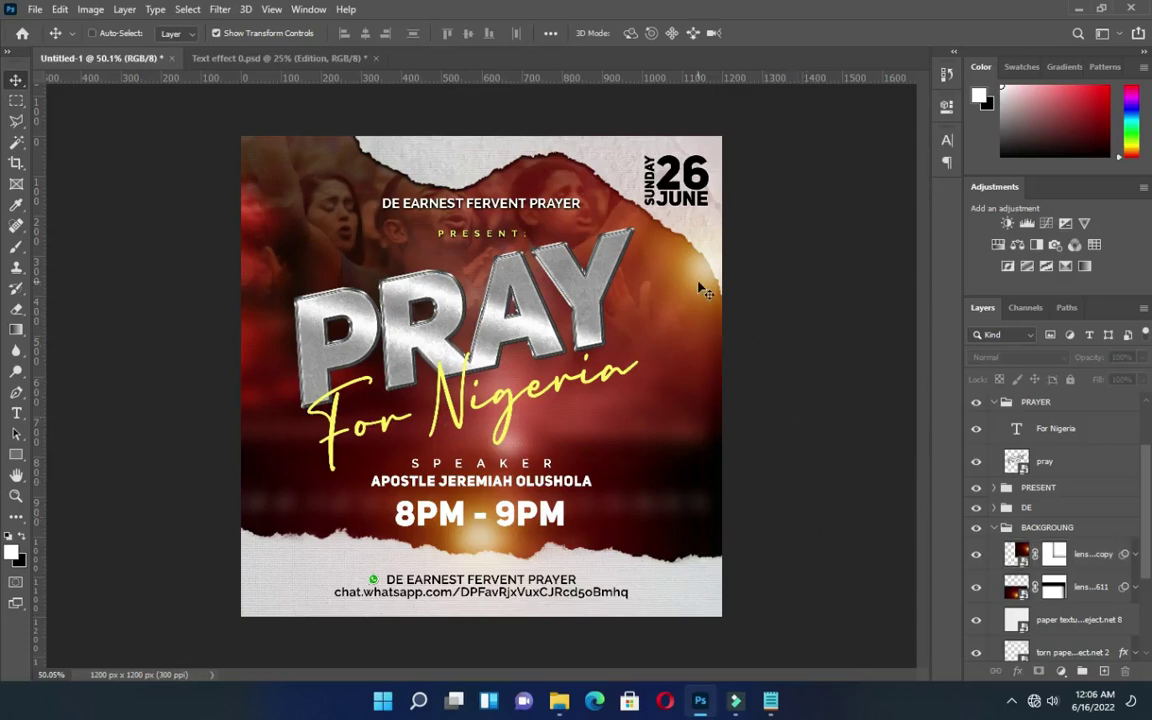
Duplicate the lens flare copy and move the new flare to the flyer's left edge, level with the "SPEAKER" text.
left_click(1096, 553)
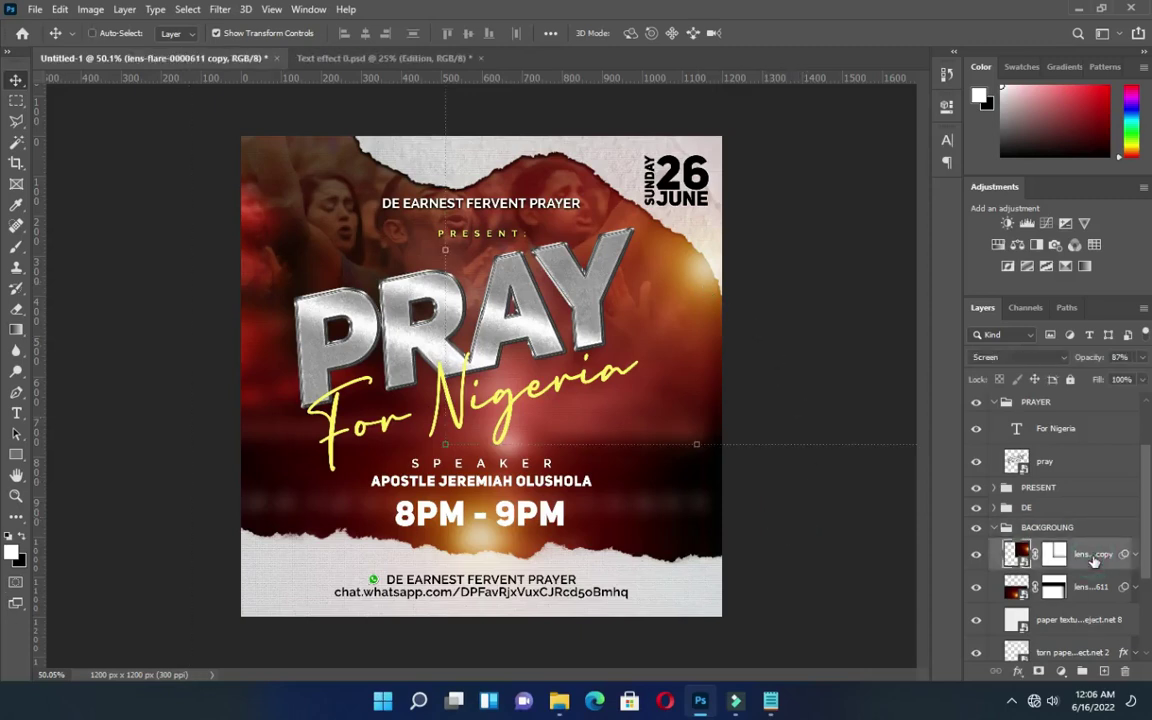
key("ctrl+j")
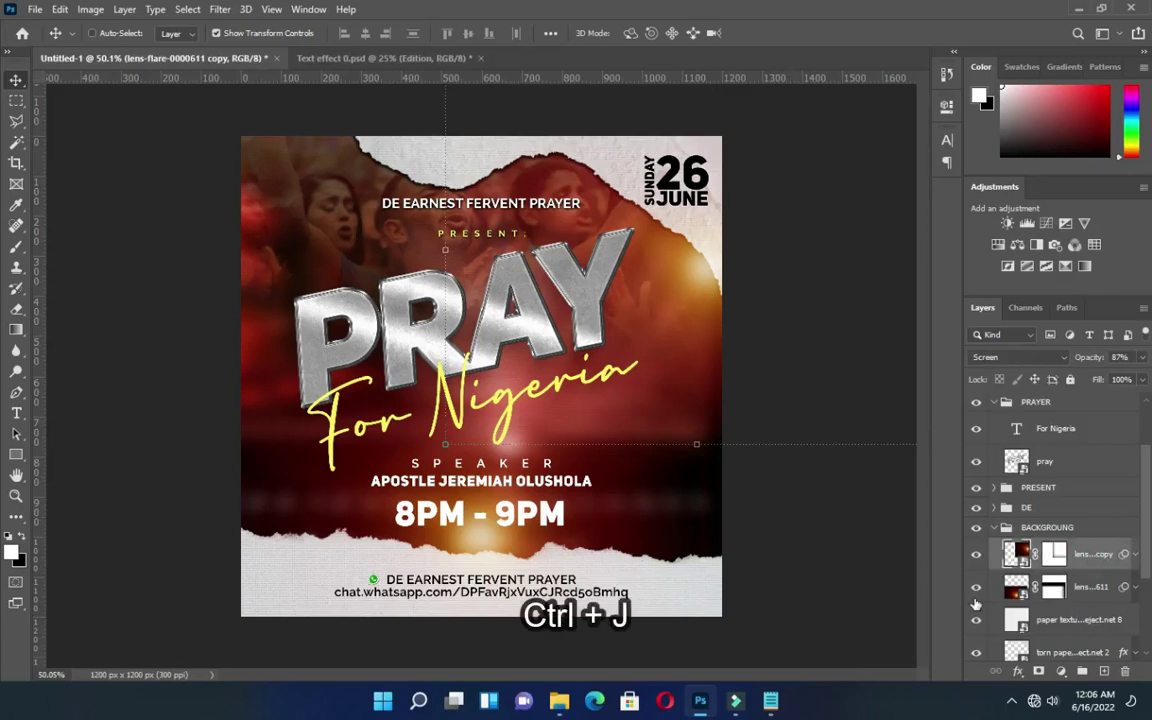
left_click(695, 444)
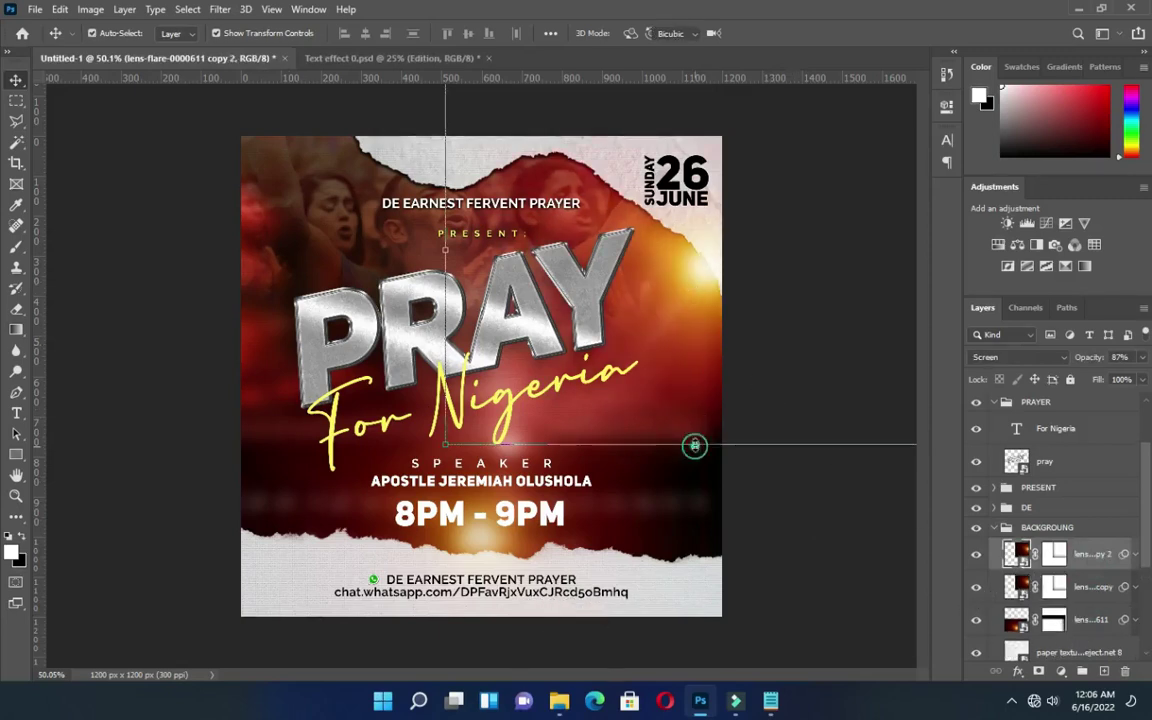
left_click_drag(698, 282, 233, 493)
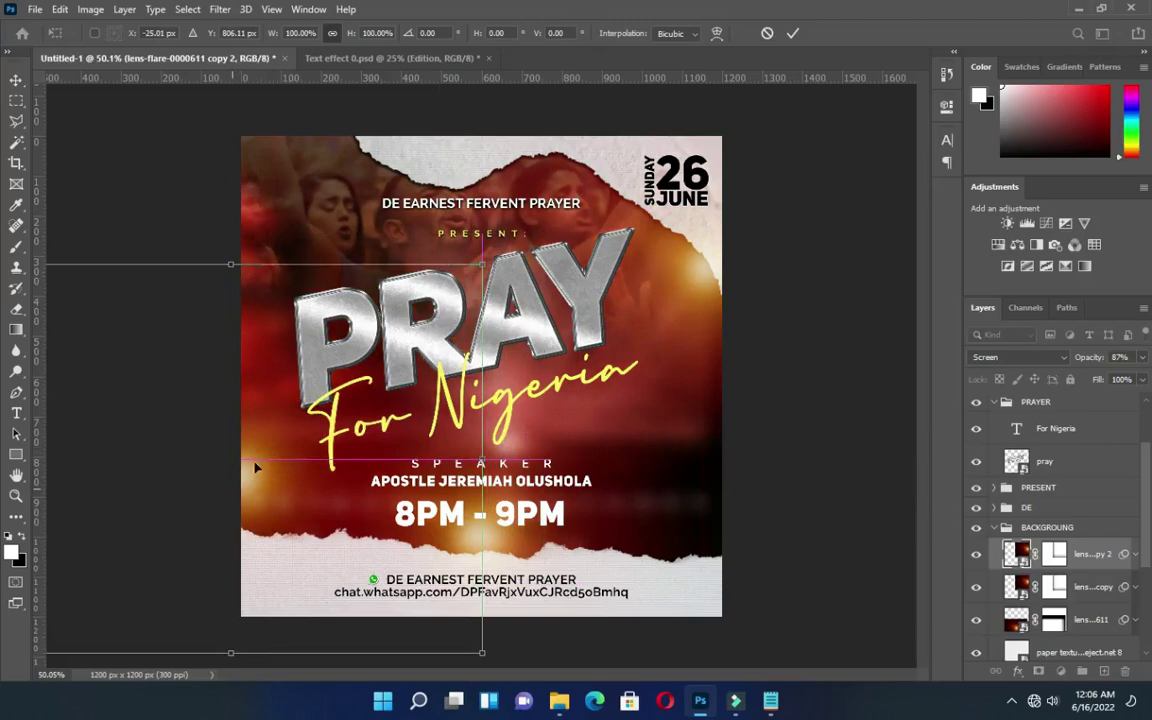
left_click(792, 33)
left_click(859, 288)
Lower the opacity of the flare near the date to 78% and the flare at the left edge to 80%.
scroll(607, 298, "down", 1)
scroll(607, 299, "down", 2)
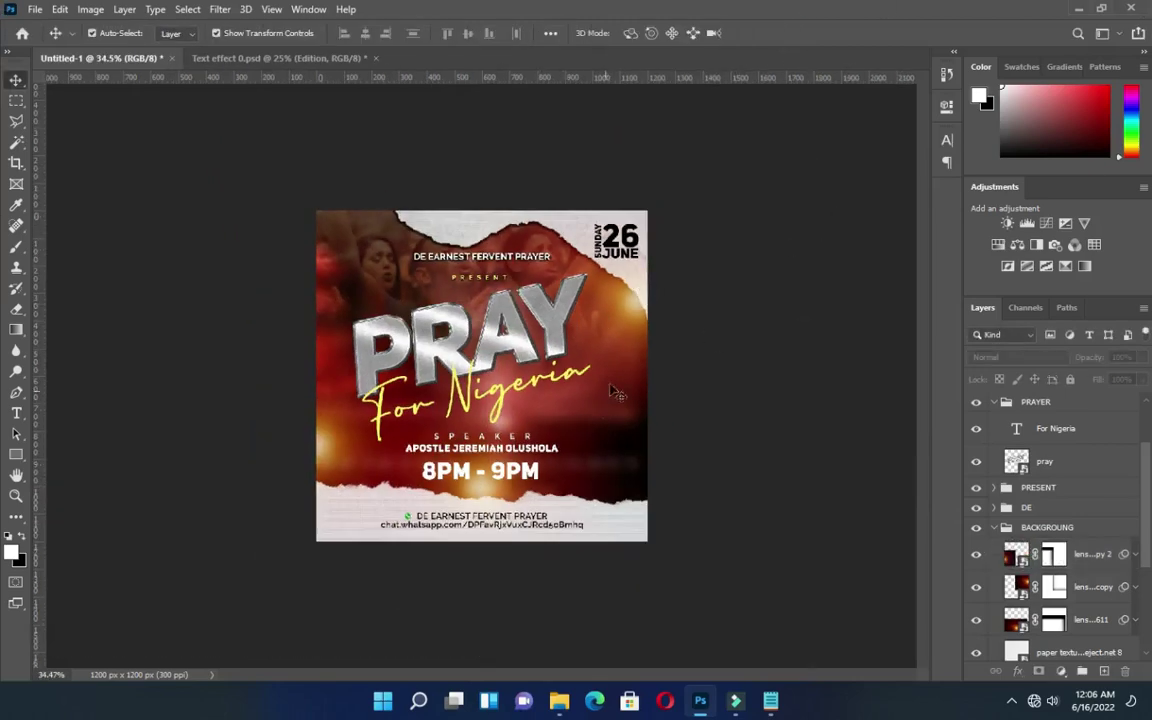
scroll(617, 393, "up", 1)
left_click(589, 267)
left_click(1090, 358)
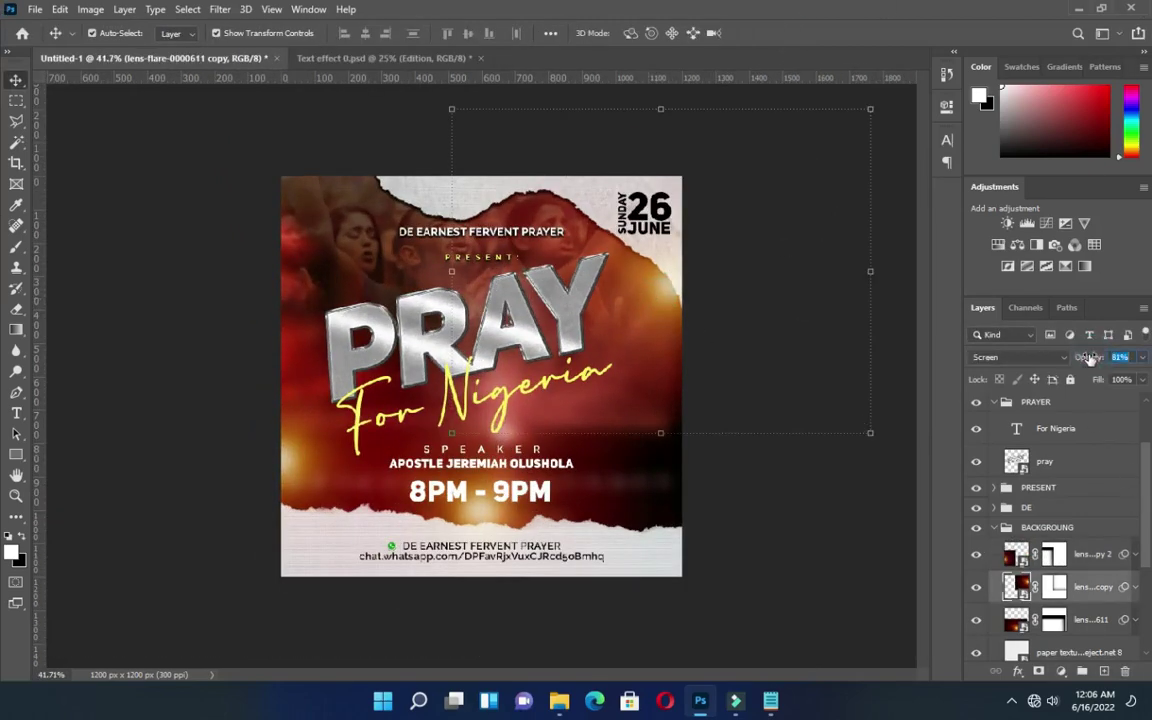
left_click(1029, 558)
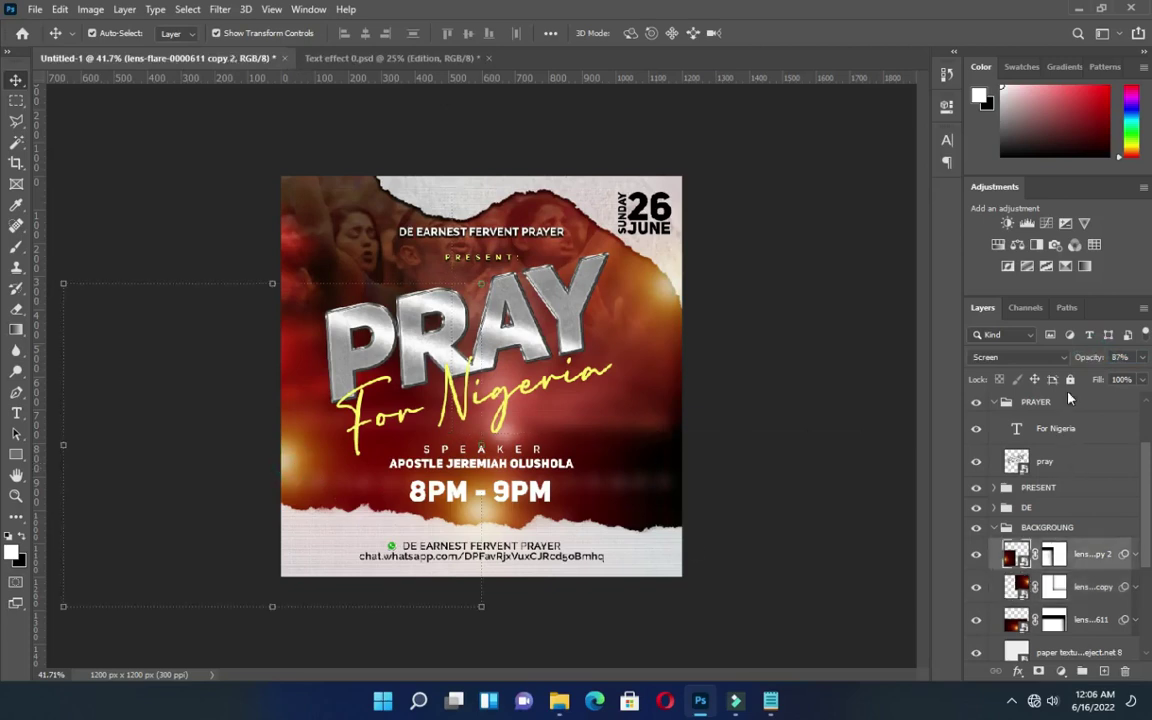
left_click_drag(1101, 359, 1094, 365)
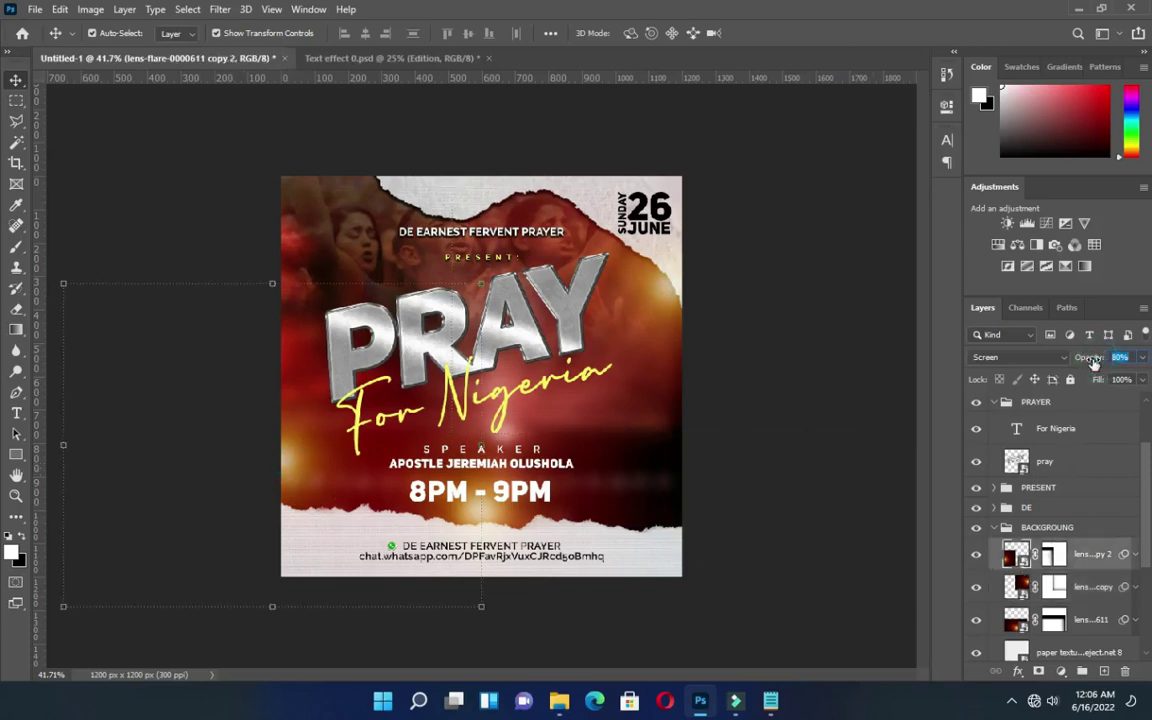
Set the opacity of the original lens flare beneath "8PM - 9PM" to 77%.
key("alt+bracketleft")
key("alt+bracketleft")
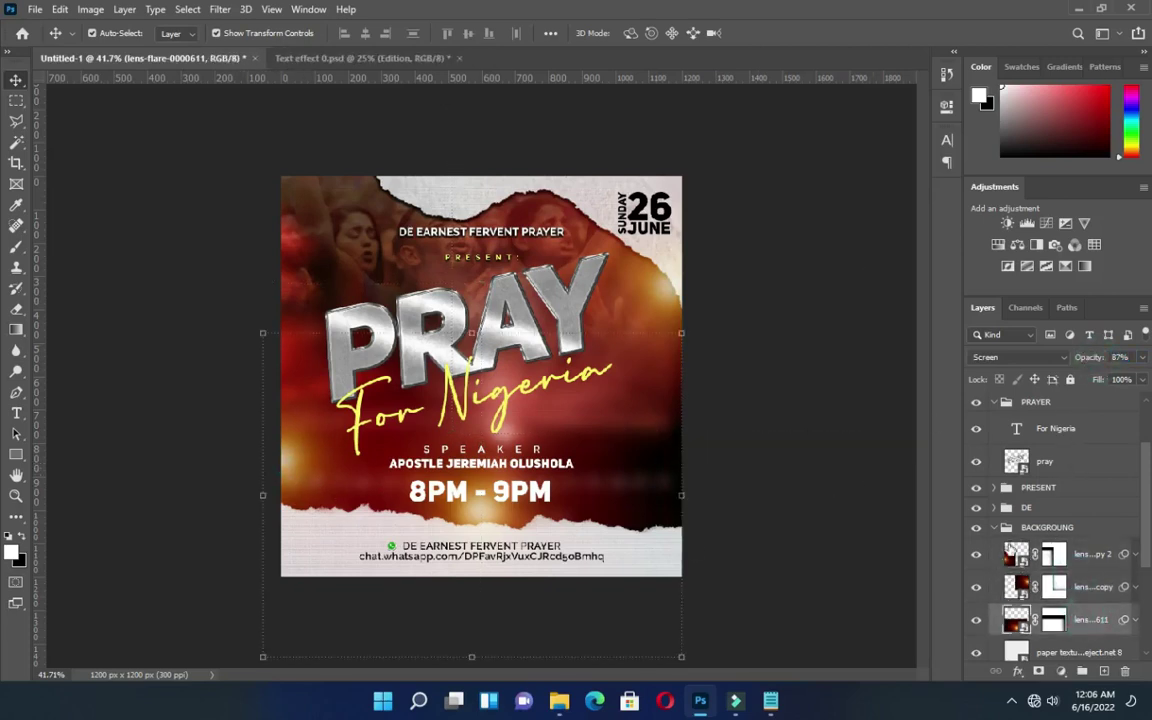
left_click_drag(1094, 362, 1092, 363)
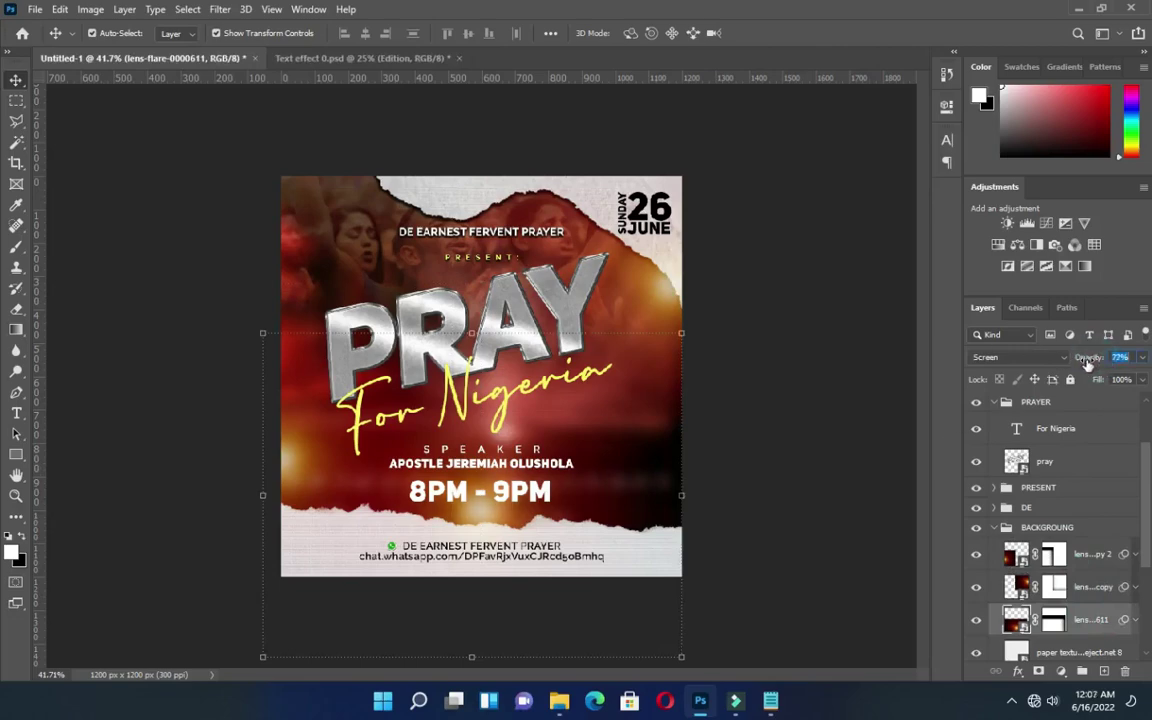
scroll(625, 432, "up", 4)
left_click(836, 370)
scroll(665, 373, "down", 3)
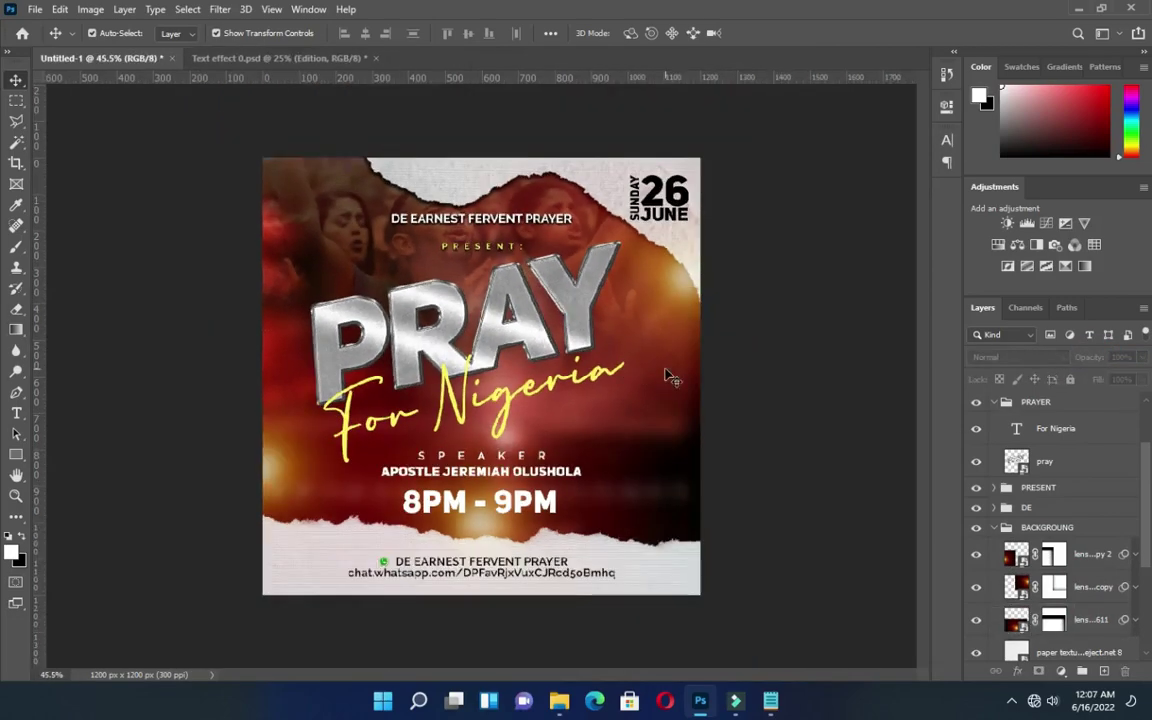
Nudge the lens flare beneath "8PM - 9PM" slightly lower so its glow sits on the torn paper edge.
left_click(1020, 619)
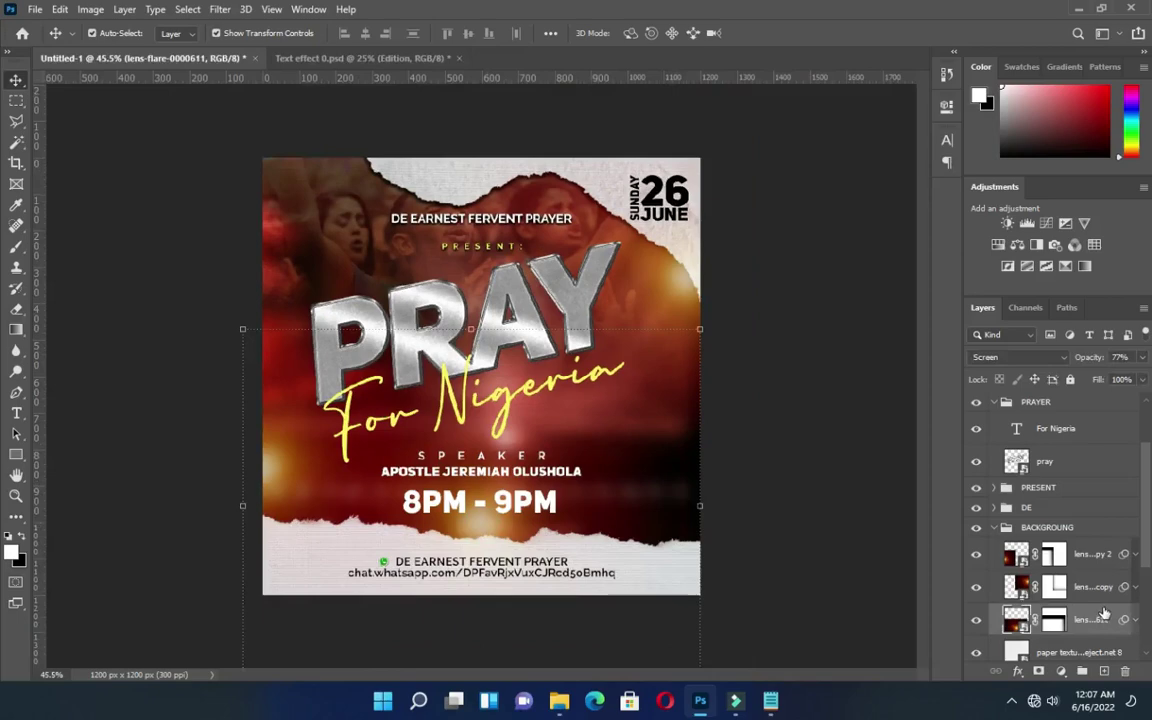
key("shift+Down")
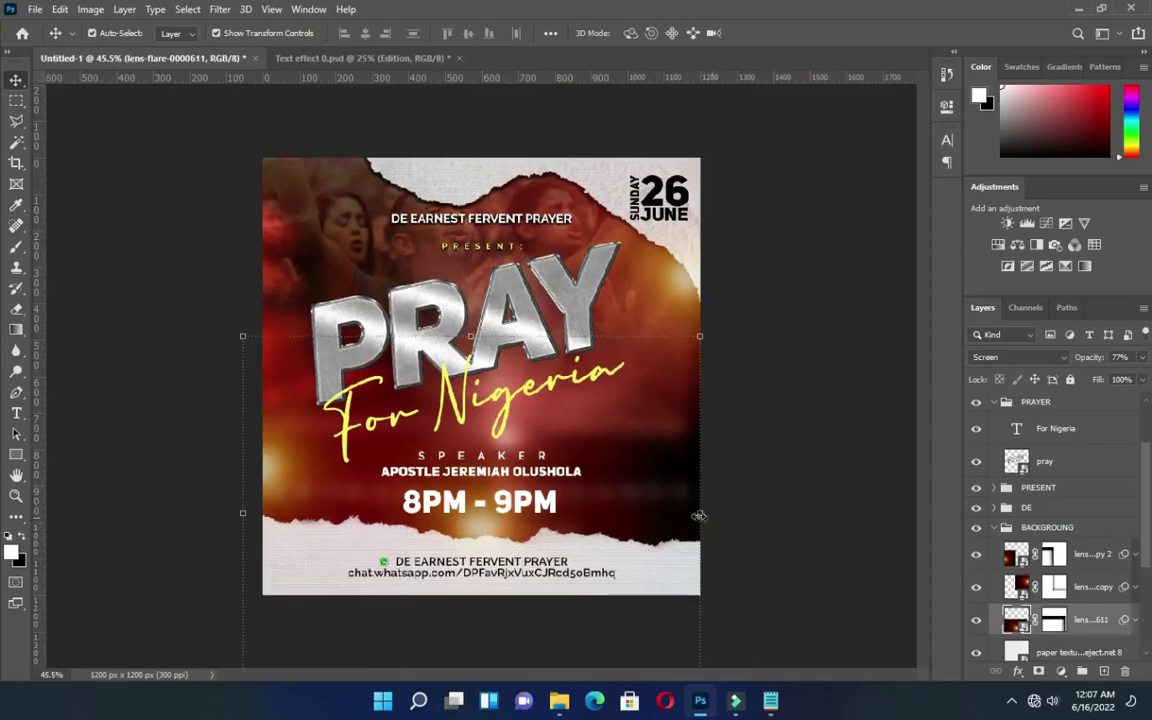
scroll(476, 553, "up", 2)
left_click_drag(476, 540, 477, 553)
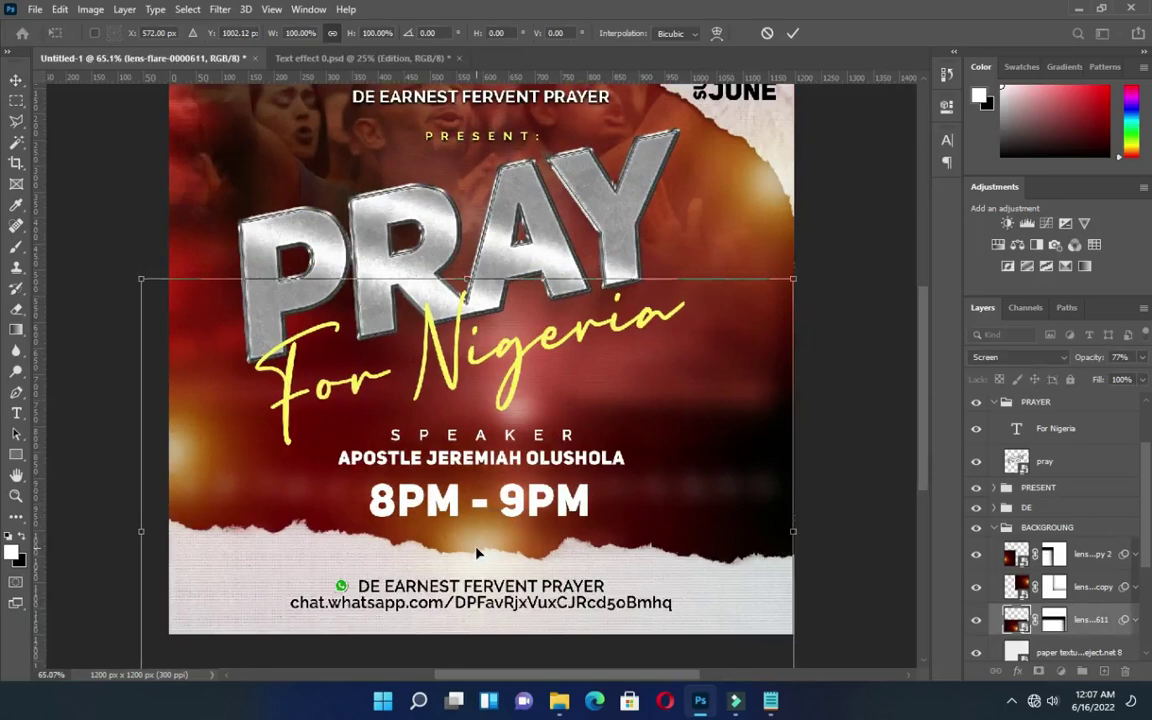
Scale the lens flare copy near the date to about 67% and reposition it on the torn paper edge.
left_click(1054, 587)
scroll(783, 419, "down", 1)
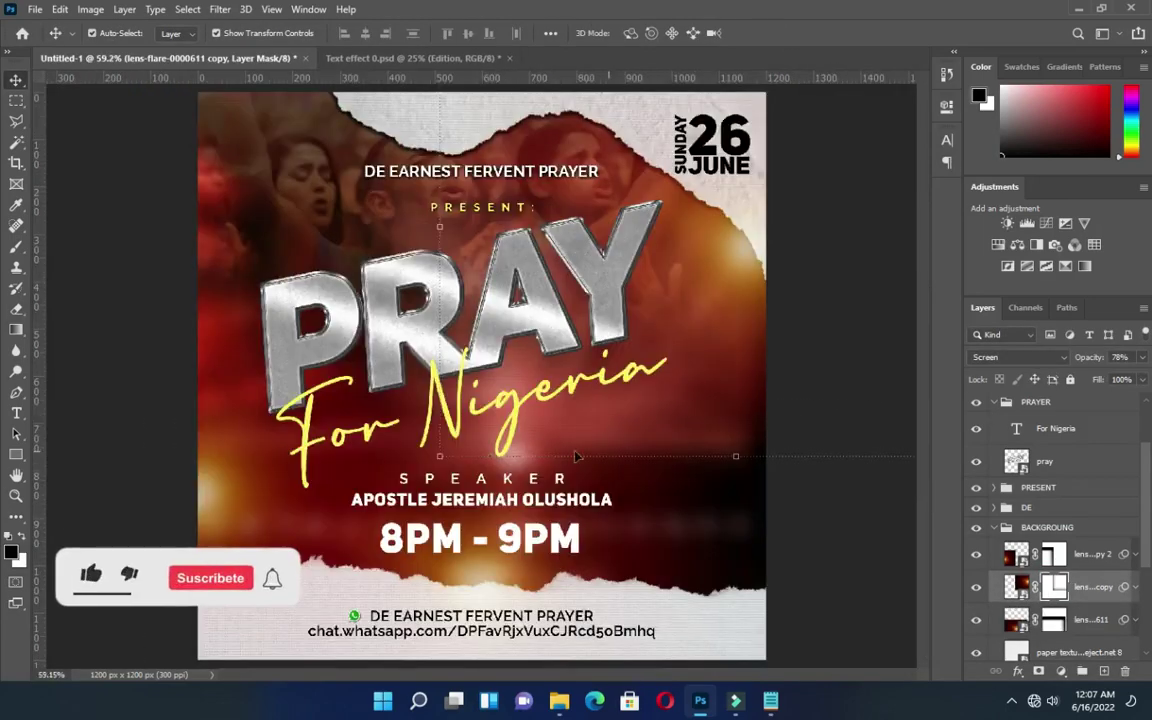
left_click_drag(440, 456, 653, 320)
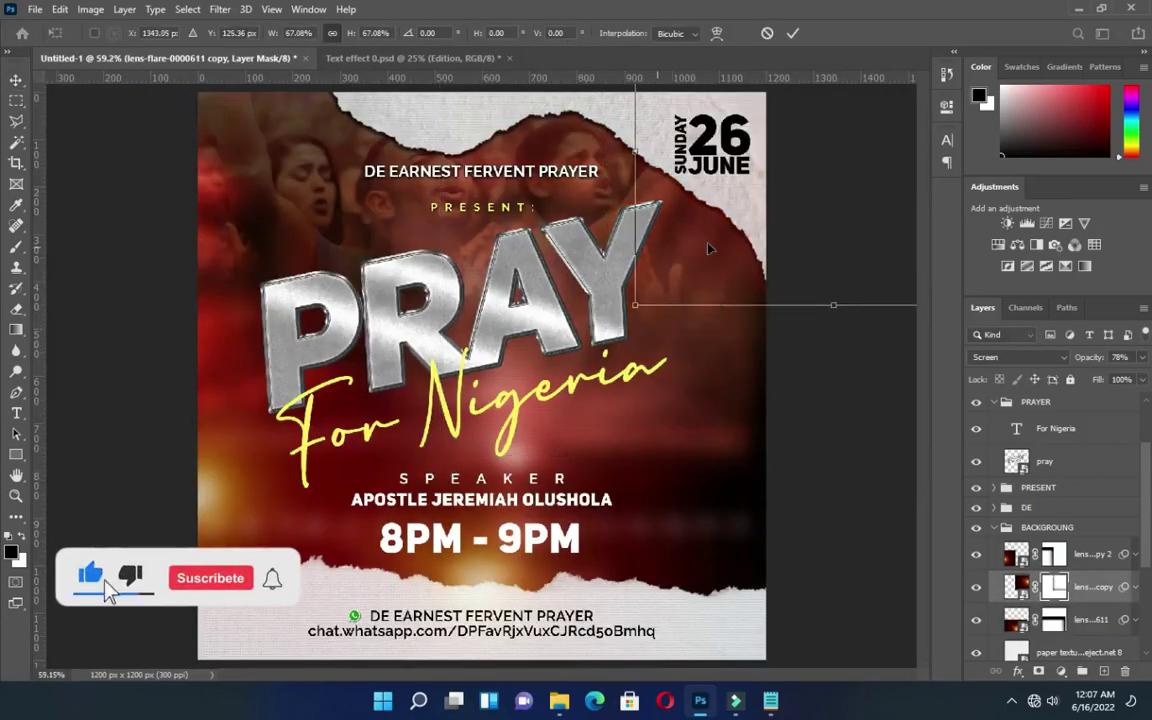
left_click_drag(708, 248, 747, 214)
left_click(793, 38)
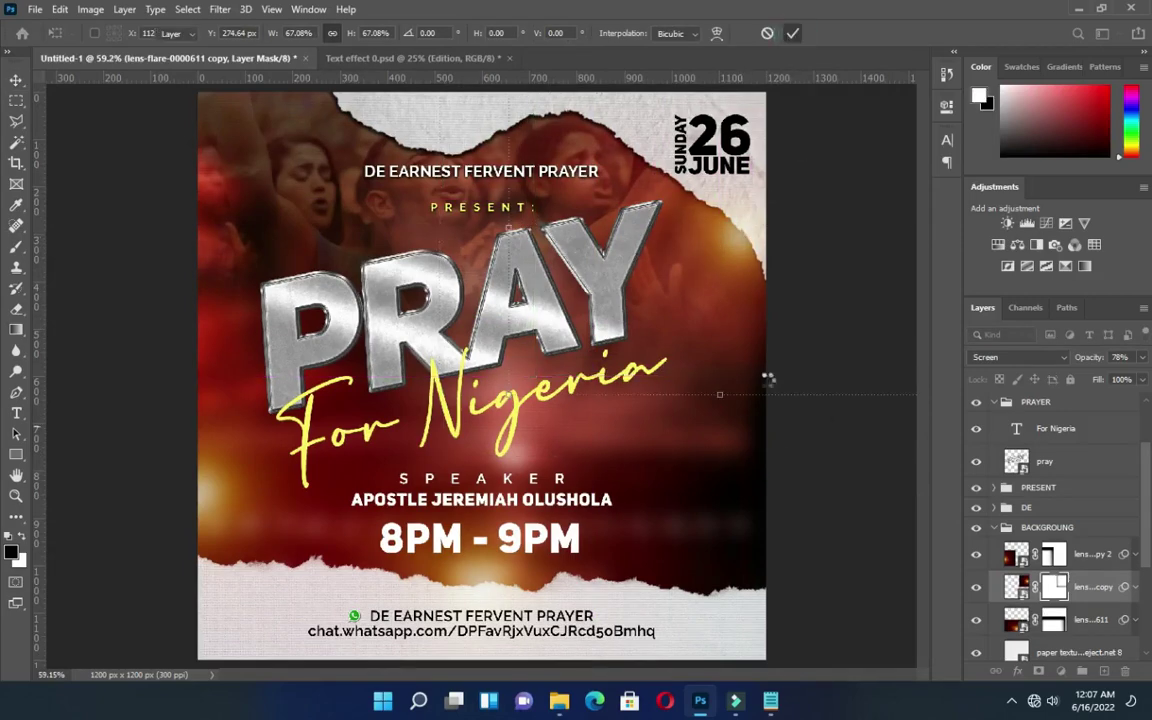
left_click(830, 470)
scroll(670, 270, "down", 3)
scroll(676, 240, "down", 1)
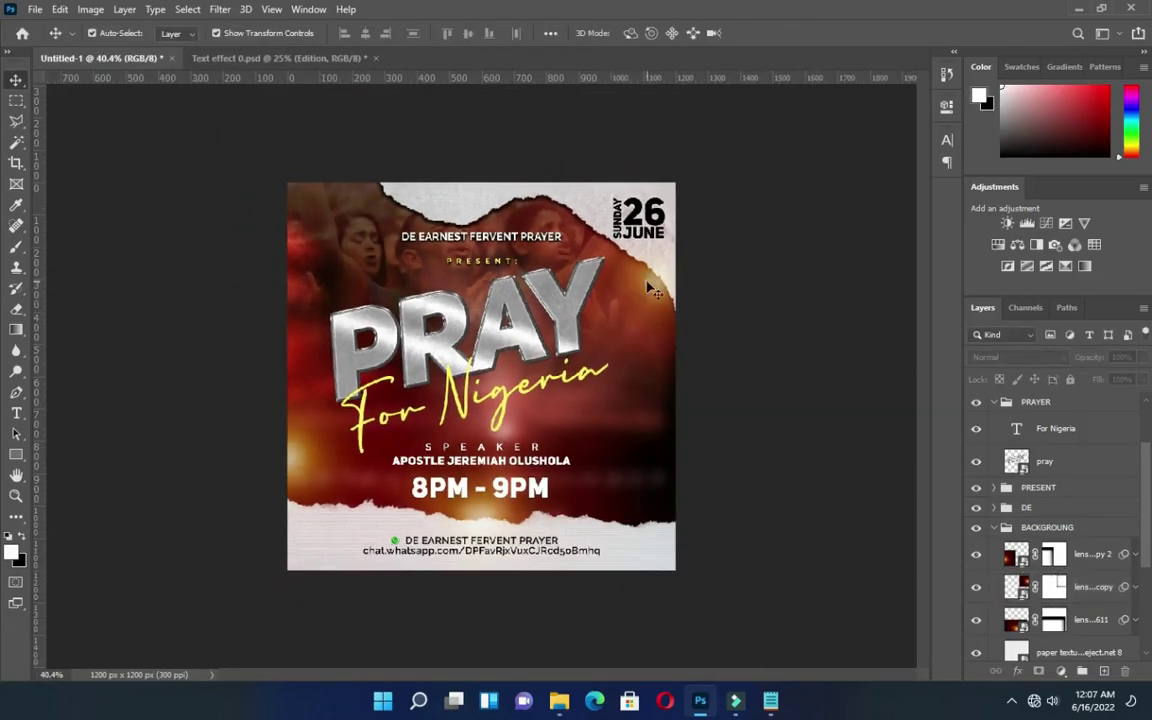
Shrink the flare near the date further to about 78% of its size and realign it with the torn edge.
left_click(648, 284)
left_click_drag(791, 161, 737, 201)
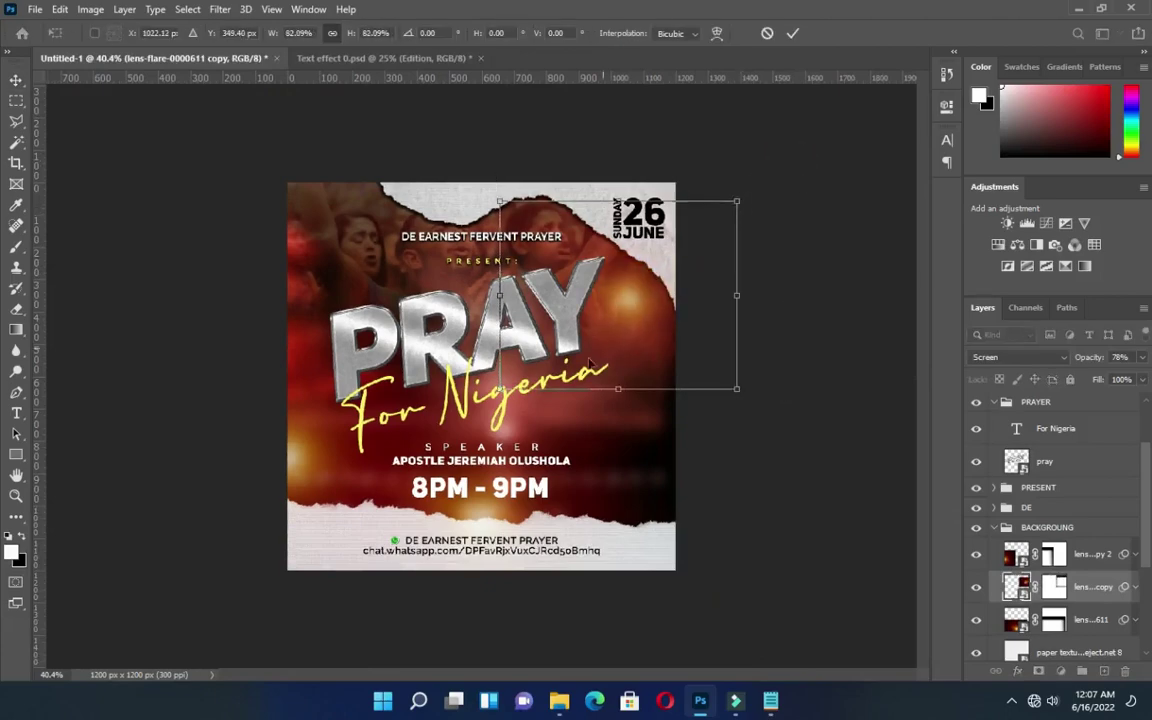
left_click_drag(491, 392, 511, 379)
scroll(656, 285, "up", 4)
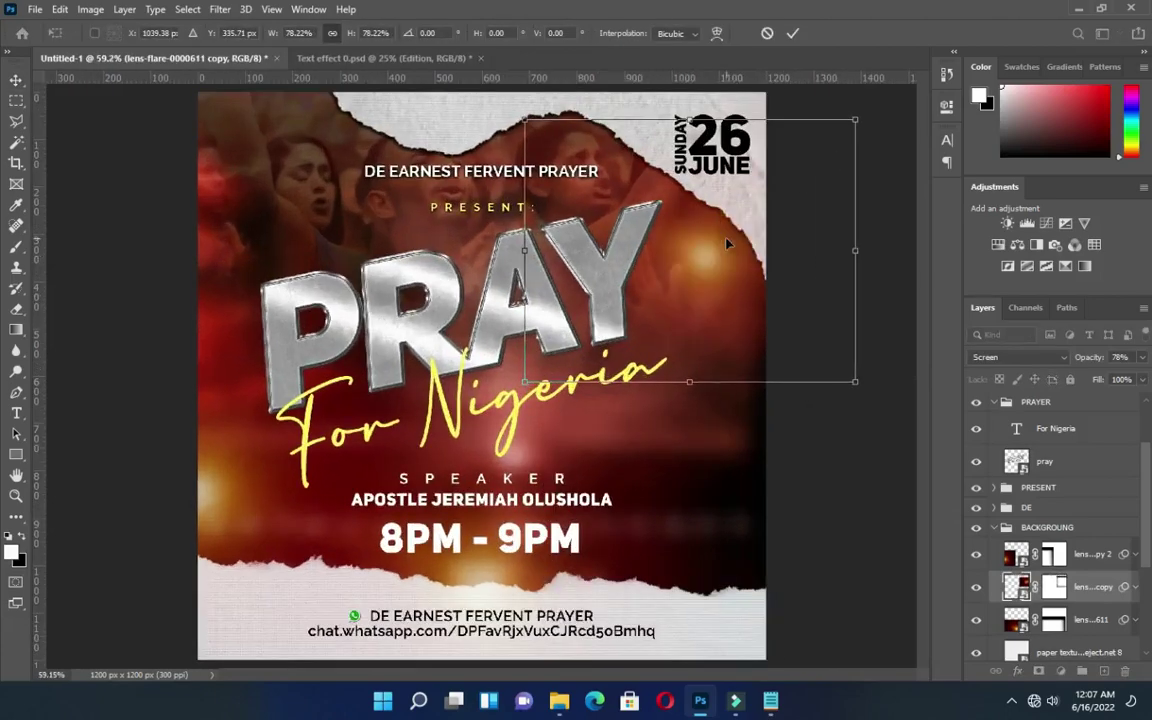
left_click_drag(736, 256, 740, 236)
key("Return")
left_click(812, 465)
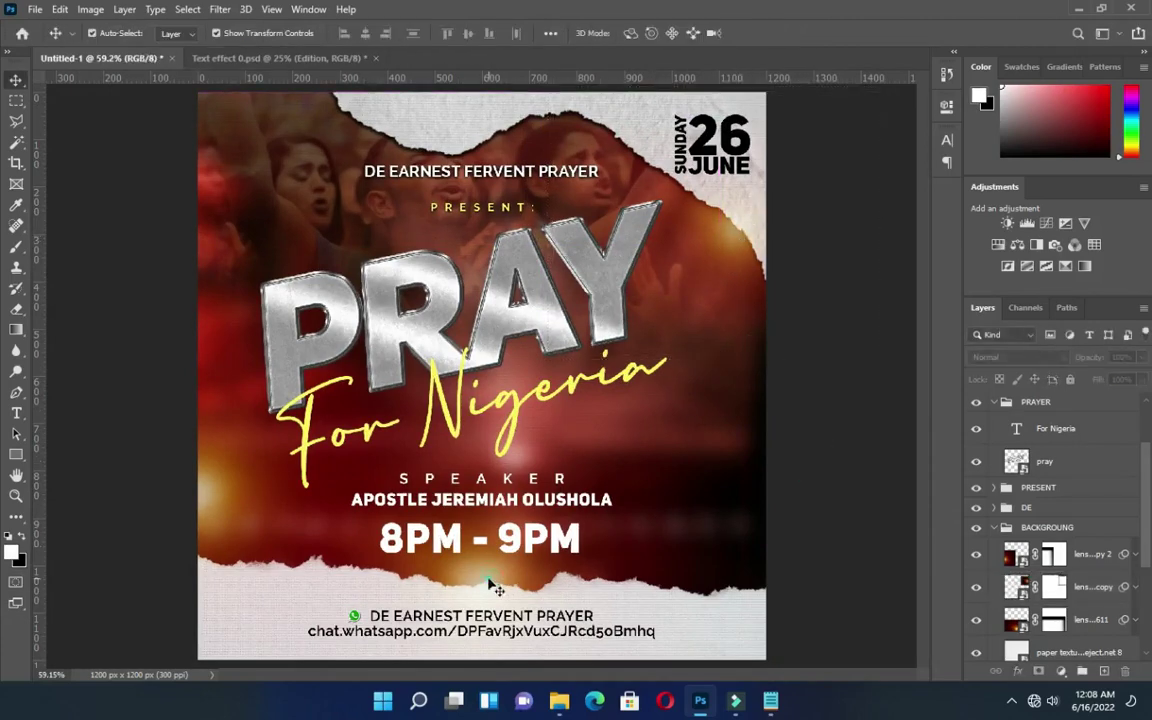
Scale the flare beneath "8PM - 9PM" to about 61% and reposition its glow on the lower torn paper edge.
left_click(489, 581)
scroll(628, 424, "down", 1)
scroll(625, 425, "down", 1)
left_click_drag(470, 343, 470, 536)
left_click_drag(469, 640, 477, 556)
left_click_drag(481, 437, 479, 390)
left_click_drag(481, 532, 475, 549)
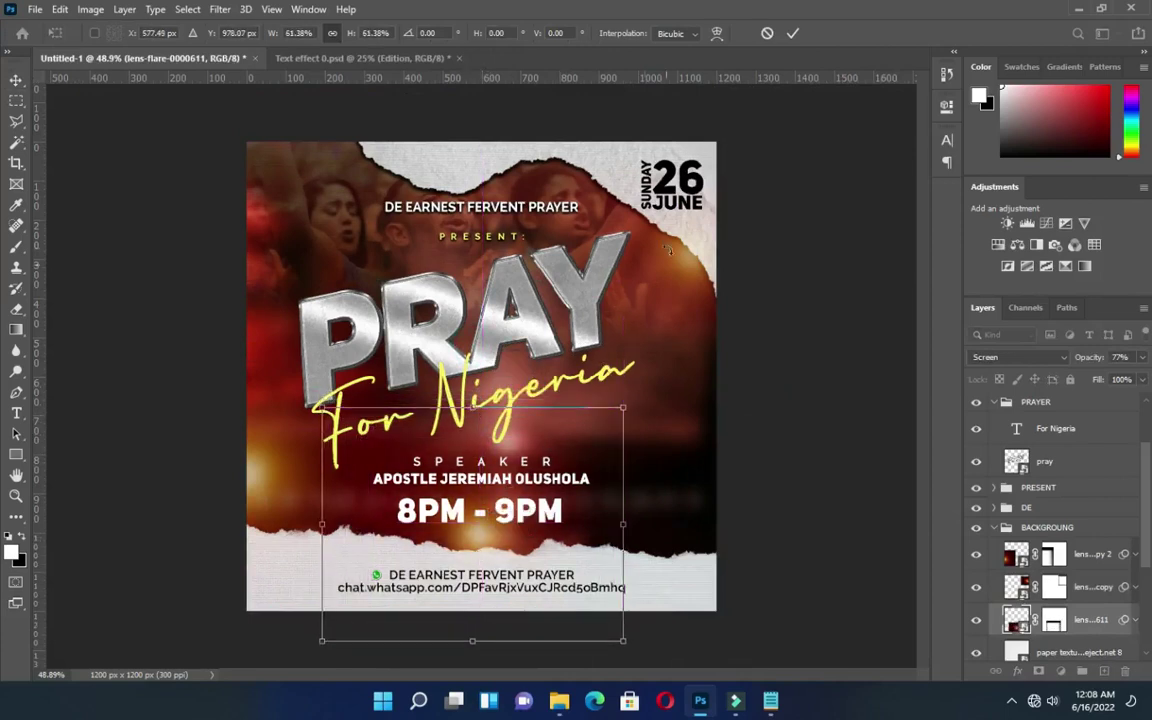
left_click(792, 33)
scroll(380, 490, "up", 3)
scroll(380, 490, "down", 3)
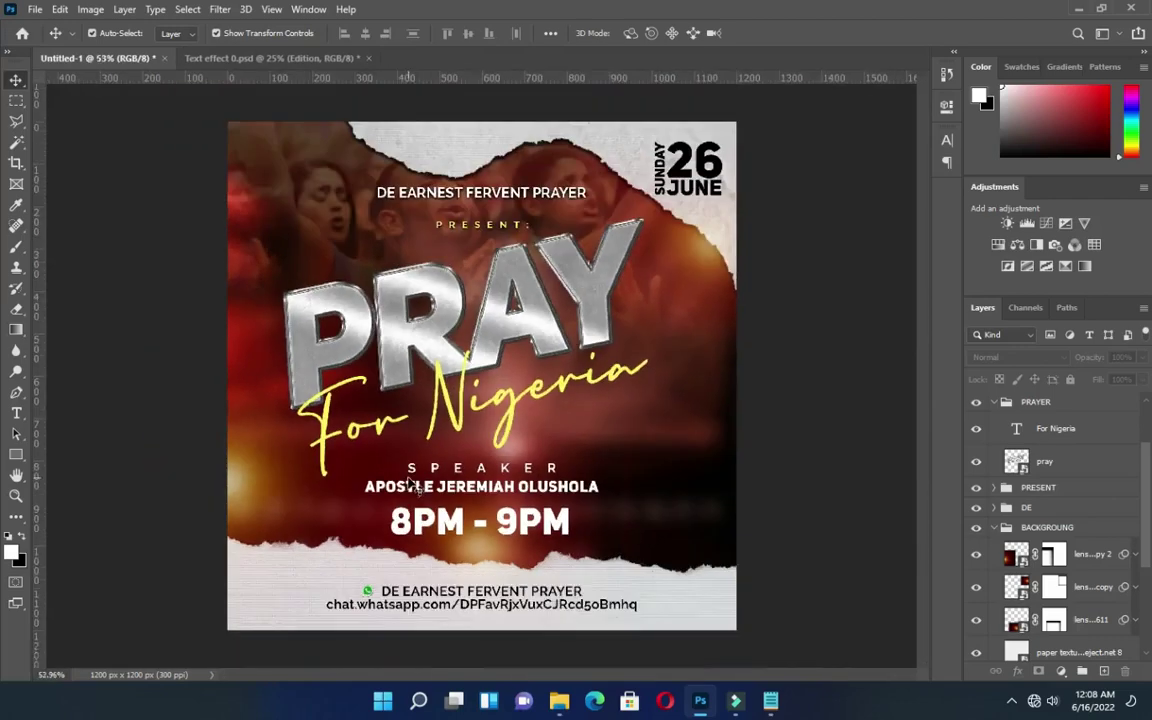
Shrink the lens flare on the flyer's lower left edge slightly and reposition its glow just above the torn paper.
left_click(285, 498)
left_click_drag(241, 269, 241, 391)
mouse_move(234, 509)
left_mouse_down()
mouse_move(238, 475)
mouse_move(240, 494)
left_mouse_up()
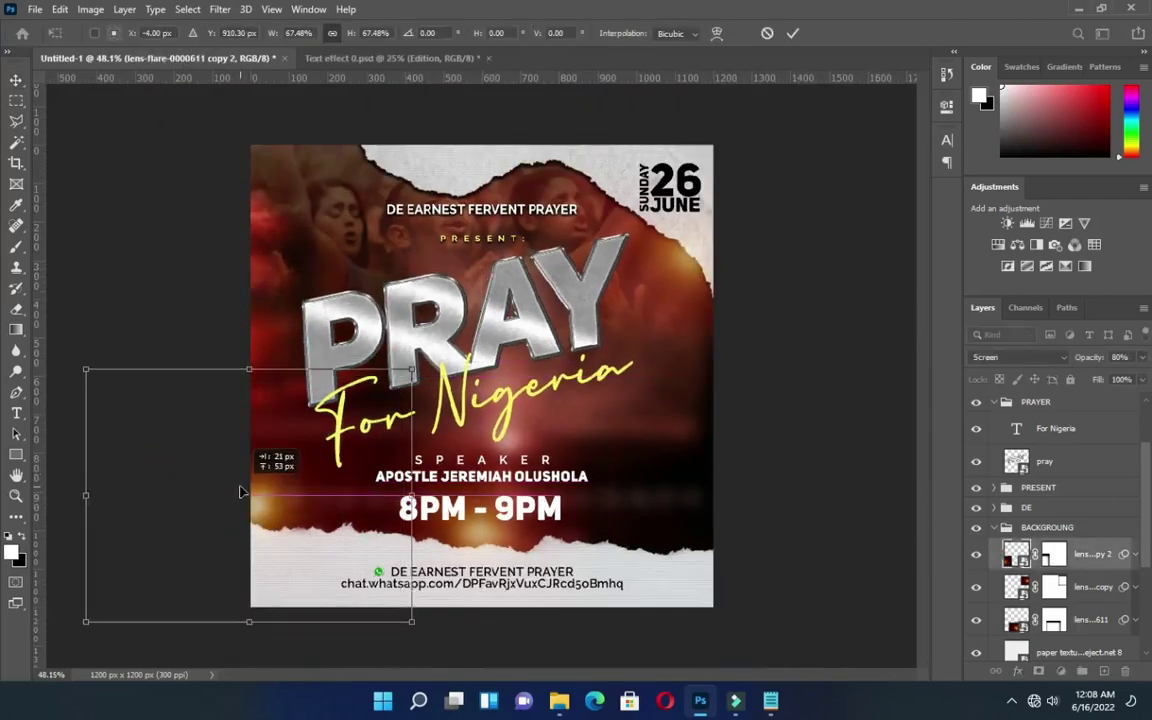
left_click_drag(85, 501, 130, 495)
left_click_drag(275, 501, 257, 498)
key("Return")
scroll(258, 500, "up", 1)
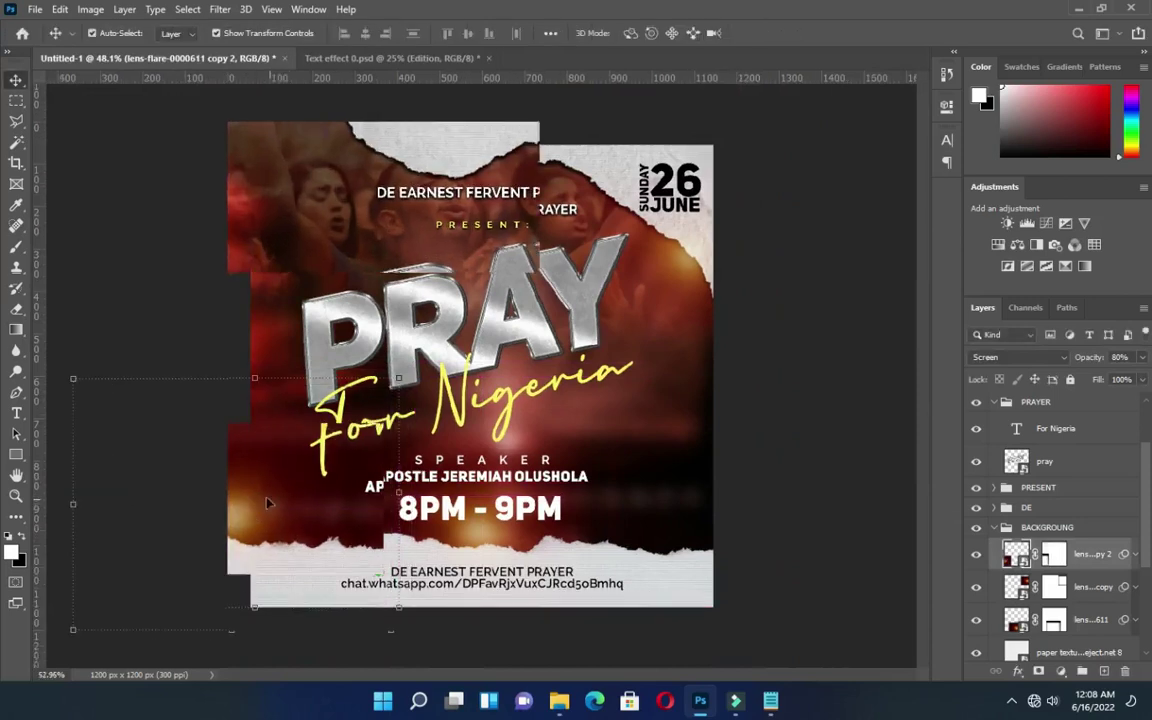
left_click_drag(242, 521, 230, 515)
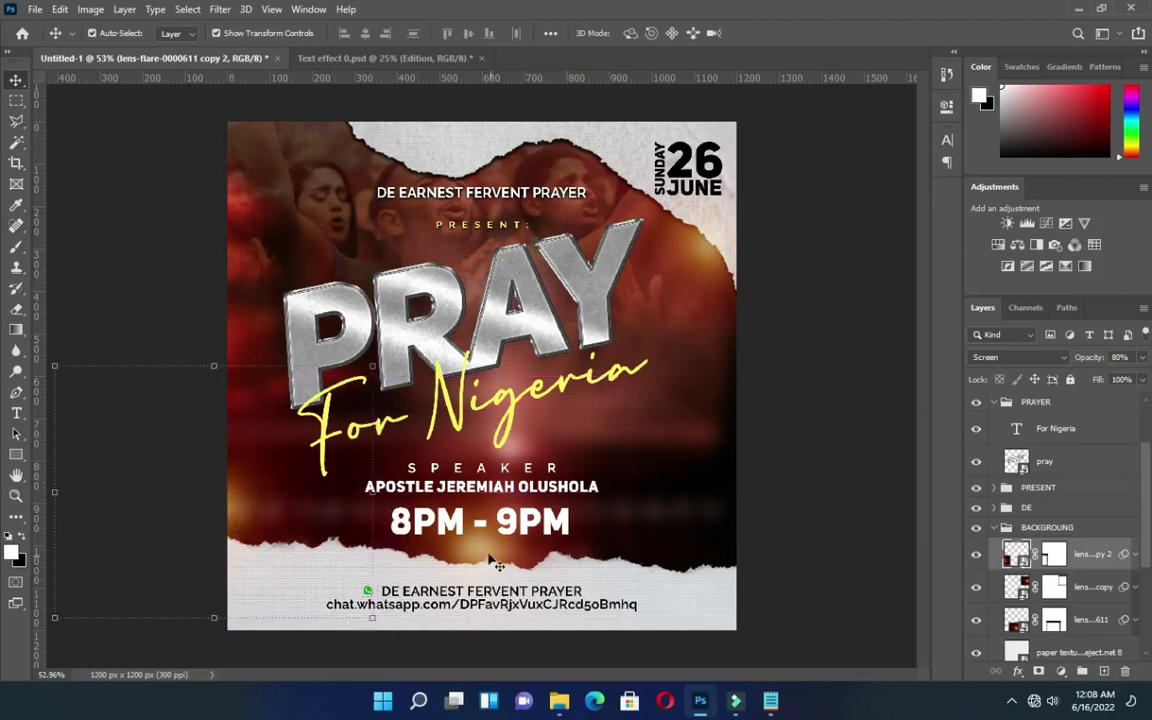
Nudge the lens flare beneath "8PM - 9PM" slightly lower on the torn paper edge and deselect it.
left_click_drag(478, 552, 482, 563)
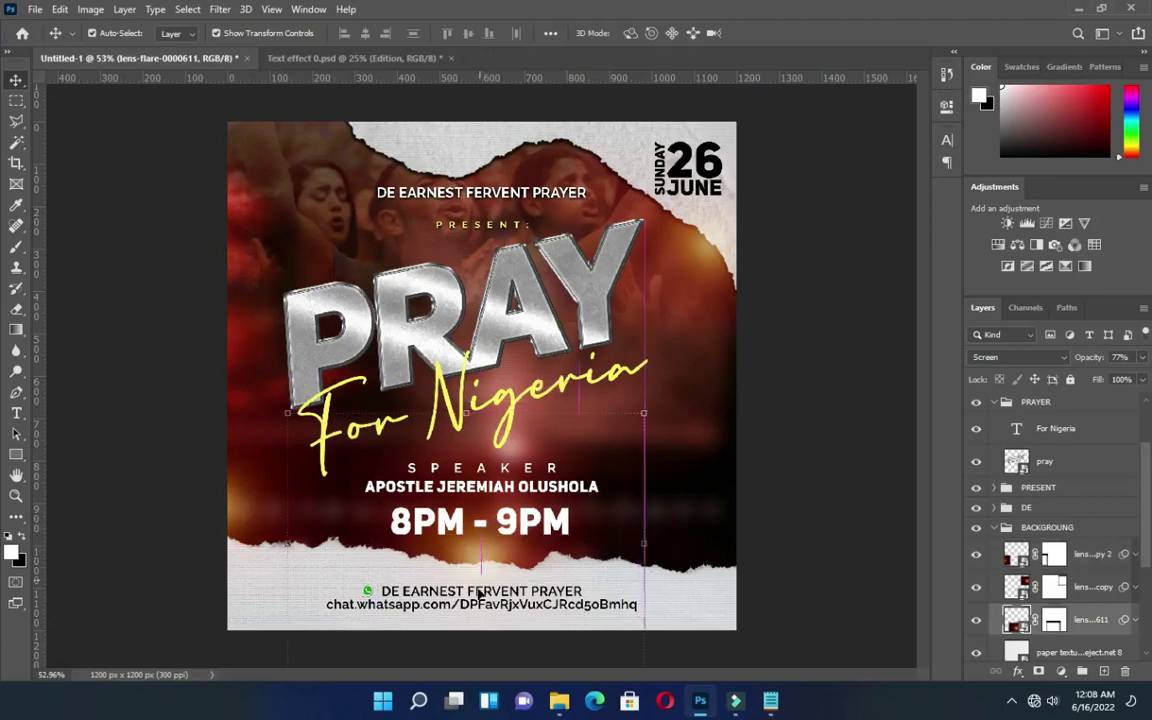
left_click(800, 390)
scroll(760, 380, "down", 3)
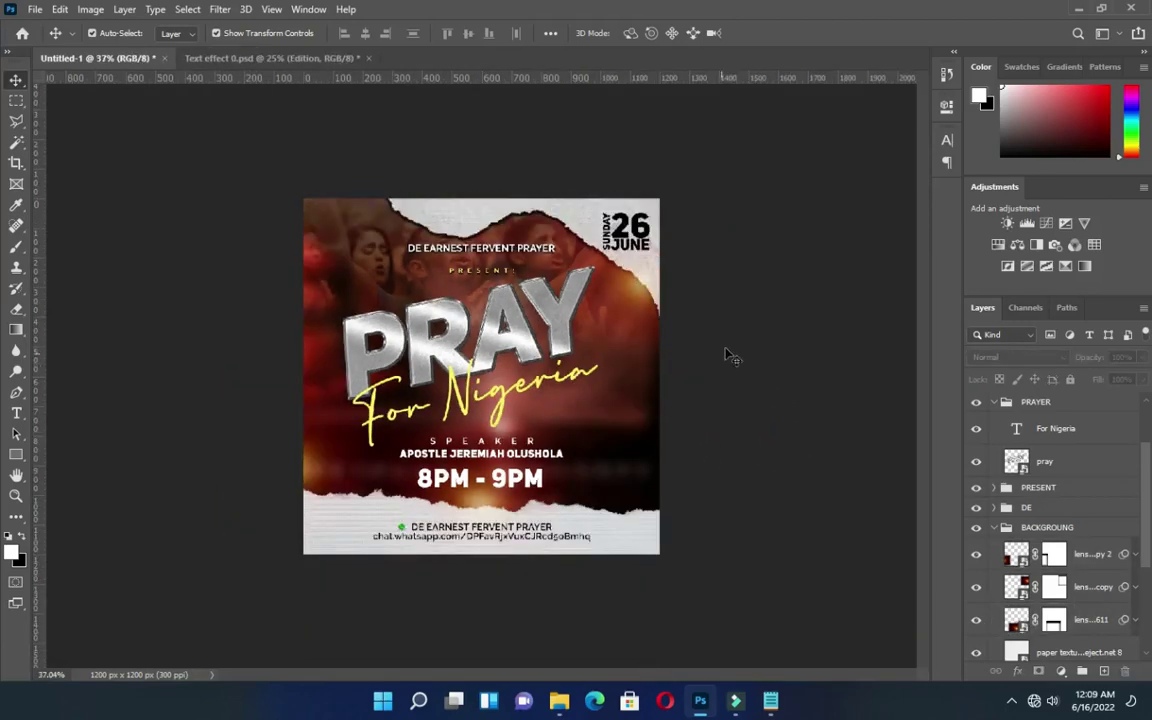
scroll(729, 355, "up", 1)
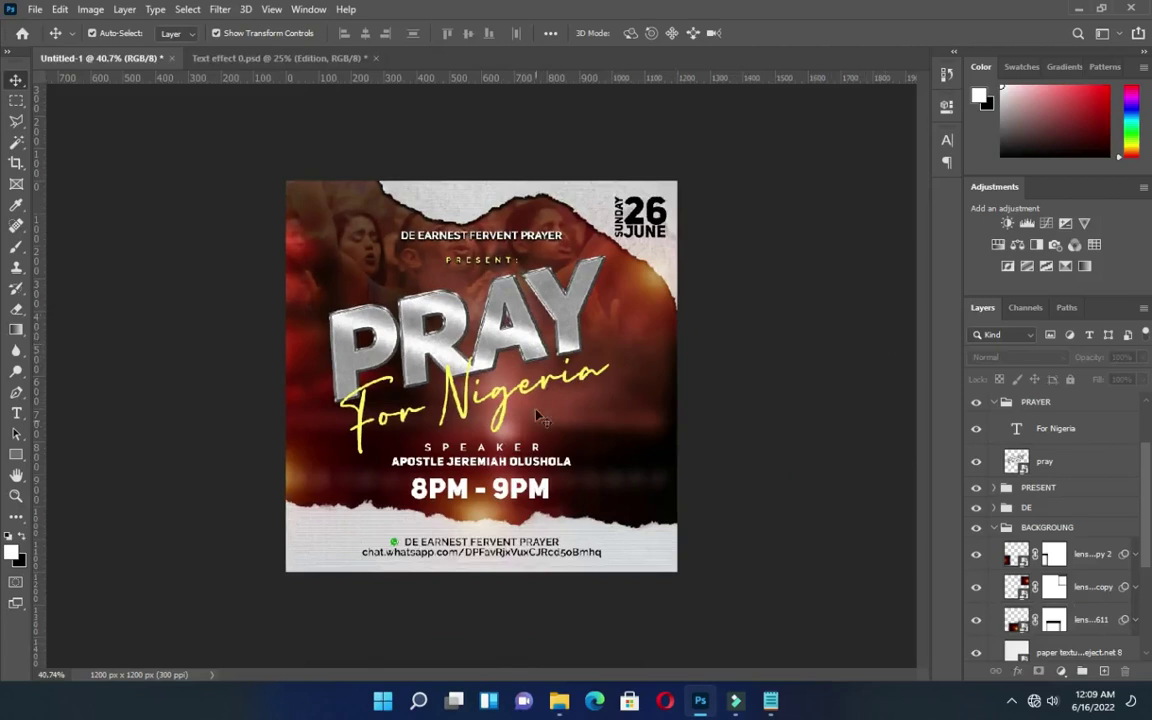
Redraw the black-to-transparent gradient on the crowd photo's layer mask so the photo fades out higher up.
scroll(1072, 603, "down", 5)
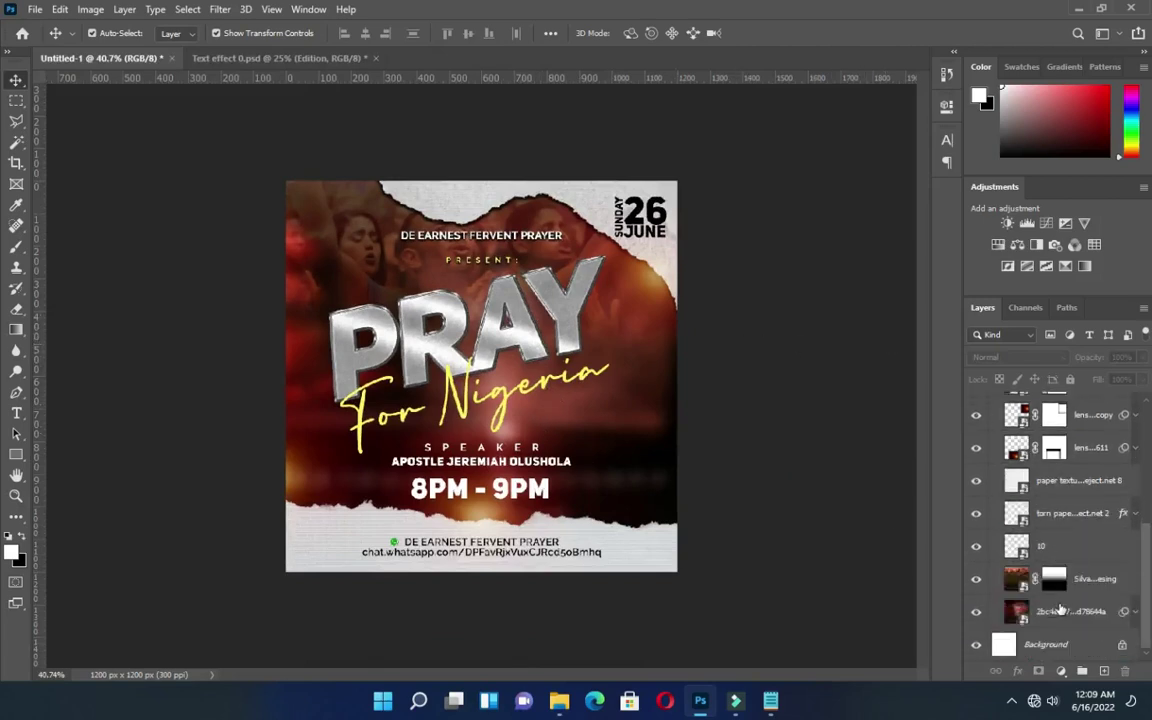
left_click(1085, 587)
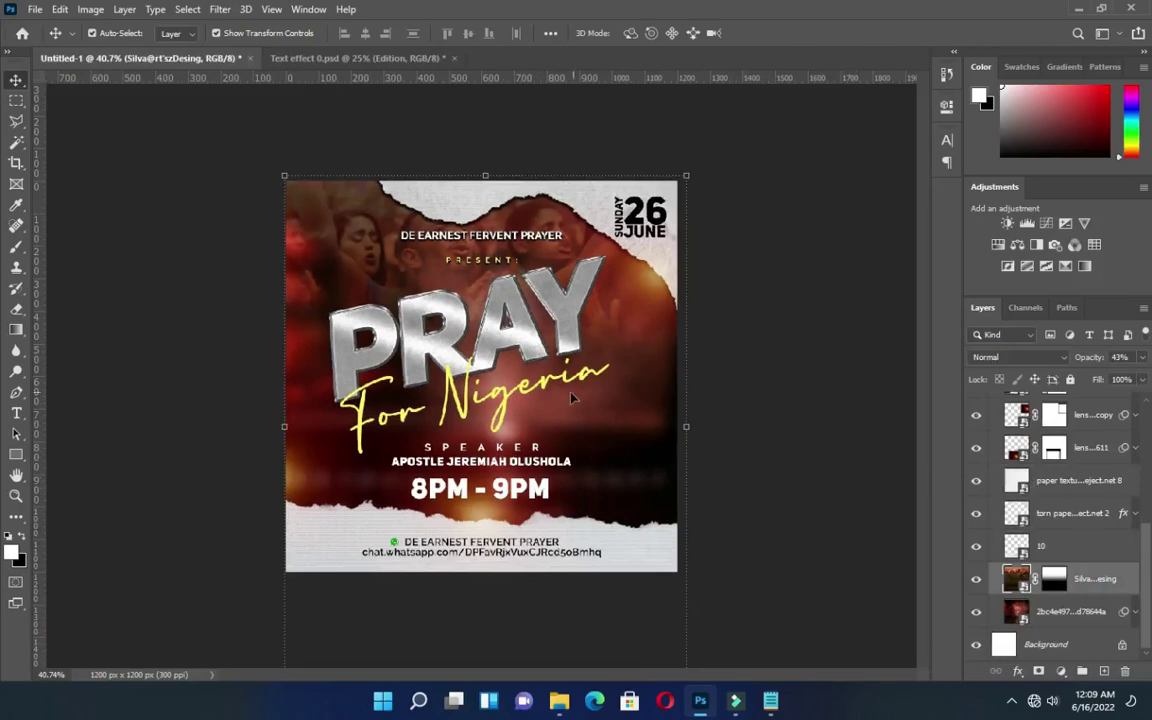
left_click(1055, 583)
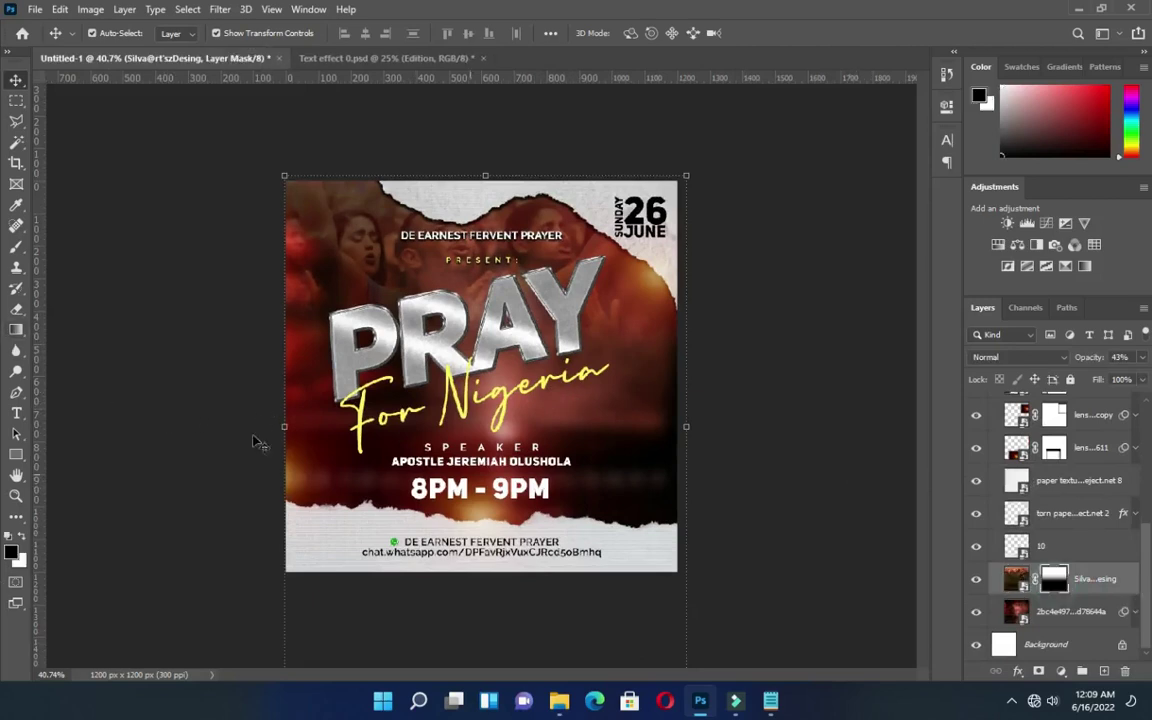
left_click(16, 329)
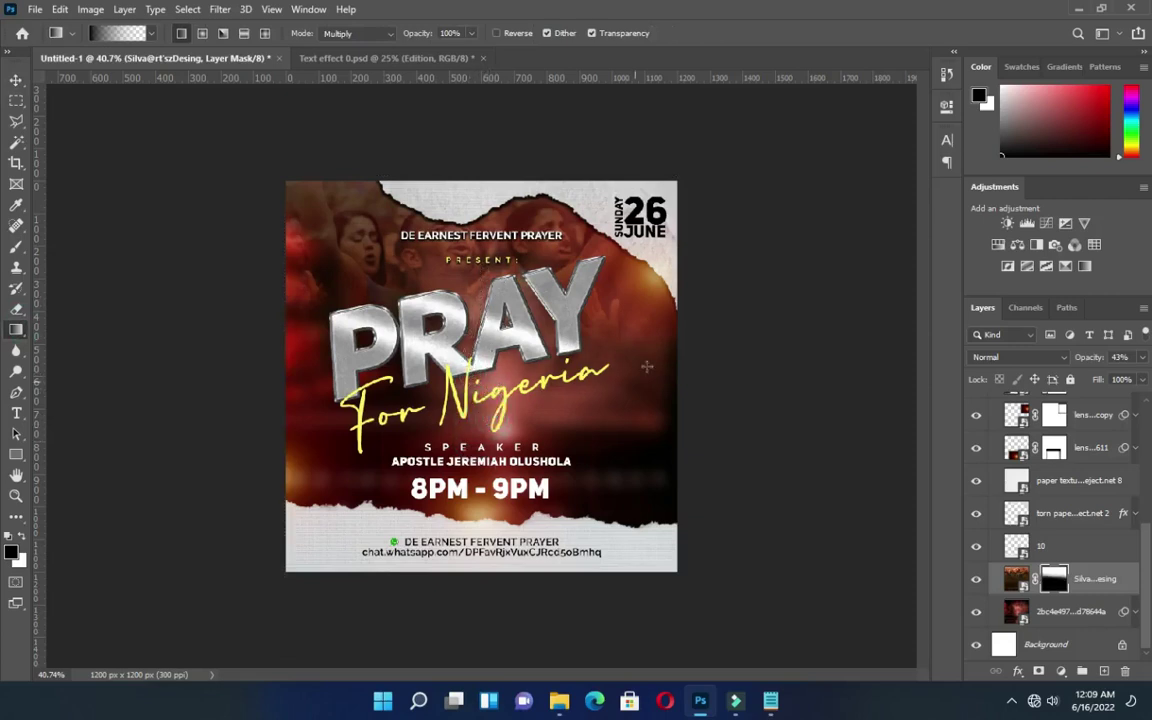
left_click(16, 80)
left_click(262, 220)
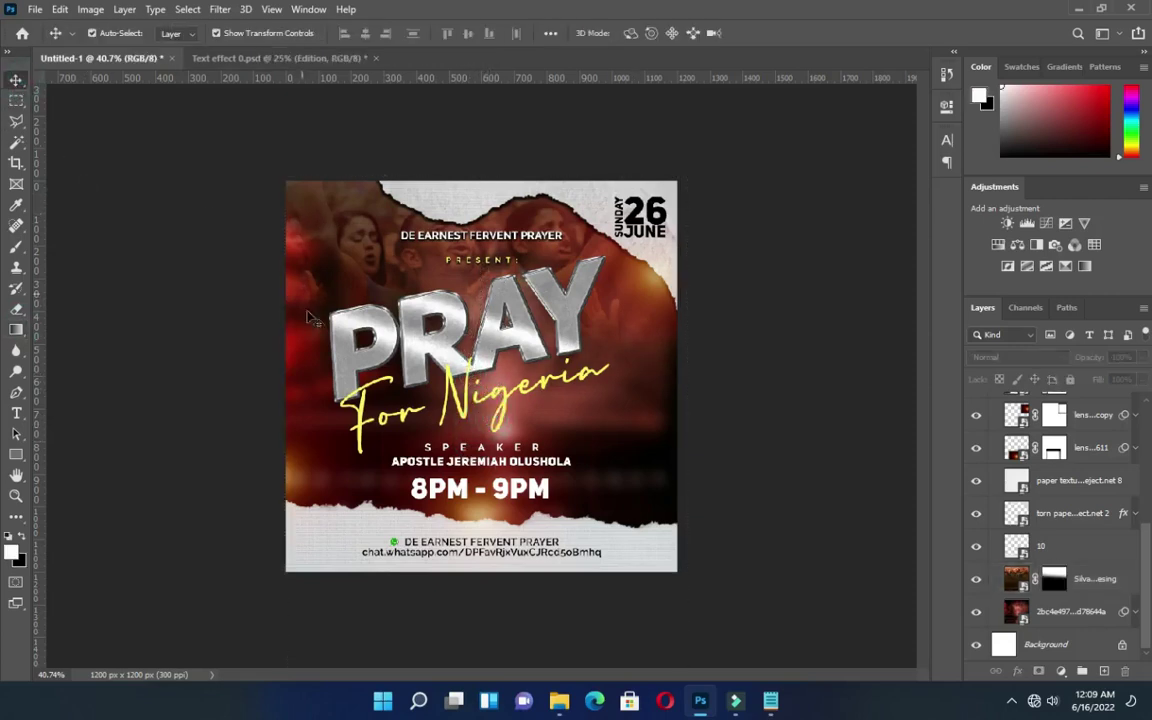
Enlarge the blurred red background image to about 145%, extending it past the flyer's left edge.
left_click(1059, 611)
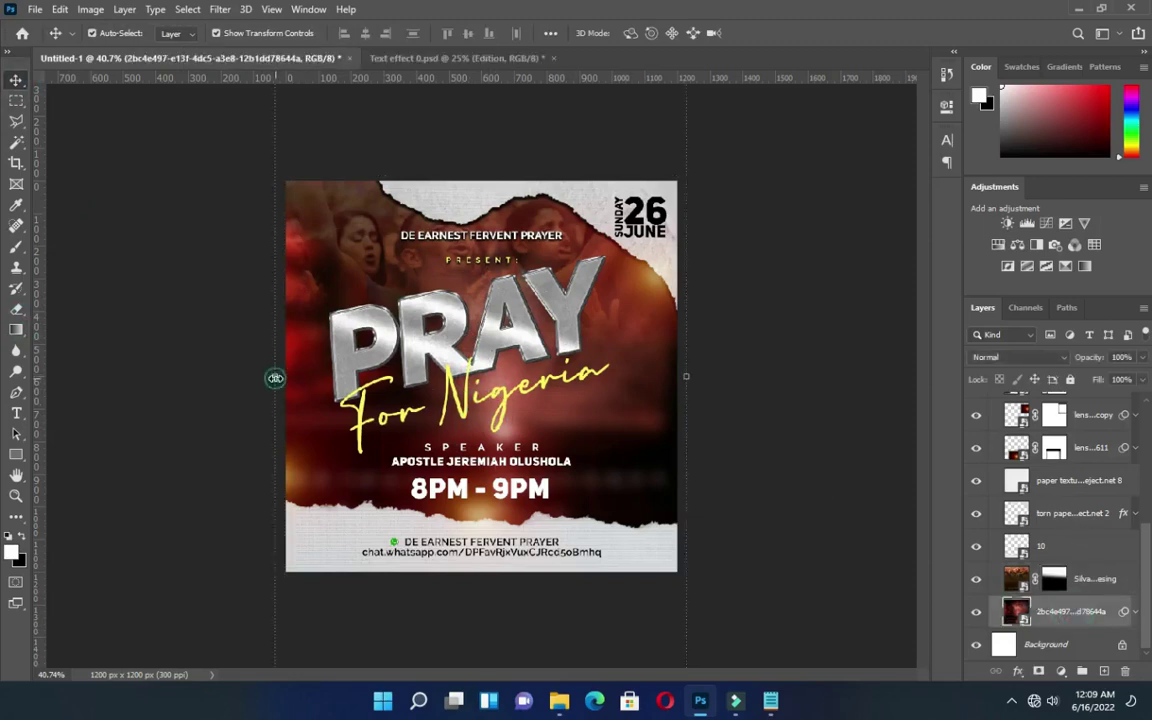
left_click_drag(275, 377, 260, 377)
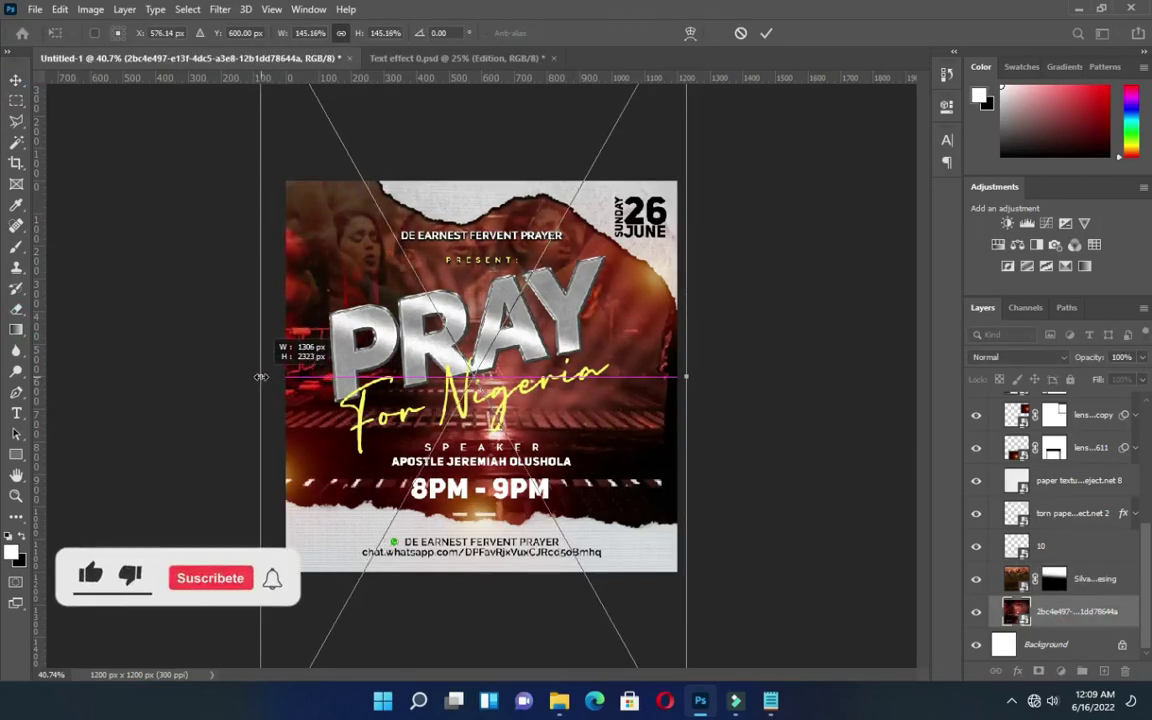
left_click(804, 188)
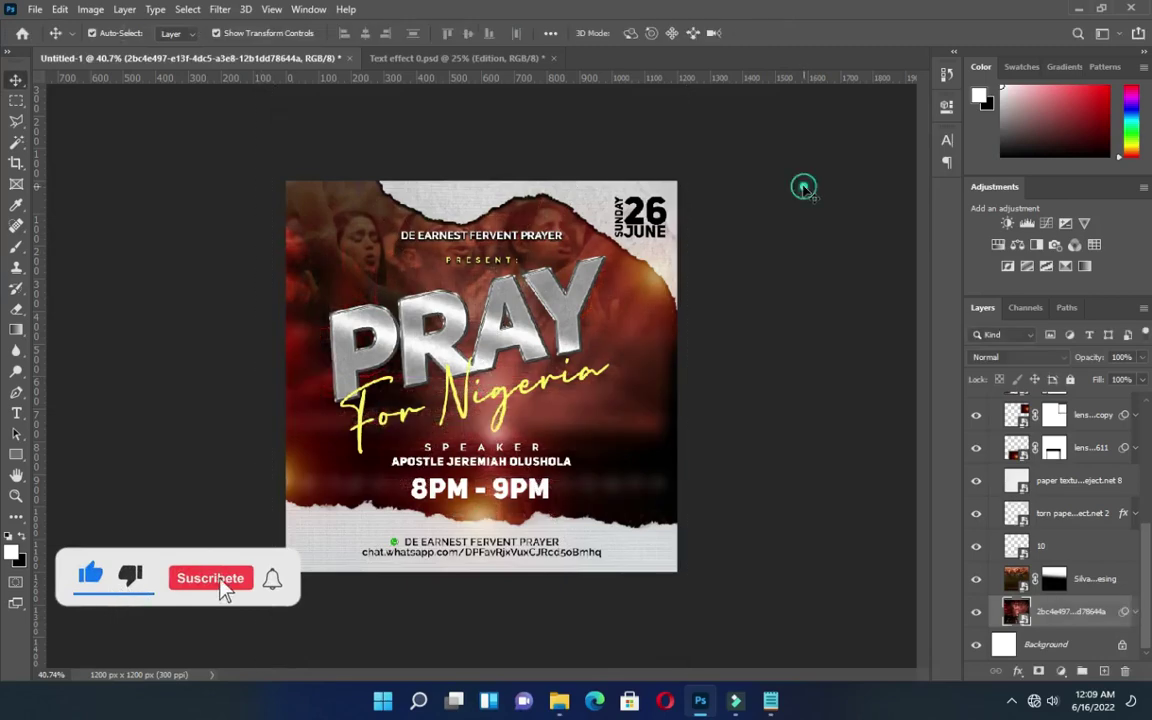
Review the flyer up close and collapse the BACKGROUNG and PRAYER layer groups.
scroll(415, 240, "up", 4)
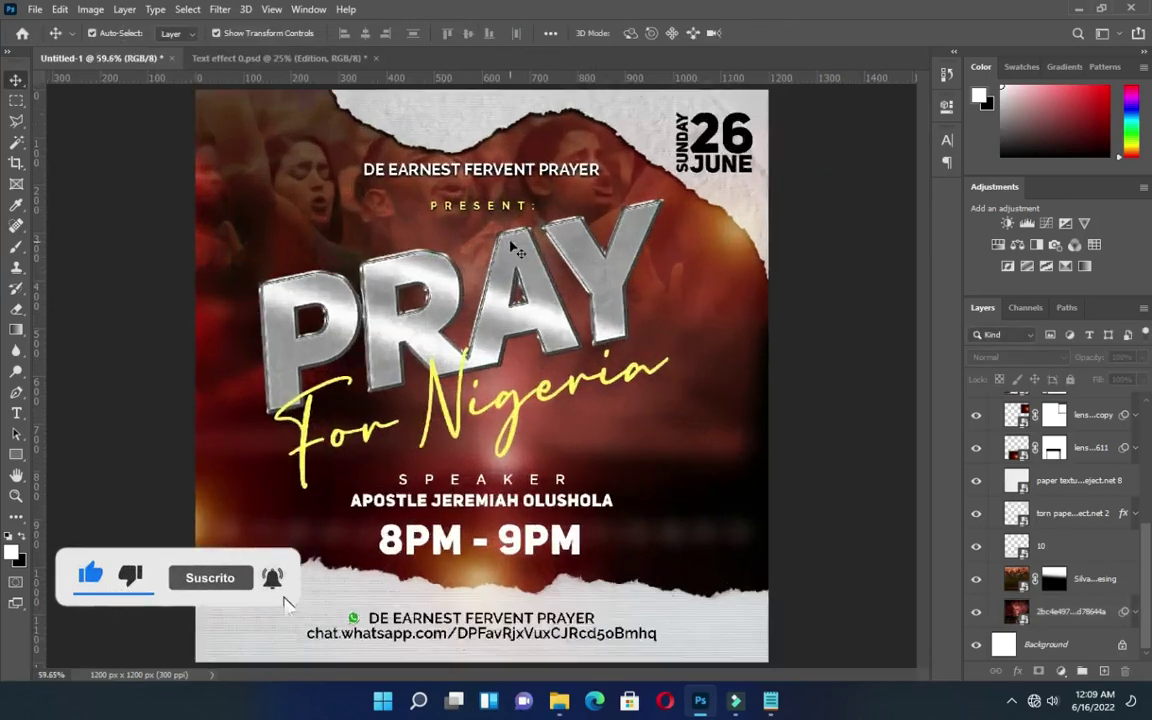
scroll(513, 249, "down", 3)
scroll(537, 208, "up", 3)
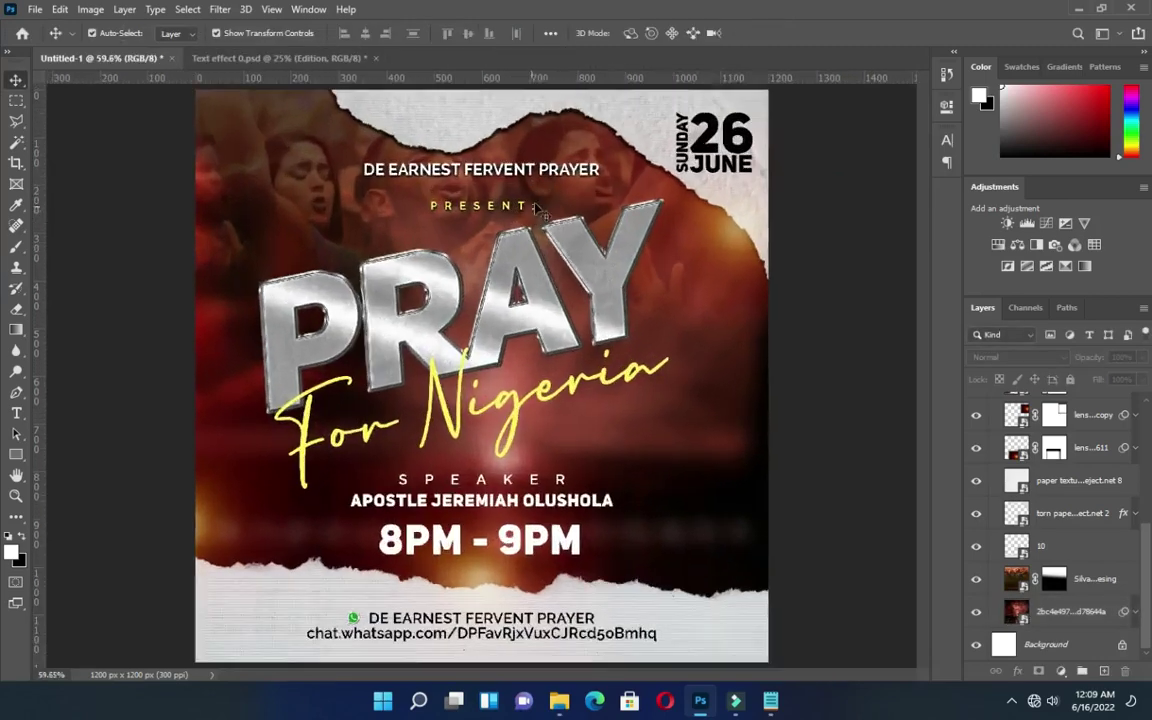
scroll(540, 207, "down", 1)
scroll(716, 163, "up", 1)
scroll(992, 530, "up", 3)
left_click(995, 419)
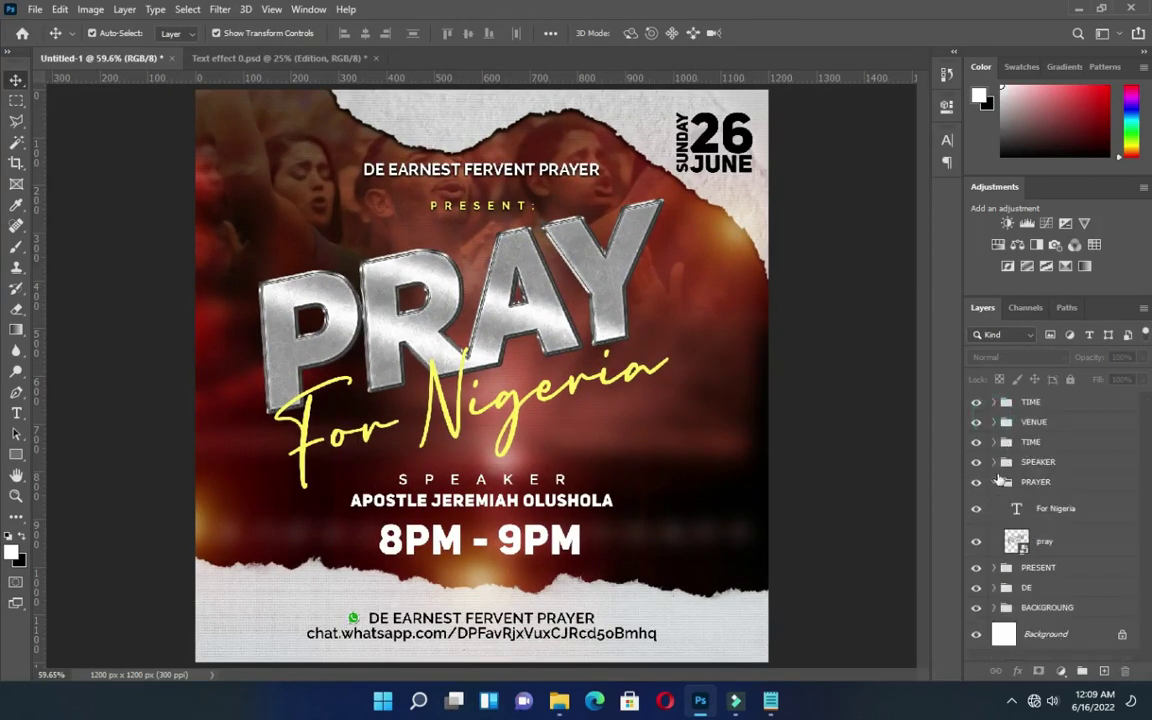
left_click(995, 482)
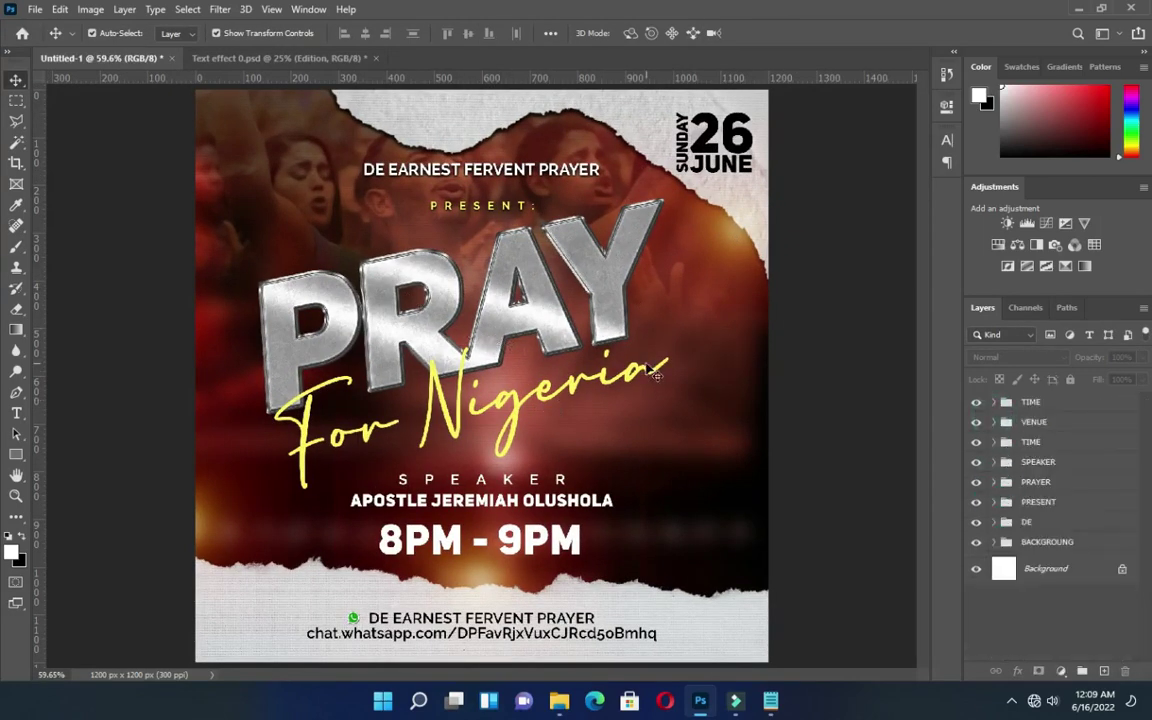